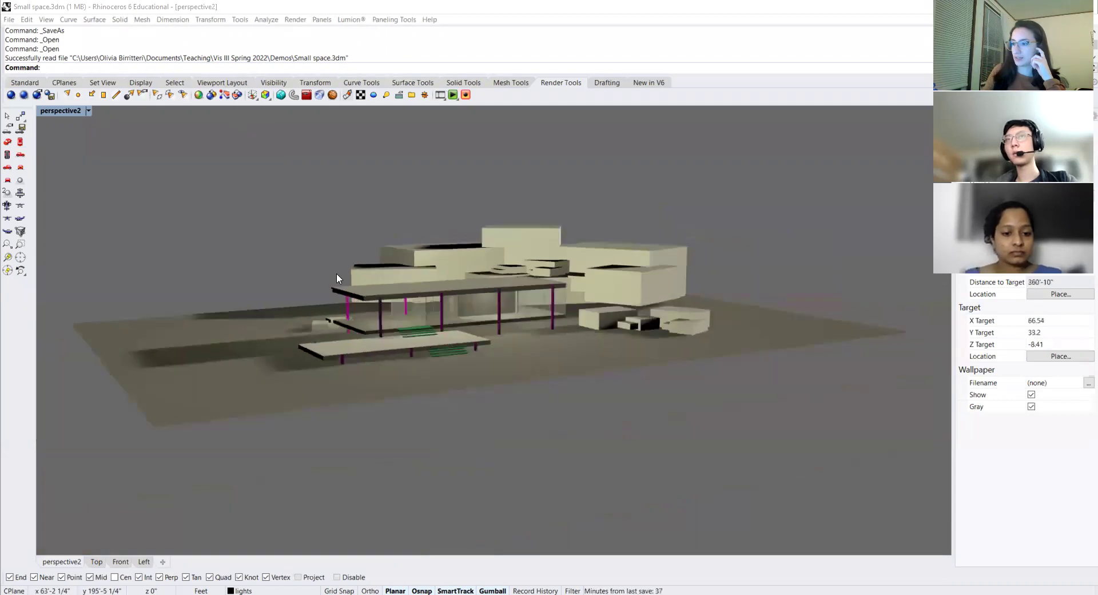
Examine the pavilion, its ground plane and the surrounding building masses from several angles.
scroll(401, 274, "up", 3)
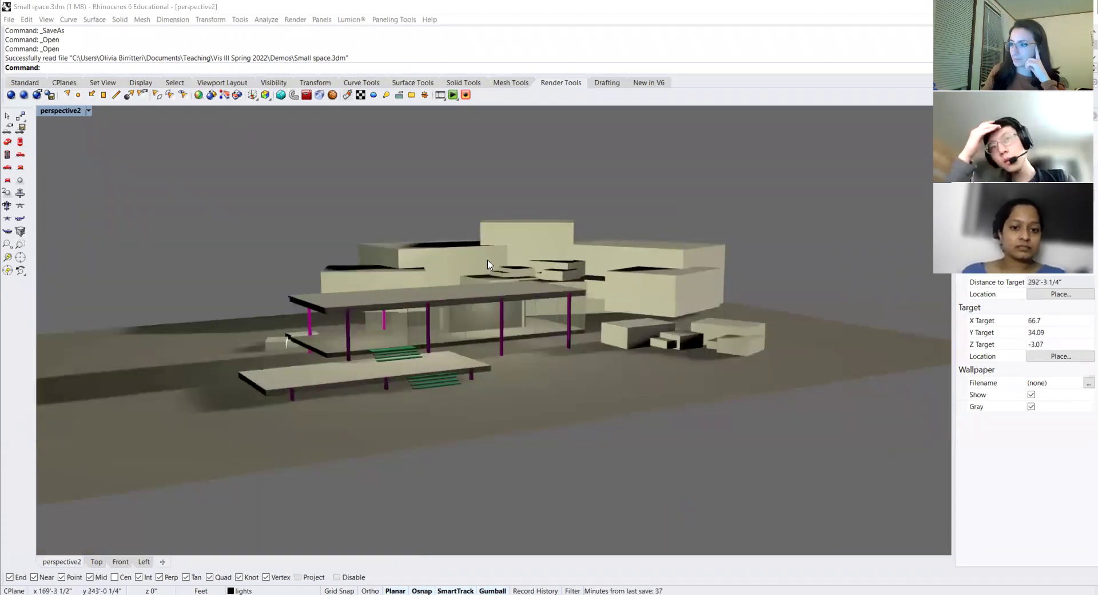
right_click_drag(375, 288, 394, 299)
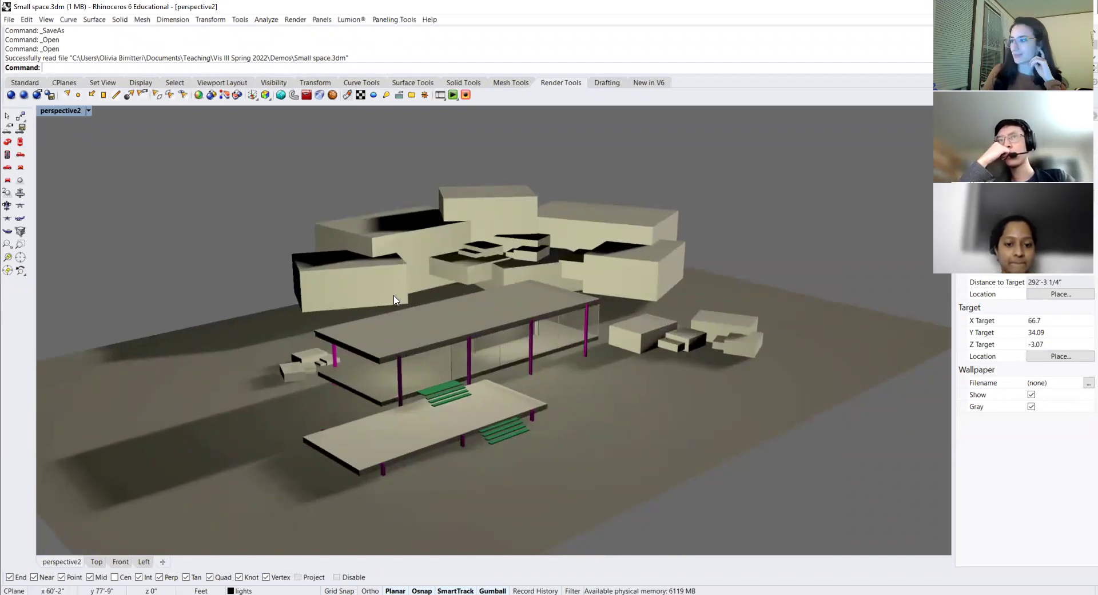
scroll(454, 272, "down", 3)
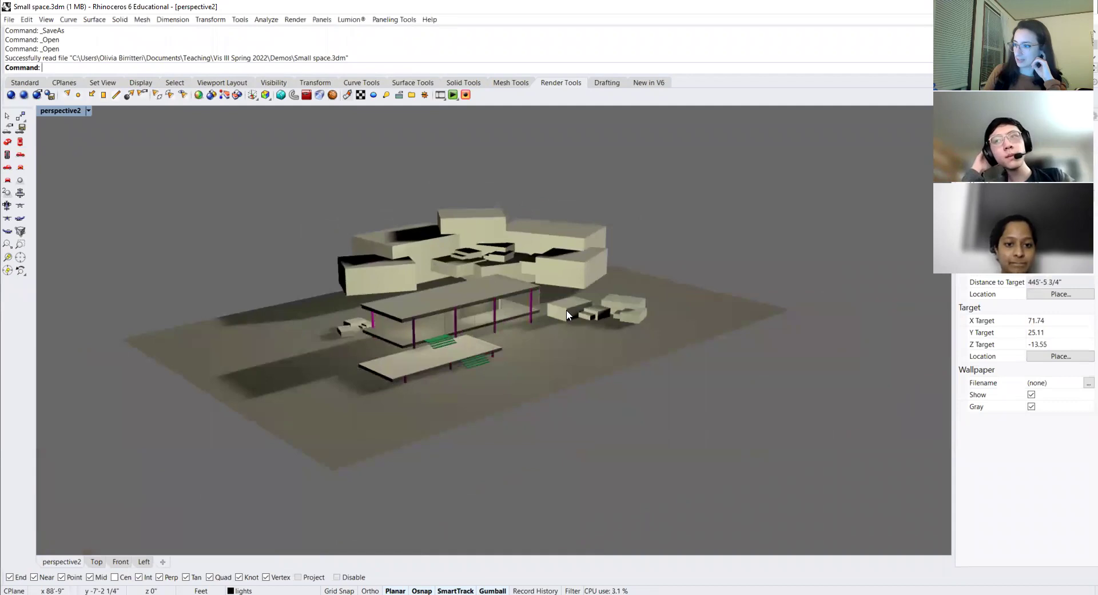
right_click_drag(564, 314, 531, 339)
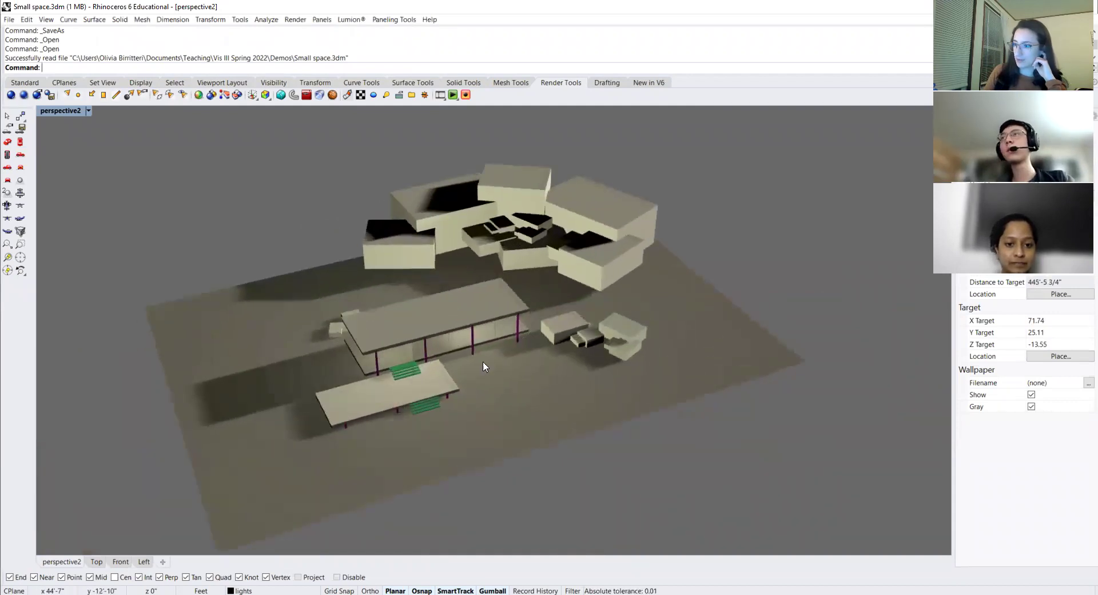
left_click(228, 338)
left_click(160, 240)
right_click_drag(344, 418, 503, 292)
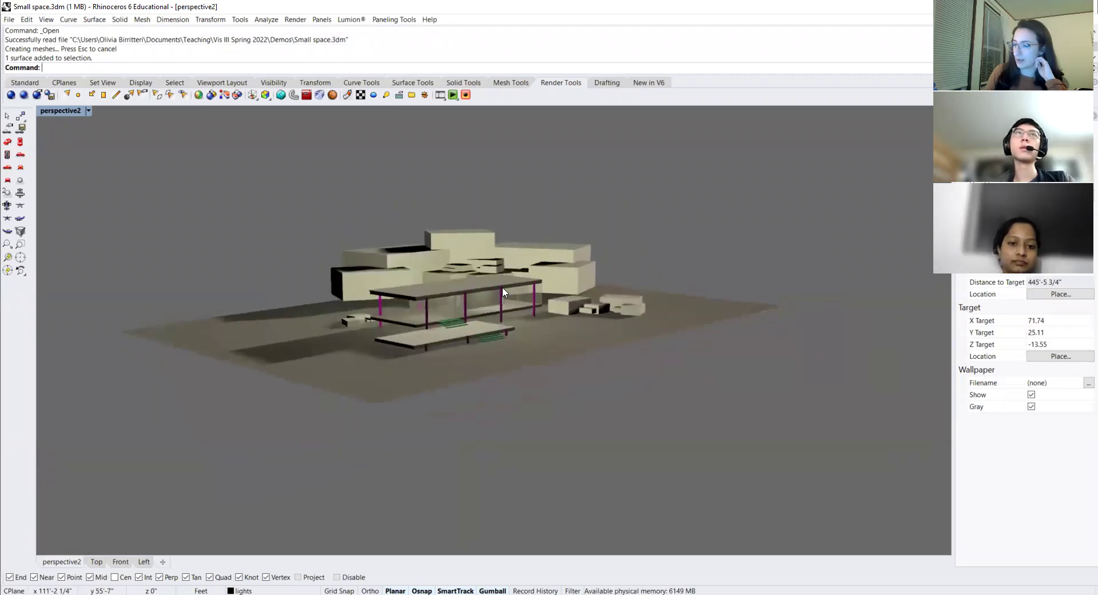
scroll(503, 292, "up", 3)
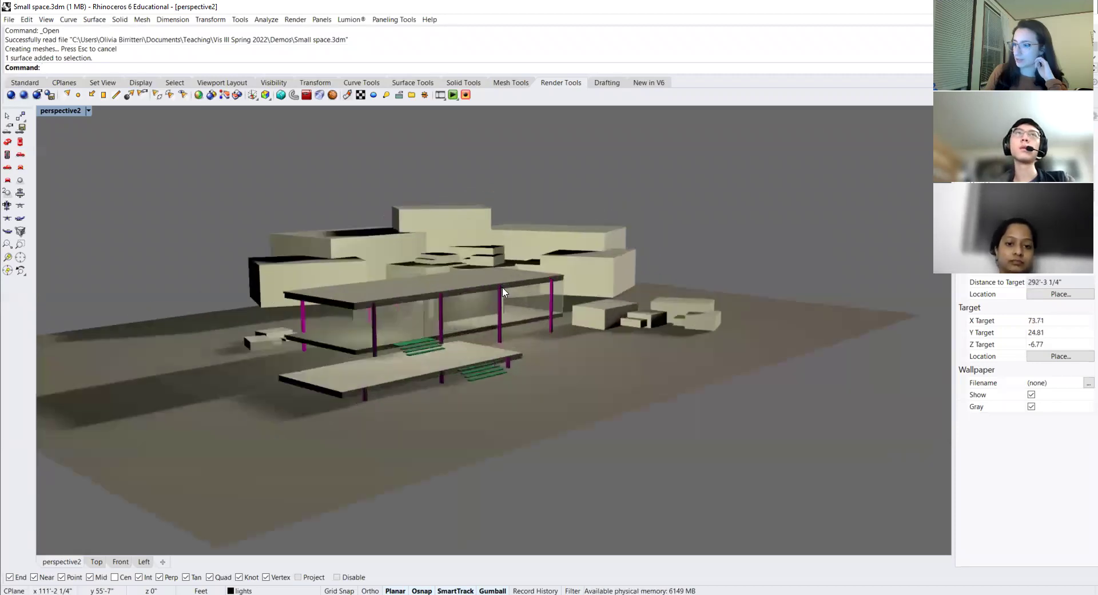
Restore the saved named view perspective2 in the current viewport.
left_click(89, 112)
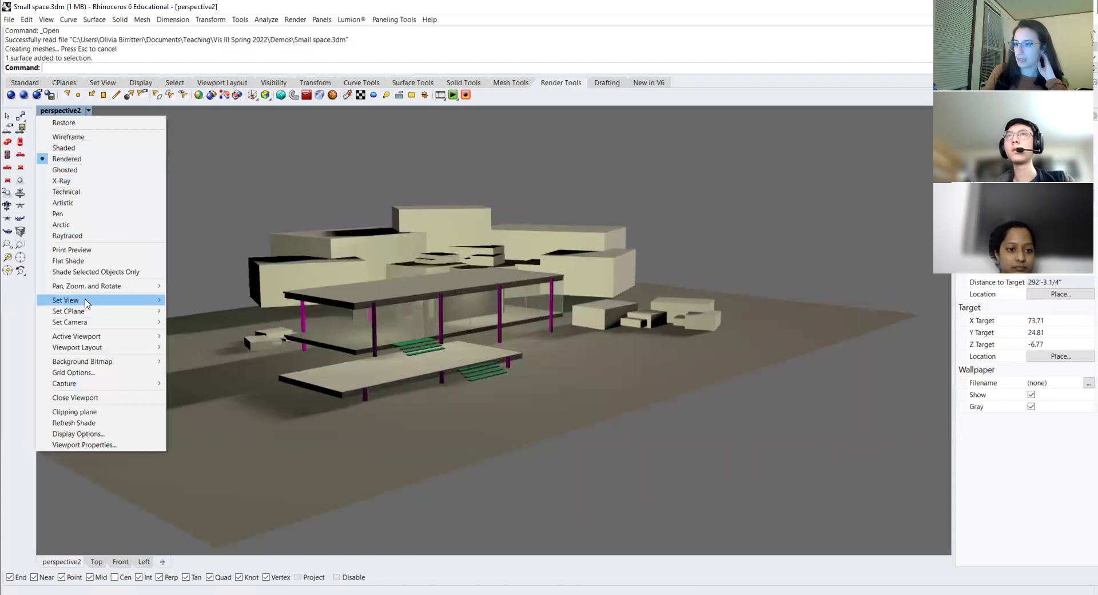
mouse_move(86, 303)
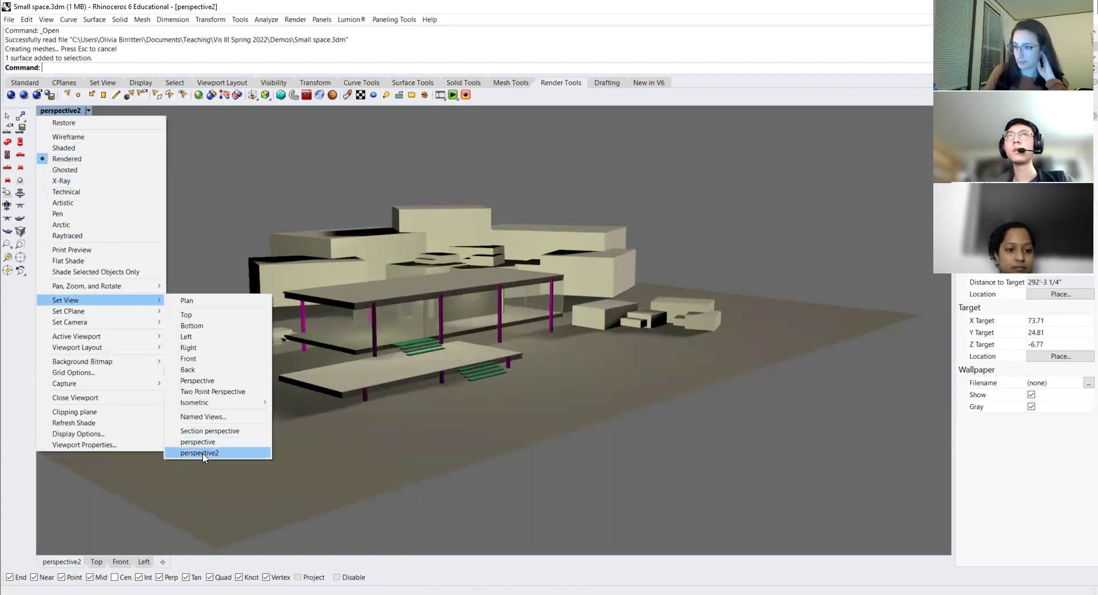
left_click(202, 453)
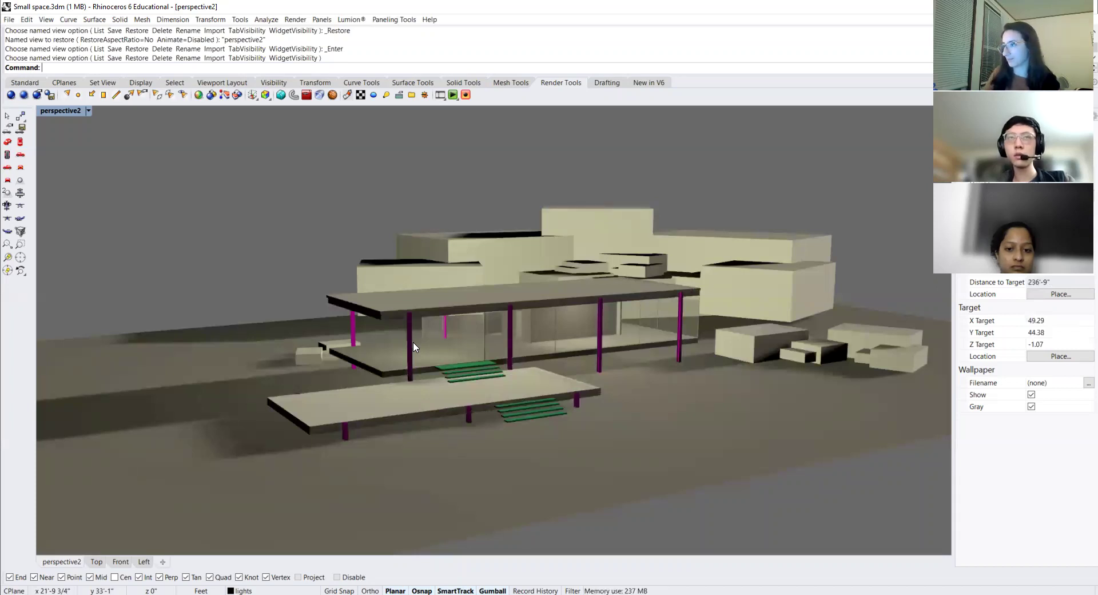
Examine the large site context blocks behind the pavilion one by one and from different angles.
scroll(415, 347, "down", 6)
right_click_drag(464, 258, 483, 283)
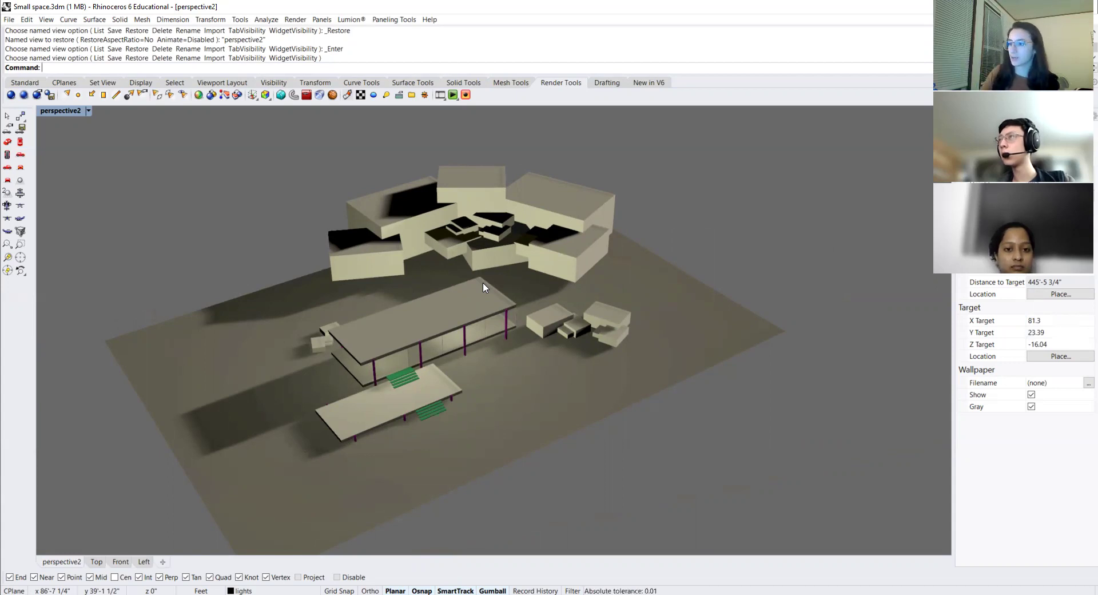
left_click(553, 278)
left_click(377, 254)
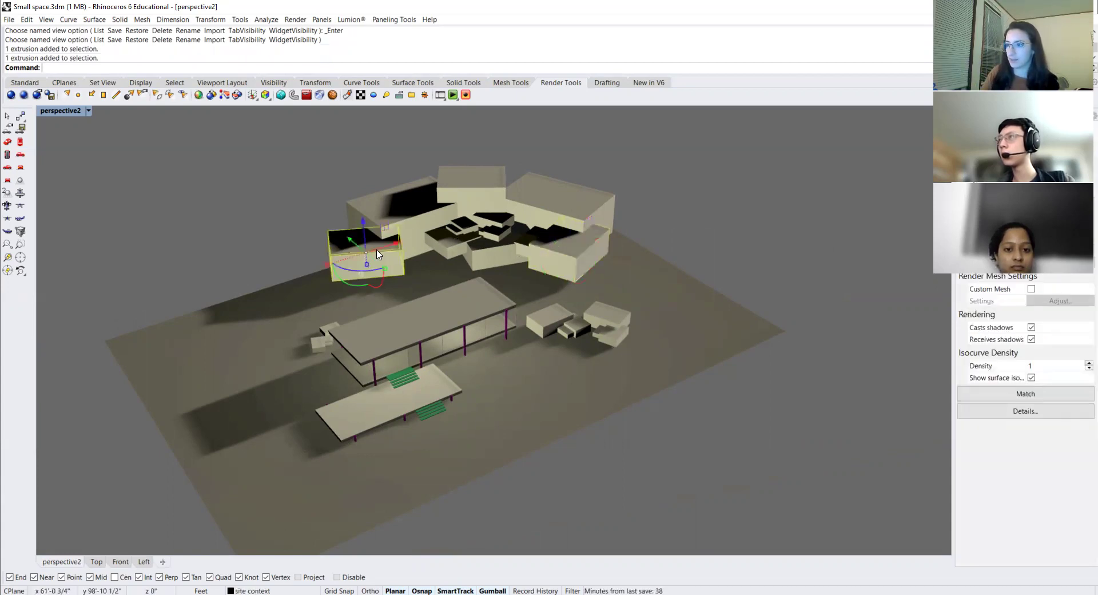
left_click(437, 212)
left_click(493, 245)
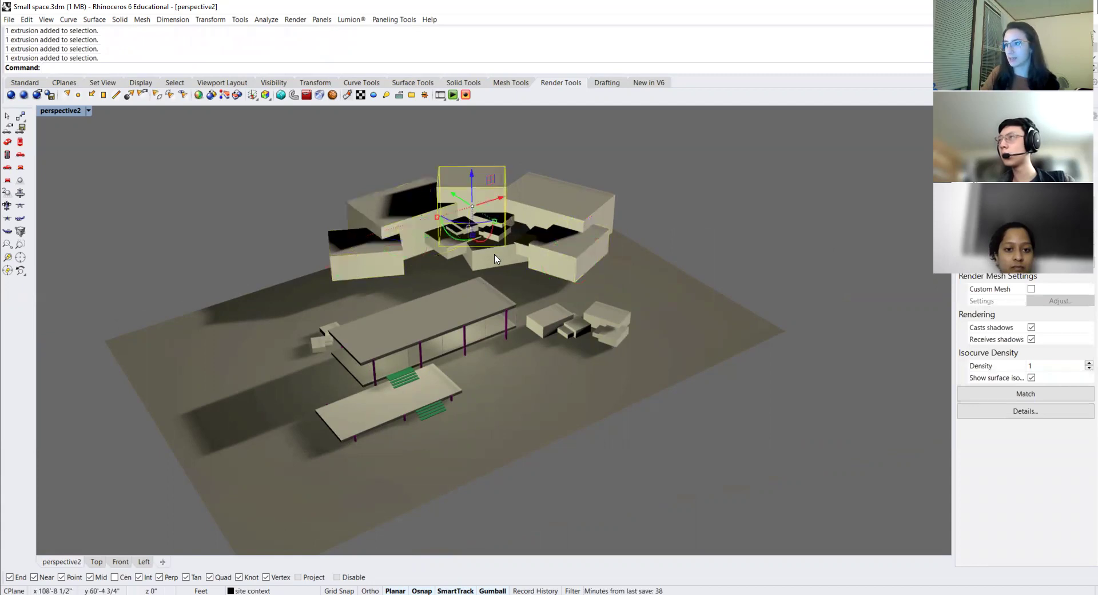
left_click(492, 245)
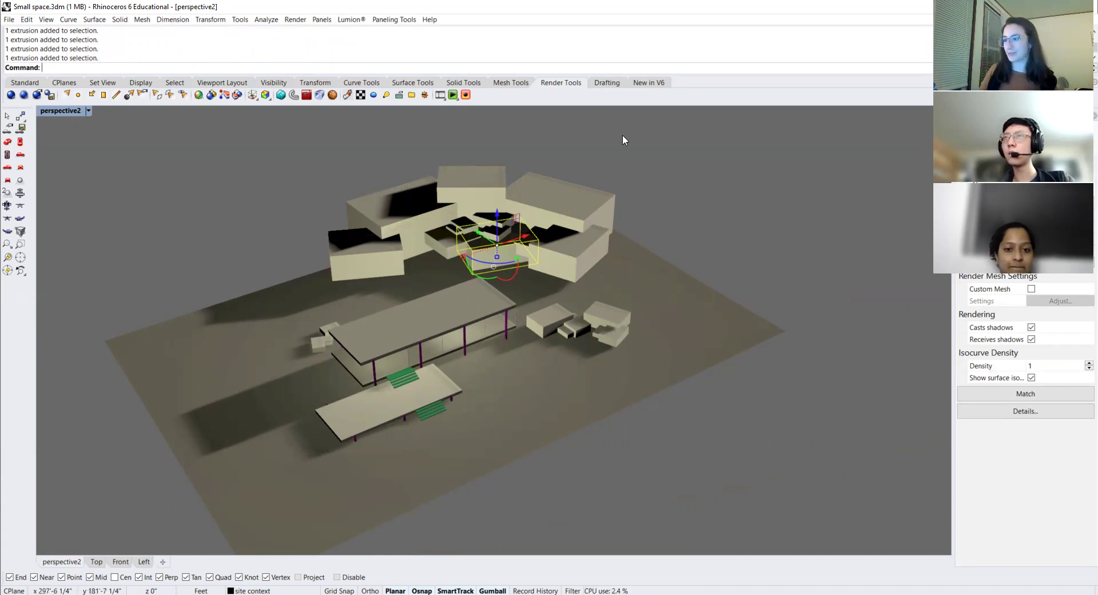
right_click_drag(596, 346, 581, 317)
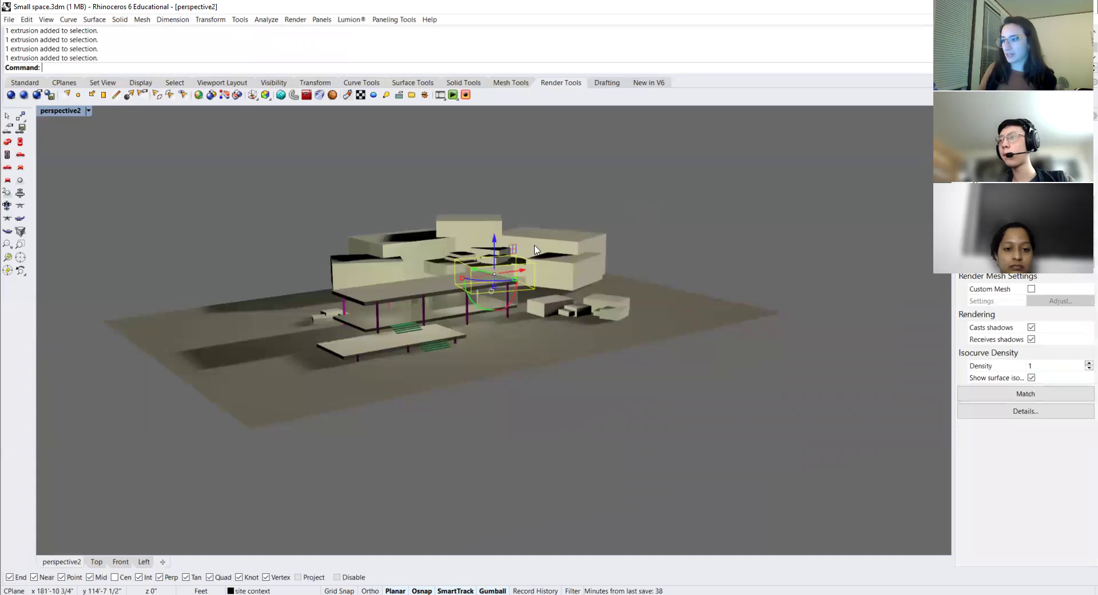
left_click(610, 205)
scroll(609, 204, "up", 3)
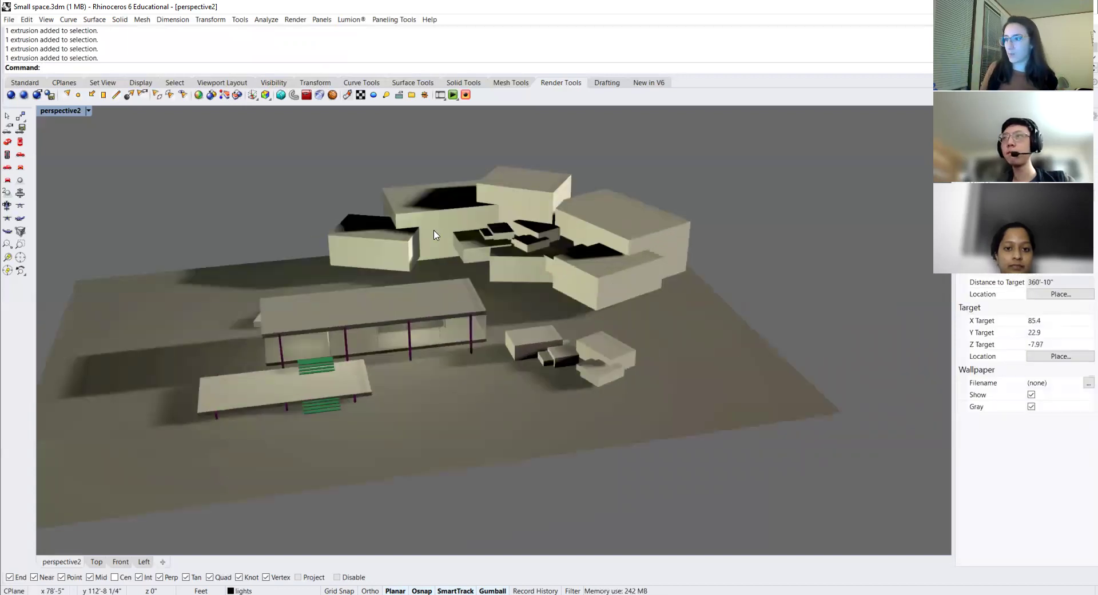
left_click(435, 213)
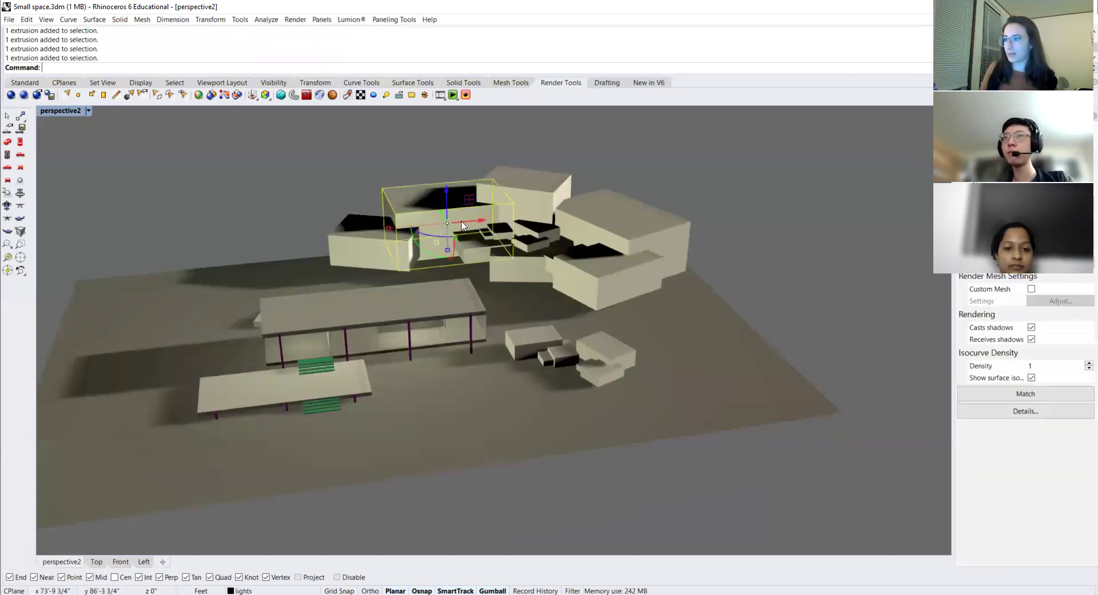
left_click(588, 259)
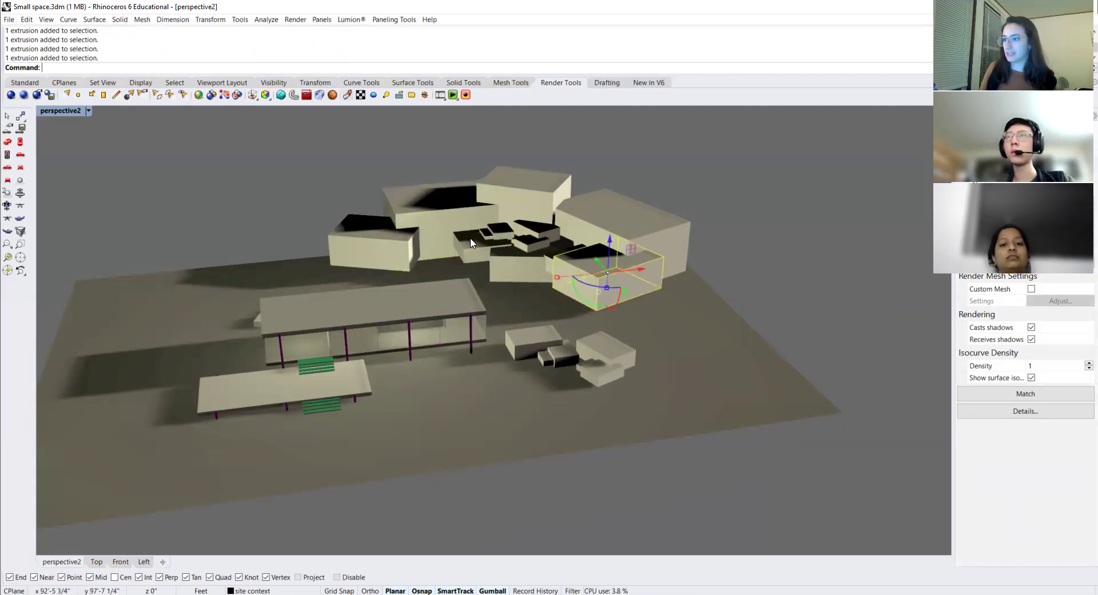
right_click_drag(470, 243, 680, 315)
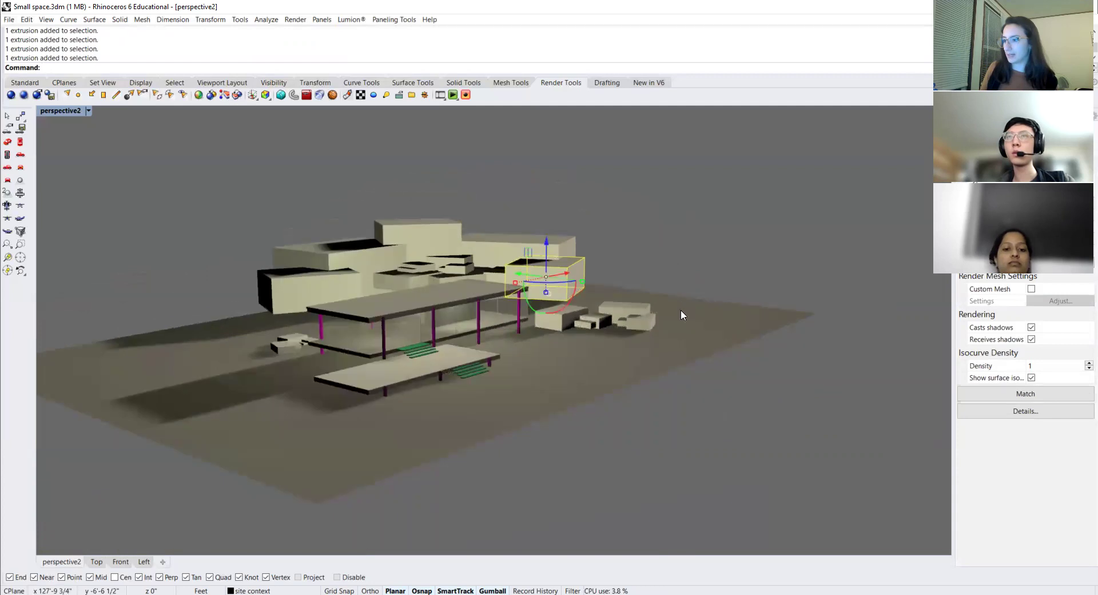
left_click(730, 263)
Inspect the small context blocks on both sides of the pavilion individually, and clear the selection.
left_click(583, 323)
left_click(599, 324)
left_click(634, 320)
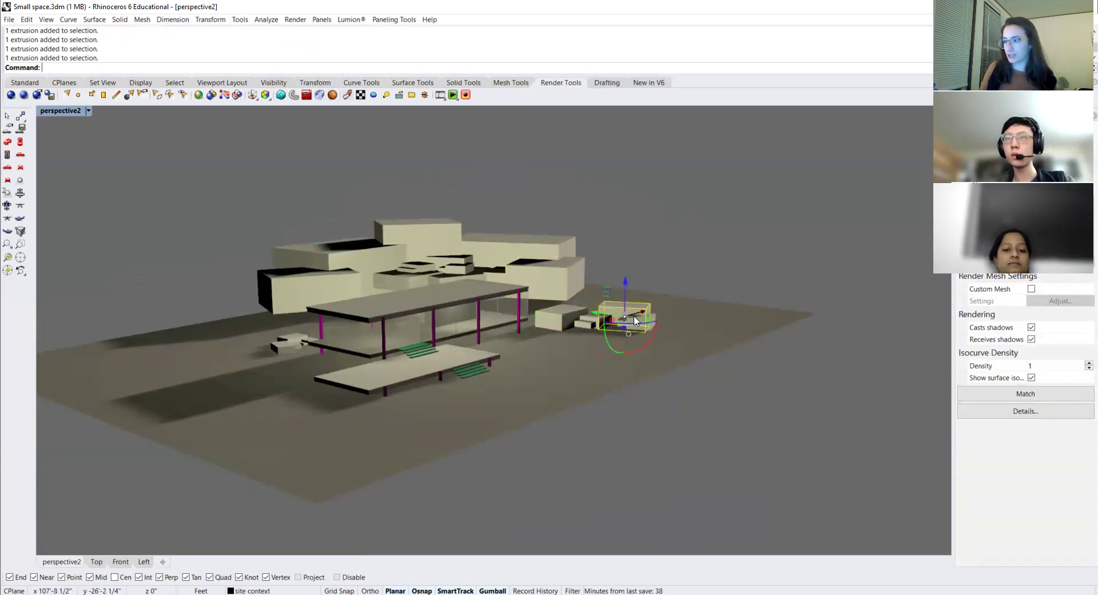
left_click(283, 348)
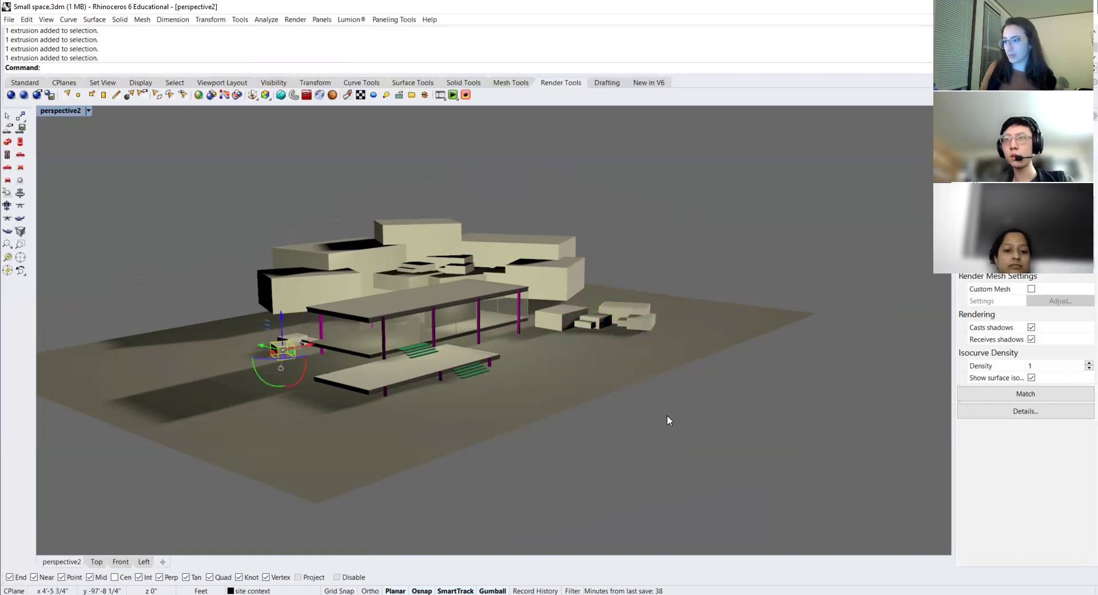
left_click(600, 428)
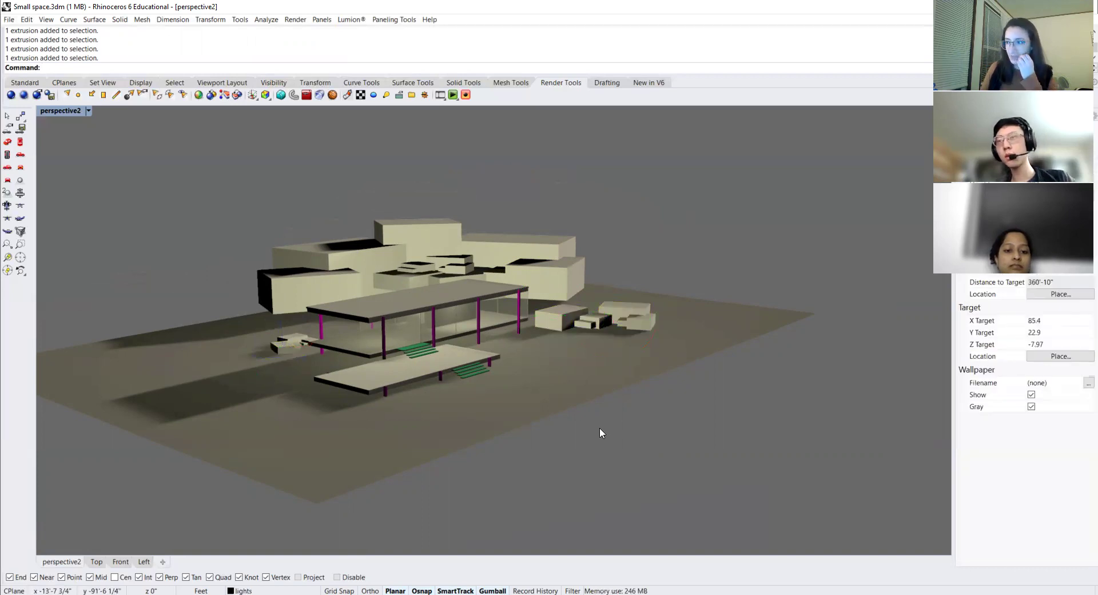
Open the Lights list and turn on the Skylight.
right_click_drag(603, 230, 590, 347)
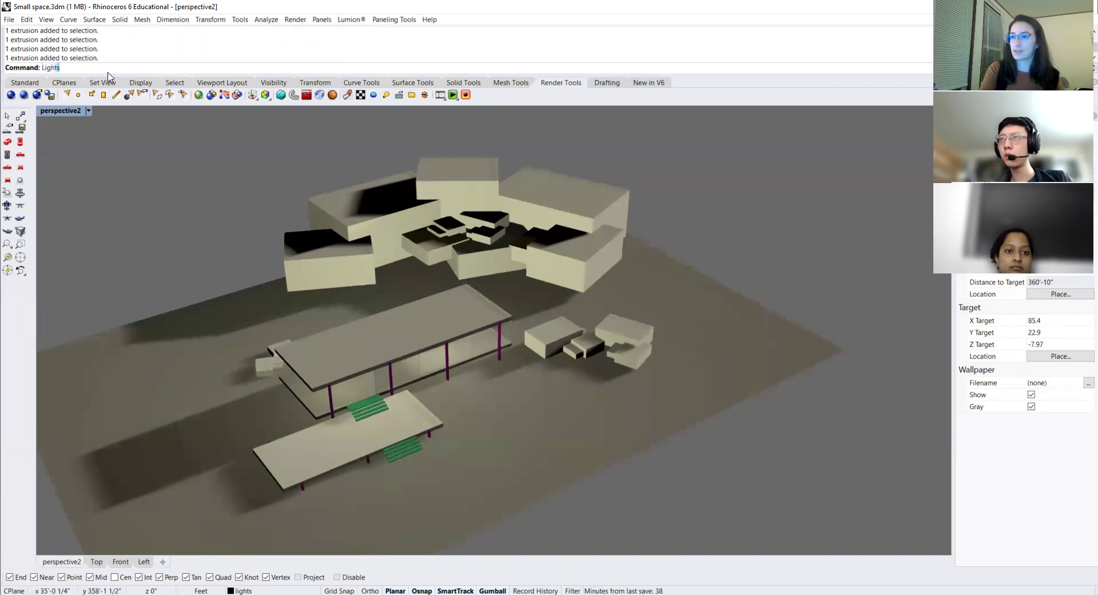
key("Return")
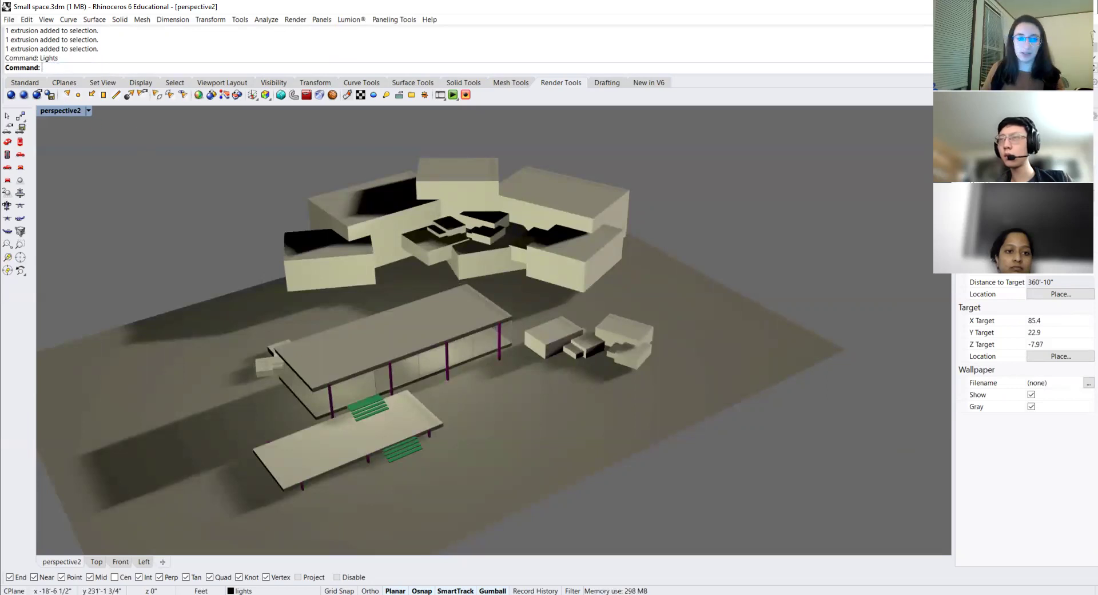
left_click(670, 279)
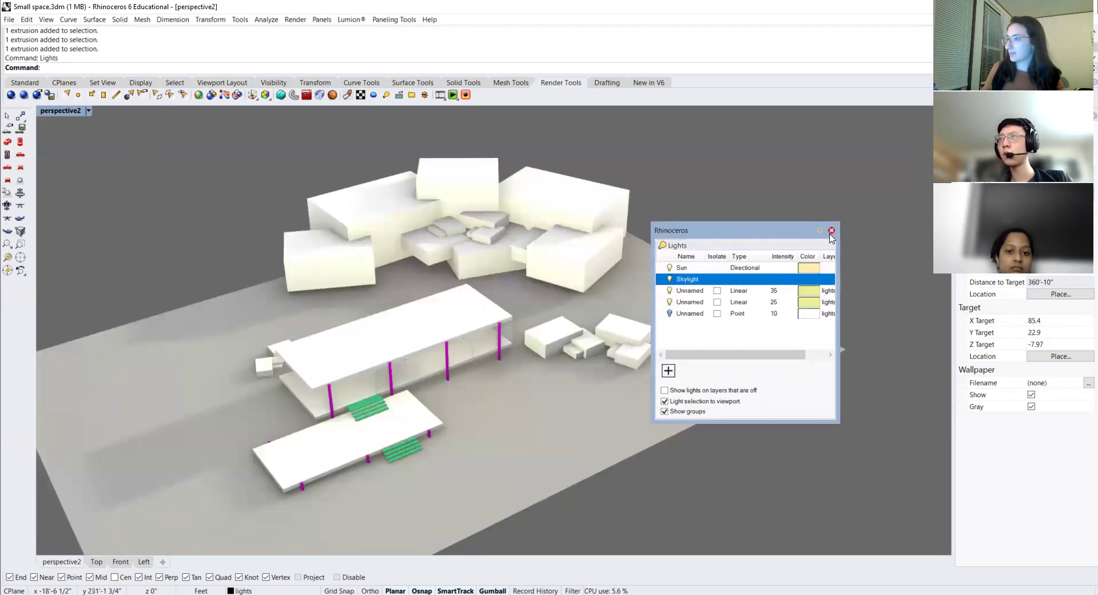
Switch the viewport to Shaded display and delete the linear light beneath the pavilion's roof overhang.
left_click(88, 109)
left_click(72, 148)
right_click_drag(346, 366, 386, 211)
scroll(366, 307, "up", 8)
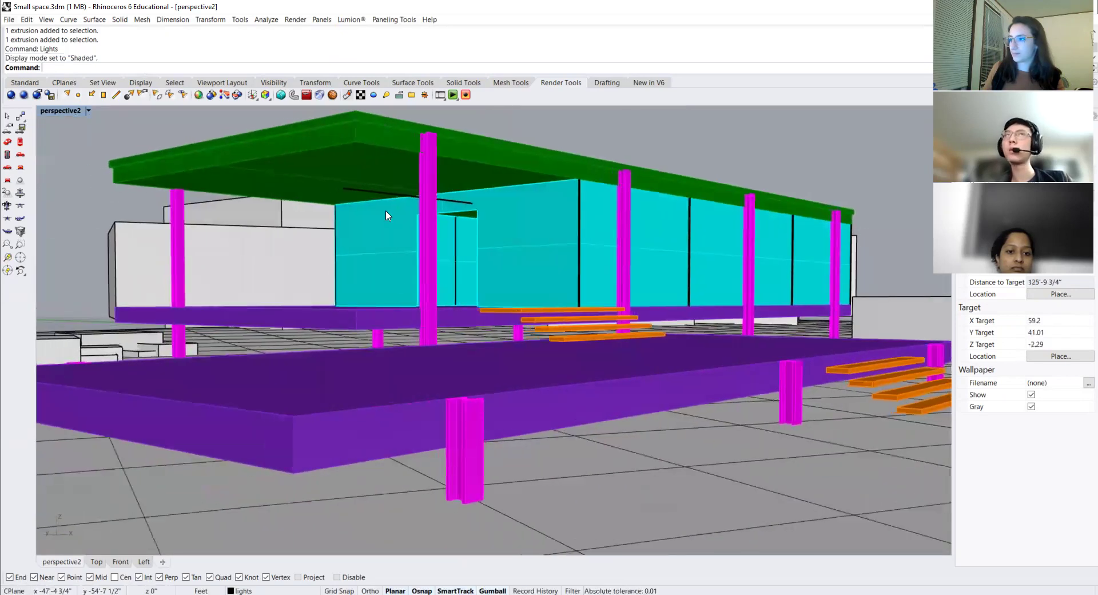
left_click(400, 195)
key("Delete")
Switch the viewport to Ghosted display and delete the remaining linear light and the point light at the pavilion.
right_click_drag(537, 199, 395, 213)
left_click(89, 111)
left_click(74, 167)
right_click_drag(368, 268, 336, 248)
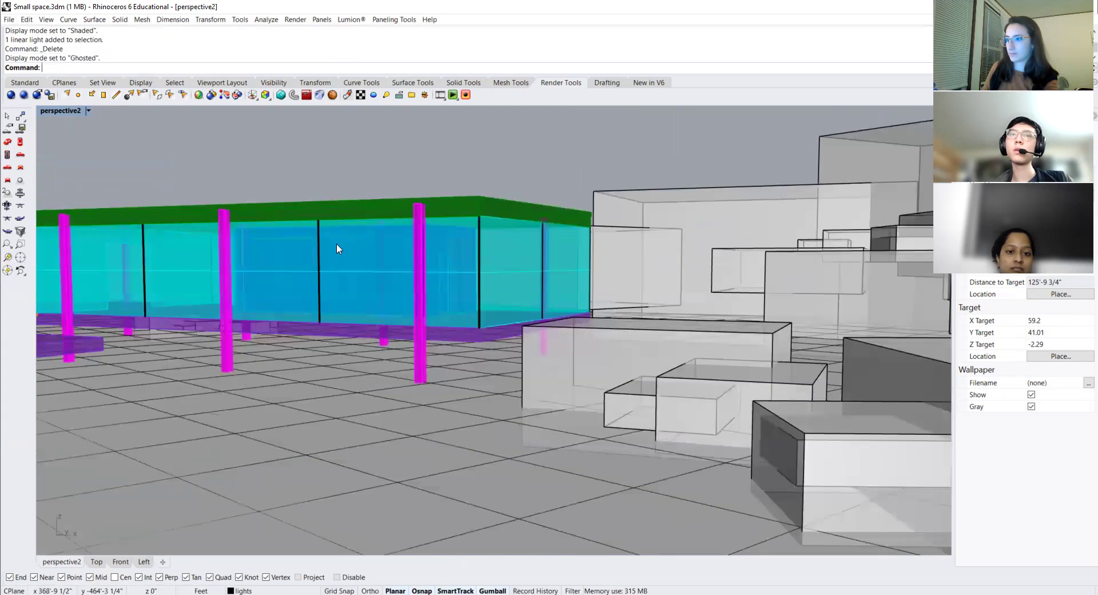
left_click(283, 239)
key("Delete")
right_click_drag(157, 240, 490, 301)
scroll(489, 301, "down", 5)
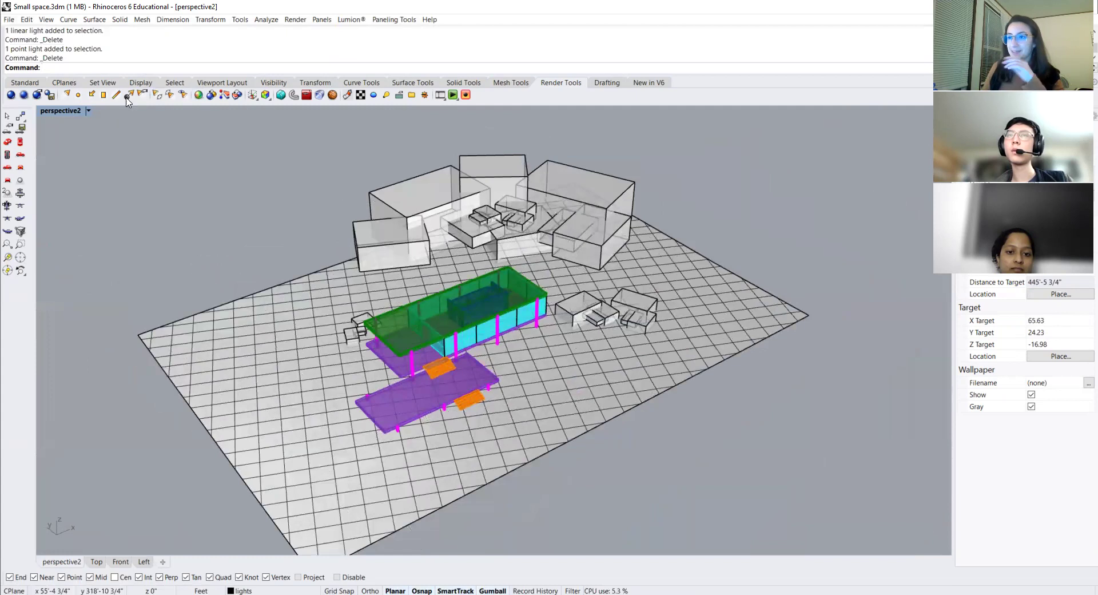
Set the viewport back to Rendered display and view the whole site from above.
left_click(88, 111)
left_click(69, 155)
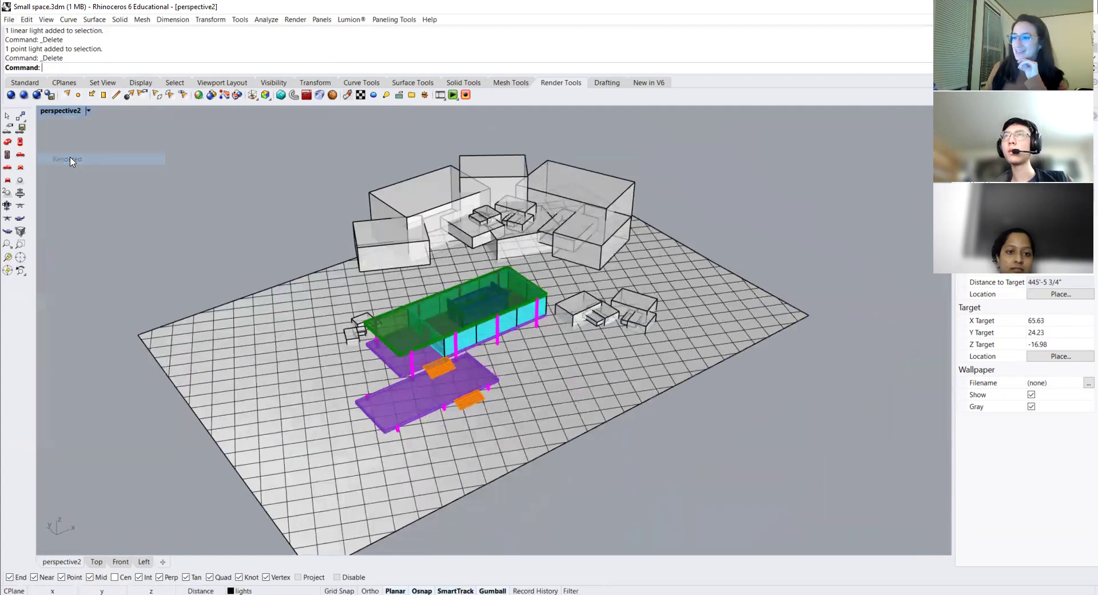
right_click_drag(631, 265, 606, 248)
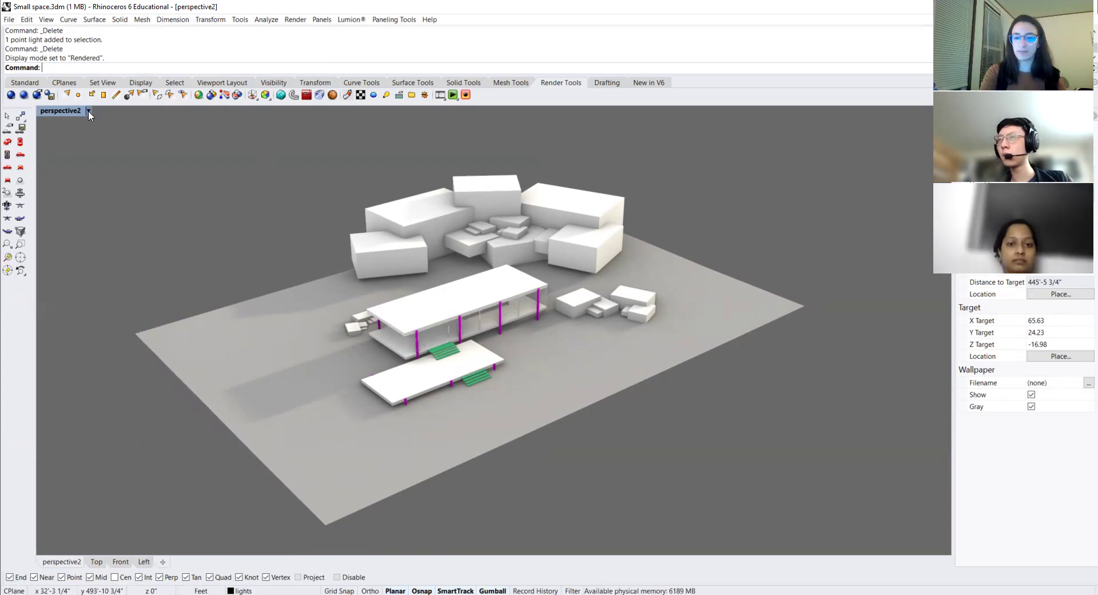
Open the Sun settings, move them clear of the model, and switch the sun off and on again to compare the shadows.
type("Sun")
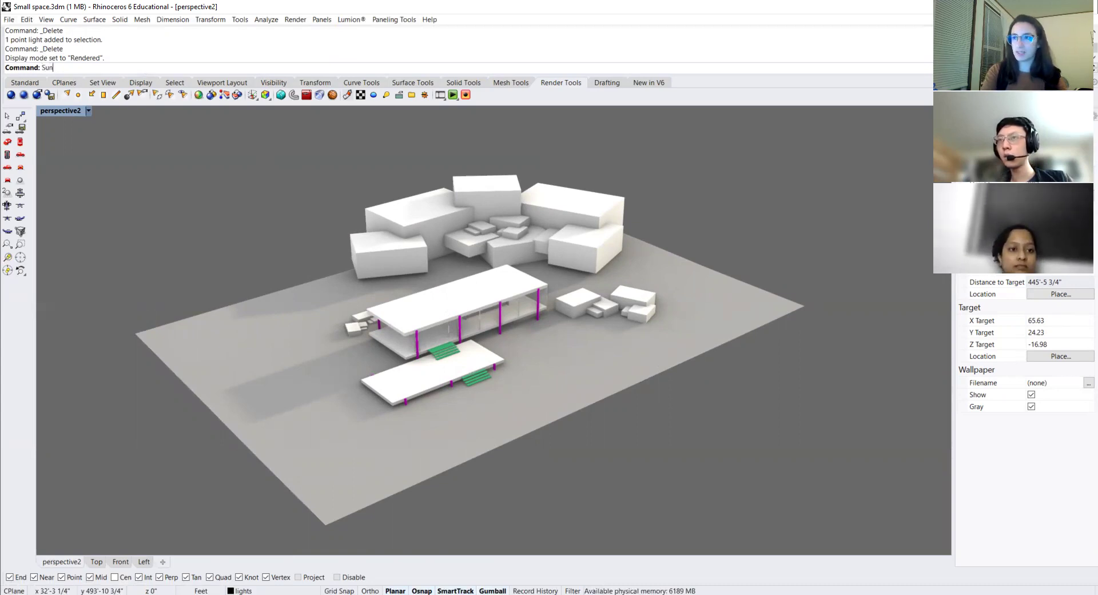
key("Return")
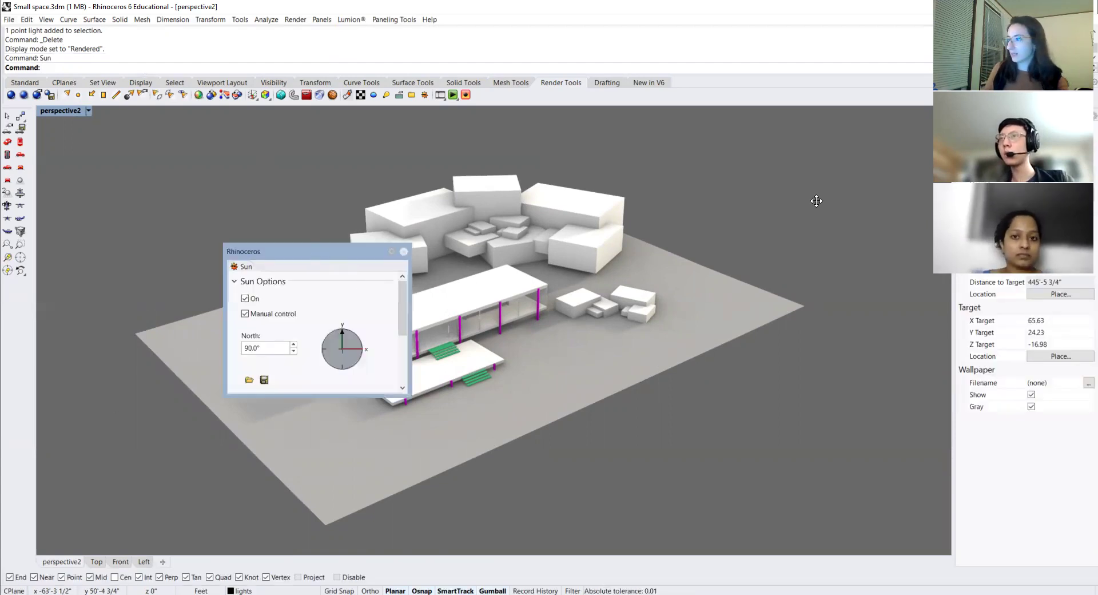
left_click_drag(316, 251, 817, 201)
left_click(749, 248)
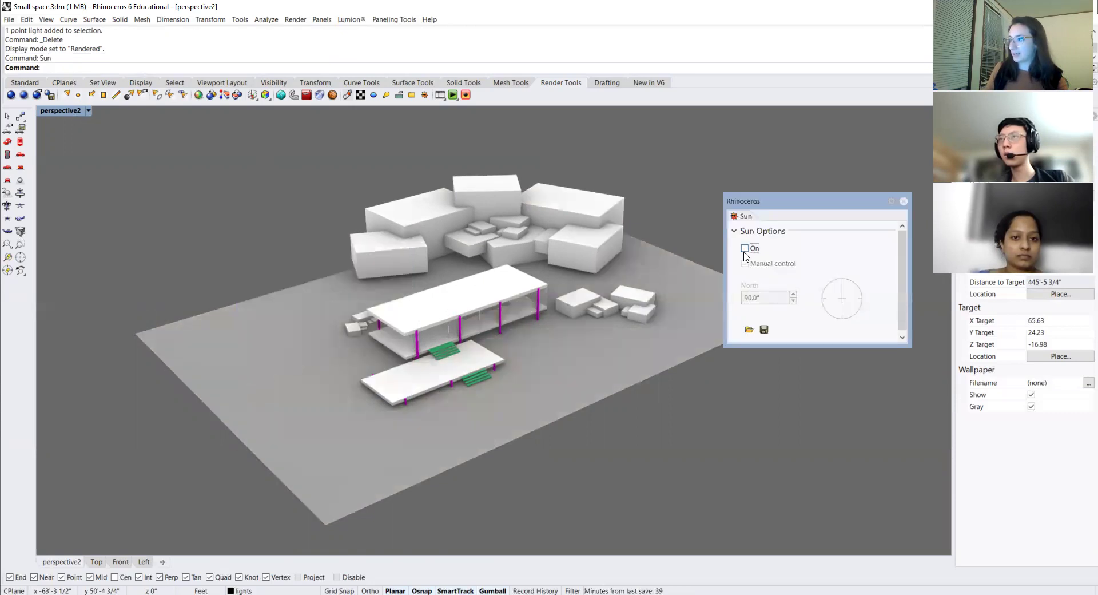
left_click(744, 249)
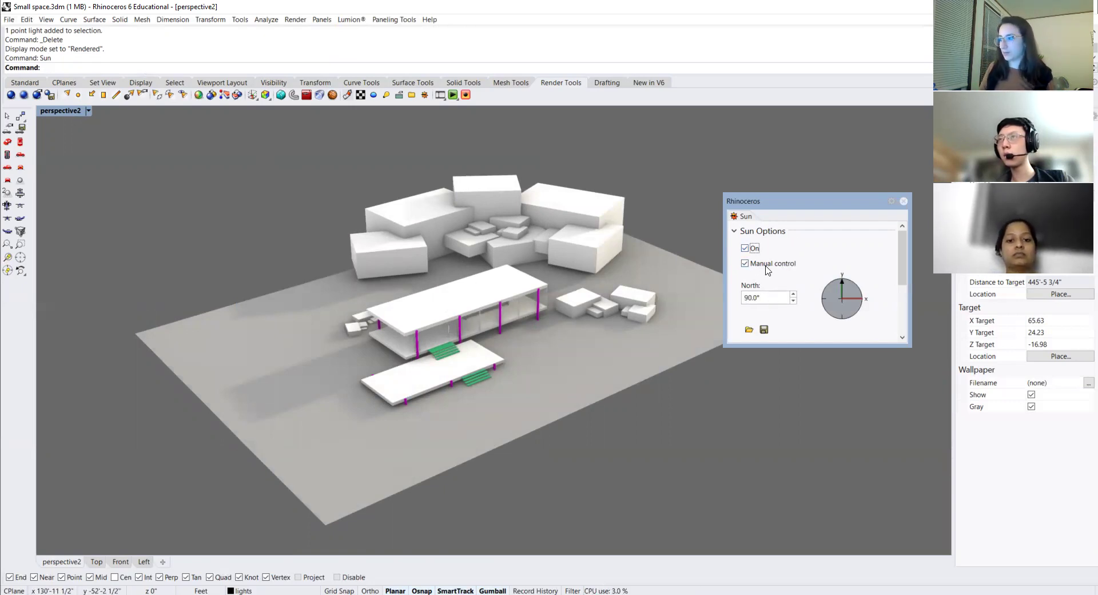
Reposition the sun manually to an azimuth of 127.3° and an altitude of 60.3°.
scroll(807, 265, "down", 3)
scroll(807, 265, "down", 1)
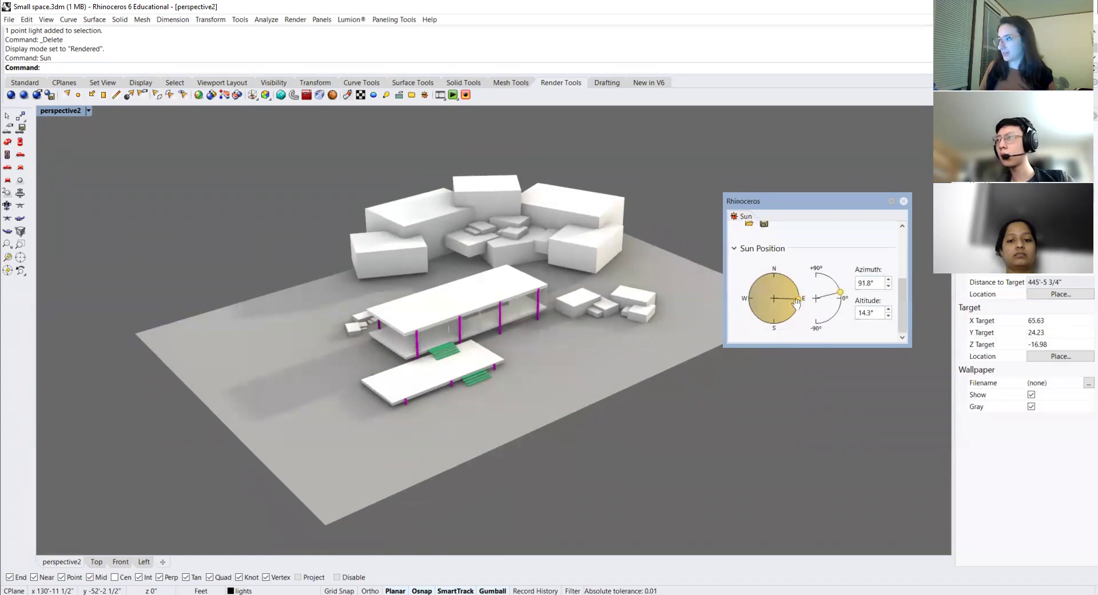
mouse_move(799, 299)
left_mouse_down()
mouse_move(795, 307)
mouse_move(790, 290)
mouse_move(773, 315)
mouse_move(840, 290)
mouse_move(827, 277)
mouse_move(783, 303)
mouse_move(788, 311)
left_mouse_up()
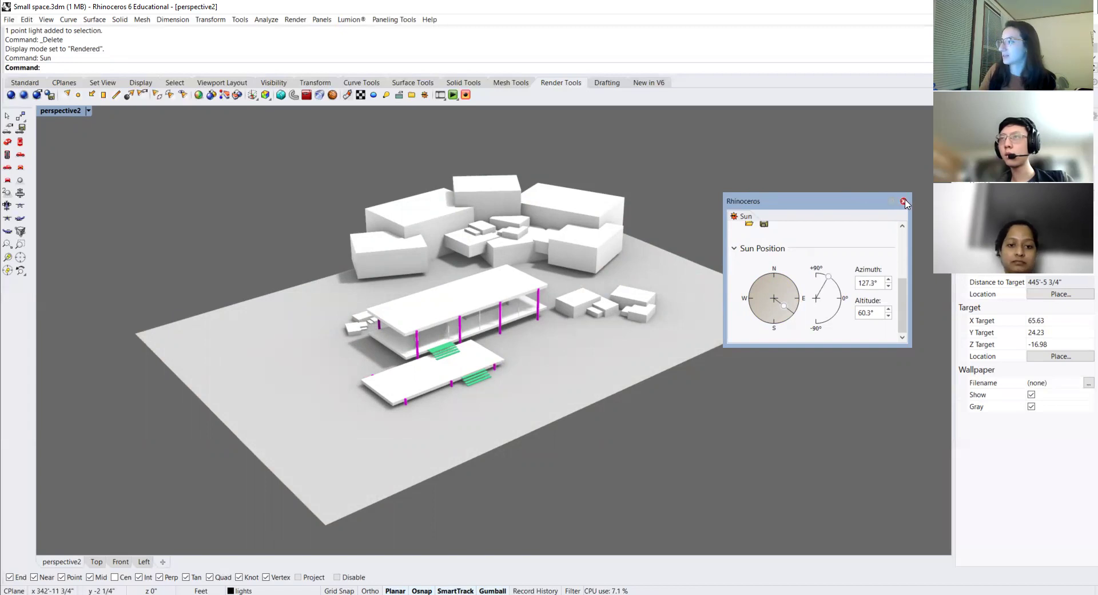
Reposition the sun to an azimuth of 79.2° and an altitude of 15.4°, close the Sun settings and inspect the pavilion's shadows up close.
mouse_move(785, 309)
left_mouse_down()
mouse_move(833, 281)
mouse_move(841, 289)
mouse_move(779, 320)
mouse_move(753, 298)
left_mouse_up()
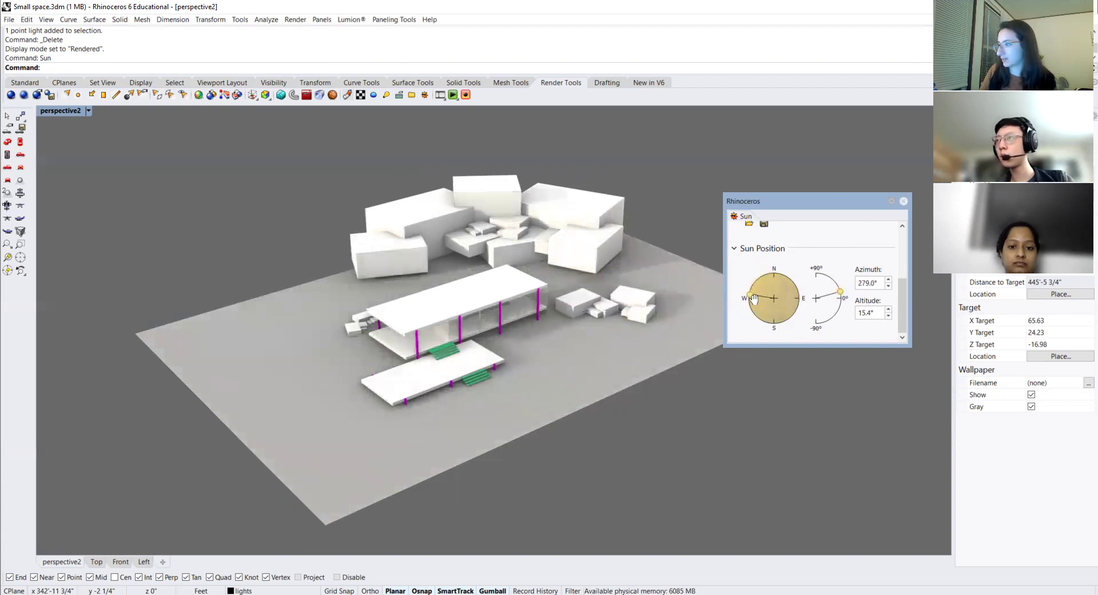
mouse_move(753, 298)
left_mouse_down()
mouse_move(778, 276)
mouse_move(795, 297)
left_mouse_up()
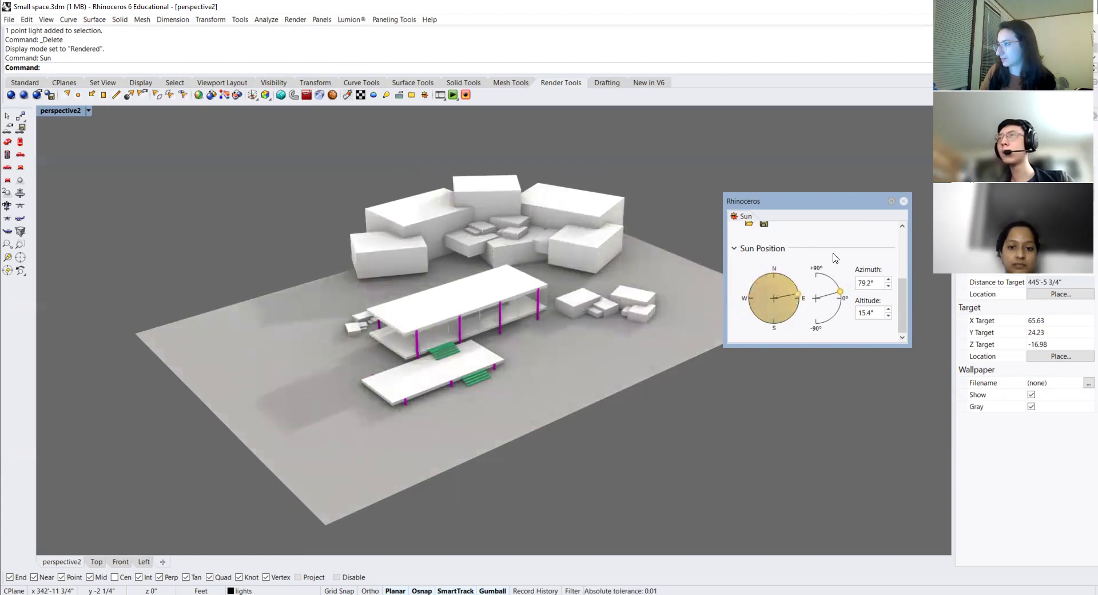
left_click(903, 202)
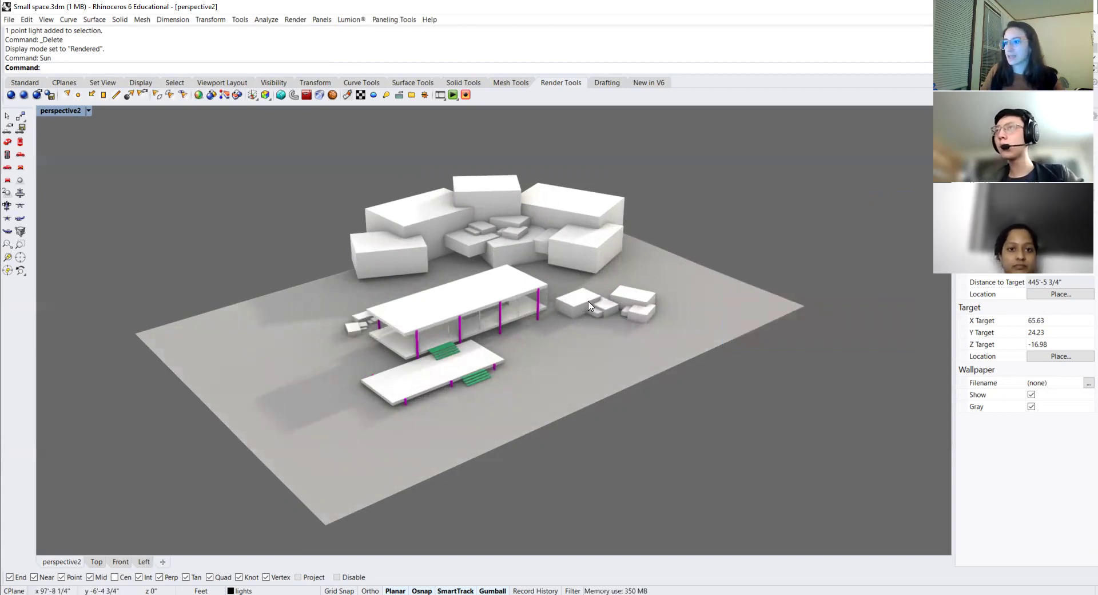
right_click_drag(449, 314, 520, 298)
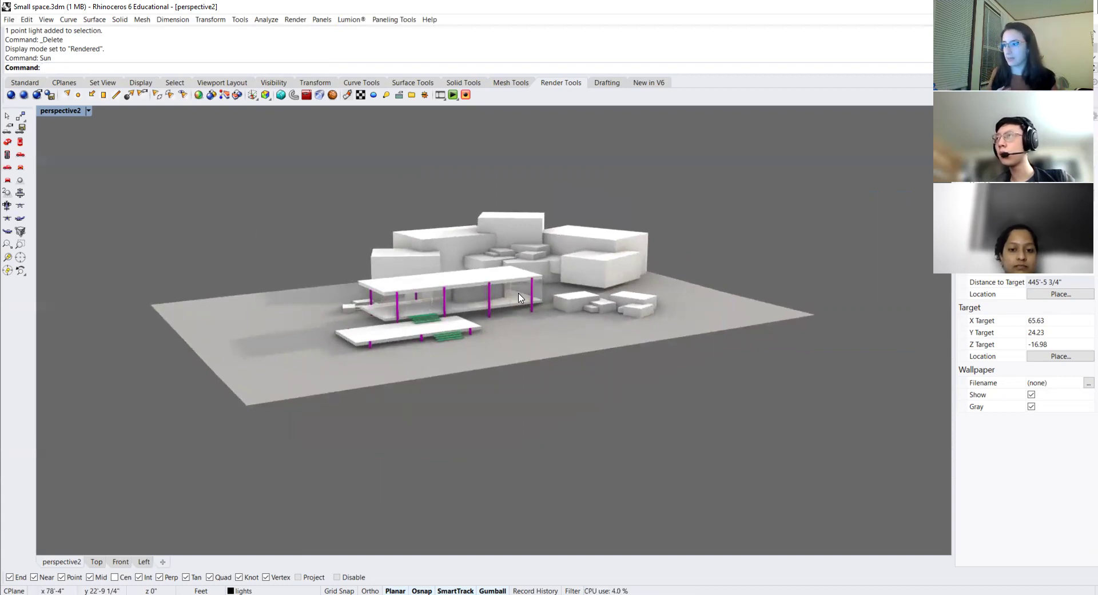
scroll(518, 296, "up", 5)
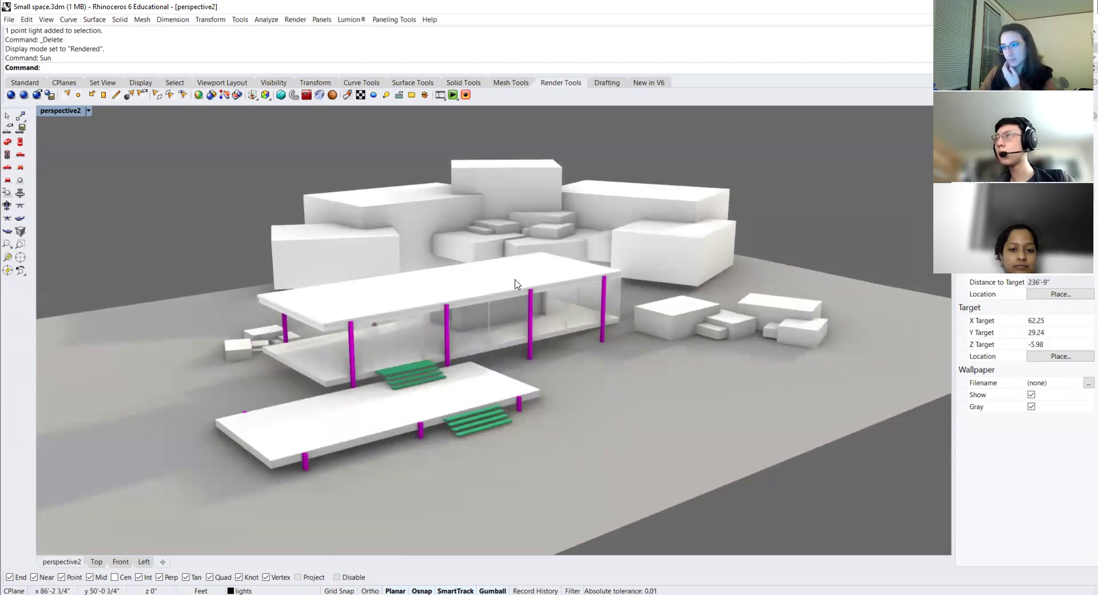
Switch to the four-viewport layout and draw a linear light in the Top view along the roof's front edge, starting at its corner.
double_click(68, 111)
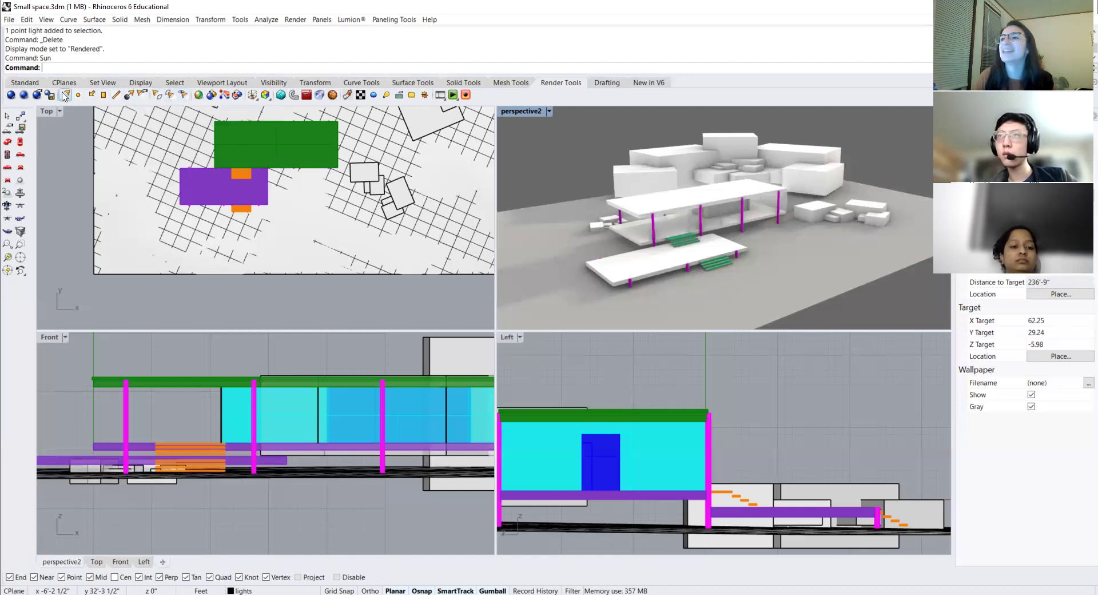
left_click(115, 97)
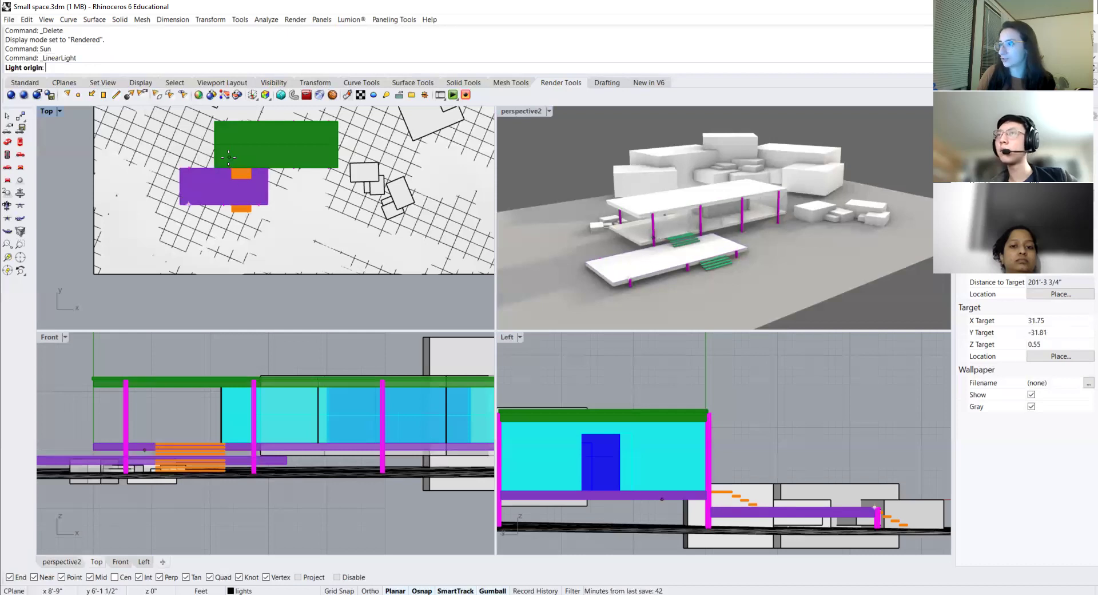
scroll(207, 173, "up", 2)
left_click(207, 174)
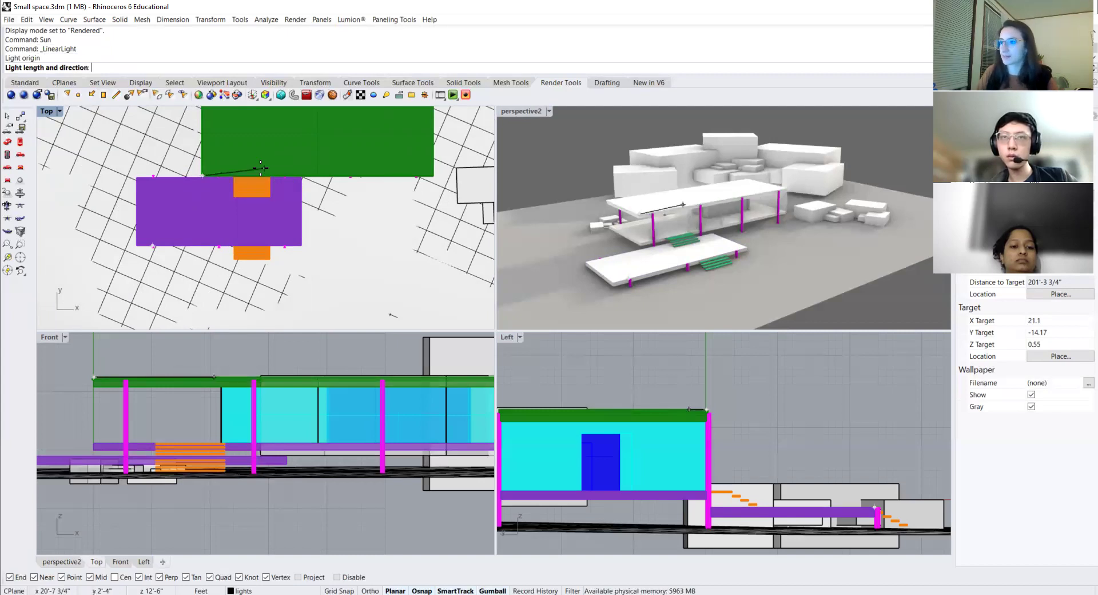
left_click(261, 175)
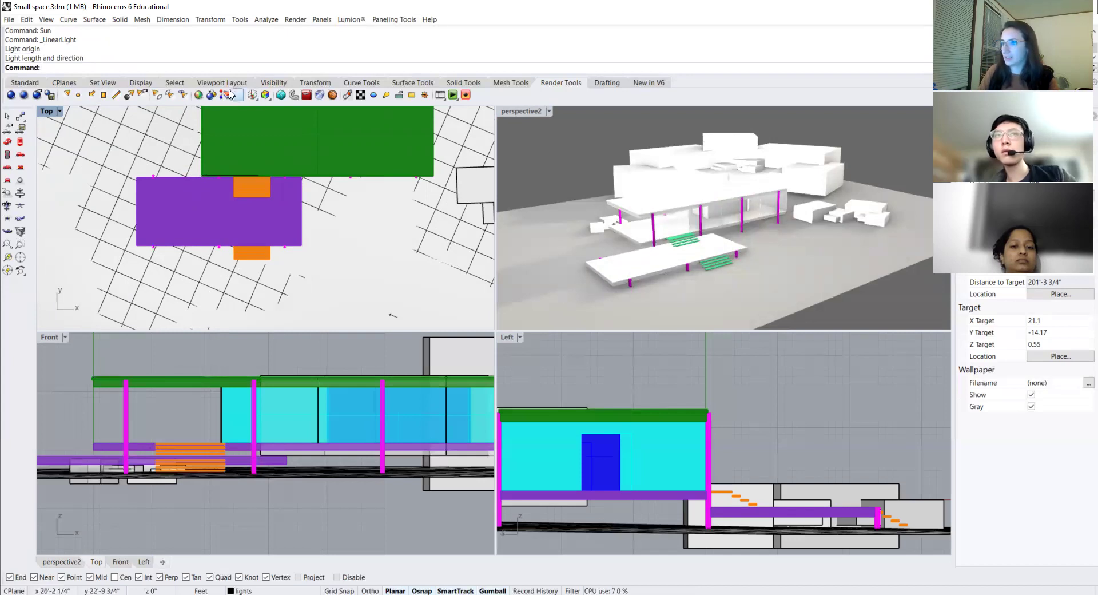
left_click(183, 96)
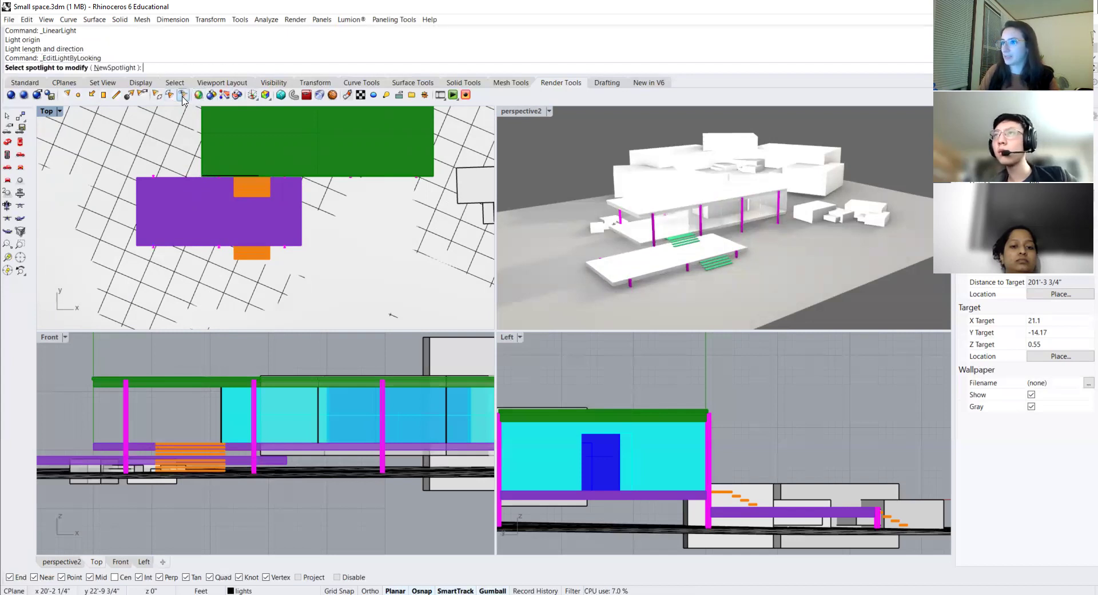
key("Escape")
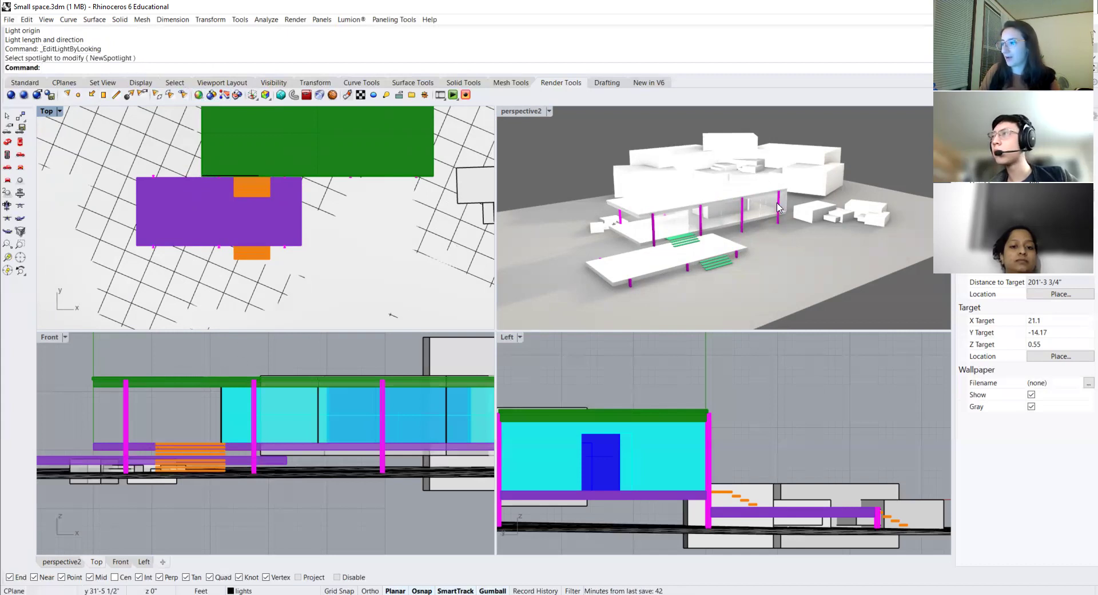
Select the linear light at the roof edge, lower it beneath the roof and shift it inward from the front edge.
right_click_drag(658, 198, 713, 214)
left_click(692, 400)
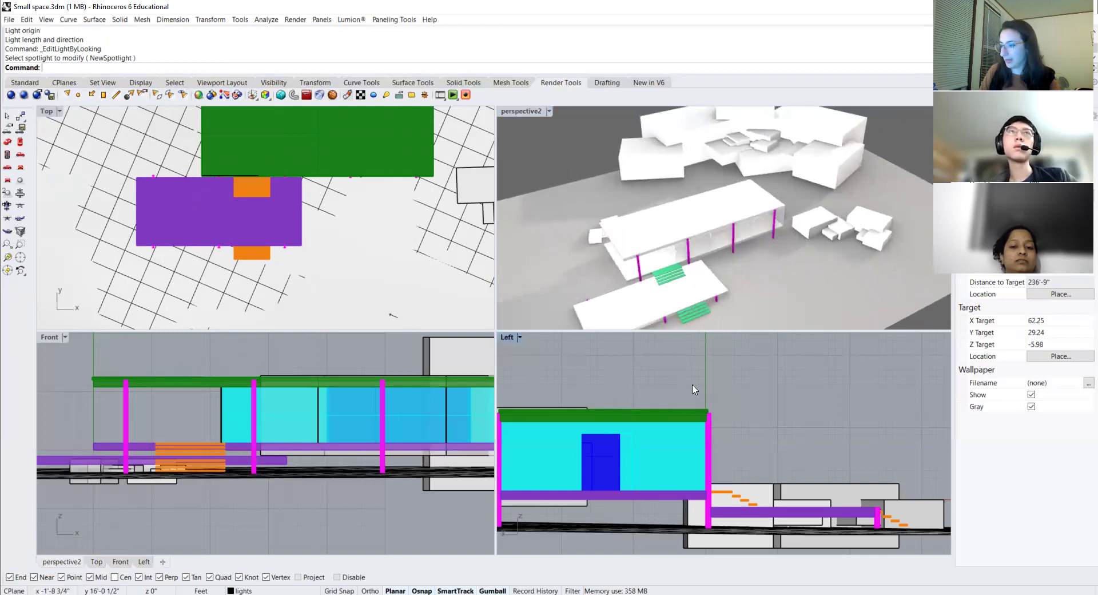
scroll(692, 400, "down", 5)
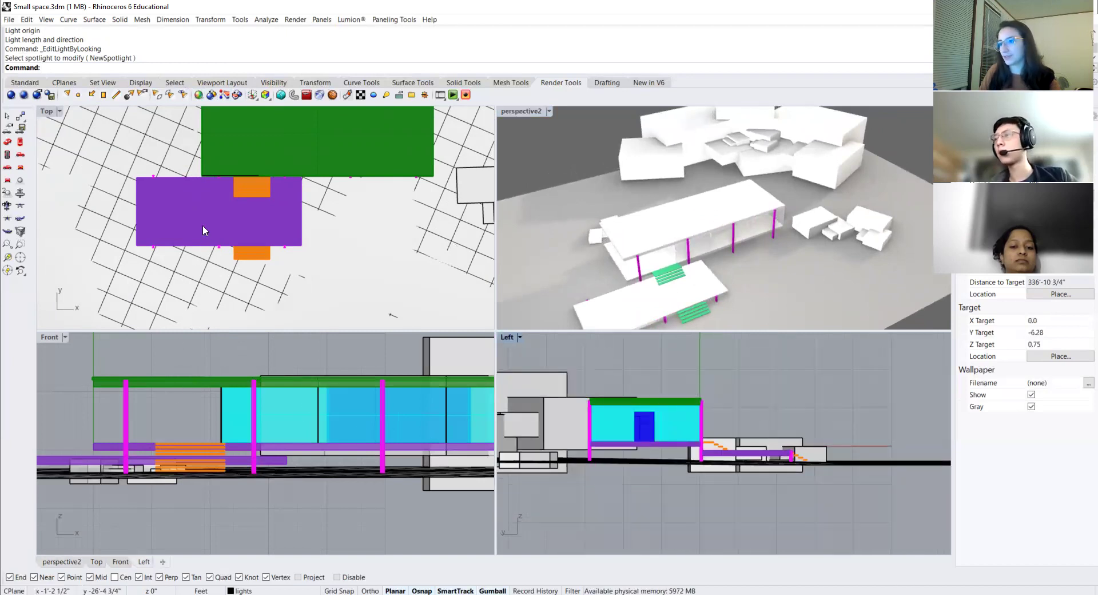
scroll(211, 167, "up", 5)
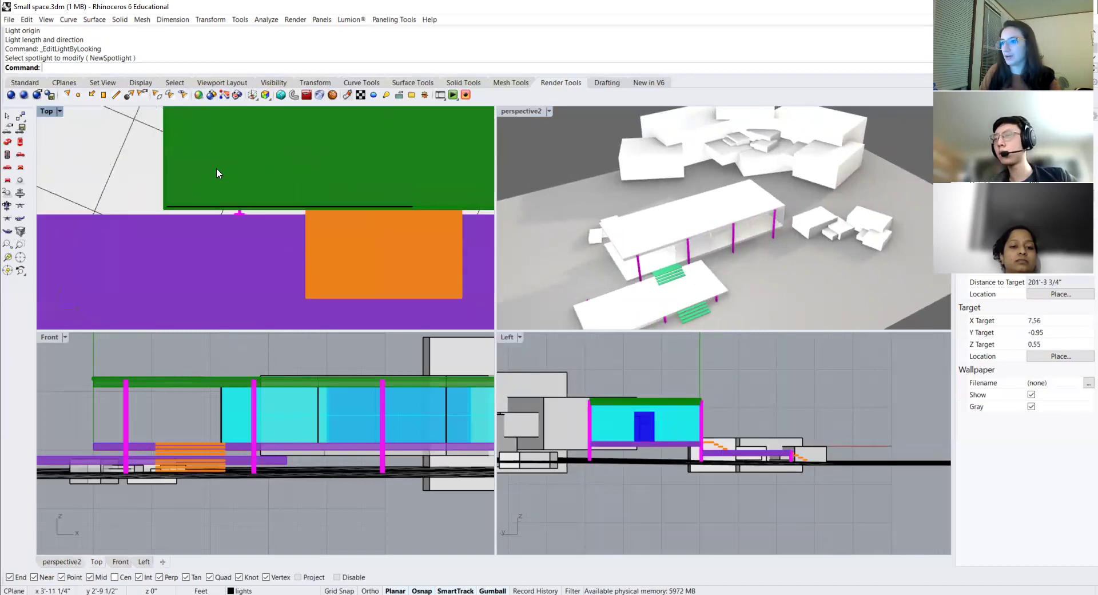
left_click(197, 208)
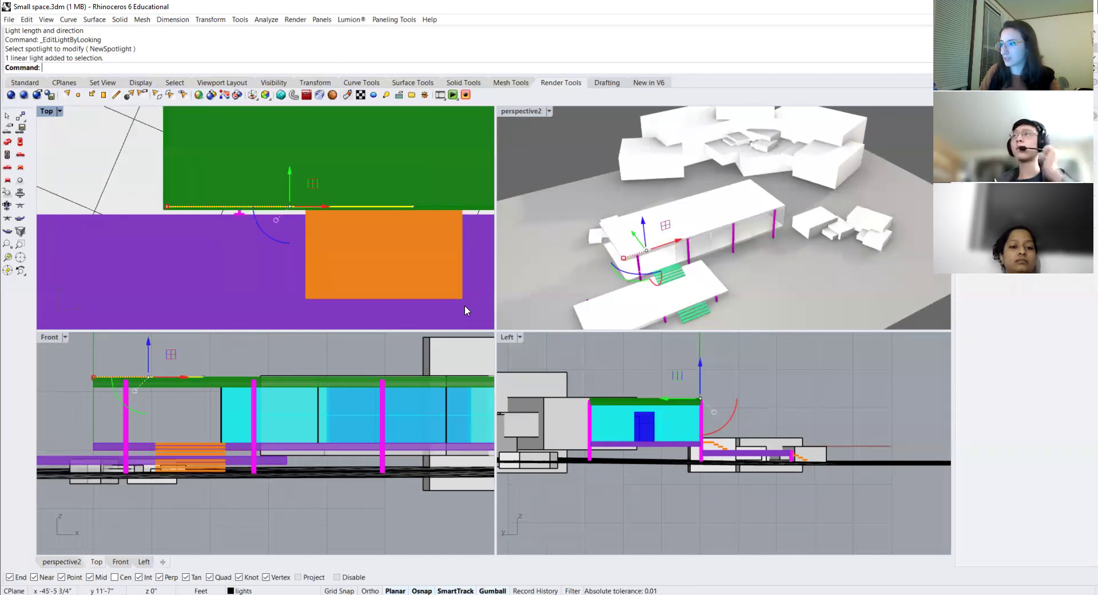
mouse_move(288, 181)
left_mouse_down()
mouse_move(275, 242)
mouse_move(288, 174)
left_mouse_up()
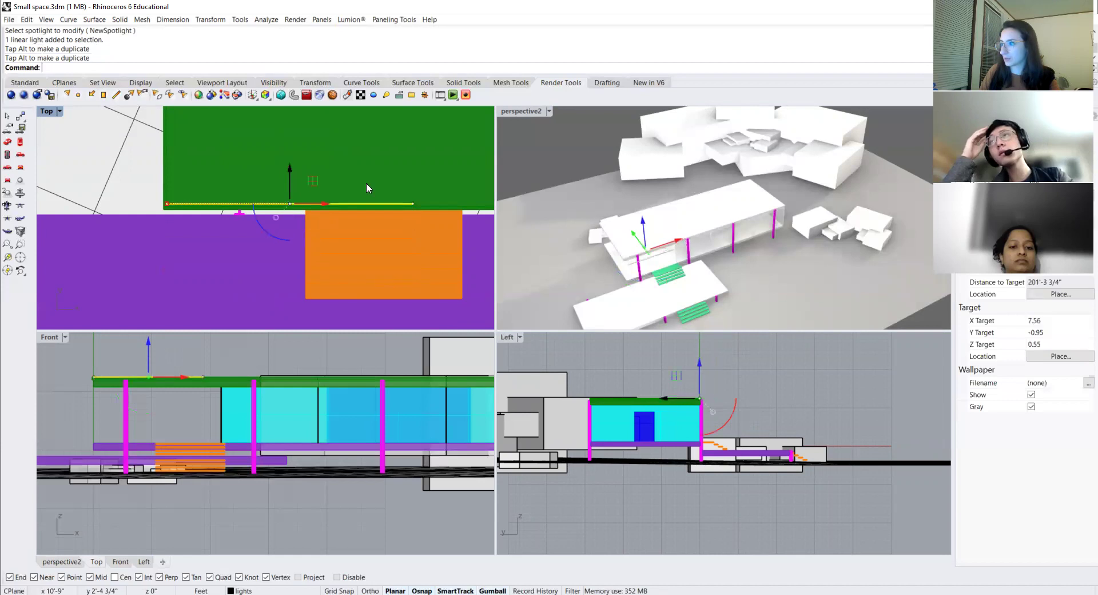
left_click_drag(646, 229, 643, 232)
scroll(644, 231, "up", 5)
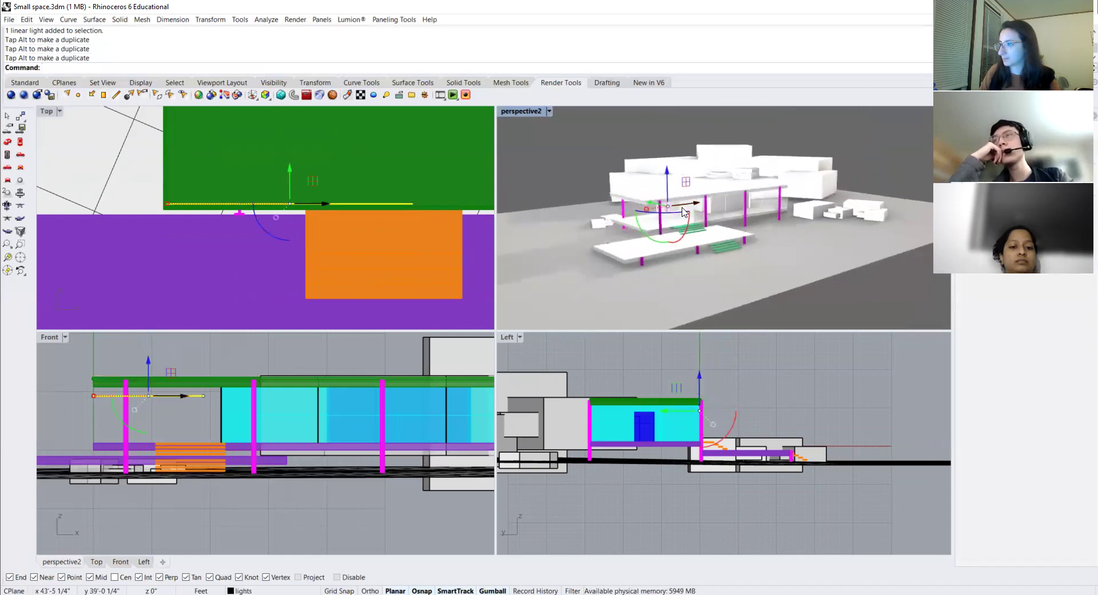
right_click_drag(693, 213, 726, 196)
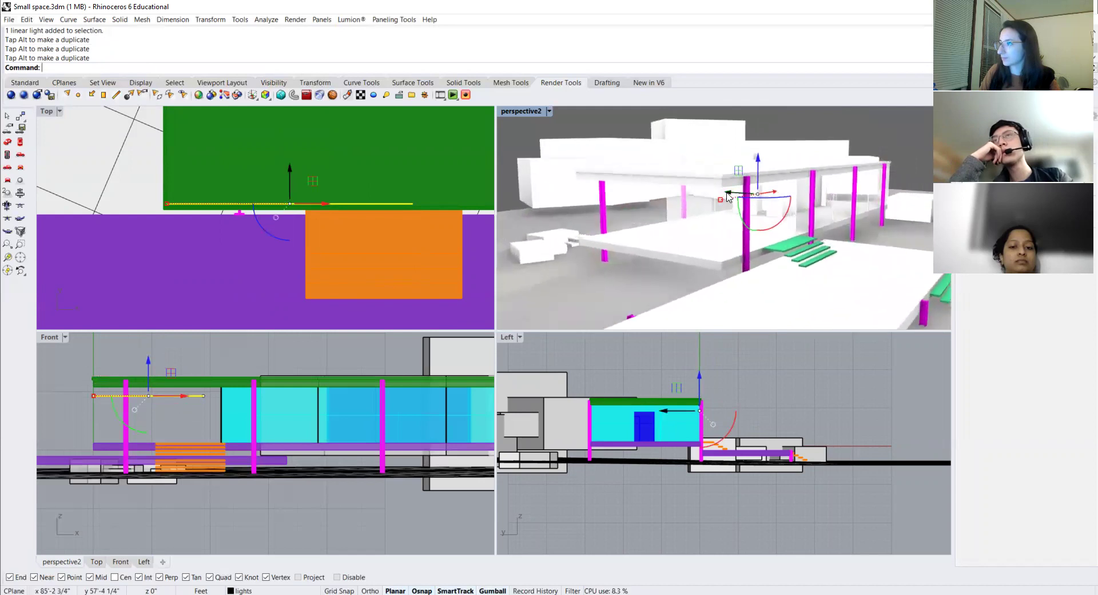
left_click_drag(725, 196, 724, 196)
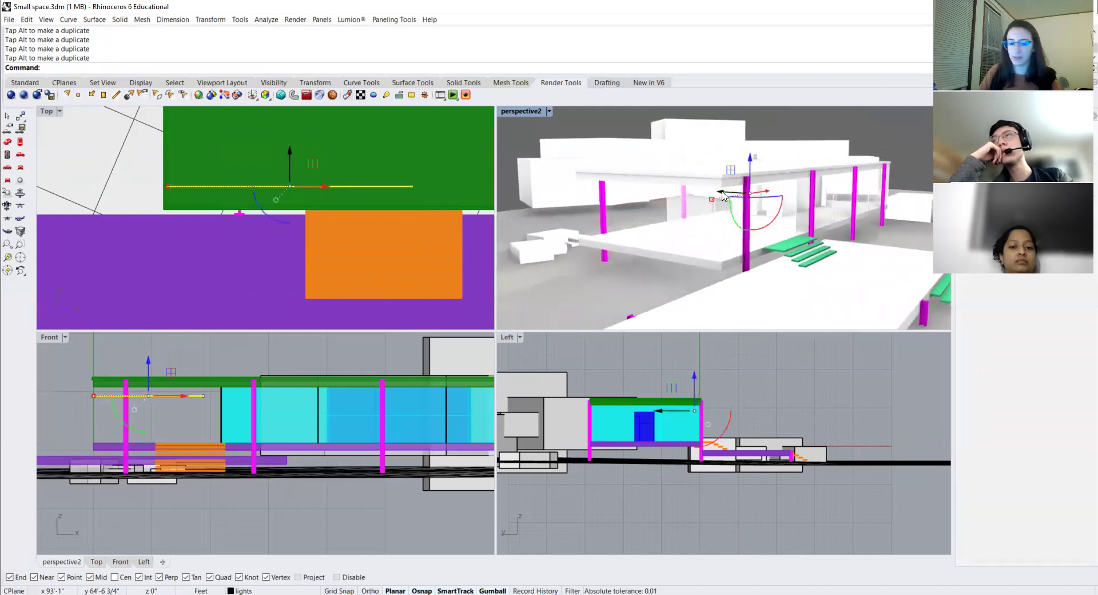
Open the Lights list and set the linear light's intensity to 50.
type("Lights")
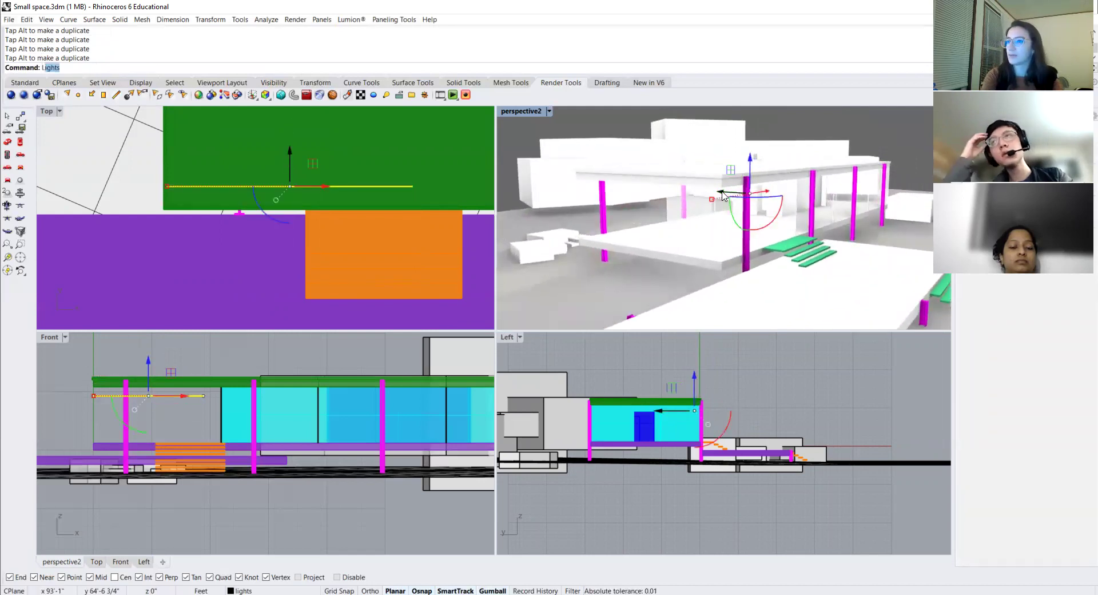
type("in")
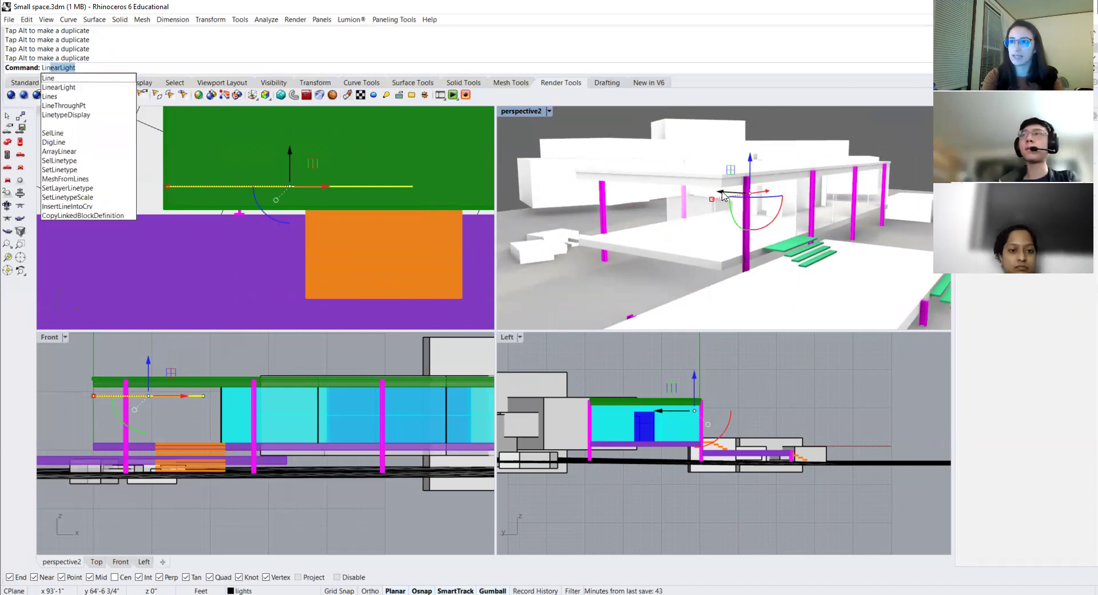
key("BackSpace")
type("ghts")
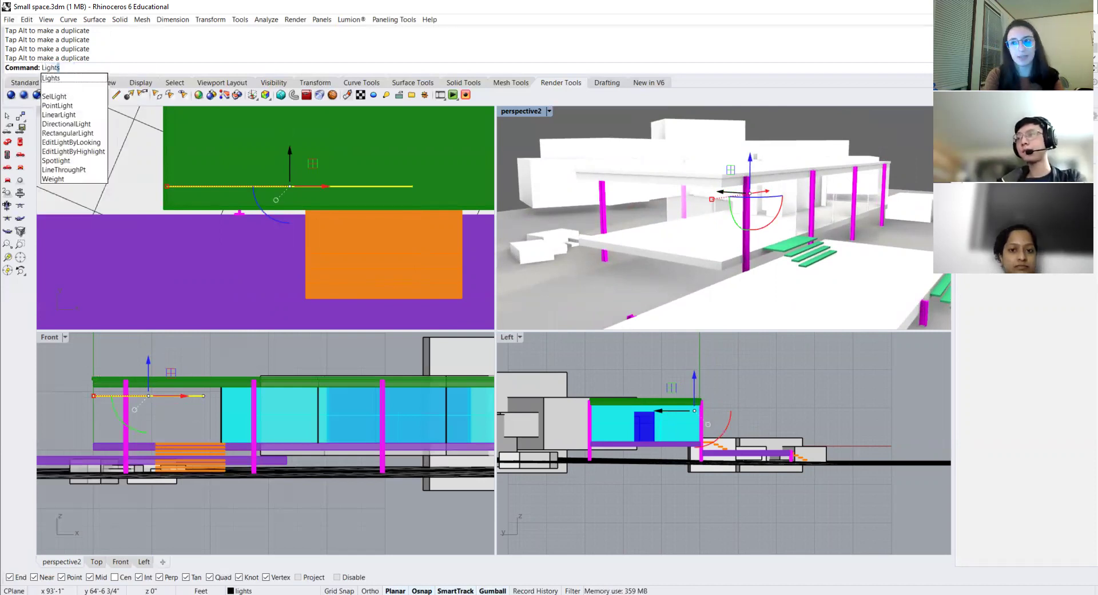
key("Return")
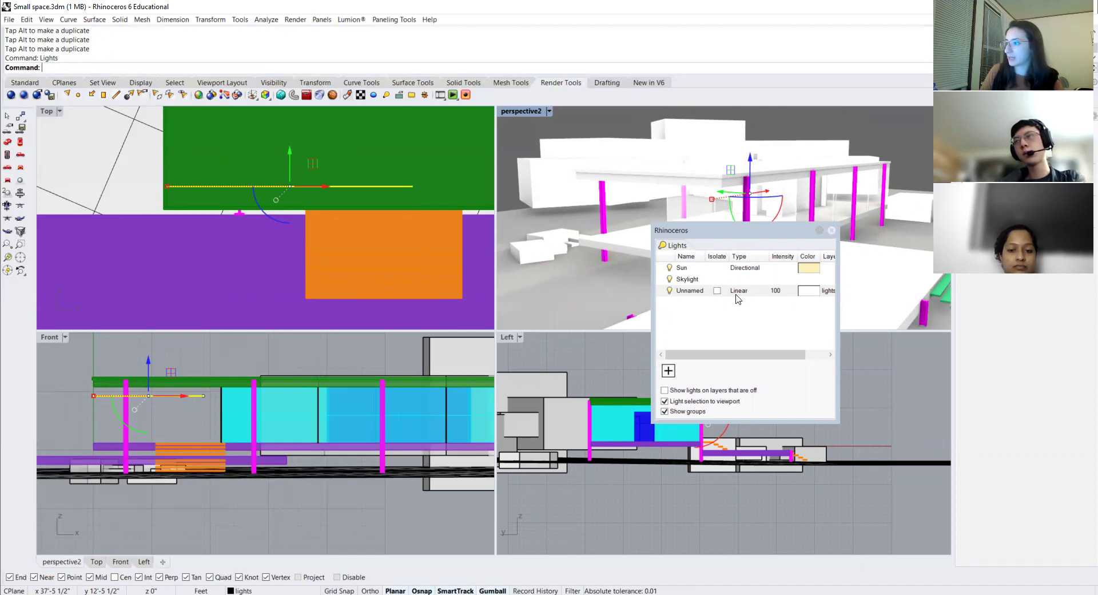
double_click(779, 291)
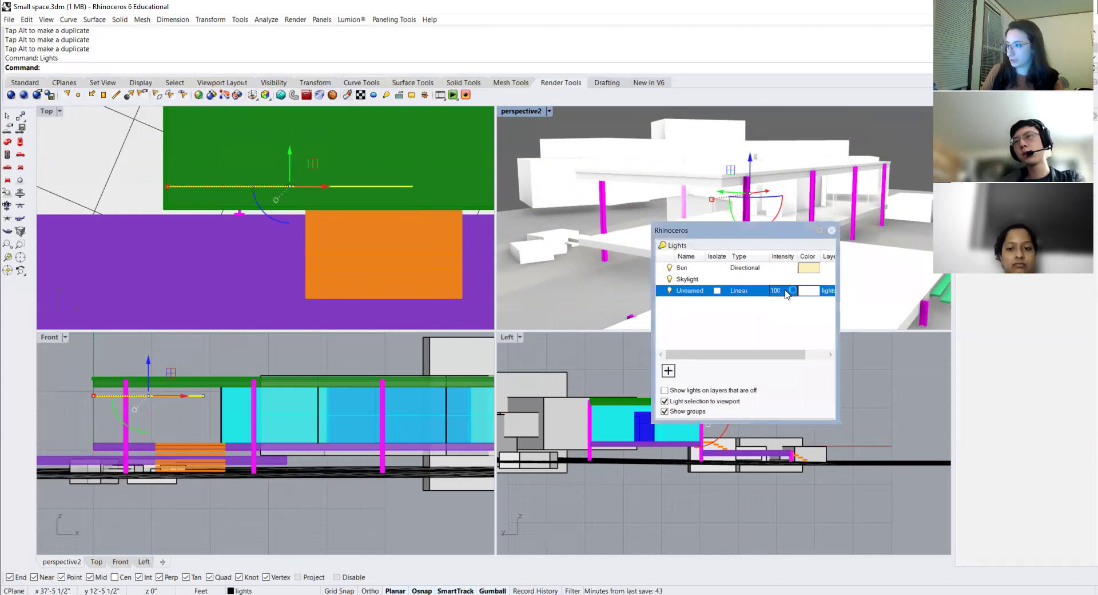
type("50")
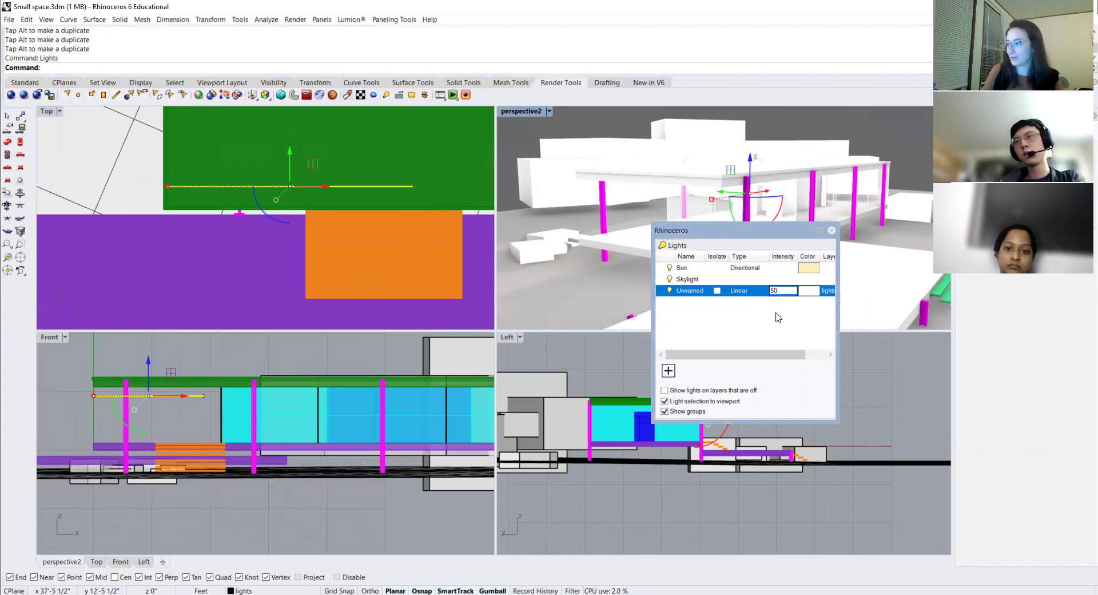
left_click(718, 310)
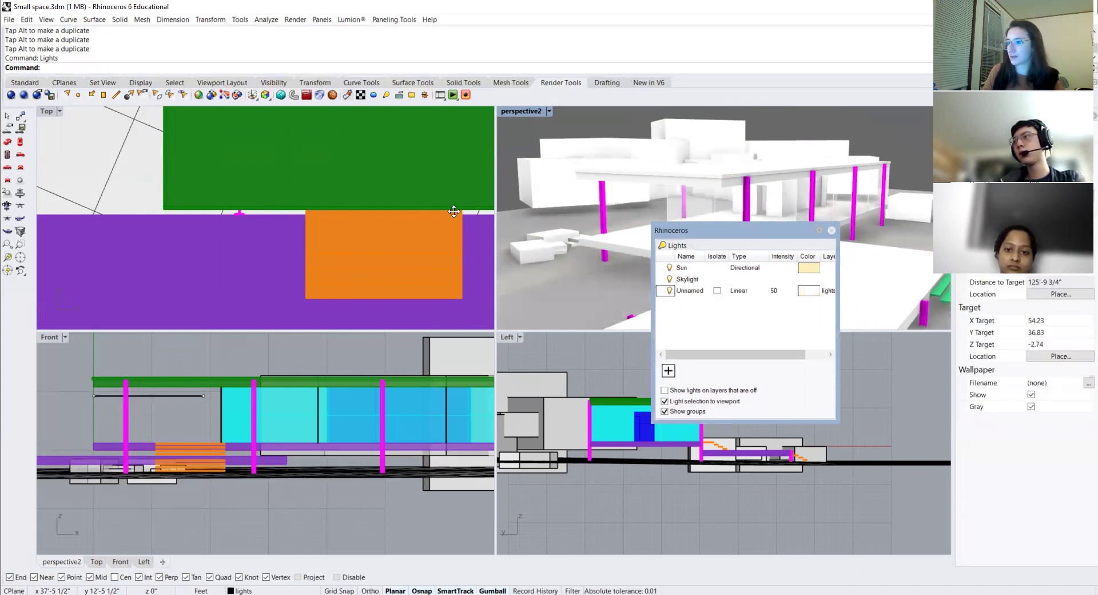
Move the Lights list clear of the perspective view and turn off the skylight.
left_click_drag(454, 211, 454, 211)
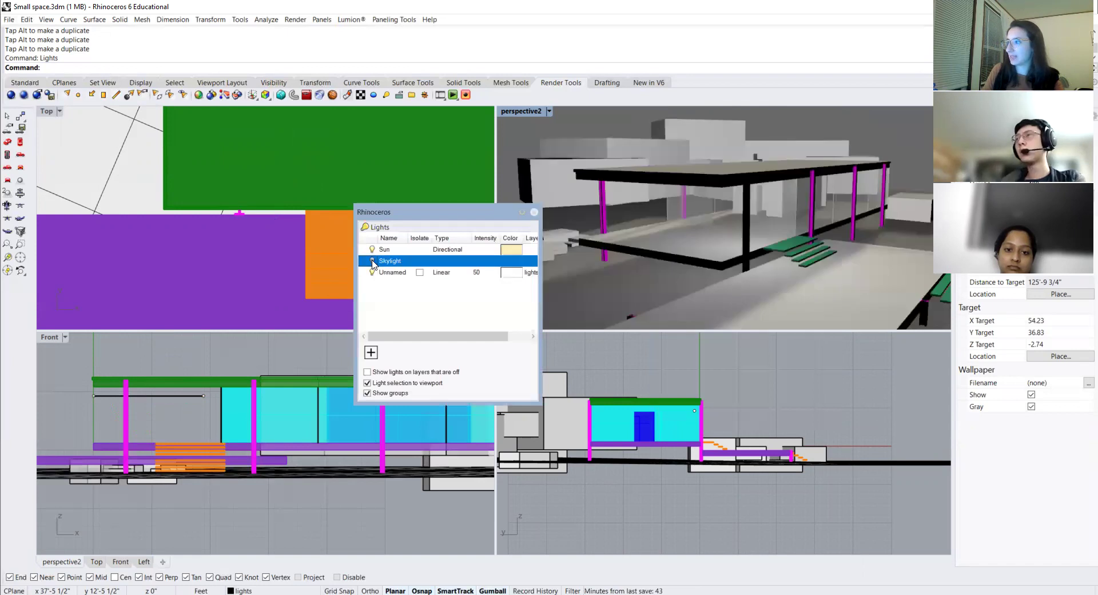
left_click(373, 262)
left_click(373, 262)
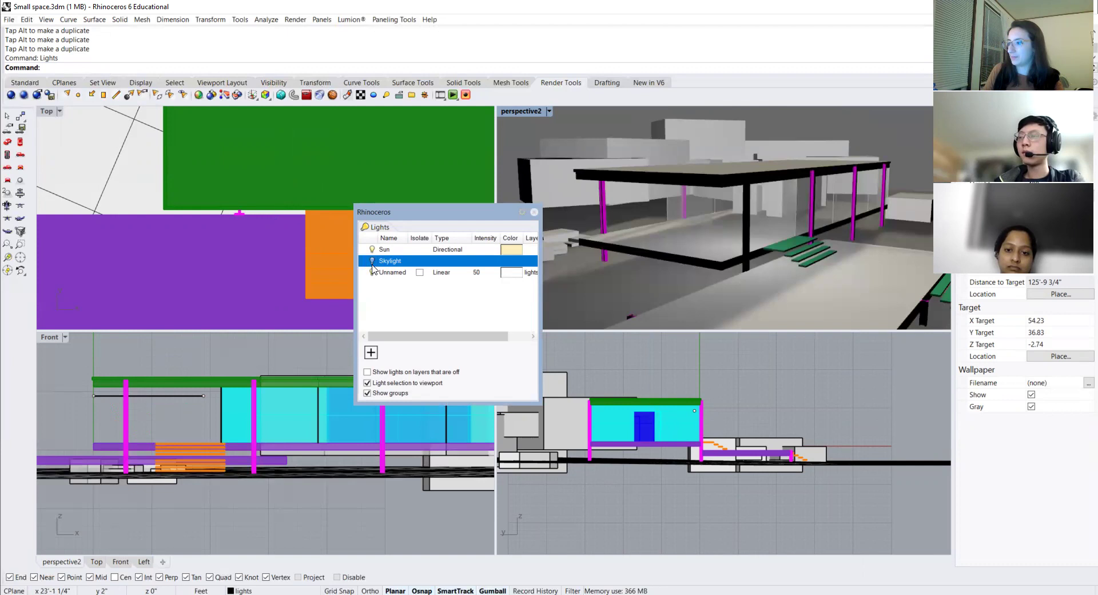
Move the linear light under the roof into the glazed room and place a duplicate at the pavilion's open end.
left_click(176, 396)
left_click_drag(779, 199, 727, 197)
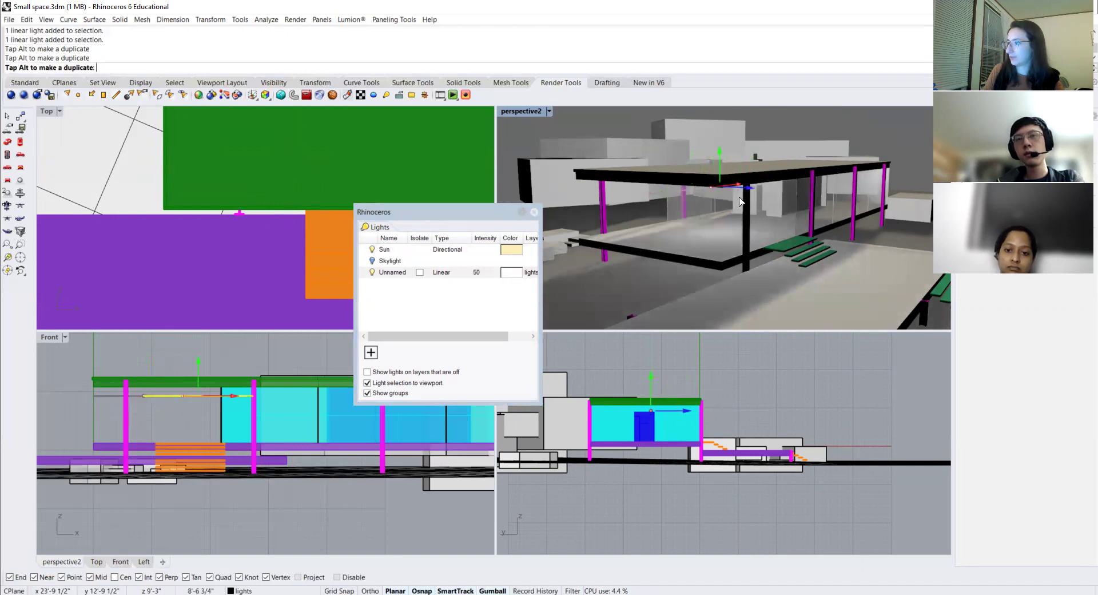
right_click_drag(785, 194, 686, 235)
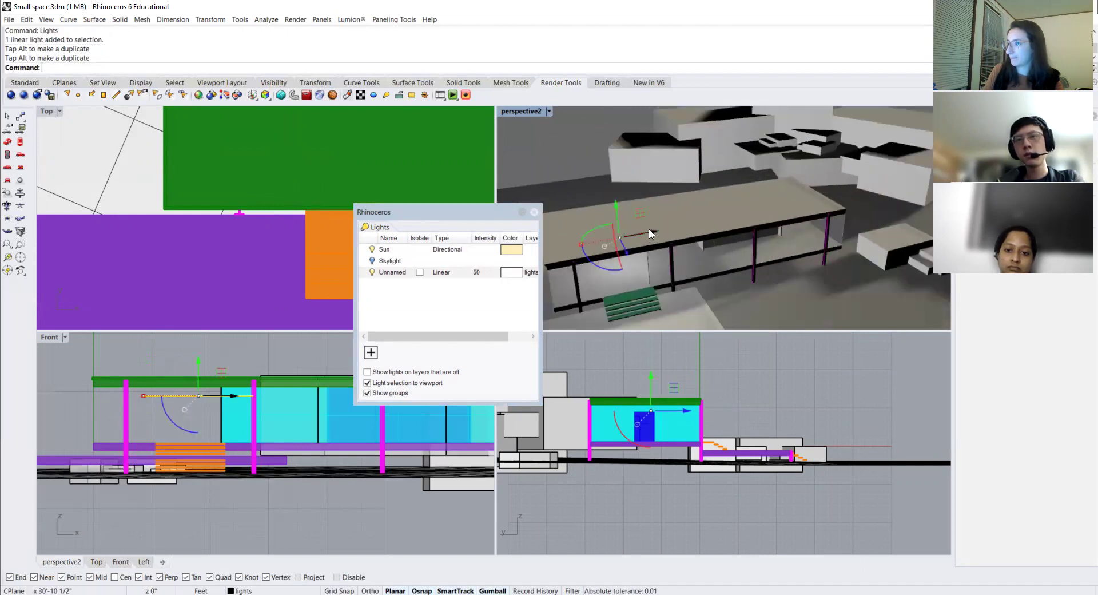
left_click_drag(649, 230, 754, 276)
right_click_drag(754, 277, 799, 235)
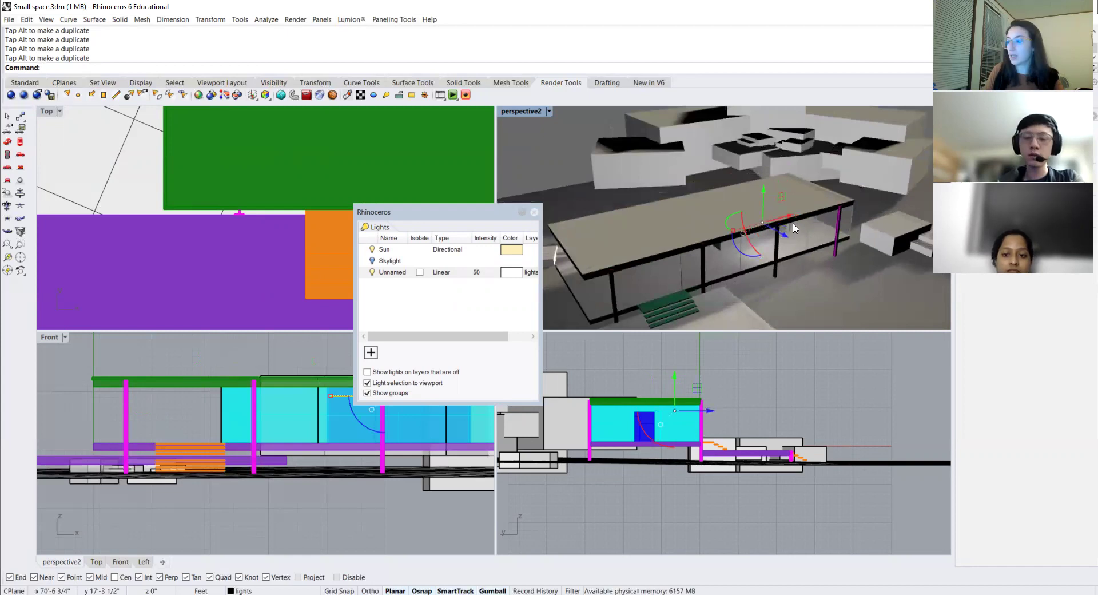
left_click_drag(744, 234, 656, 269)
key("alt")
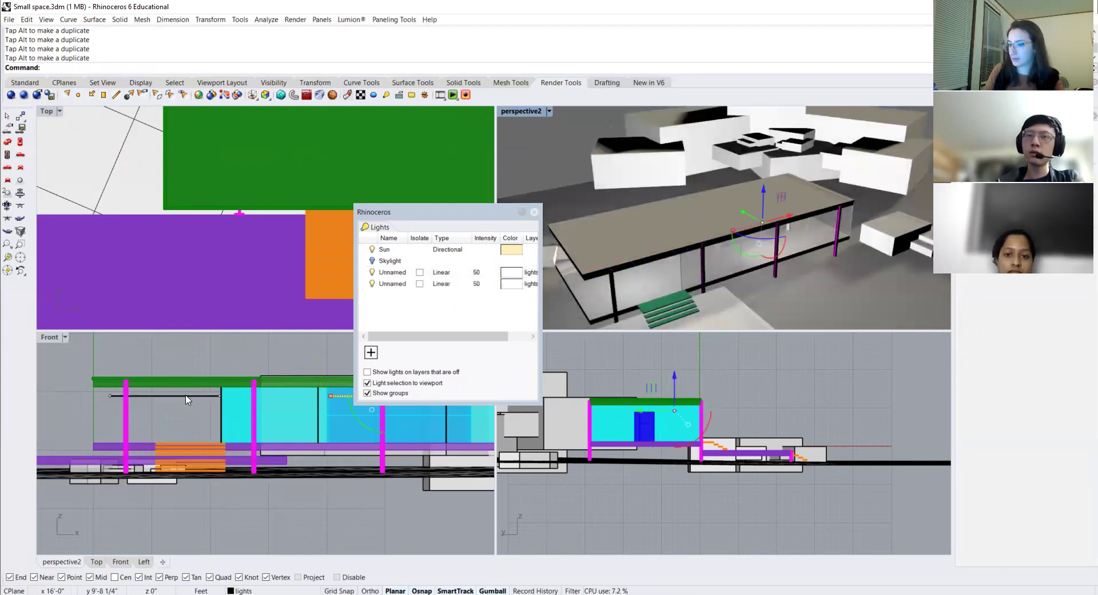
Rotate the linear light at the pavilion's open end 90° to run across the building and shift it back beneath the roof.
left_click(352, 119)
right_click_drag(738, 229, 649, 240)
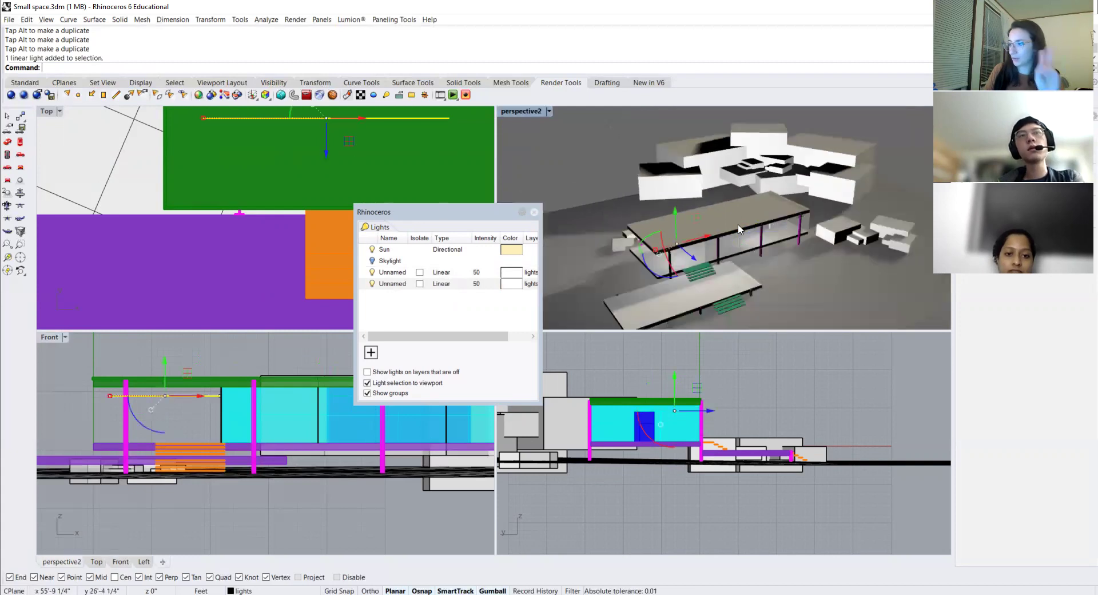
left_click_drag(649, 241, 761, 250)
right_click_drag(761, 250, 705, 267)
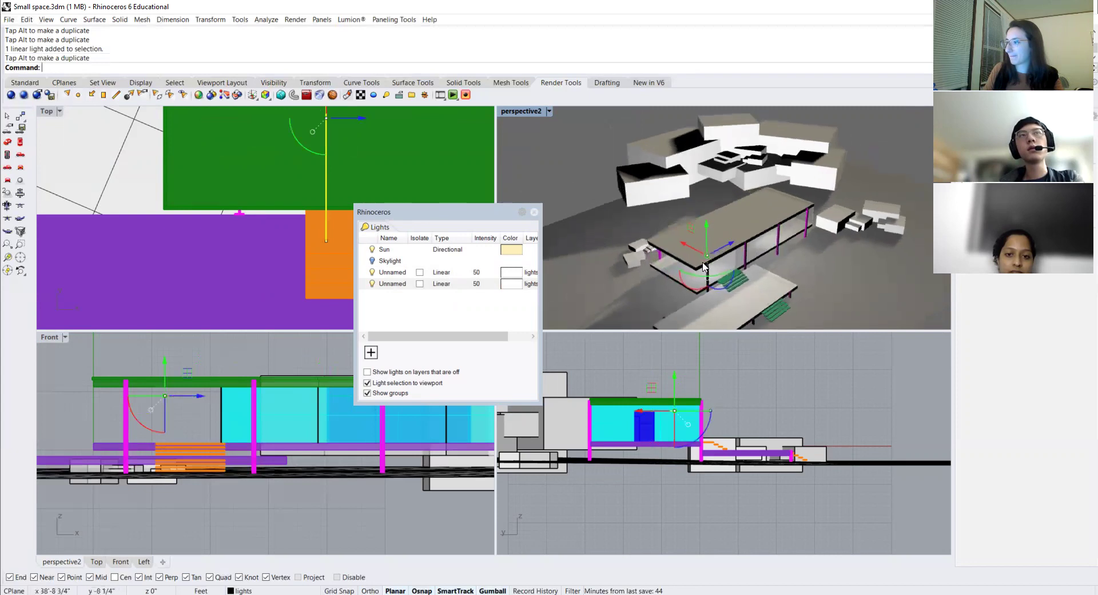
left_click_drag(690, 247, 712, 237)
right_click_drag(713, 237, 671, 227)
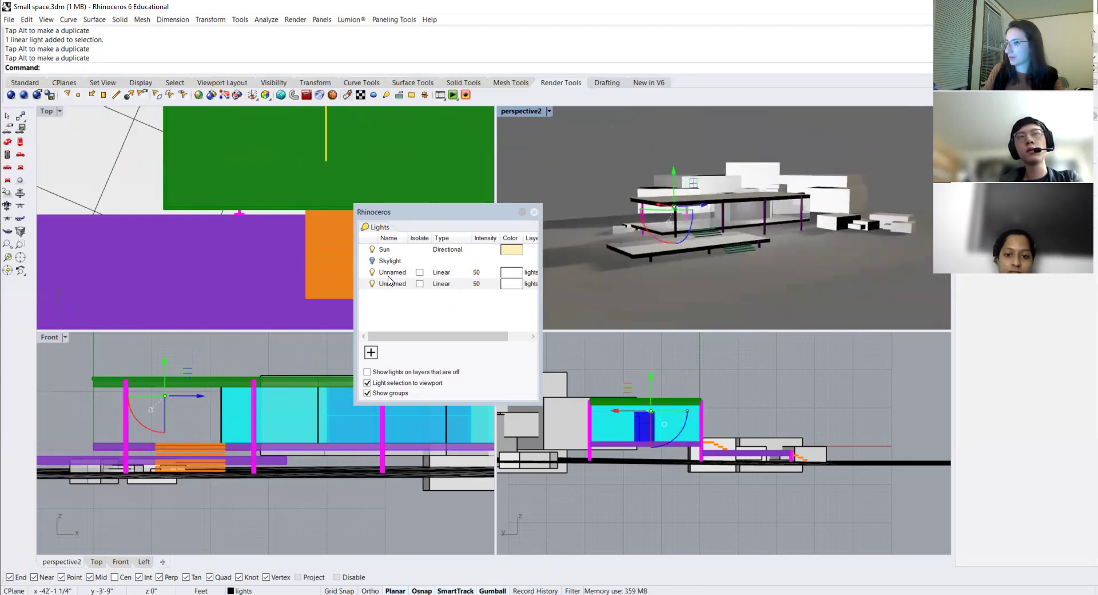
Turn both linear lights off and back on to compare their effect on the pavilion.
left_click(373, 283)
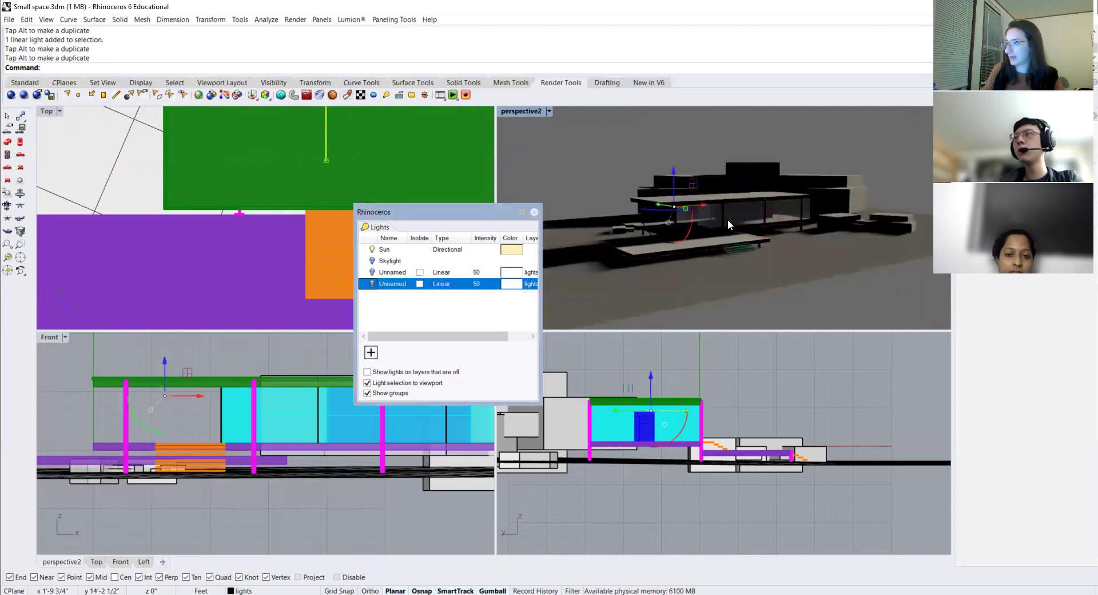
scroll(716, 229, "up", 3)
right_click_drag(735, 210, 793, 207)
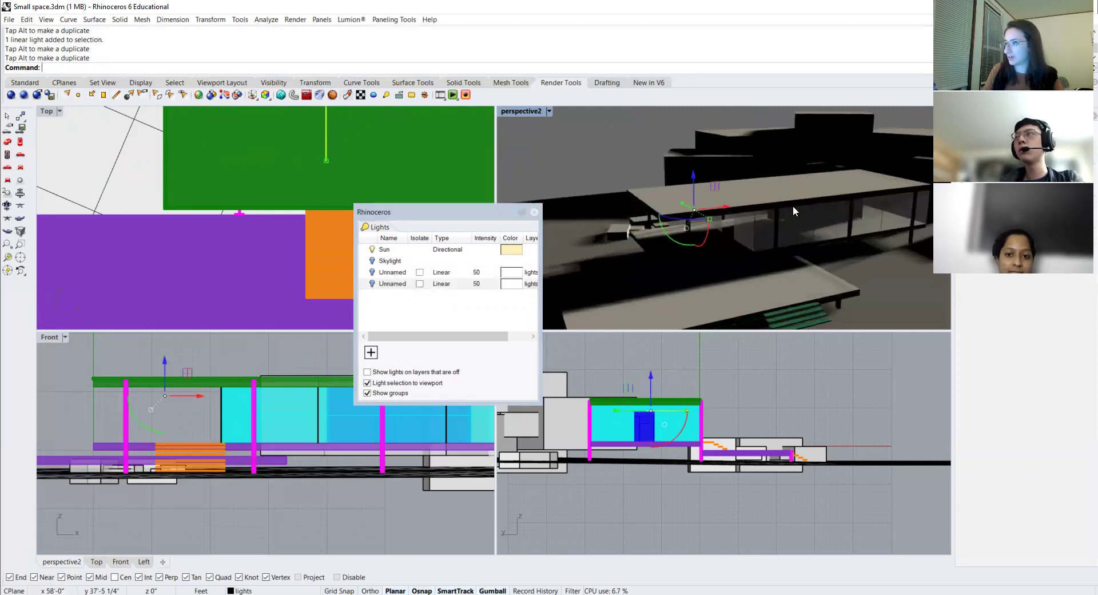
left_click(373, 284)
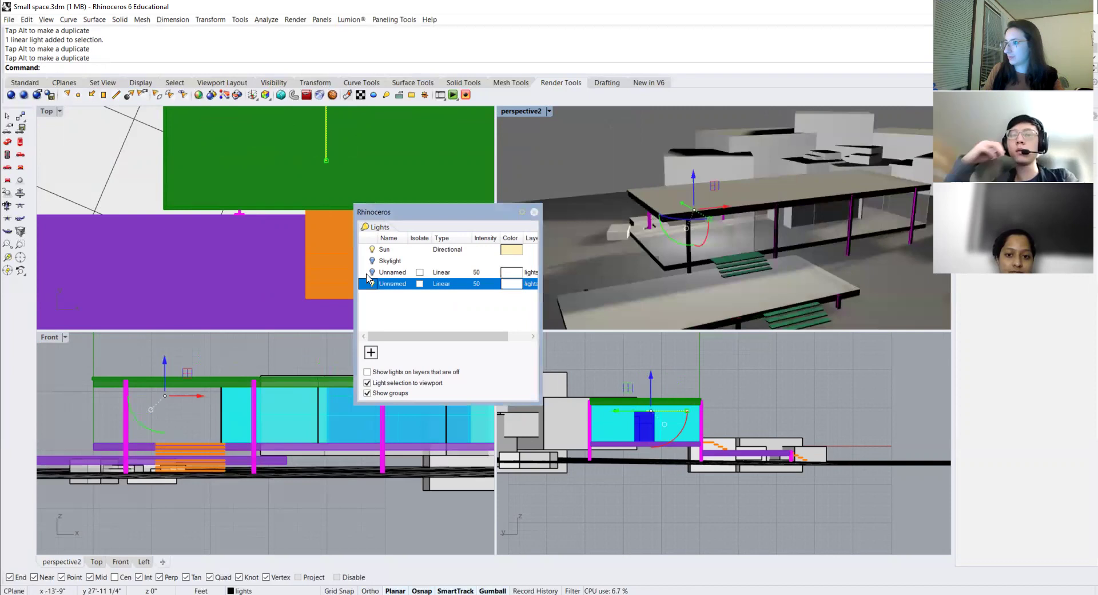
left_click(373, 273)
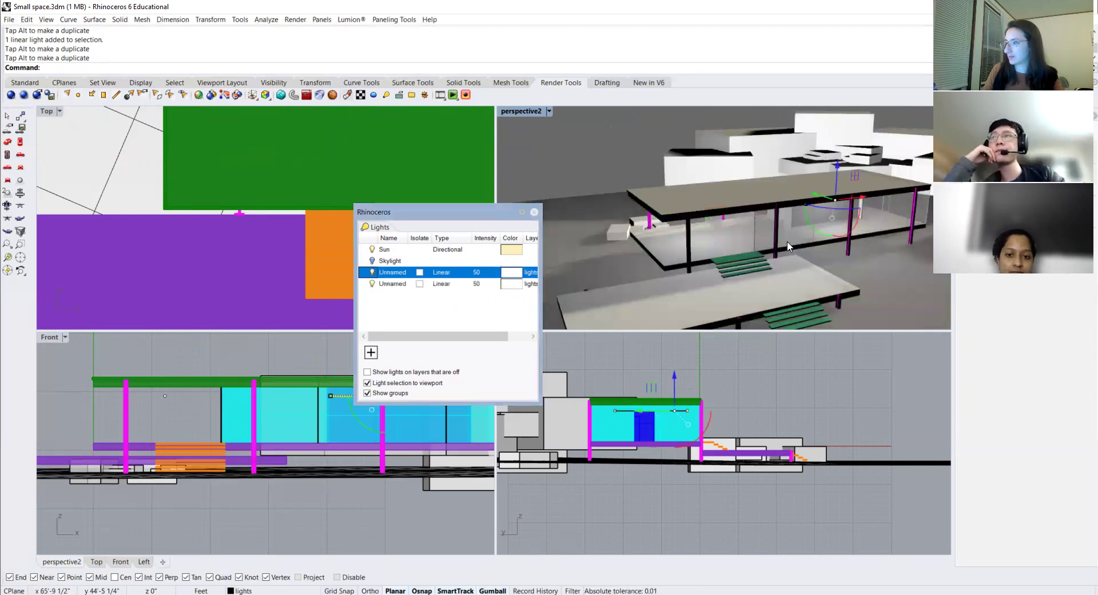
Set the color of the glazed room's linear light to a pale yellow and toggle that light to check its effect.
scroll(698, 223, "down", 4)
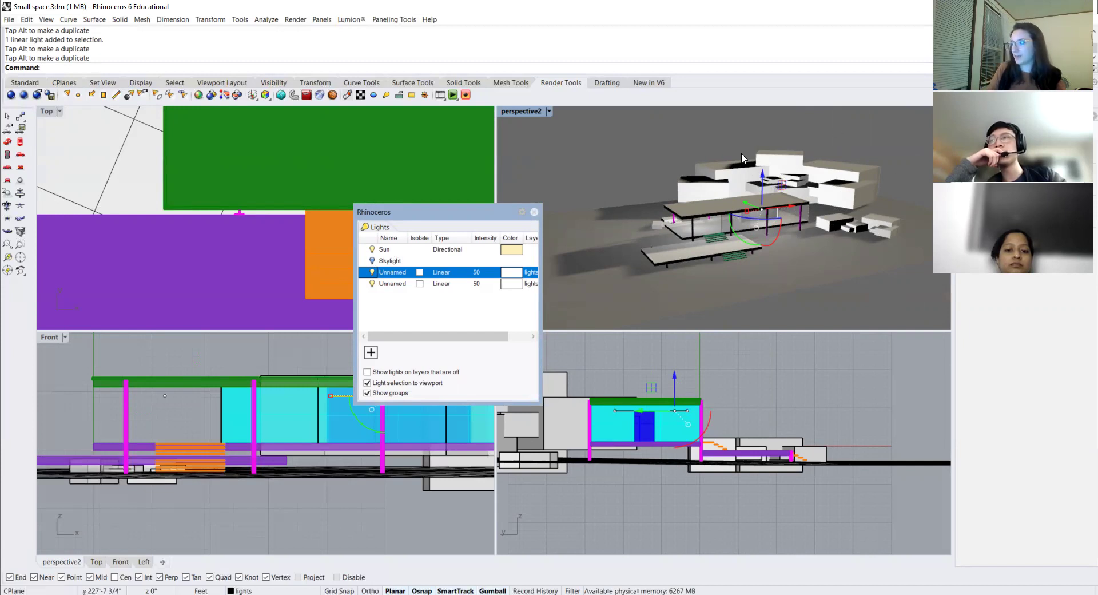
scroll(851, 184, "up", 3)
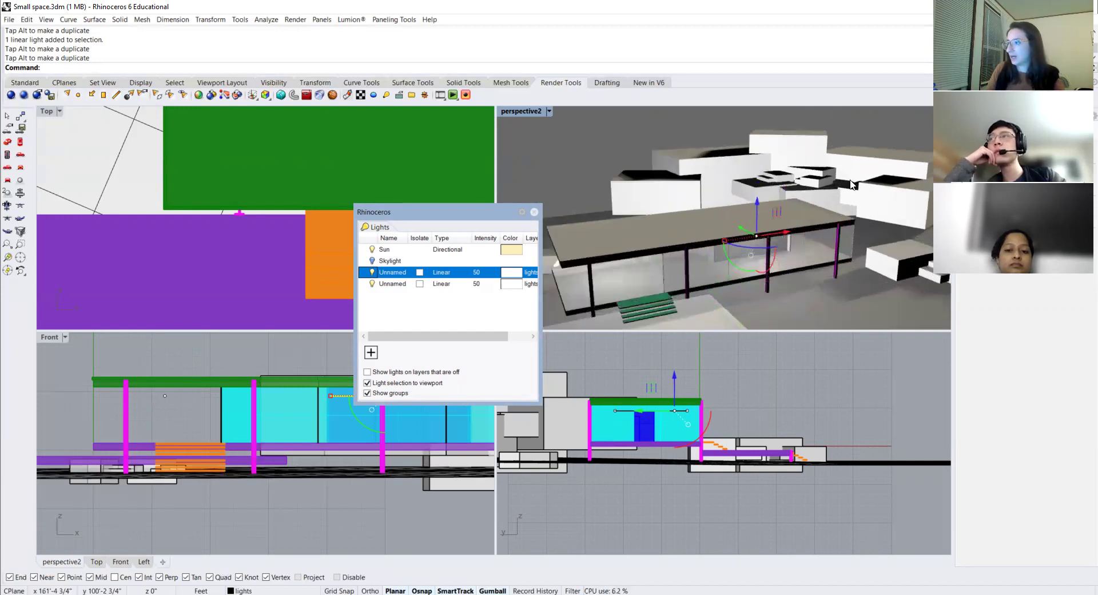
right_click_drag(851, 184, 869, 176)
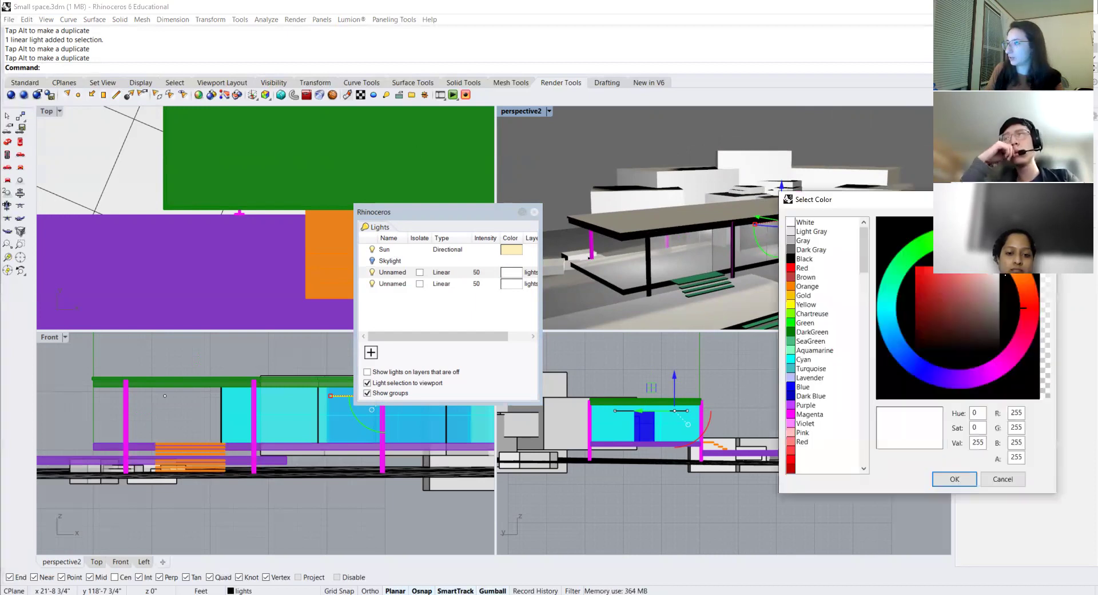
left_click(804, 304)
mouse_move(992, 246)
left_mouse_down()
mouse_move(979, 297)
mouse_move(978, 281)
mouse_move(966, 293)
mouse_move(960, 276)
left_mouse_up()
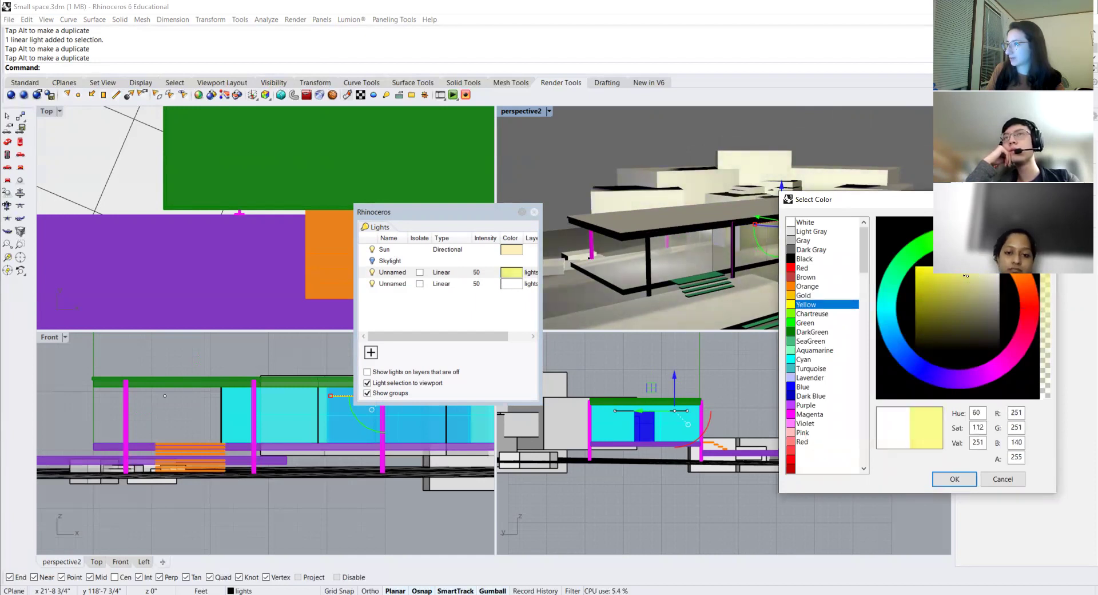
left_click(954, 480)
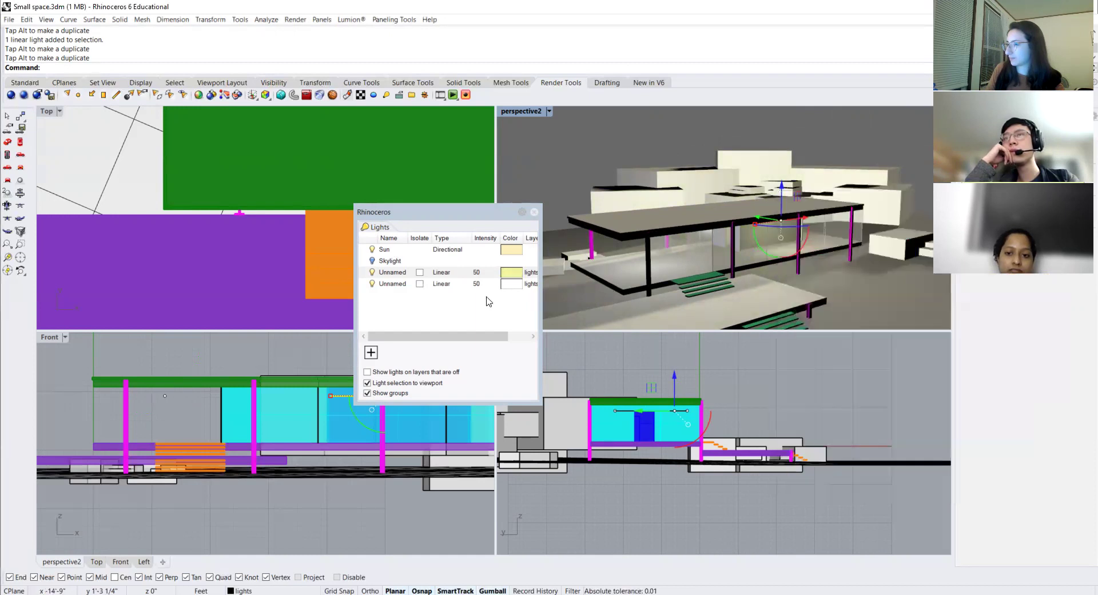
left_click(375, 275)
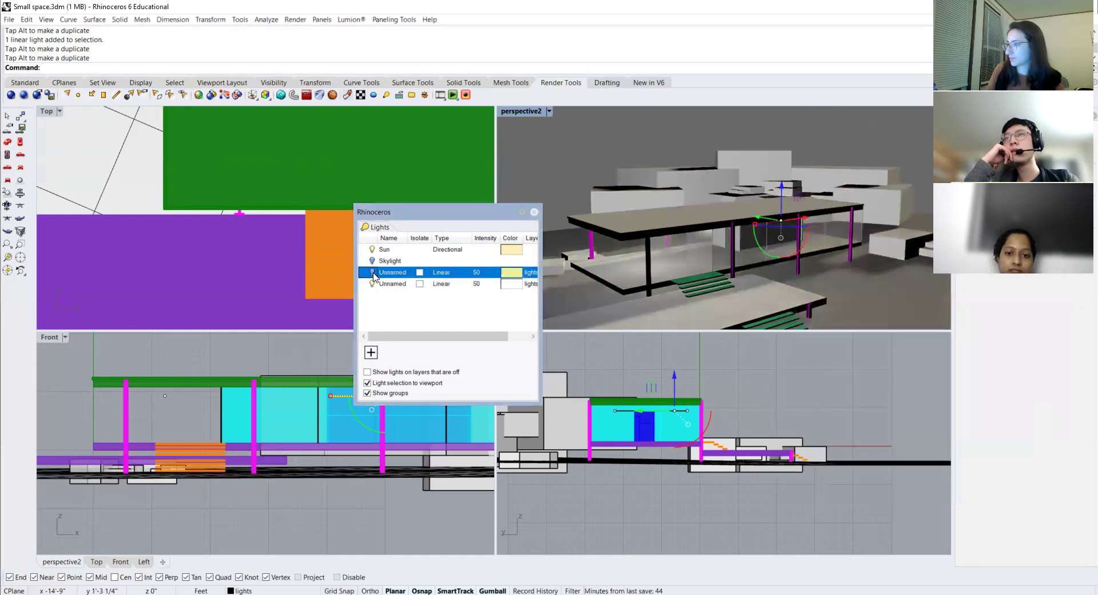
Try green on the linear light at the pavilion's open end, then soften it to pale green (RGB 162, 244, 162).
left_click(512, 284)
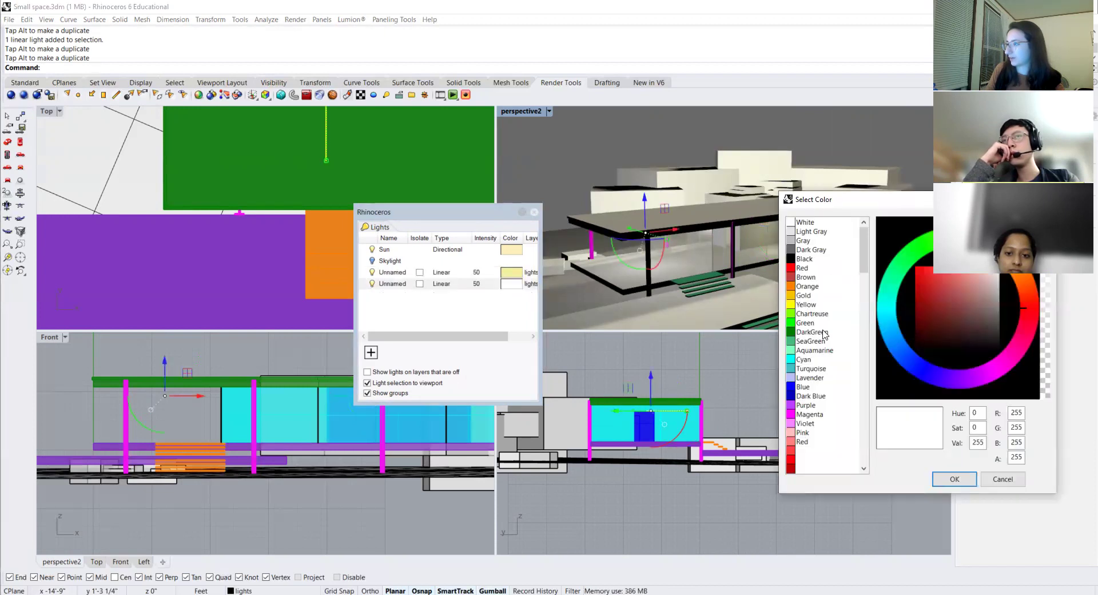
left_click(798, 323)
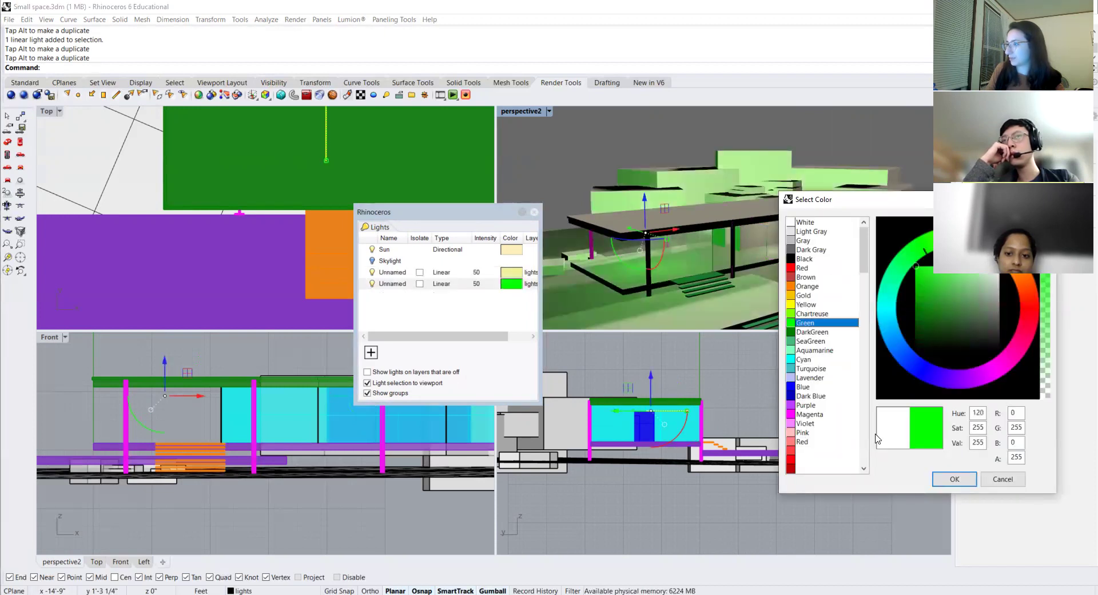
left_click(950, 478)
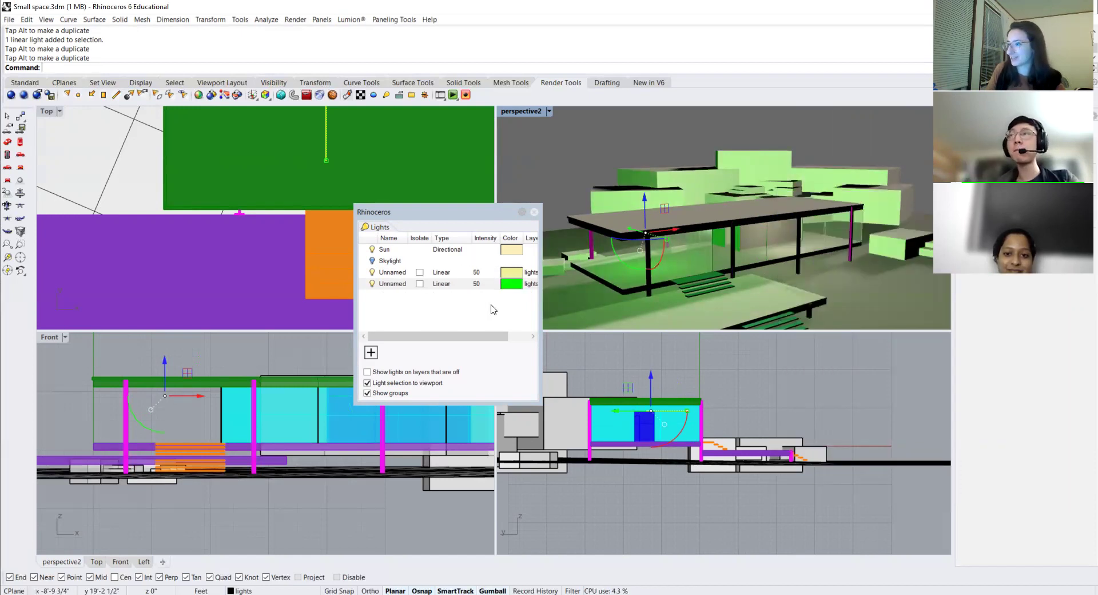
left_click(511, 285)
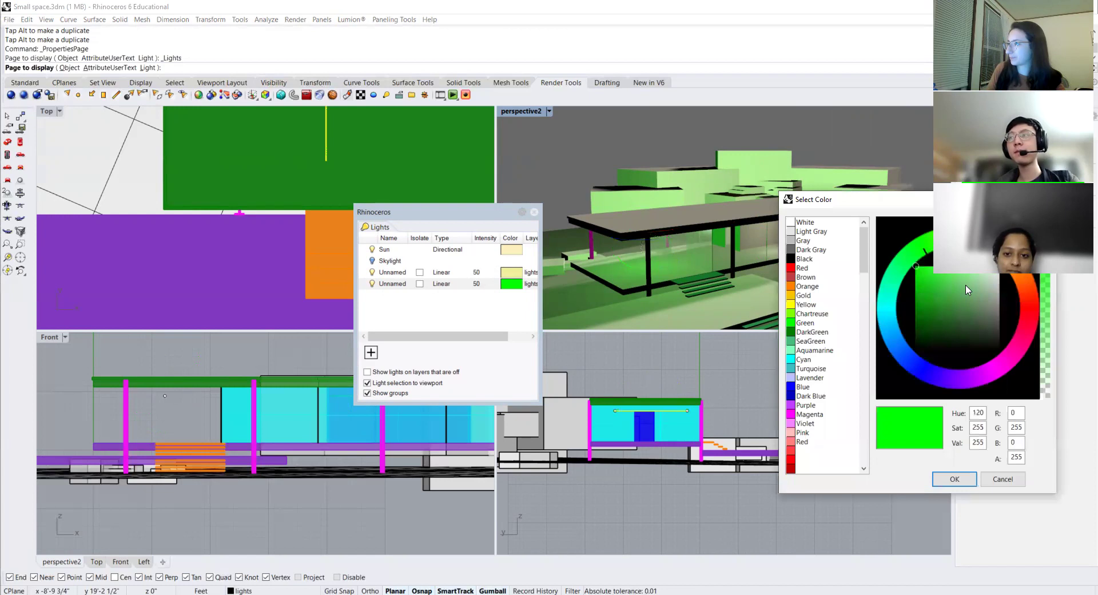
left_click(965, 278)
left_click_drag(966, 278, 973, 276)
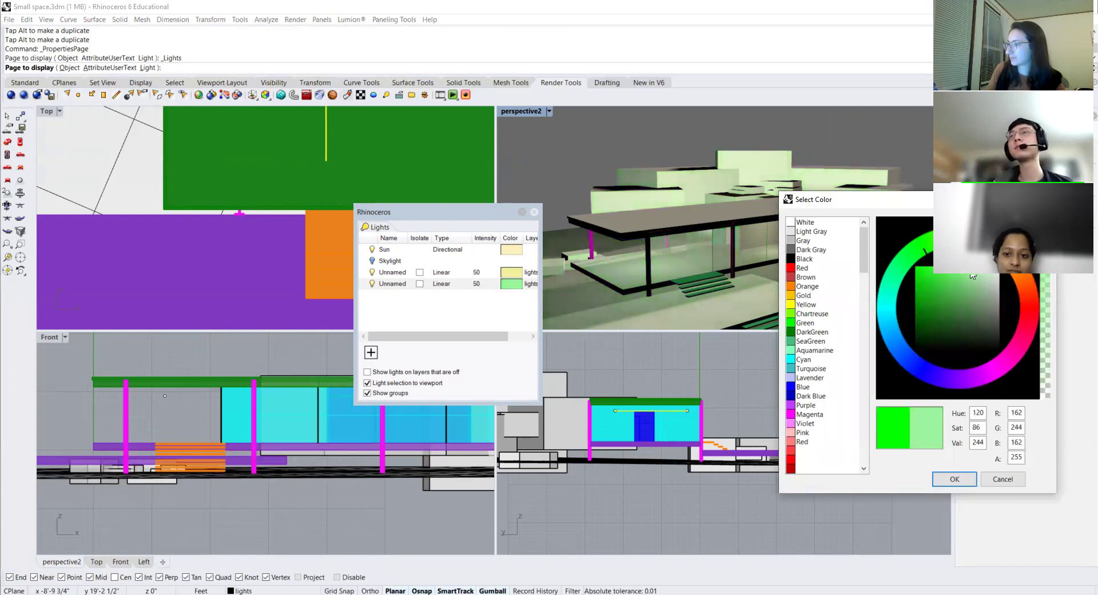
left_click(956, 479)
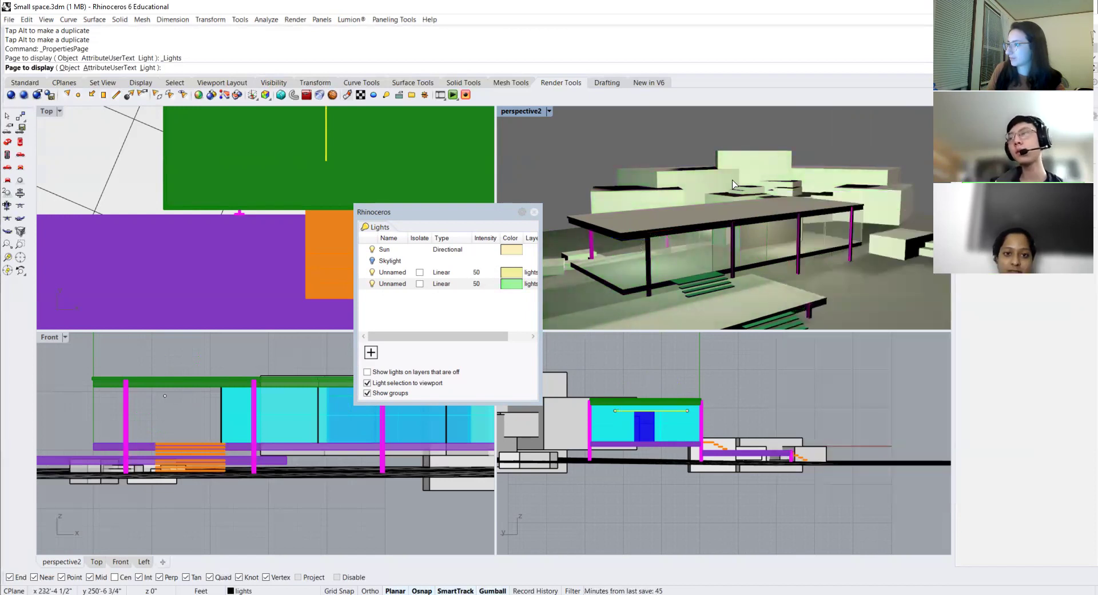
Set the color of the linear light at the pavilion's open end to pale blue (RGB 202, 202, 241) and close the Lights list.
left_click(511, 284)
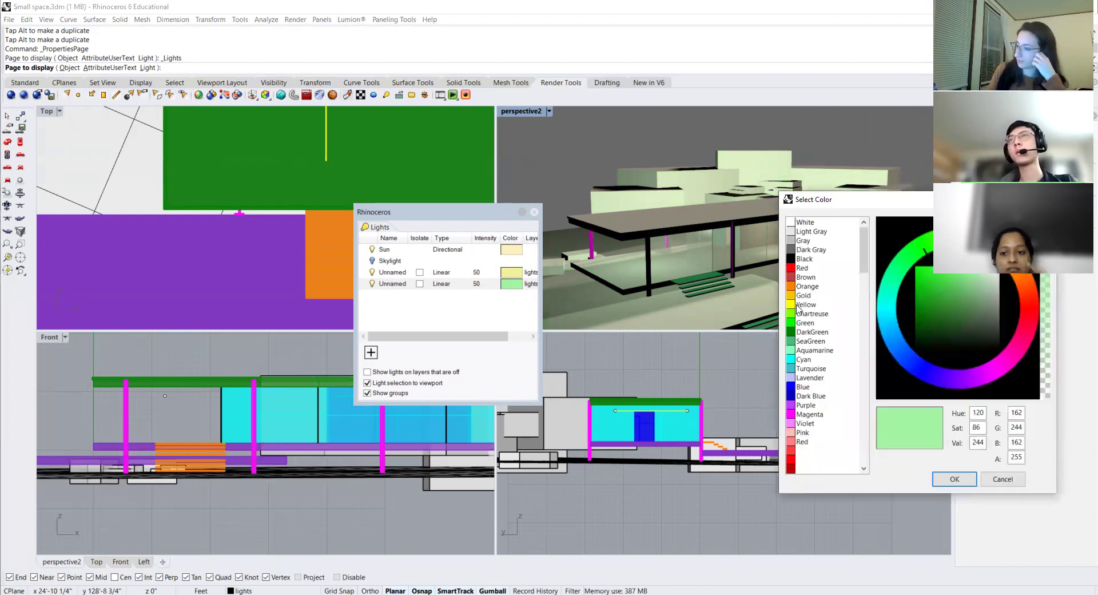
left_click(795, 388)
left_click_drag(978, 275, 987, 276)
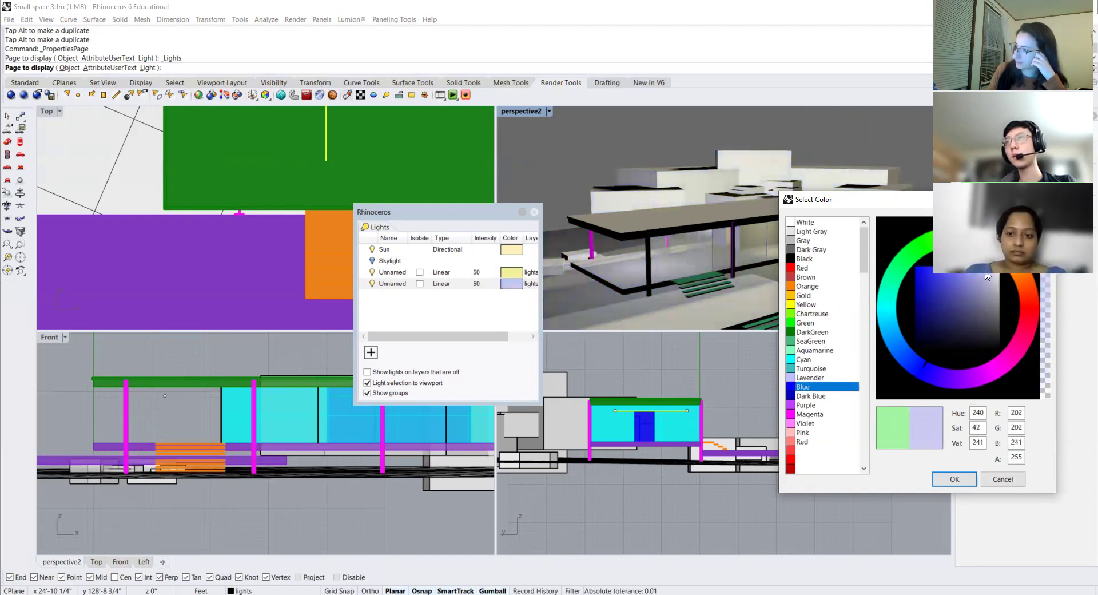
left_click(952, 479)
left_click(535, 213)
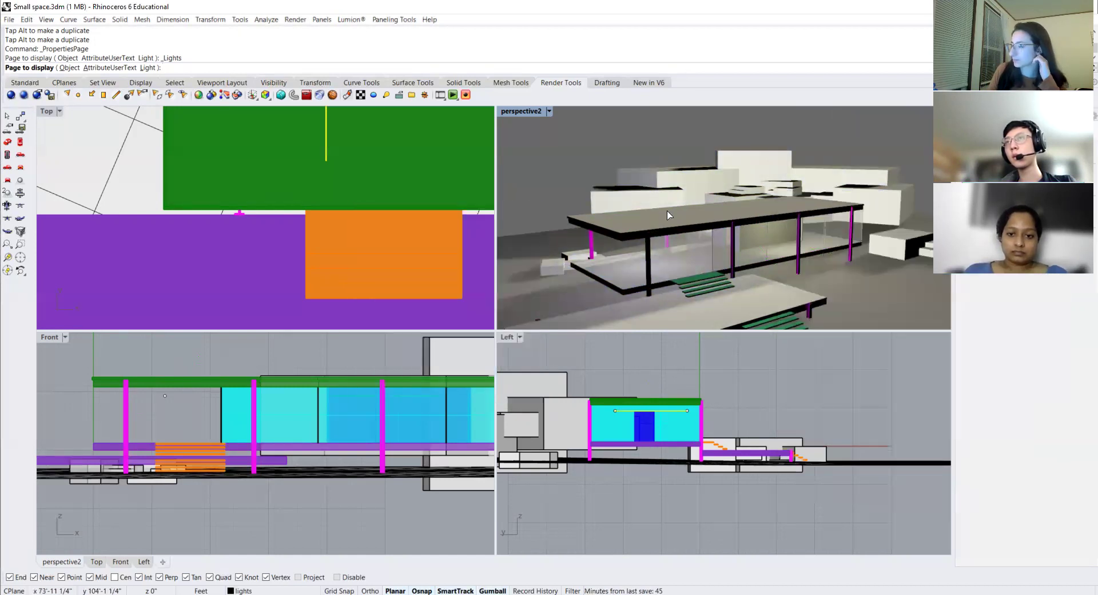
Maximize the perspective view and place a spotlight on the ground beside the pavilion's open end, aimed toward the building.
scroll(663, 194, "down", 5)
right_click_drag(664, 195, 648, 193)
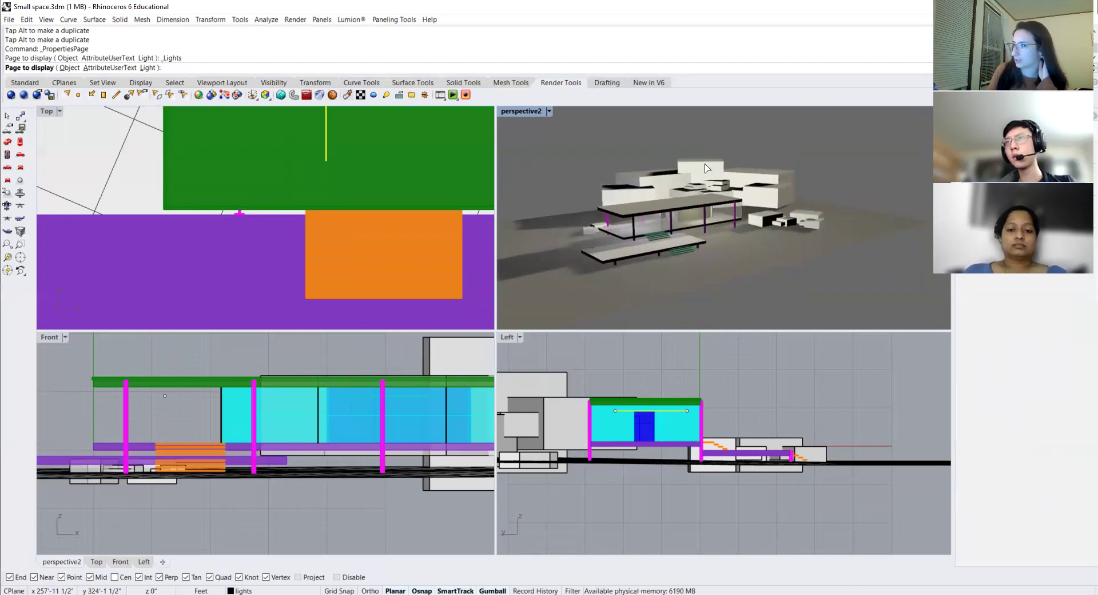
double_click(522, 112)
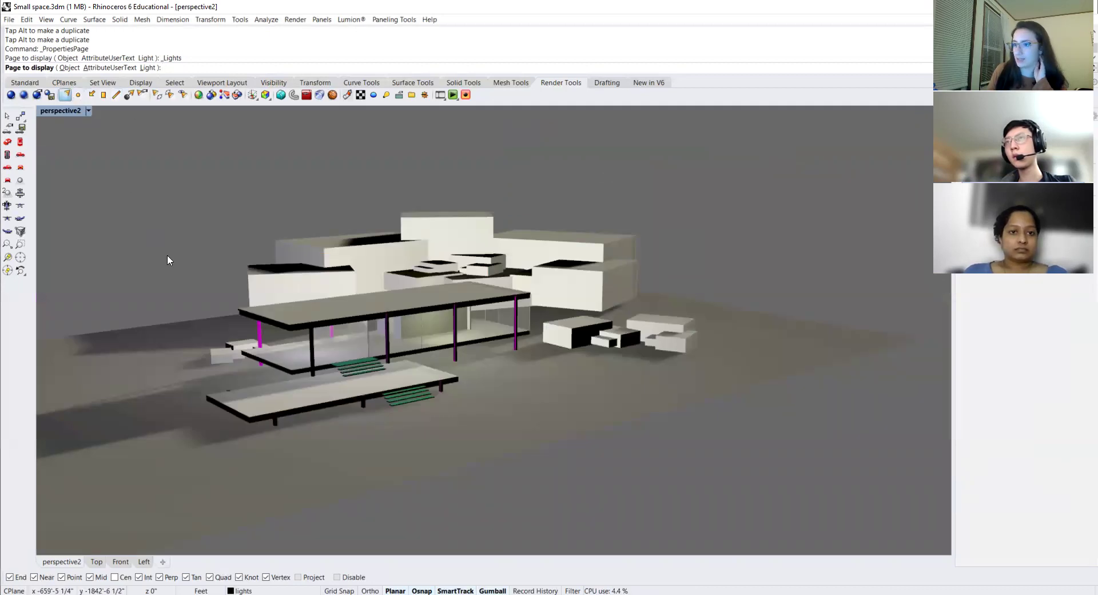
scroll(307, 384, "down", 5)
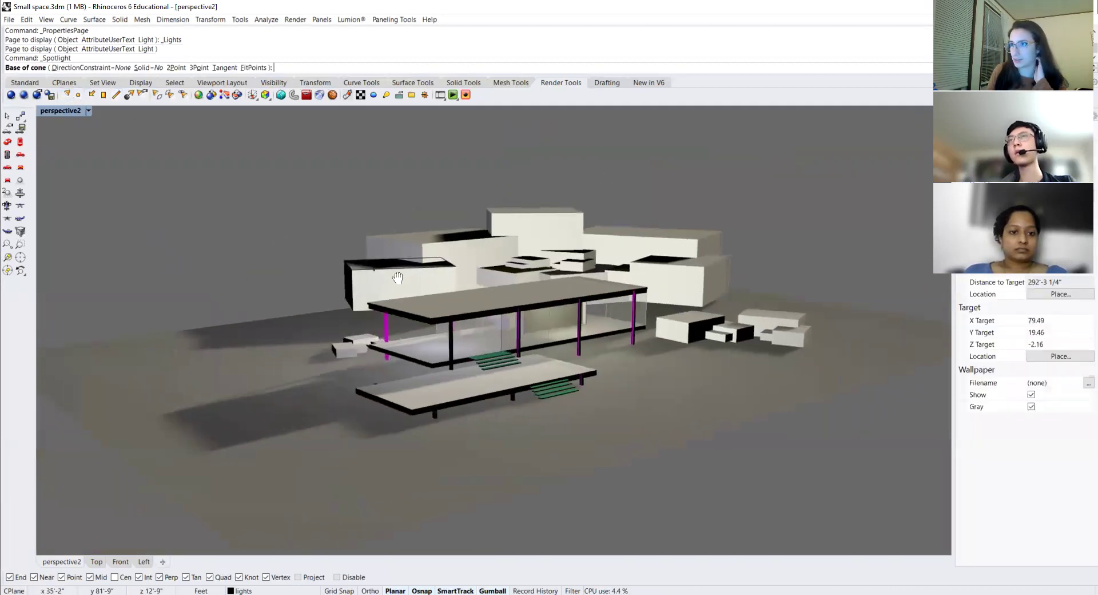
left_click(309, 386)
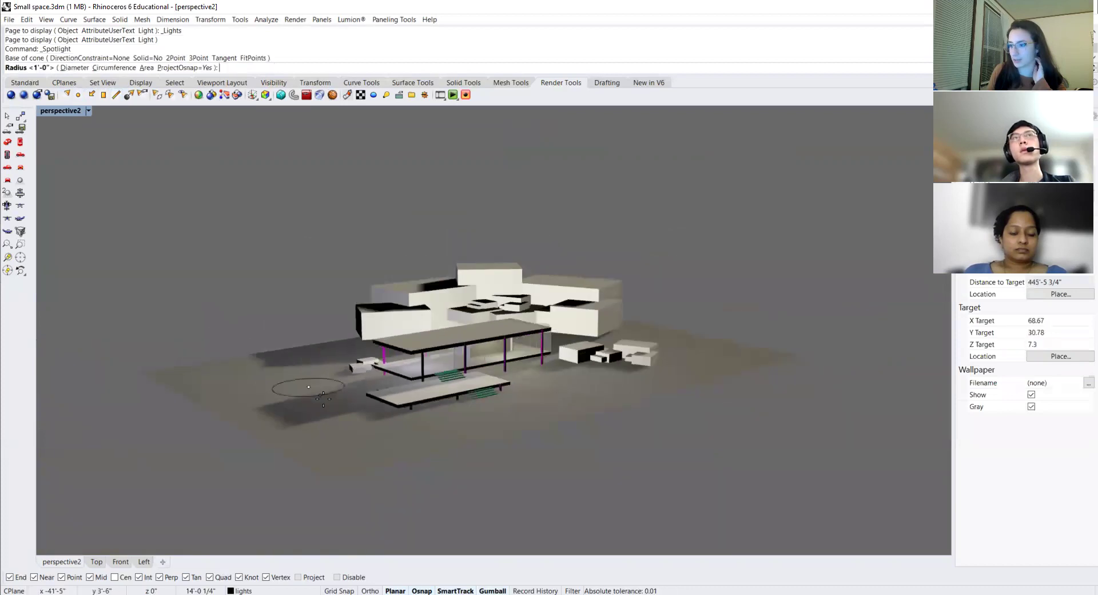
left_click(314, 363)
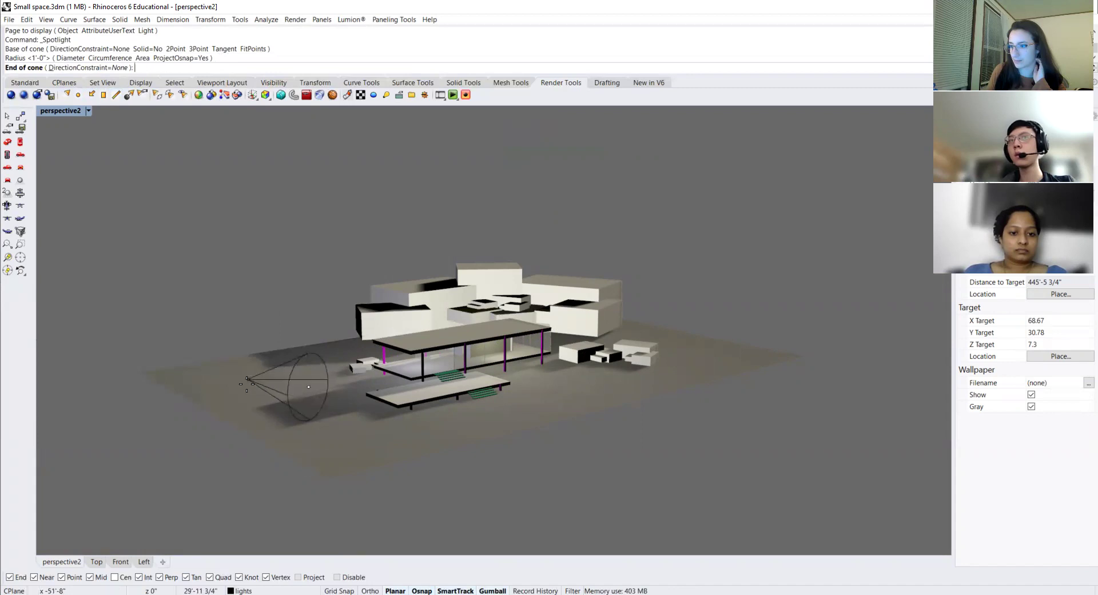
left_click(221, 378)
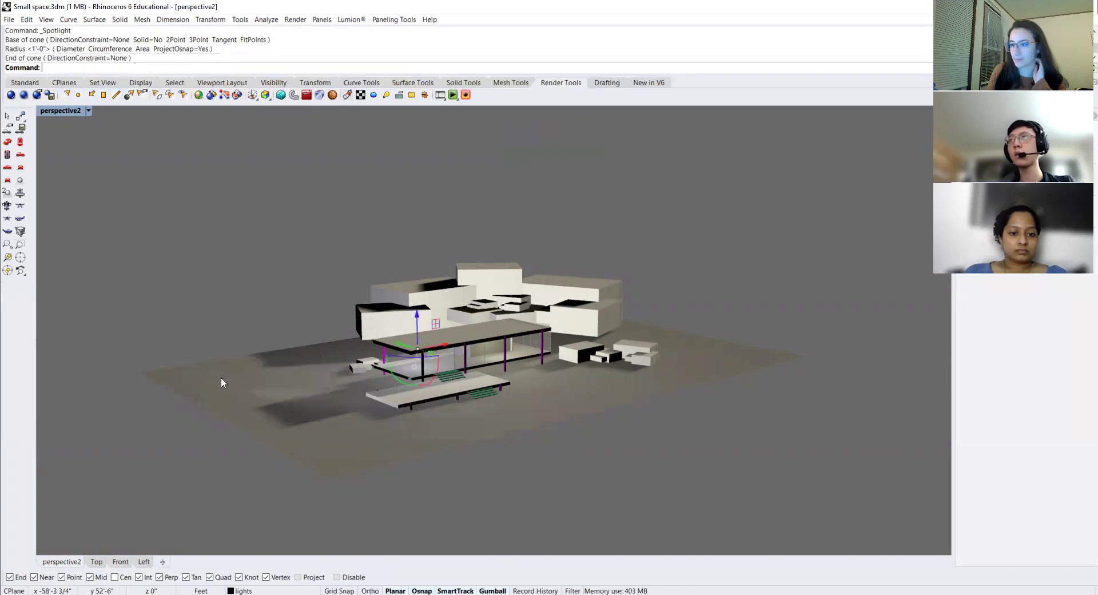
Restore the four-viewport layout, select the spotlight and switch the perspective view to Shaded display.
double_click(71, 111)
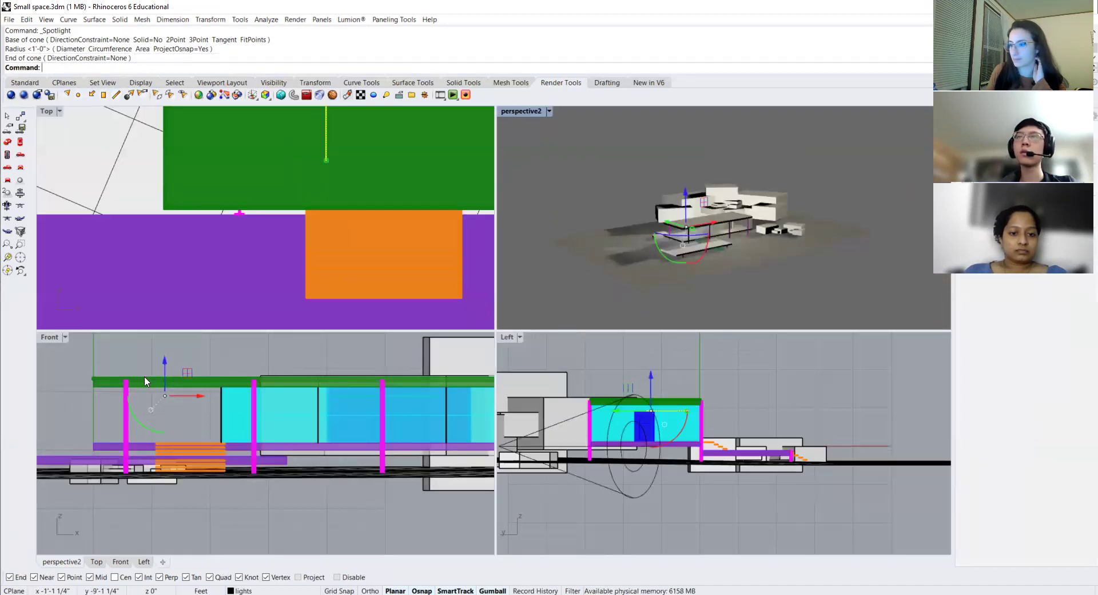
left_click(615, 491)
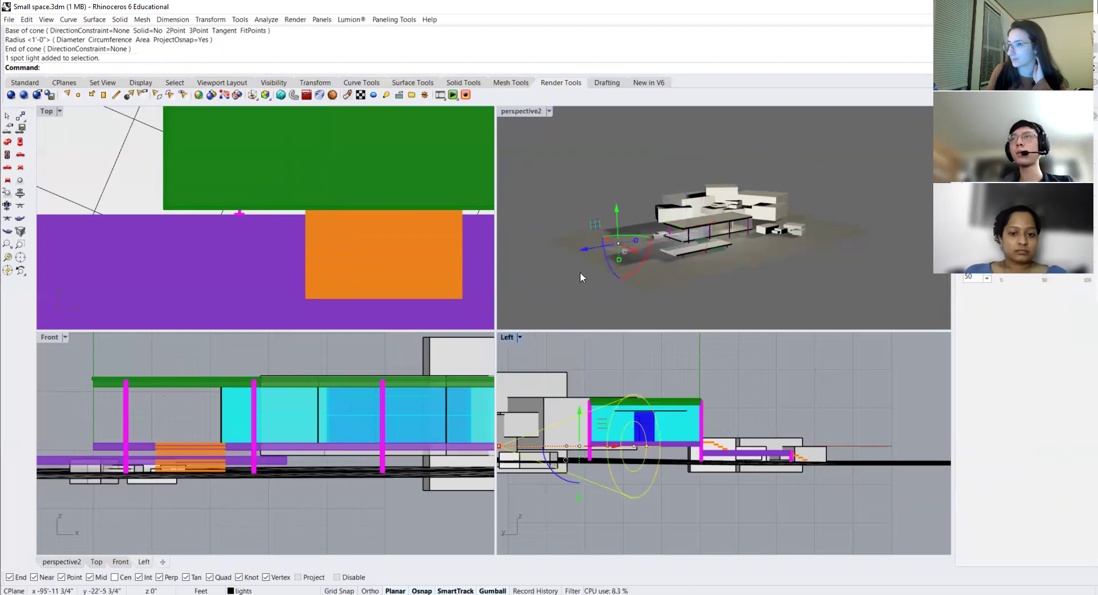
scroll(581, 273, "down", 3)
scroll(442, 240, "down", 2)
scroll(574, 206, "up", 3)
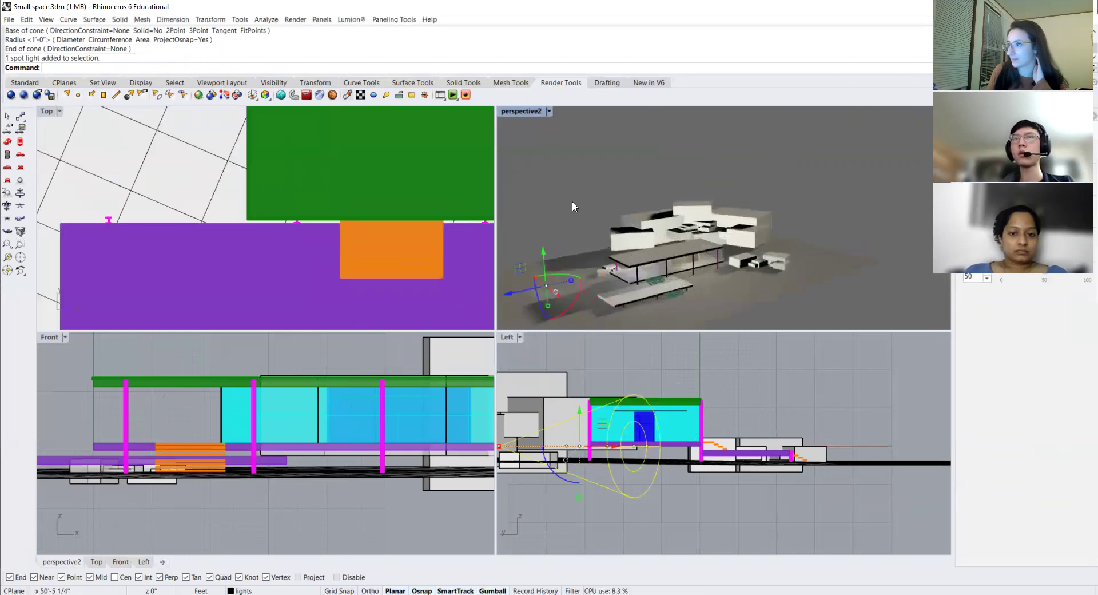
left_click(549, 111)
left_click(539, 149)
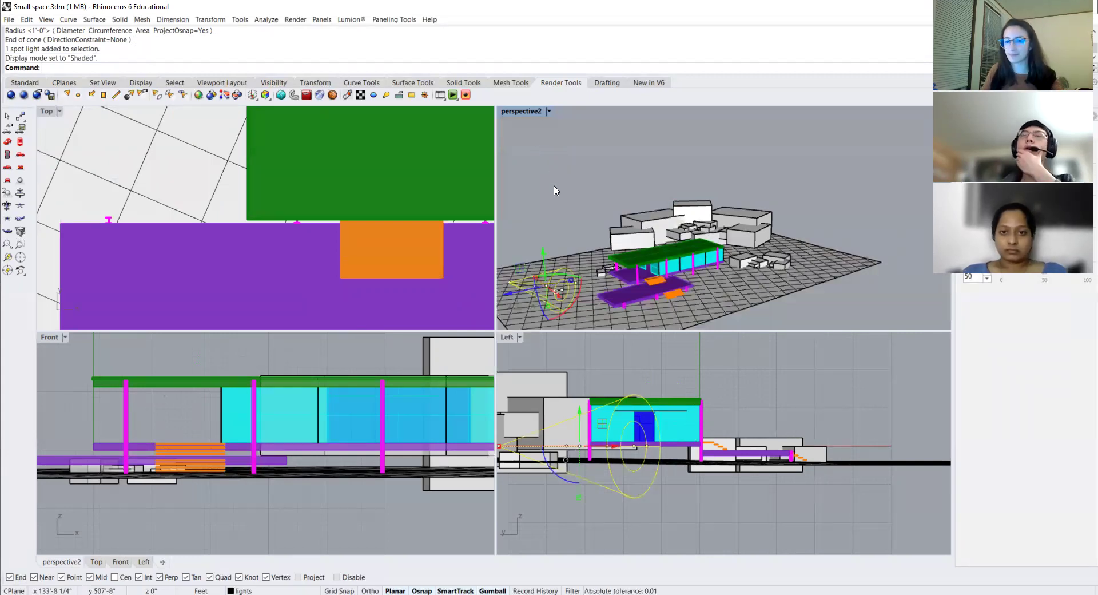
Delete the selected spotlight beside the pavilion.
scroll(637, 201, "down", 3)
right_click_drag(637, 201, 590, 233)
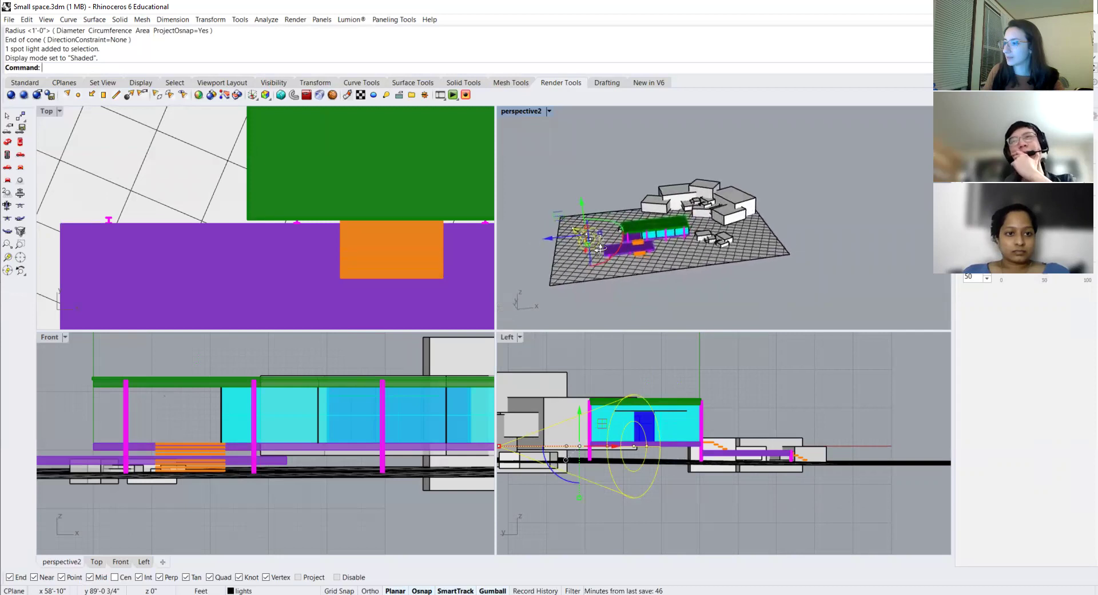
scroll(575, 232, "up", 3)
scroll(575, 232, "up", 2)
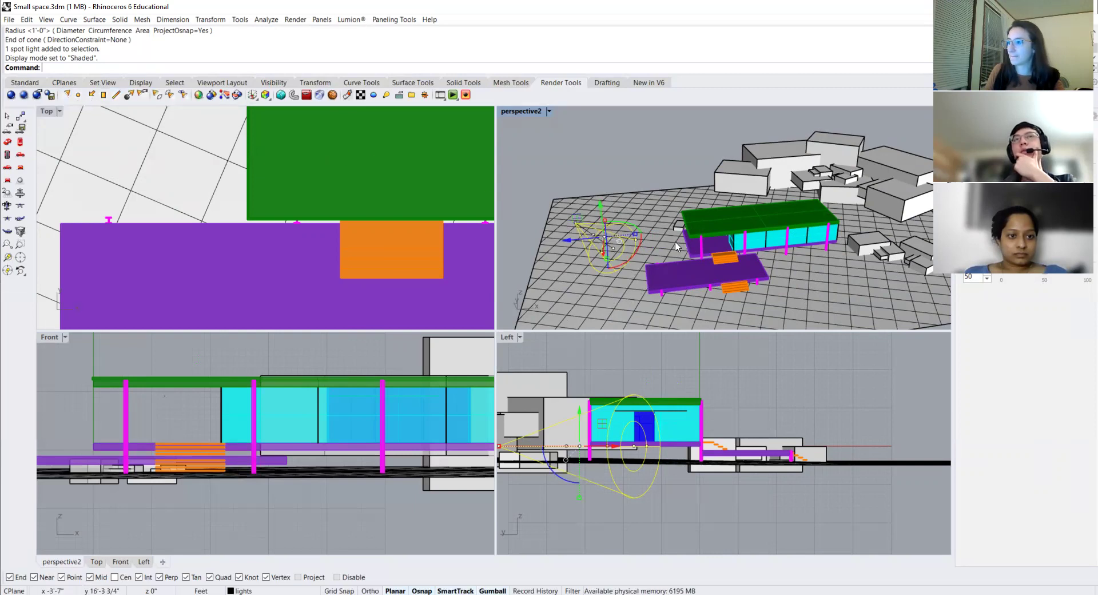
key("Delete")
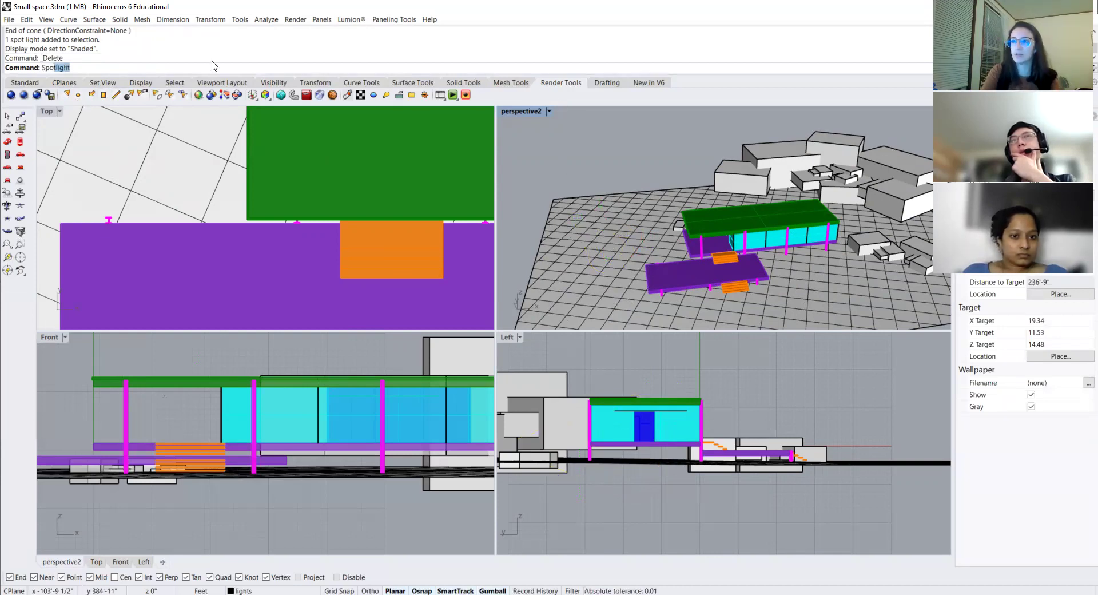
Place a new spotlight with its cone base beside the pavilion's open end and its apex farther out from the building.
key("Escape")
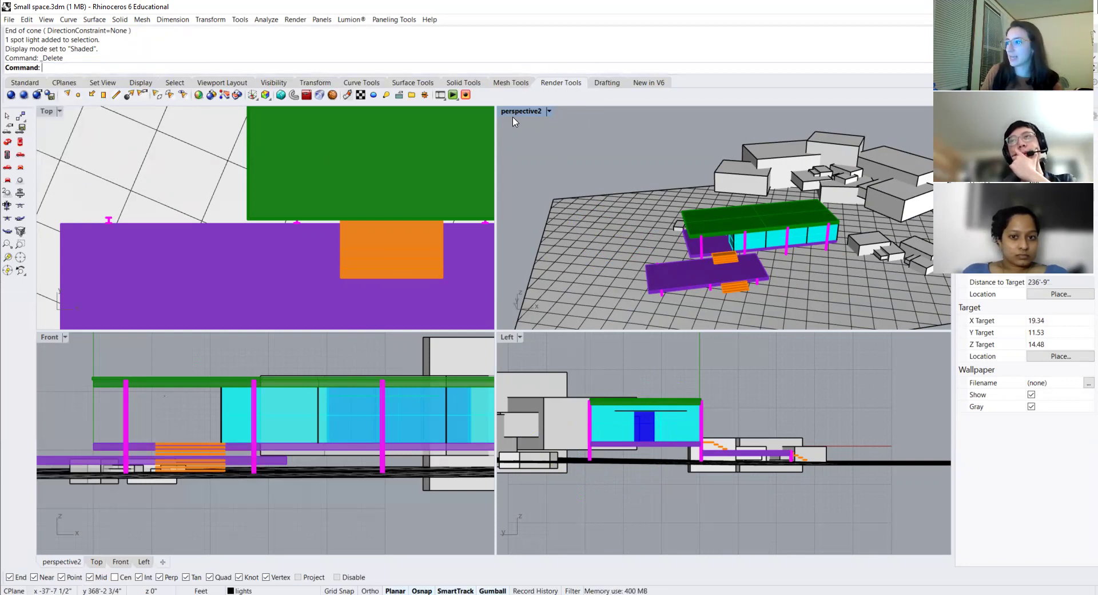
left_click(65, 94)
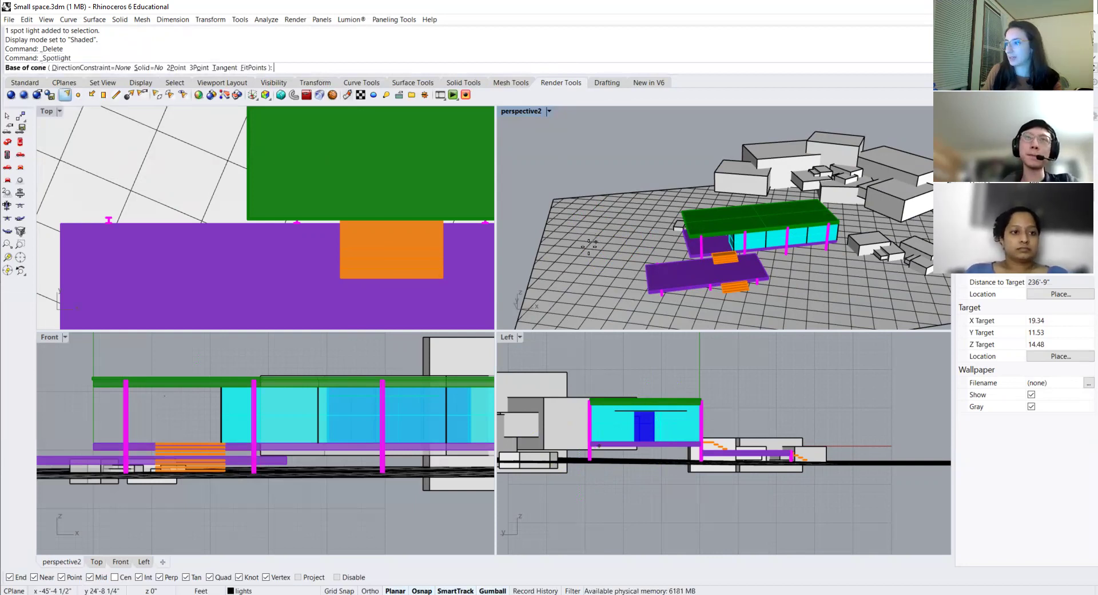
left_click(582, 240)
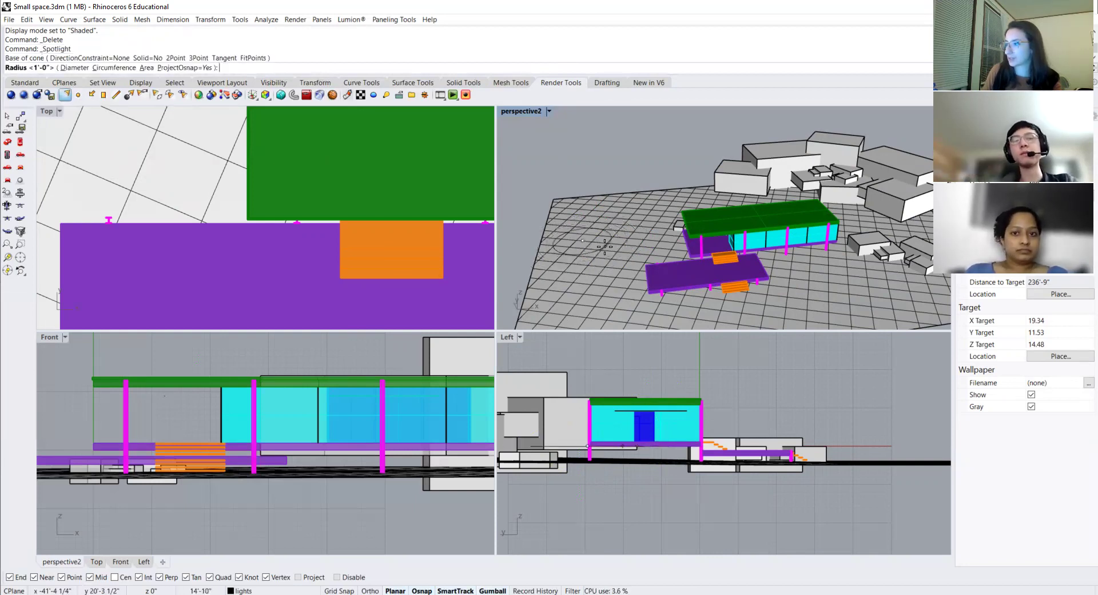
left_click(609, 373)
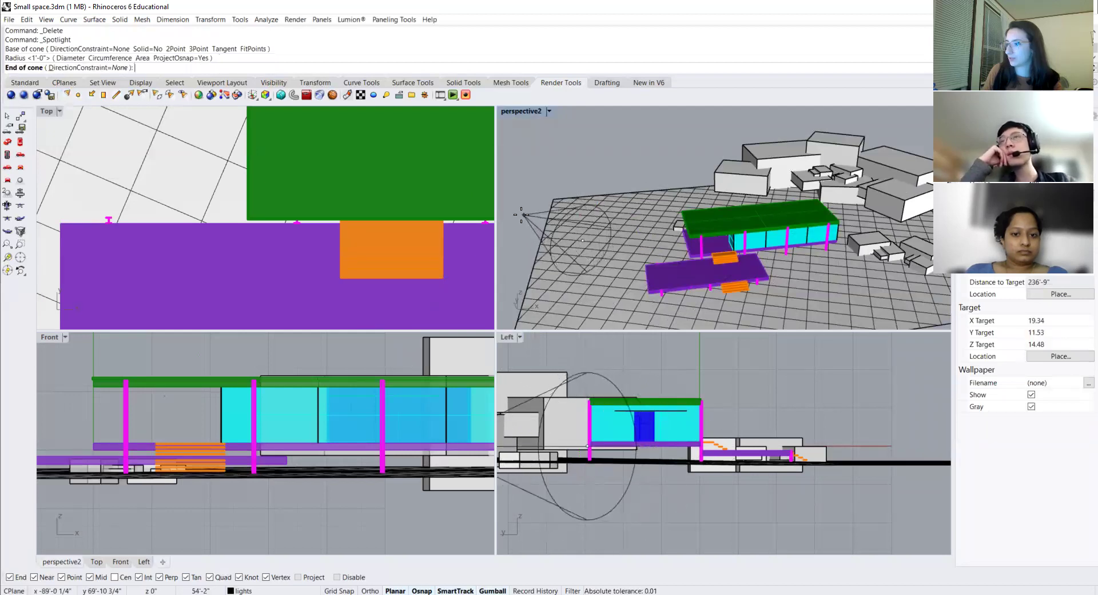
scroll(135, 385, "down", 8)
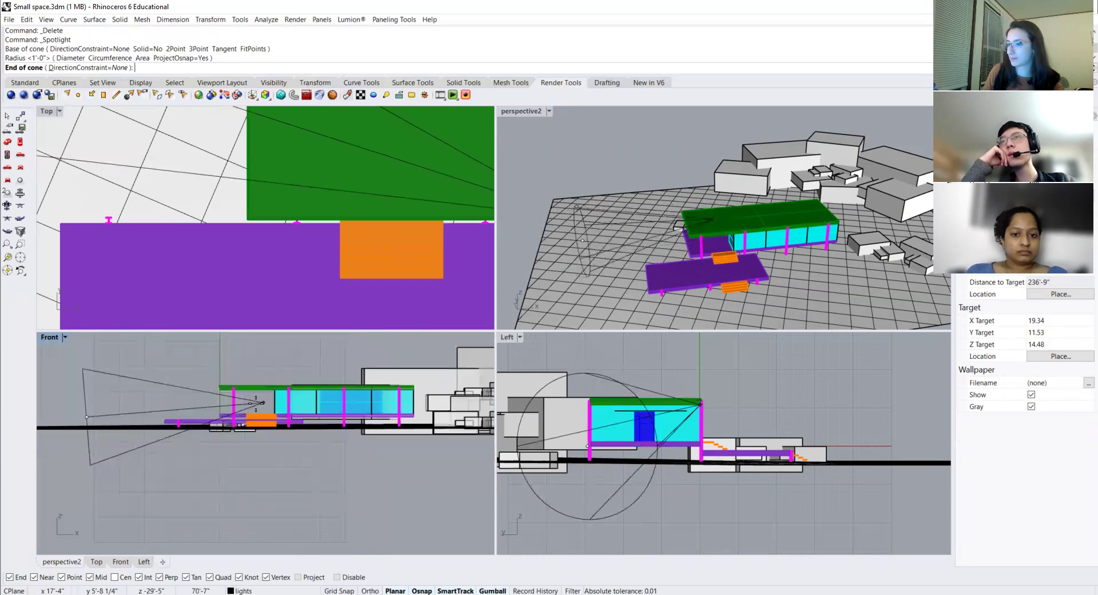
left_click(129, 390)
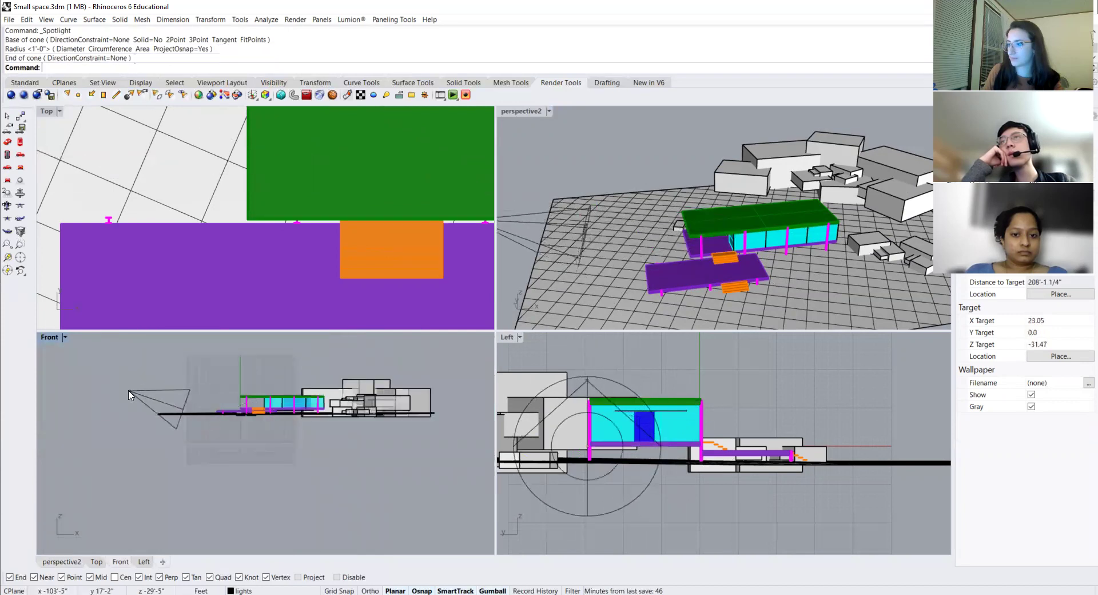
Raise the new spotlight above the ground, set the perspective view to Rendered display and tilt the light slightly.
left_click_drag(167, 404, 164, 375)
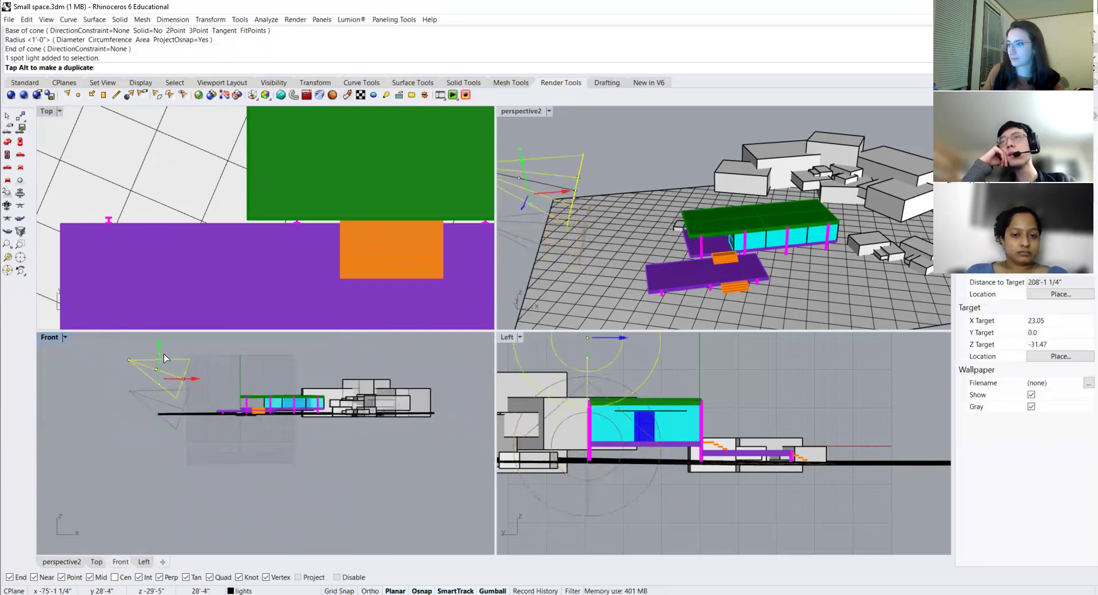
left_click(521, 112)
left_click(534, 159)
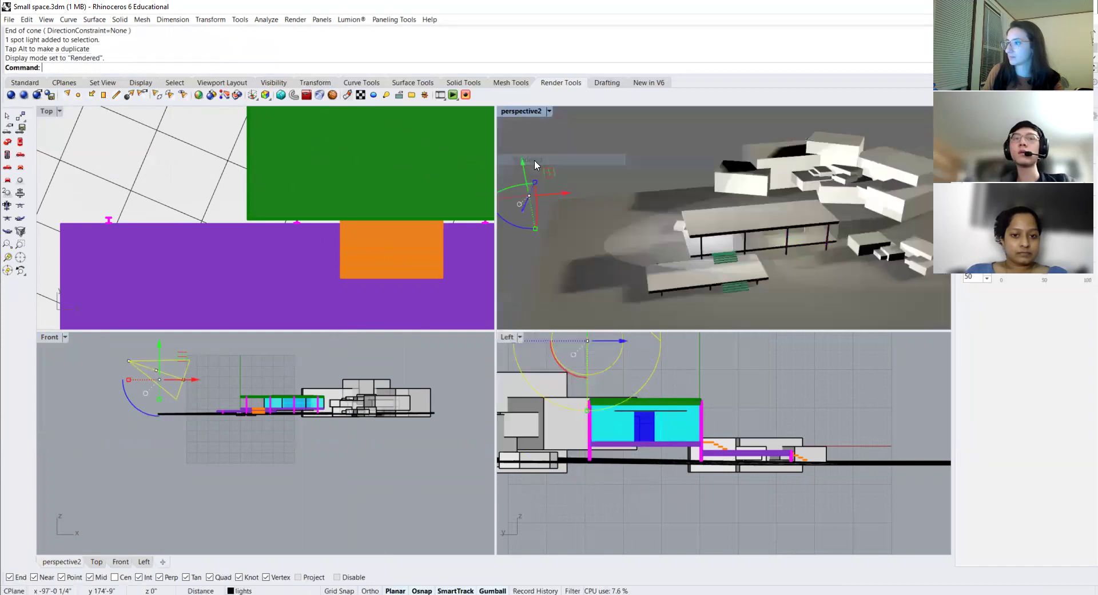
right_click_drag(646, 214, 587, 257)
left_click_drag(588, 254, 584, 254)
right_click_drag(587, 257, 609, 280)
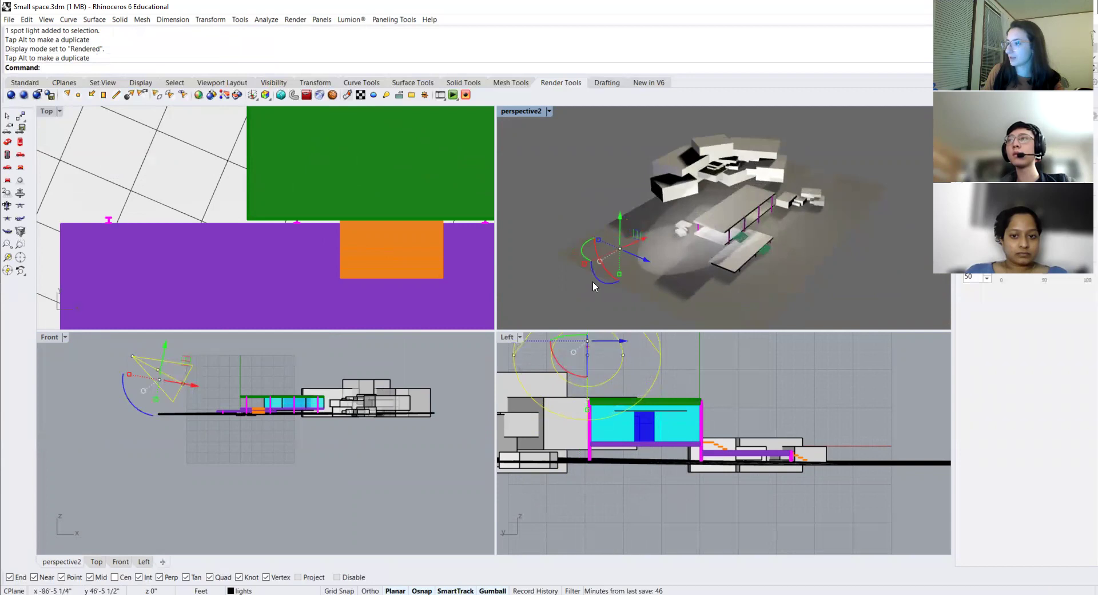
right_click_drag(720, 264, 709, 198)
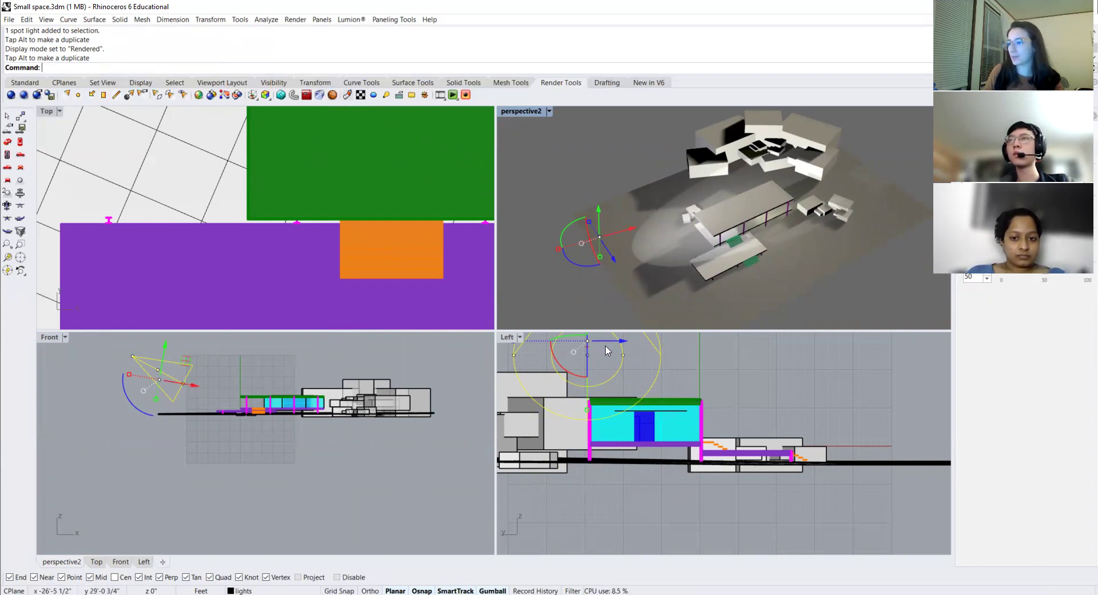
Select the spotlight's hotspot point and slightly adjust the size of its inner hotspot circle.
left_click(624, 355)
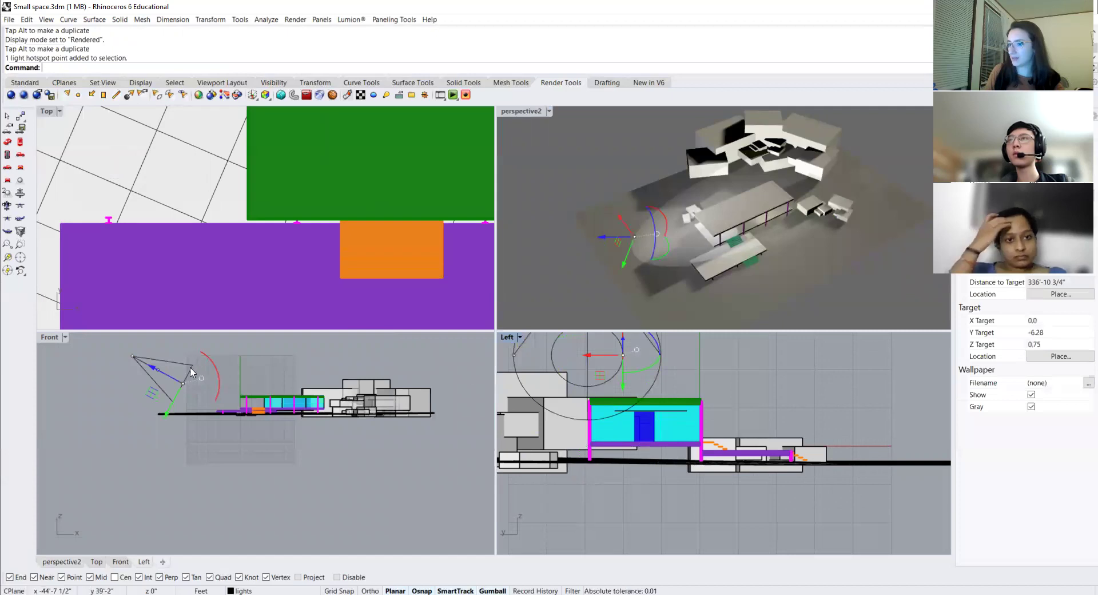
key("Escape")
right_click_drag(646, 366, 679, 438)
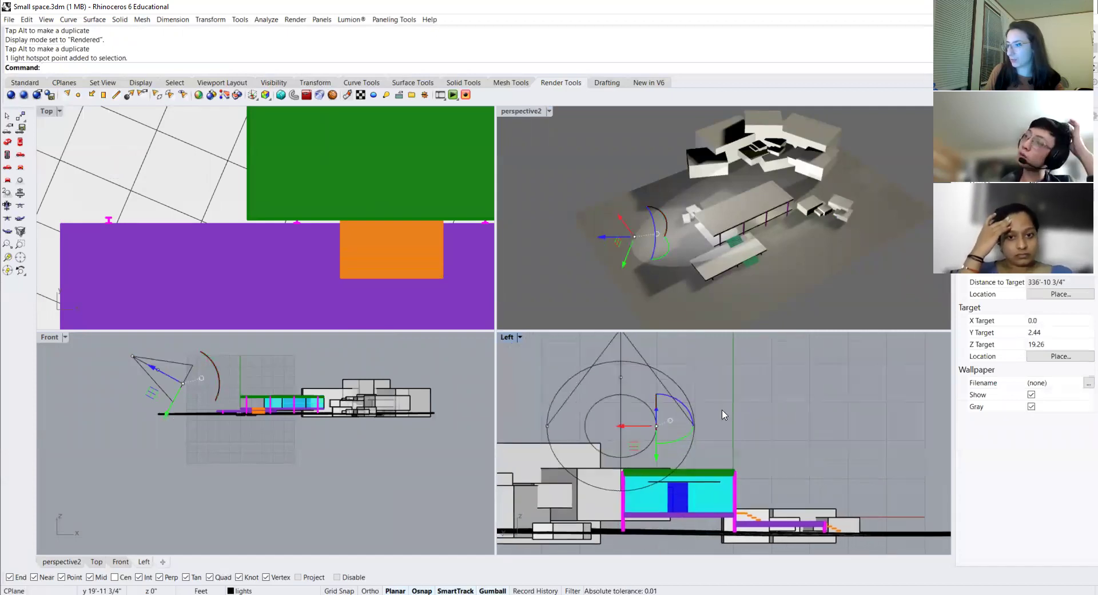
left_click(661, 440)
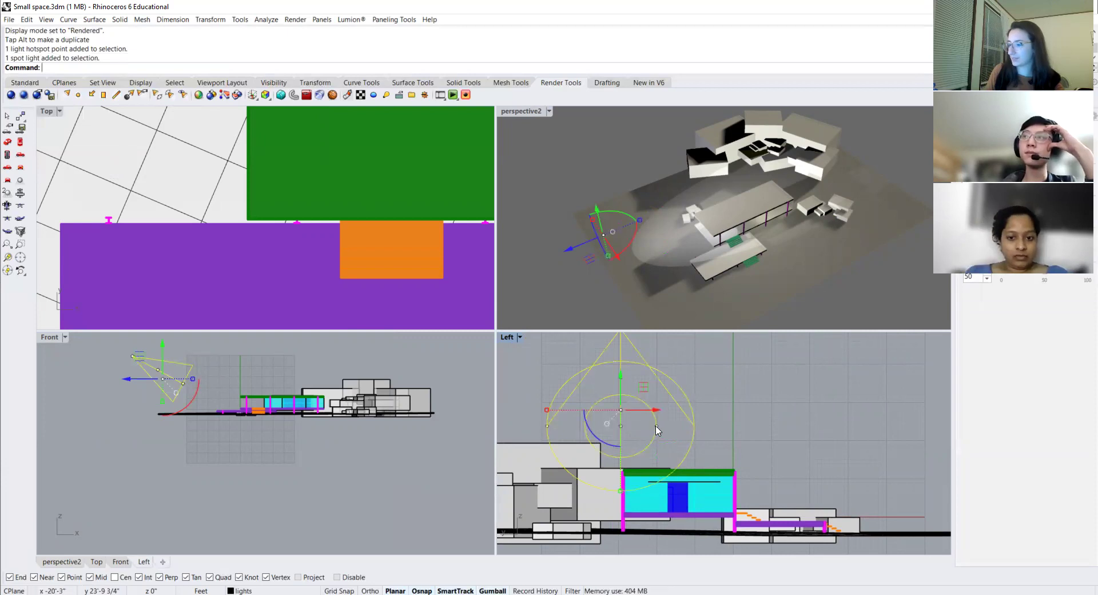
left_click(657, 426)
mouse_move(625, 430)
left_mouse_down()
mouse_move(661, 424)
mouse_move(623, 424)
left_mouse_up()
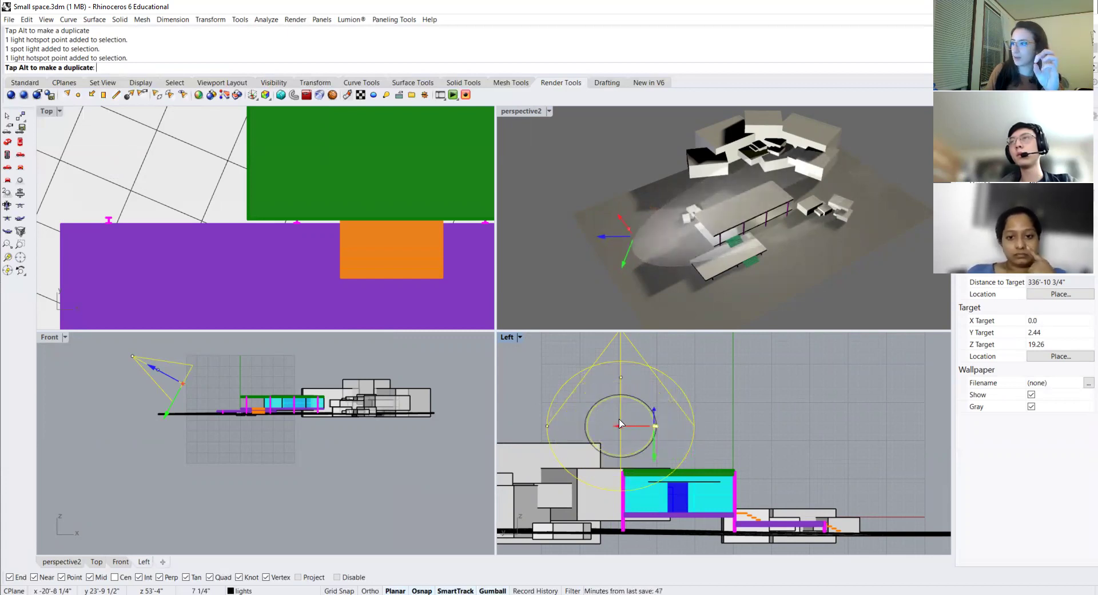
left_click_drag(620, 423, 627, 426)
Widen the spotlight's cone by moving its radius point outward so the light spreads across the whole pavilion.
left_click_drag(547, 427, 513, 428)
scroll(618, 426, "down", 5)
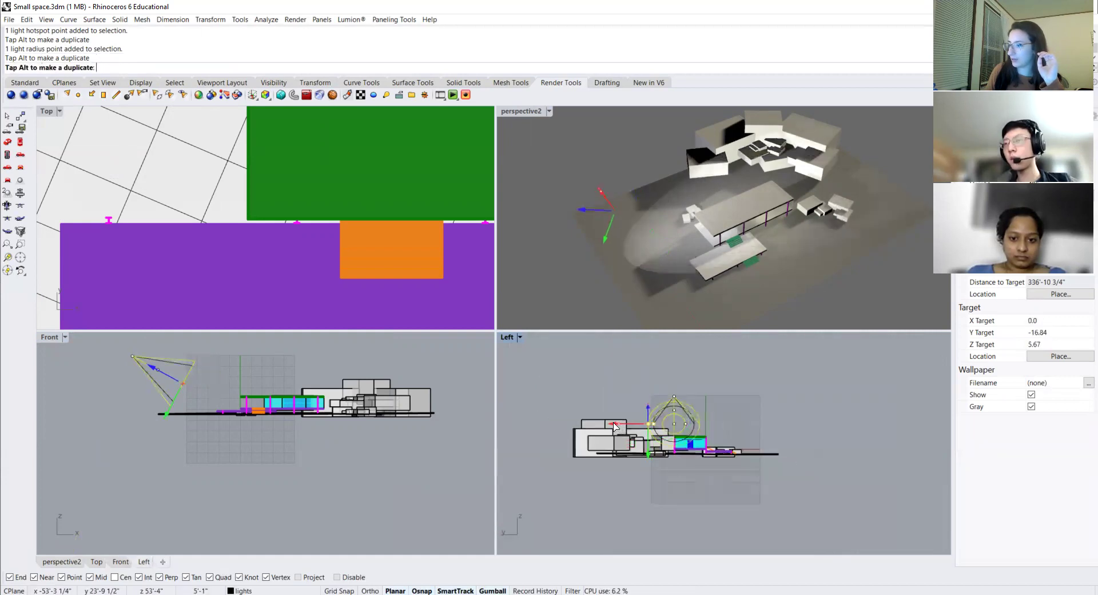
left_click_drag(618, 426, 592, 413)
key("Escape")
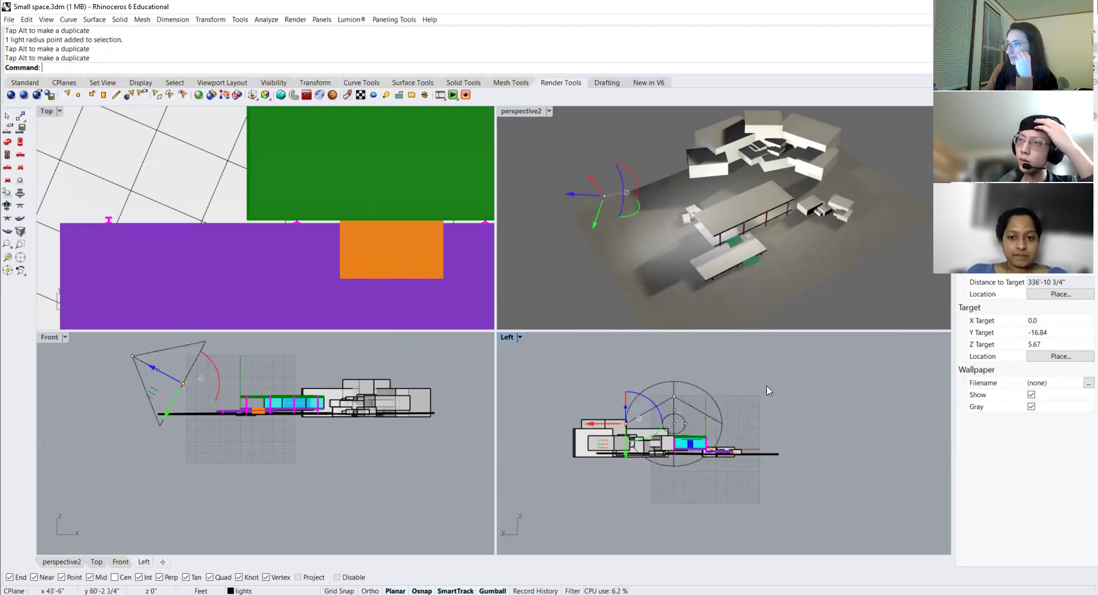
Maximize the rendered perspective view on the pavilion and bring up the layer list.
right_click_drag(789, 183, 713, 188)
scroll(762, 198, "up", 2)
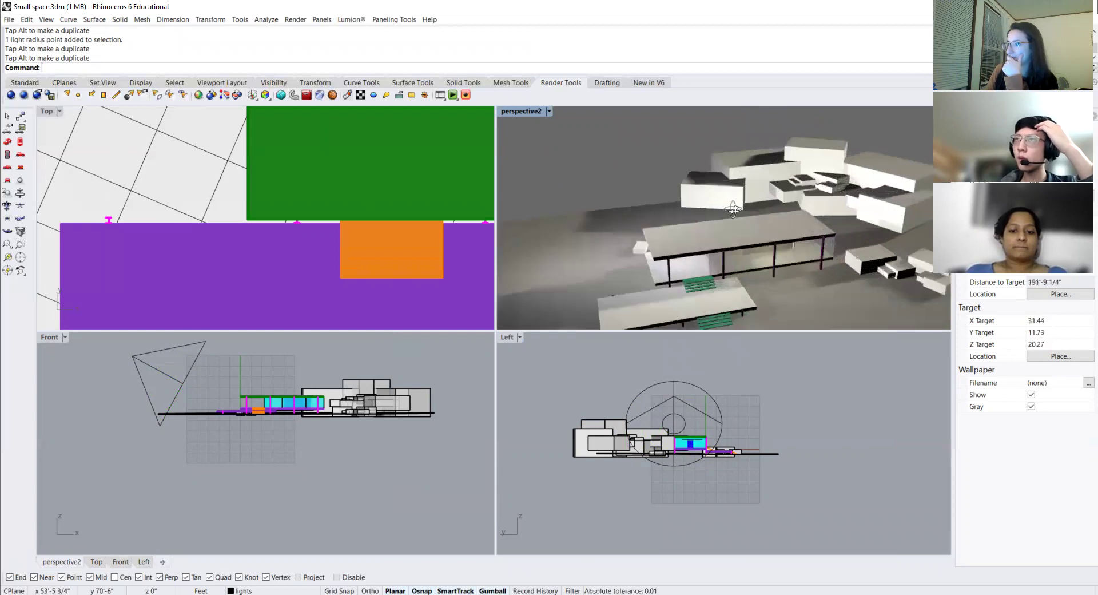
scroll(758, 201, "up", 3)
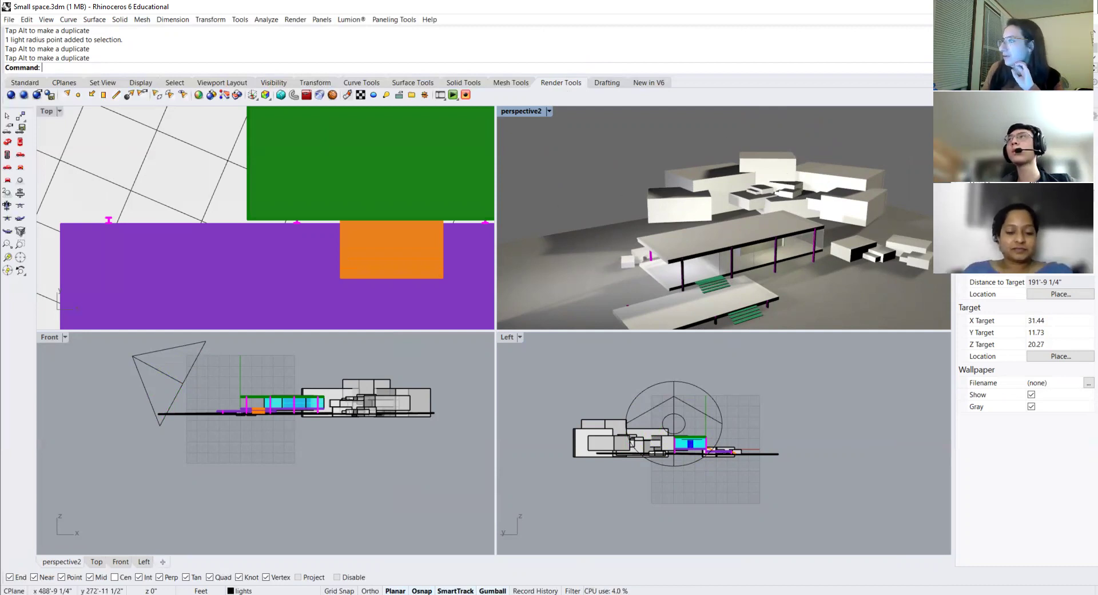
double_click(518, 111)
scroll(501, 309, "up", 4)
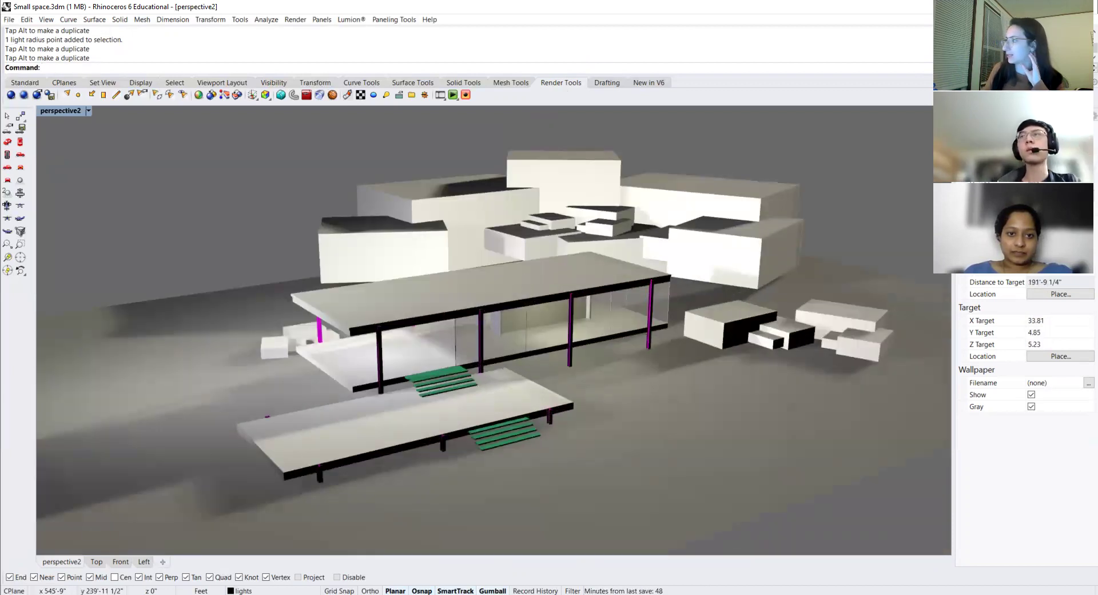
left_click(1007, 111)
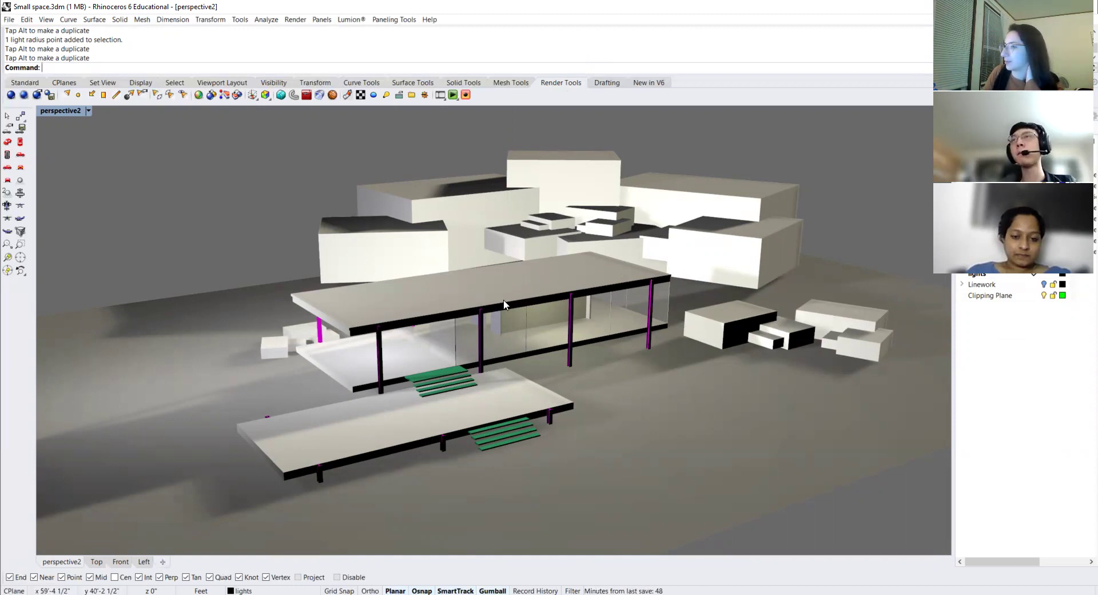
left_click(361, 309)
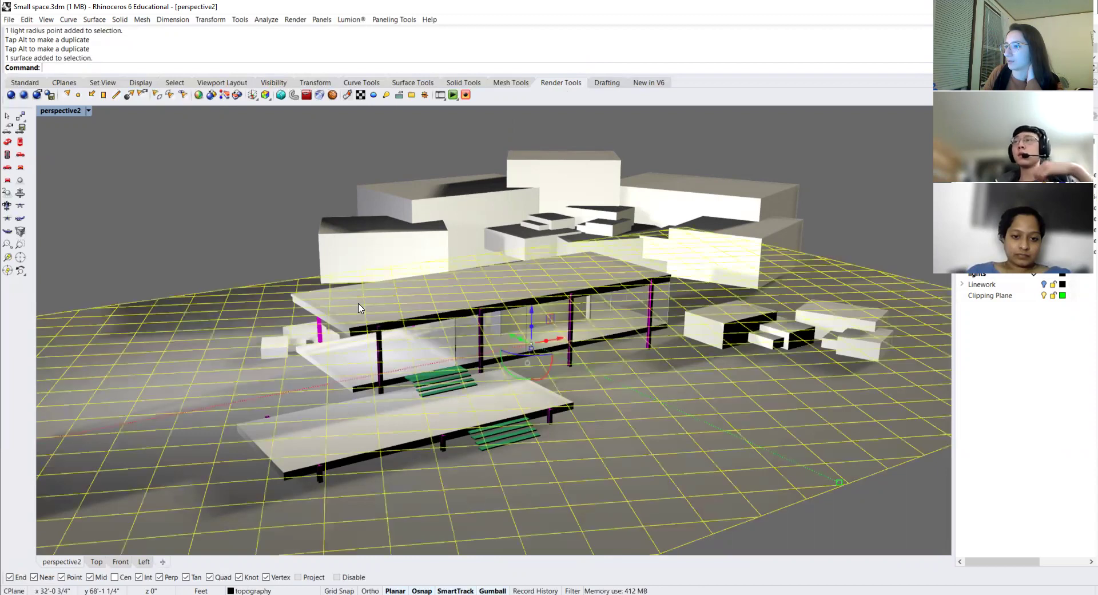
key("Escape")
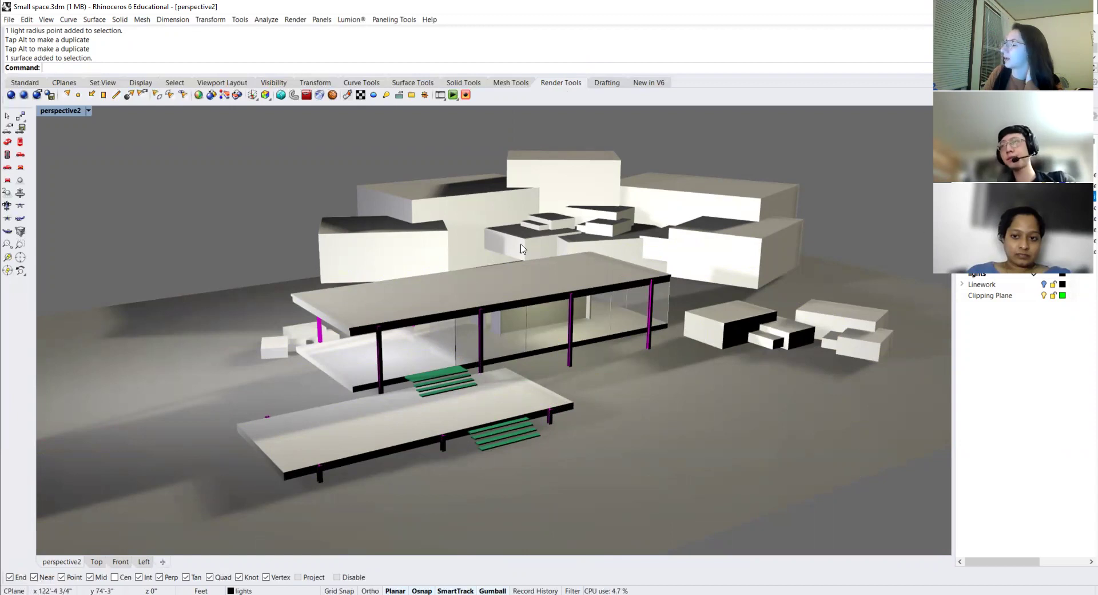
scroll(555, 339, "up", 2)
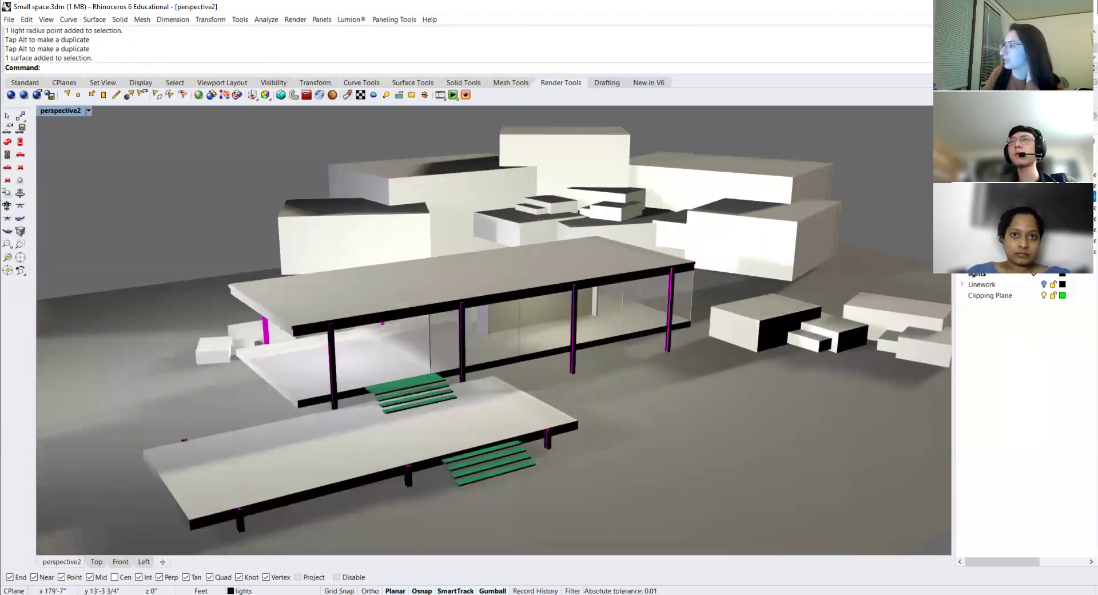
Select the glass walls polysurface and set its layer's Plastic material to 79% reflectivity and 84% transparency.
key("F7")
left_click(541, 336)
key("F7")
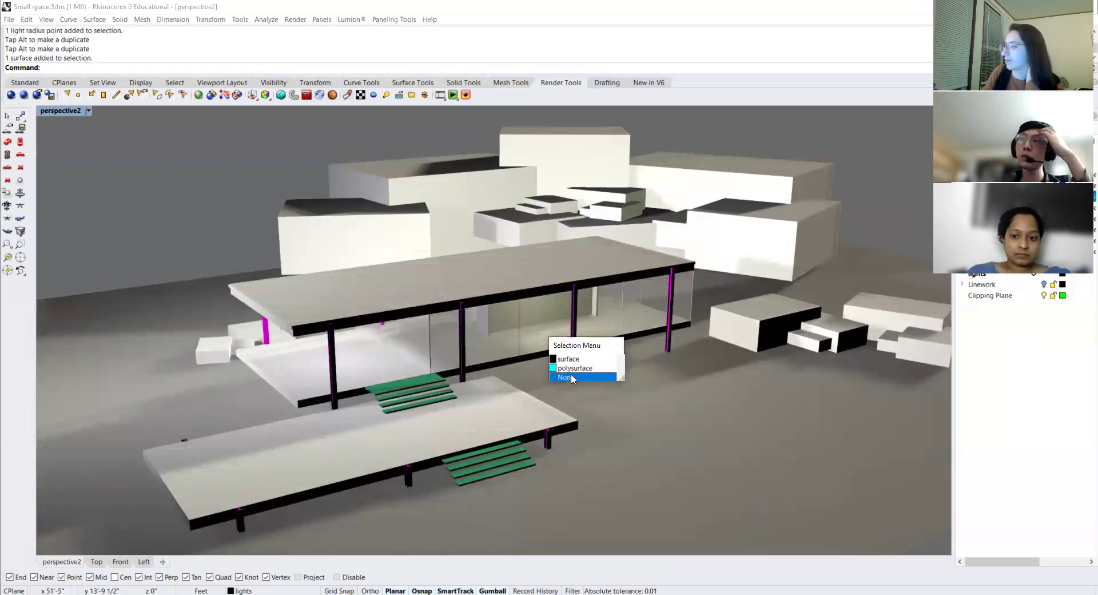
left_click(584, 368)
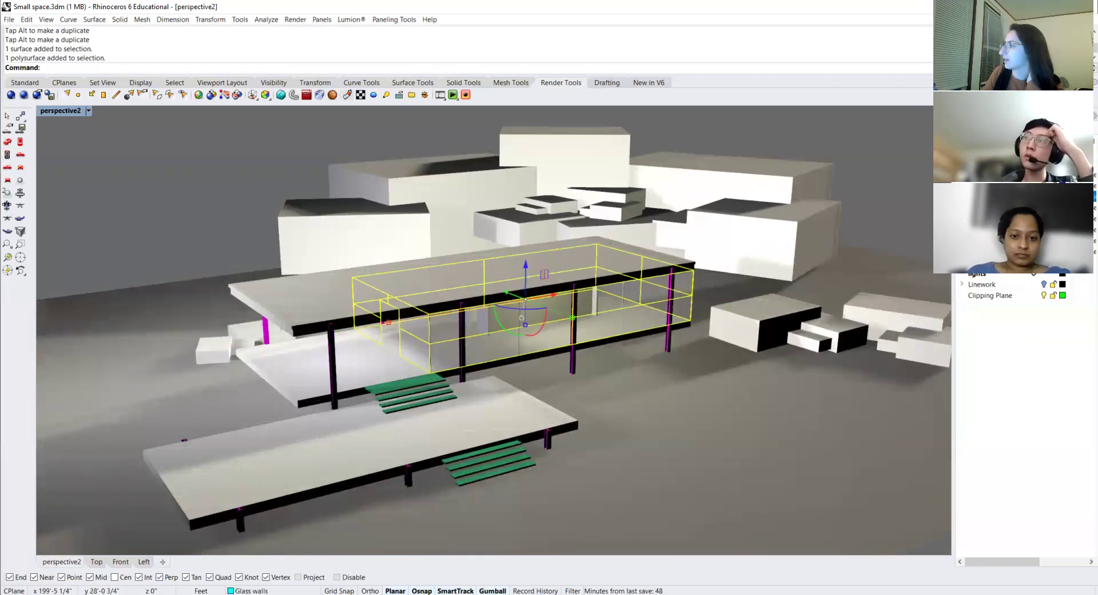
left_click(1073, 252)
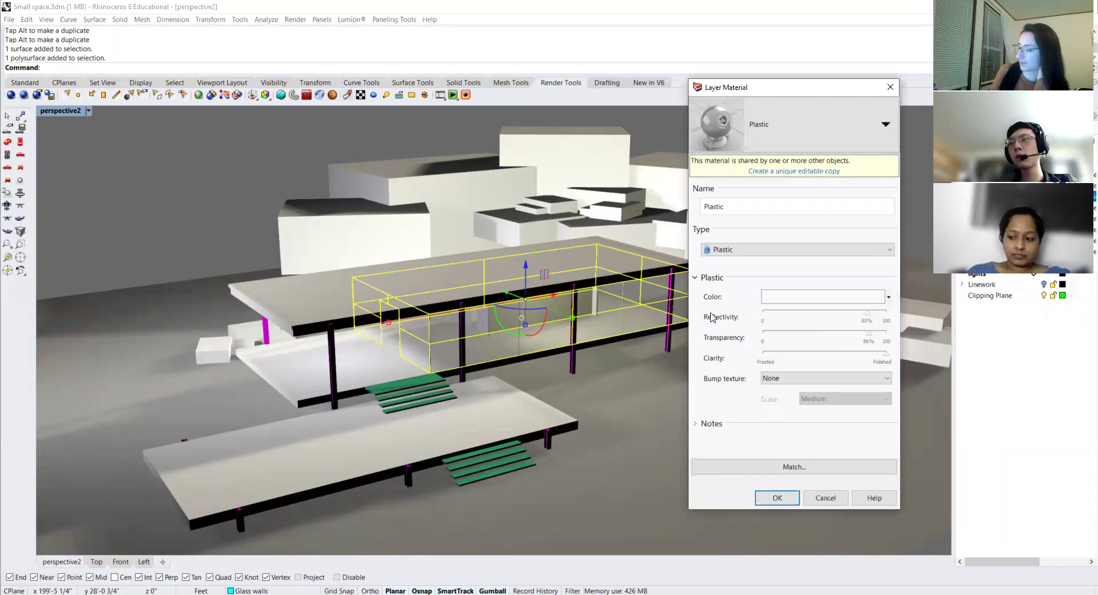
mouse_move(869, 334)
left_mouse_down()
mouse_move(767, 339)
mouse_move(868, 336)
left_mouse_up()
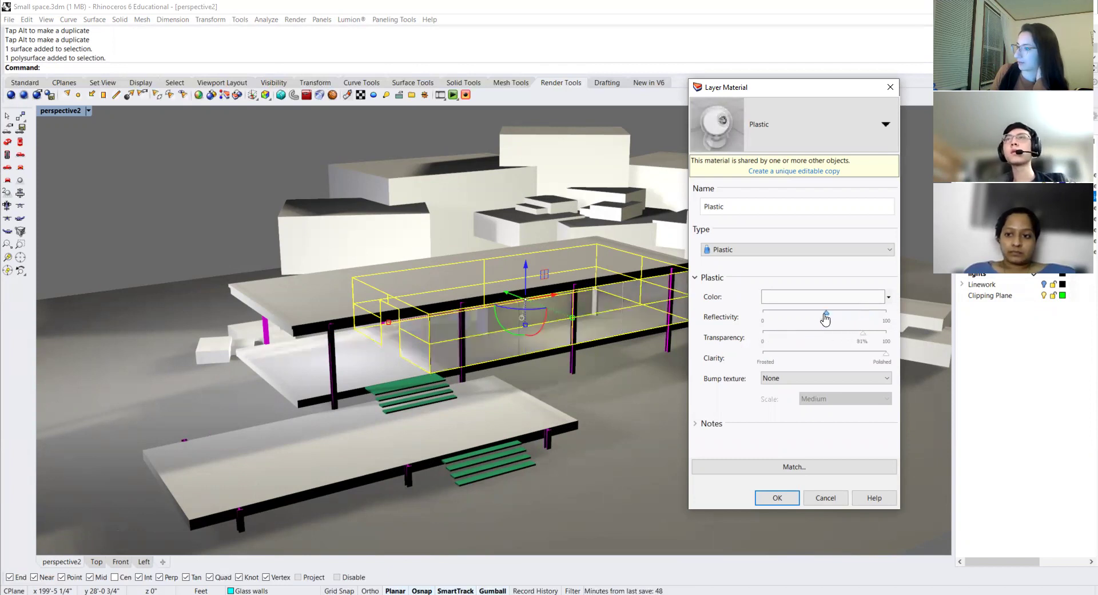
left_click(768, 314)
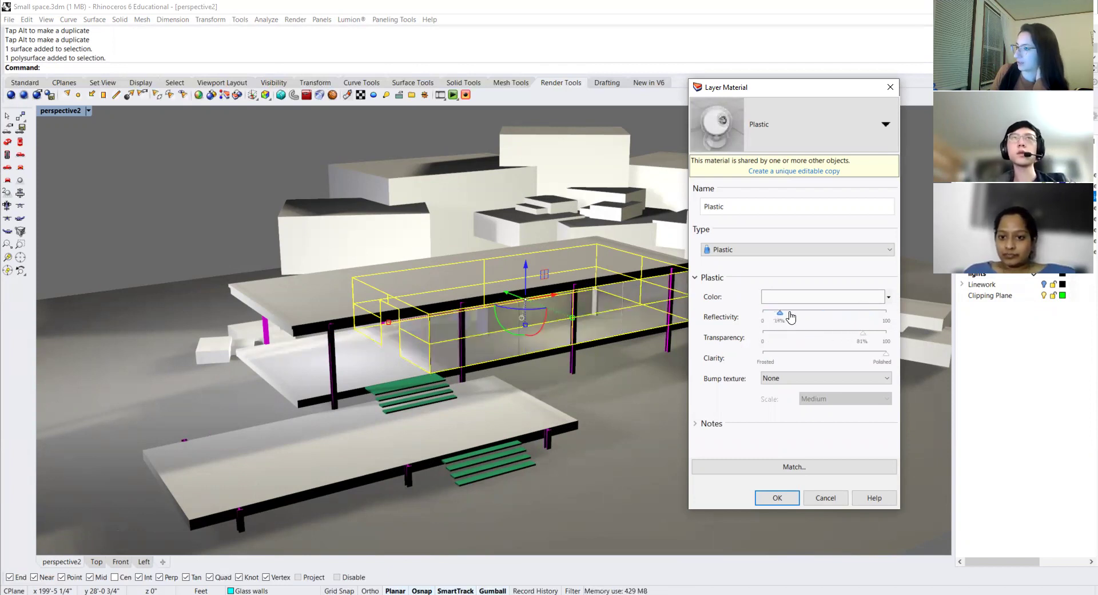
left_click_drag(849, 321, 857, 319)
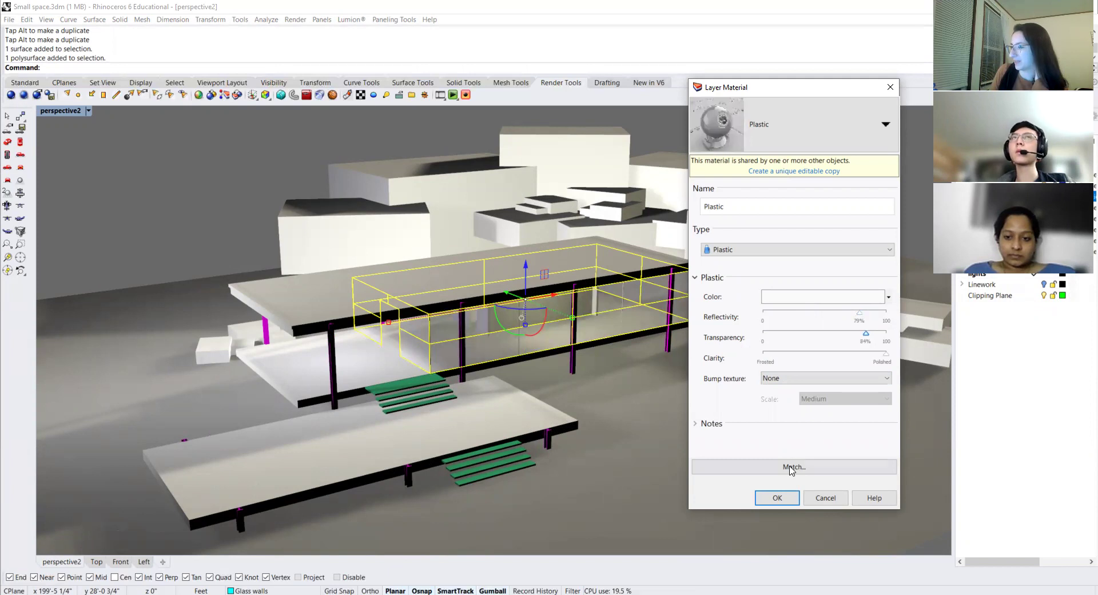
left_click(775, 498)
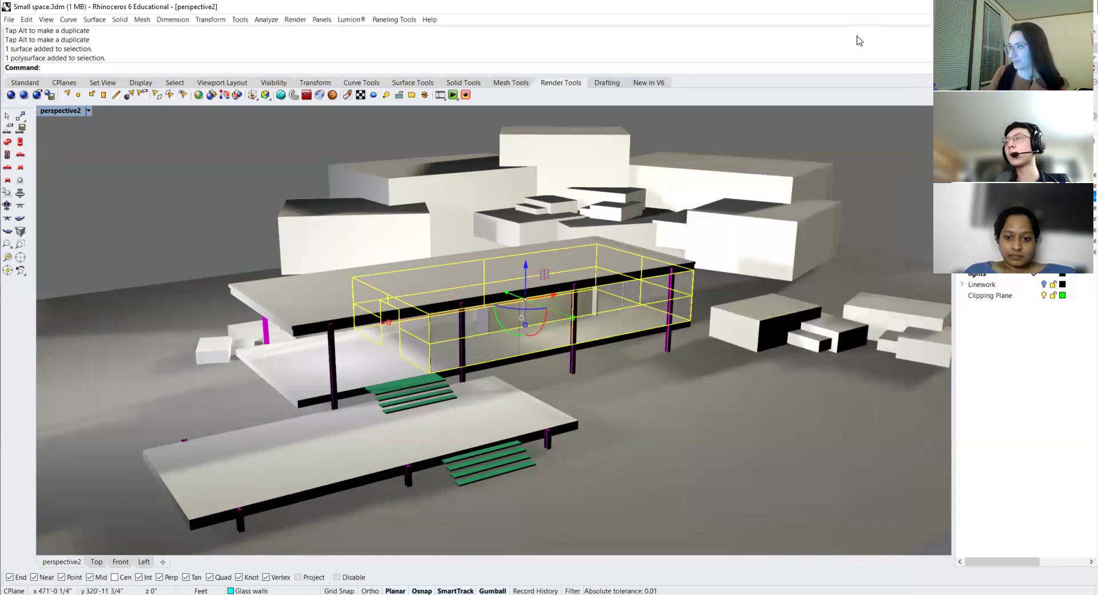
left_click(866, 158)
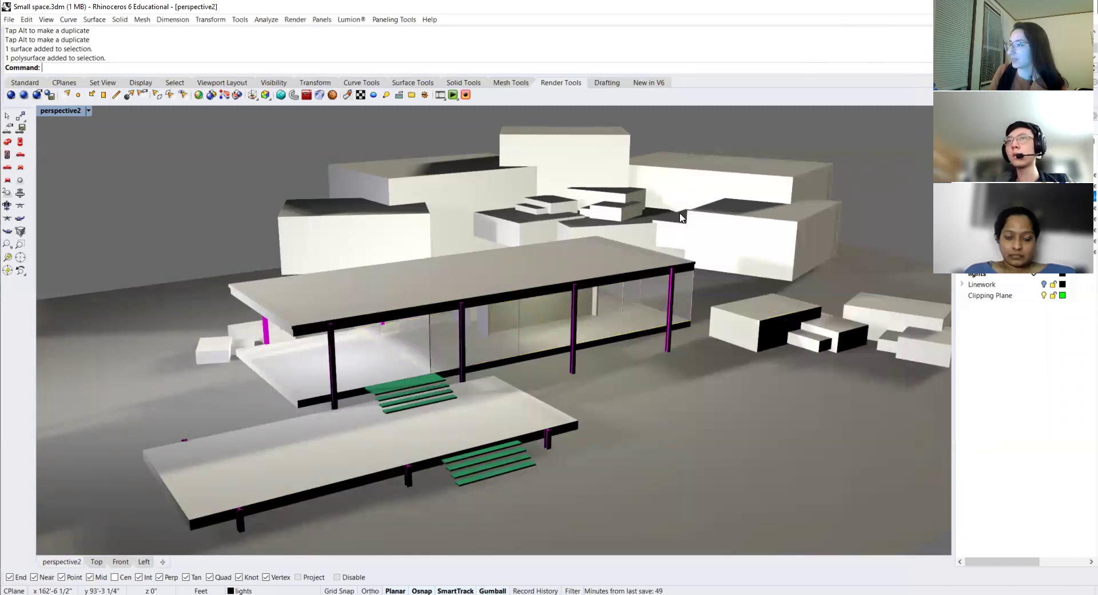
Select the pavilion's roof and, for its layer material, open the Wood folder of the render content library through More Types.
left_click(564, 265)
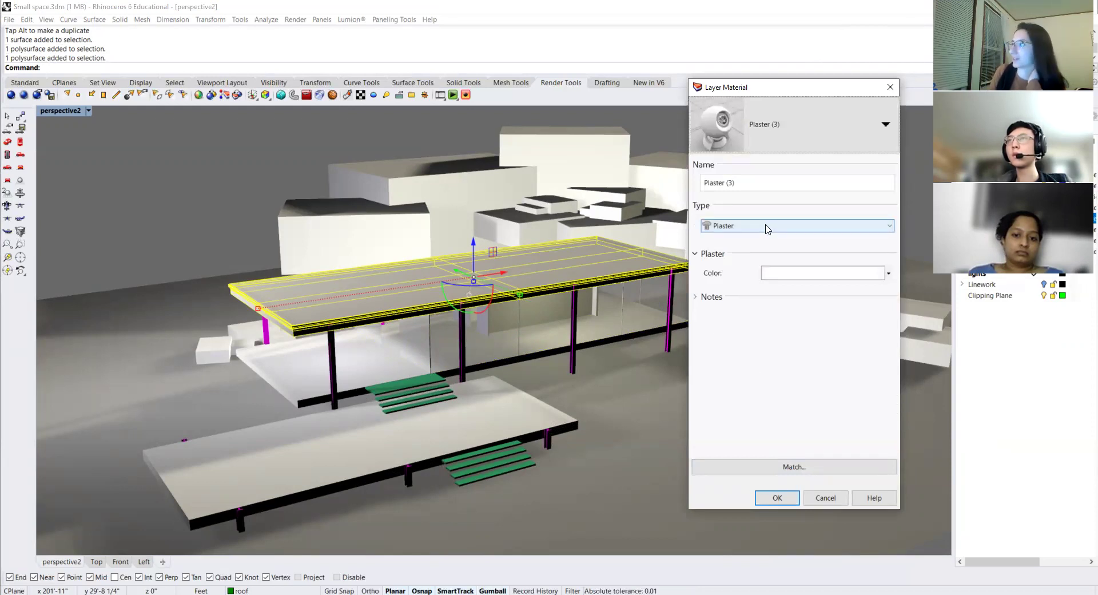
left_click(767, 228)
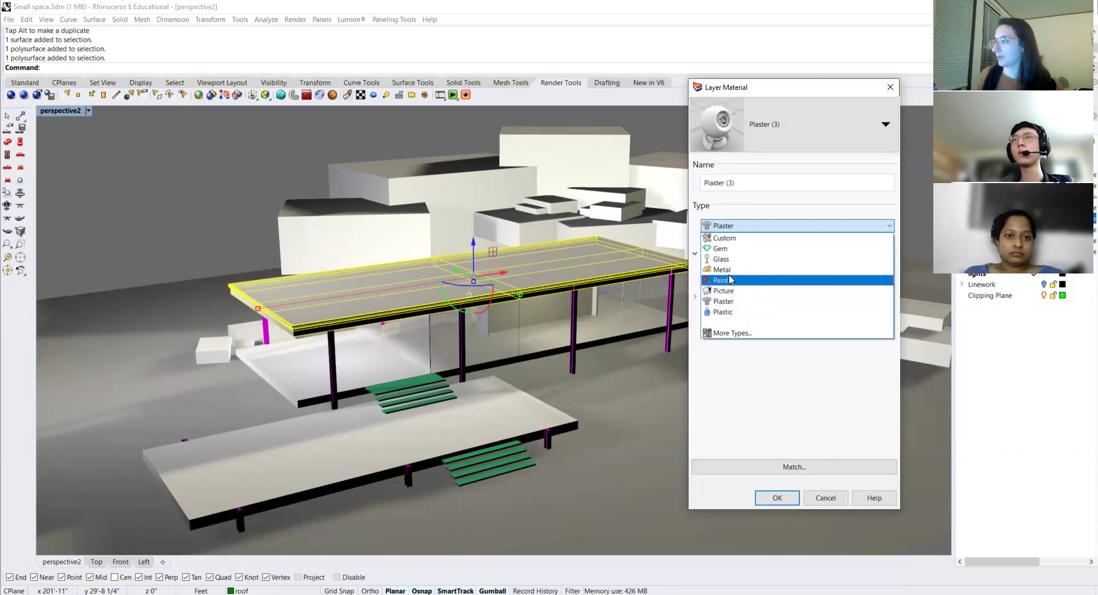
left_click(725, 335)
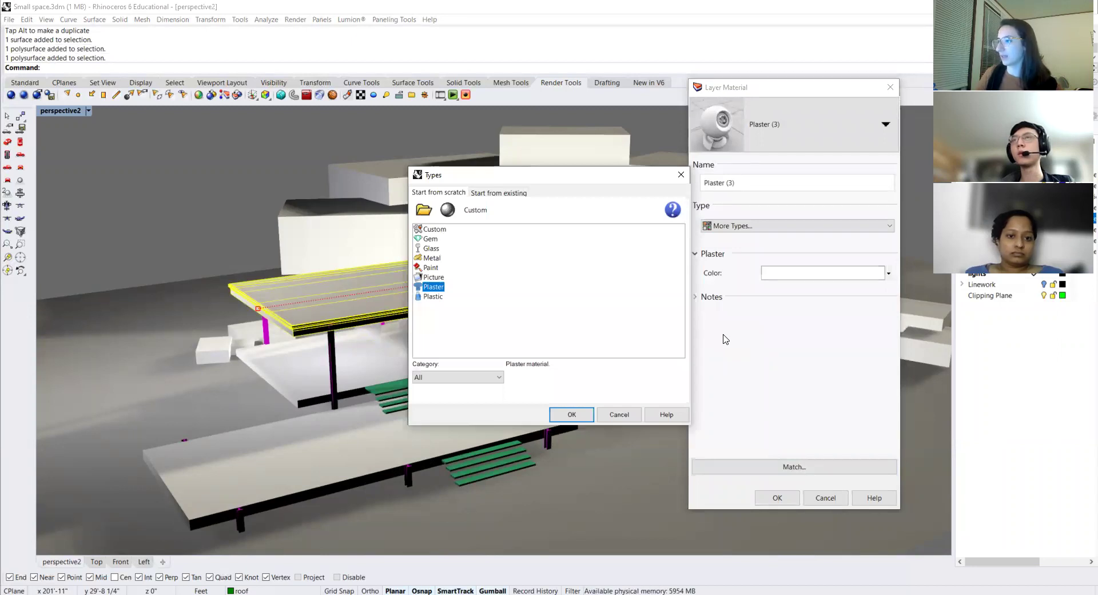
left_click(422, 210)
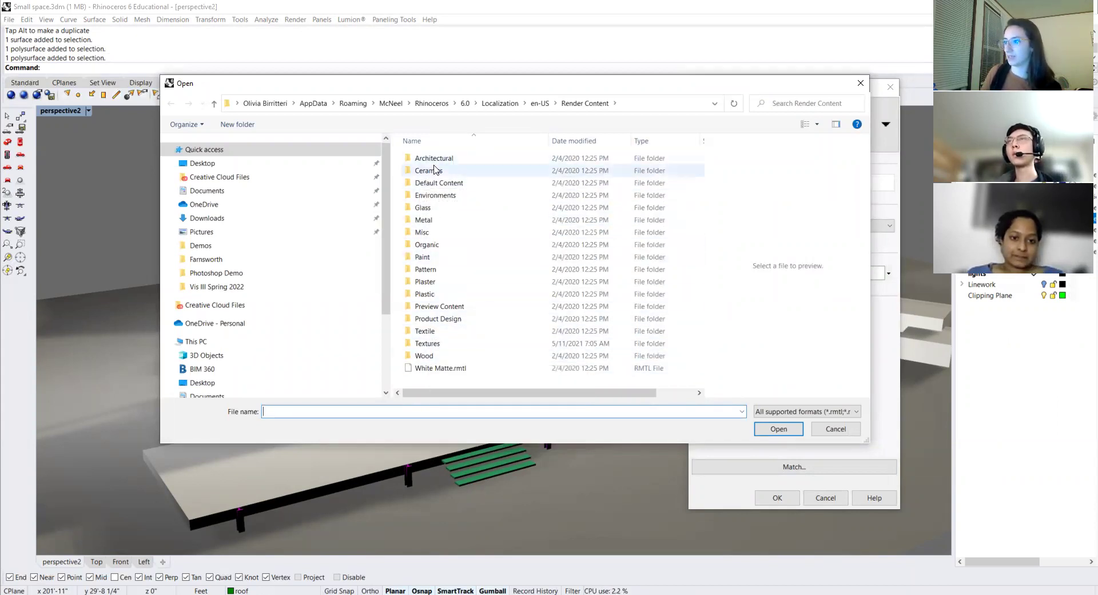
double_click(424, 356)
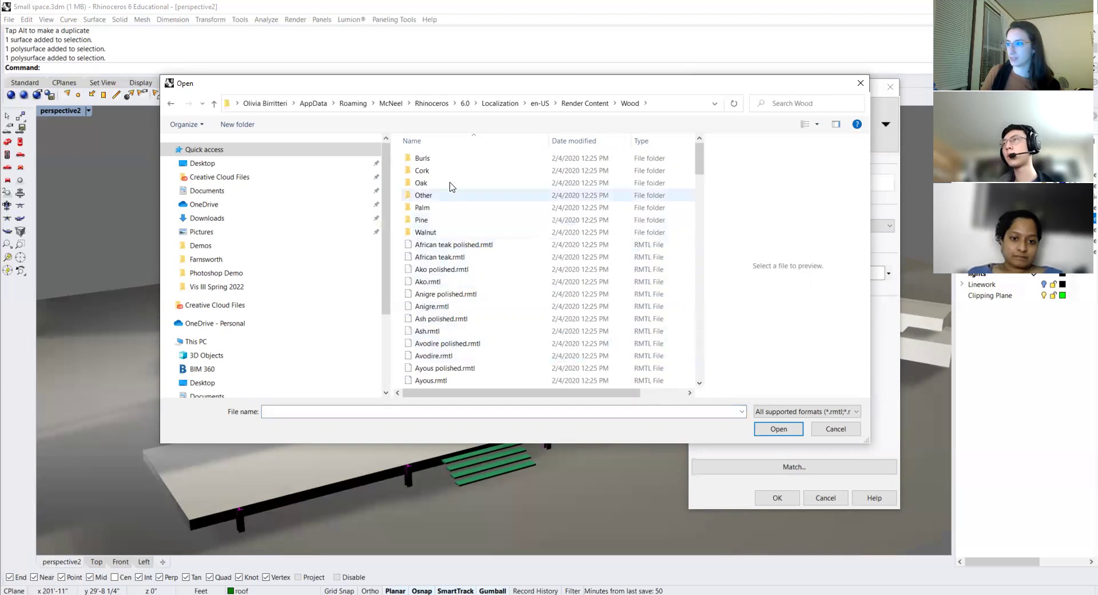
Find the Pine folder among the wood materials and load Maritime pine.rmtl as the roof layer's material.
scroll(466, 246, "down", 6)
scroll(466, 246, "down", 10)
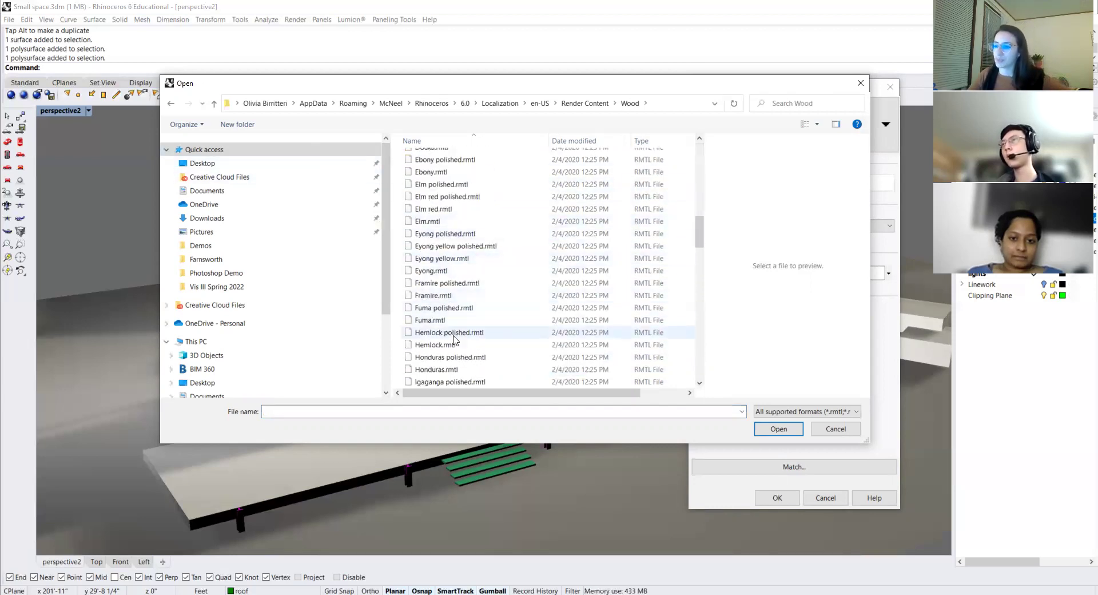
scroll(472, 367, "up", 14)
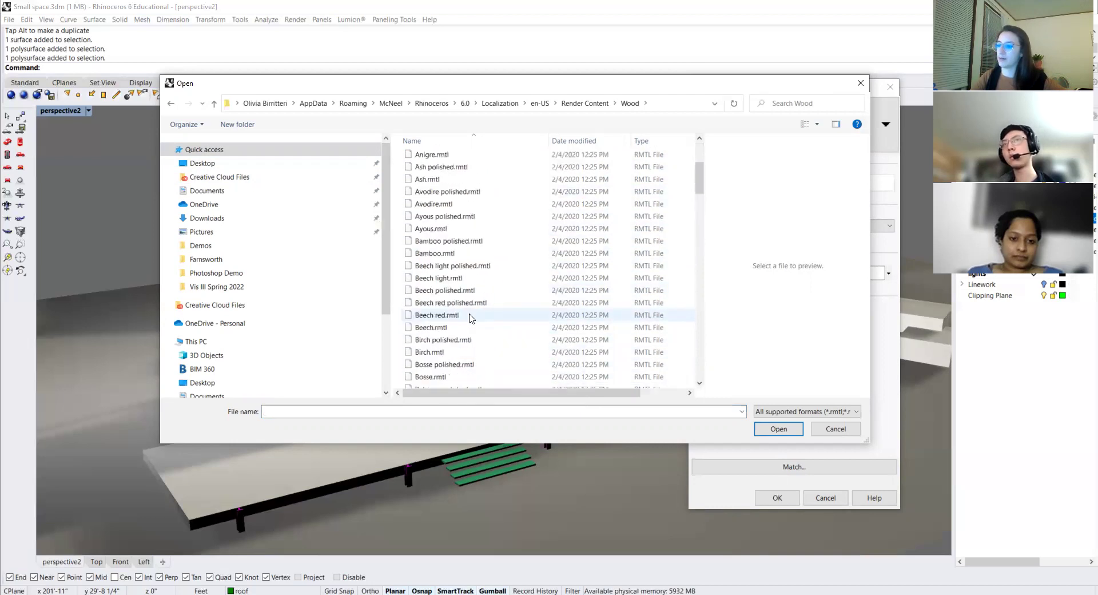
scroll(471, 317, "up", 2)
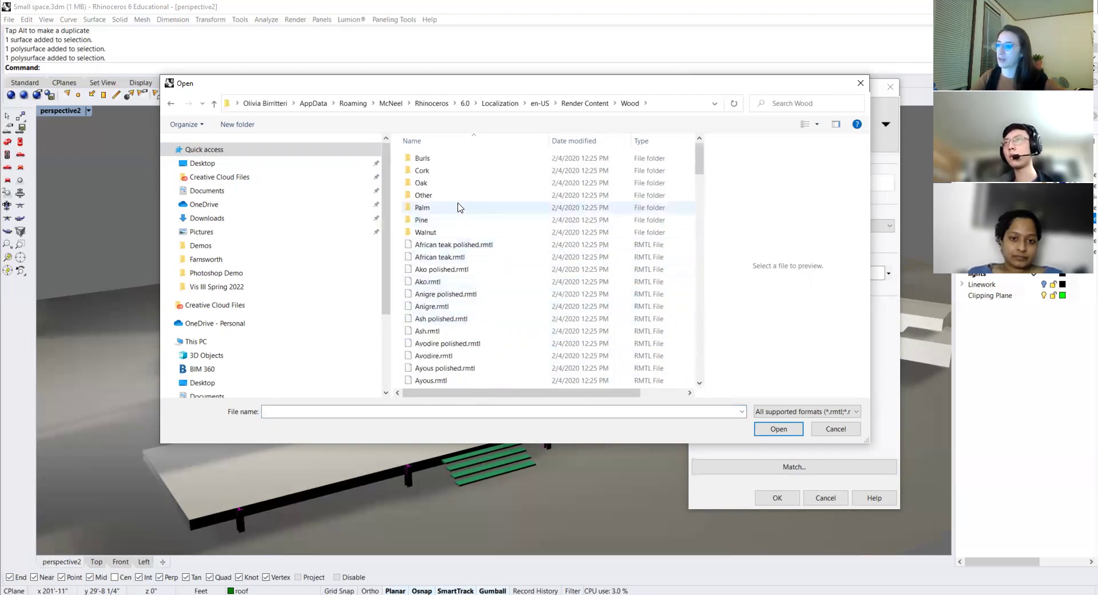
double_click(444, 221)
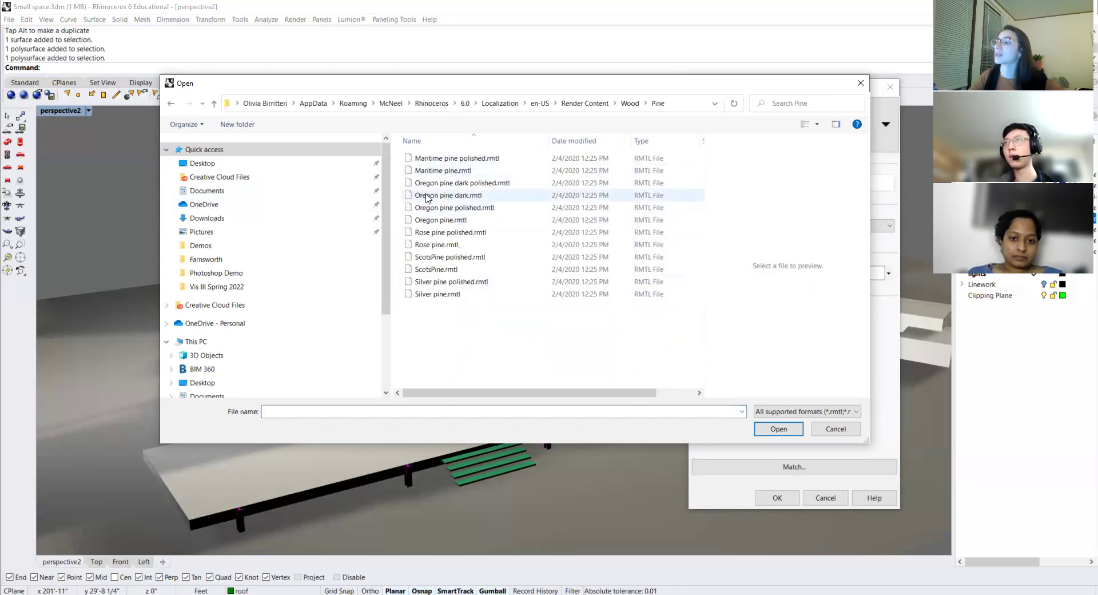
left_click(456, 171)
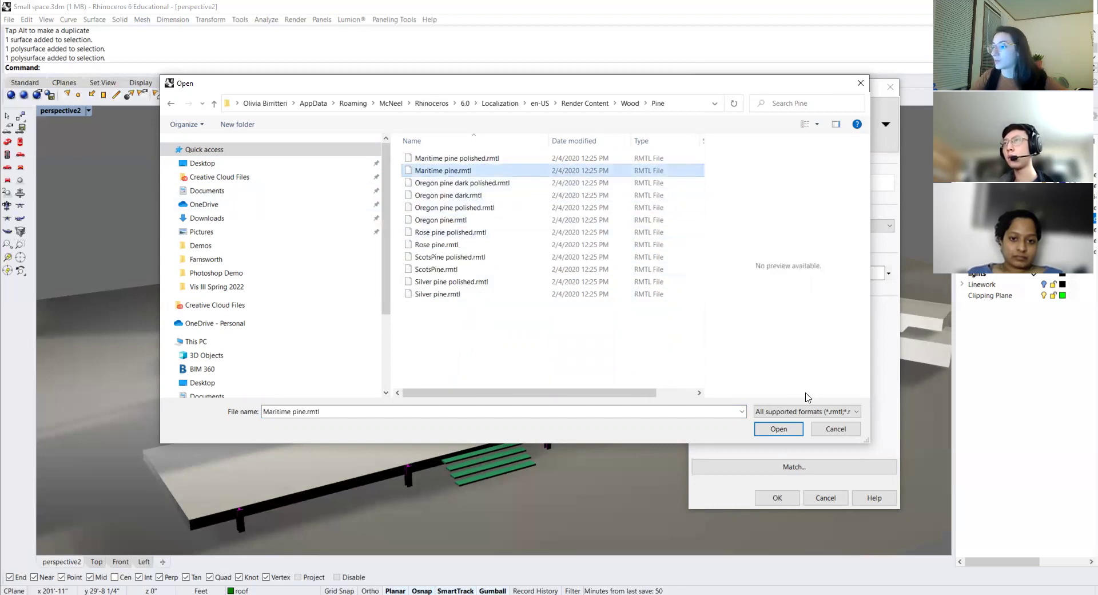
left_click(794, 432)
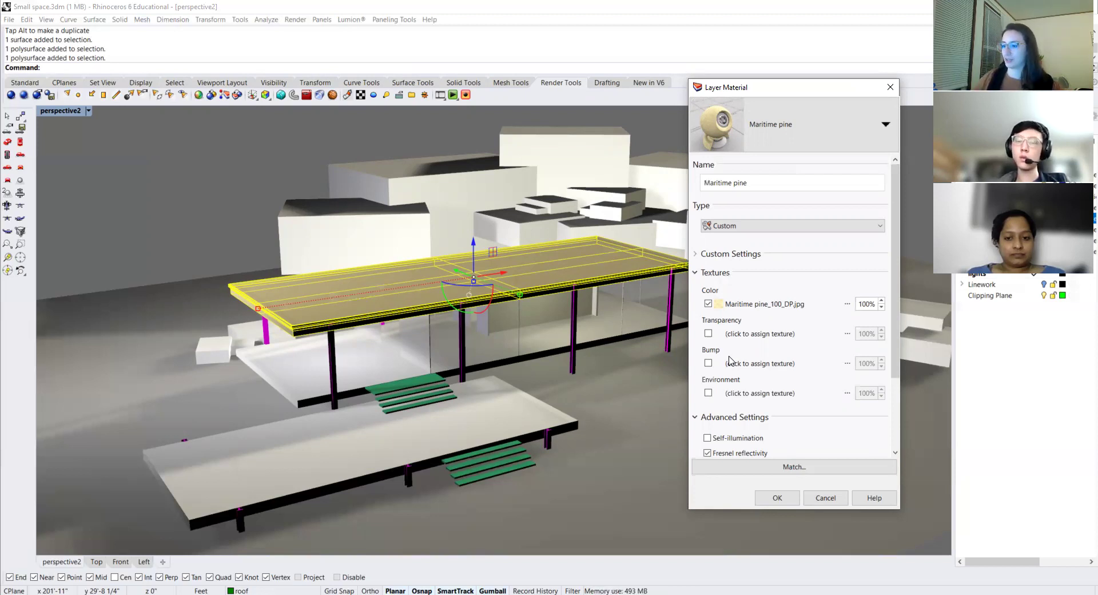
Try self-illumination on the roof's Maritime pine material and switch it back off.
scroll(761, 393, "down", 3)
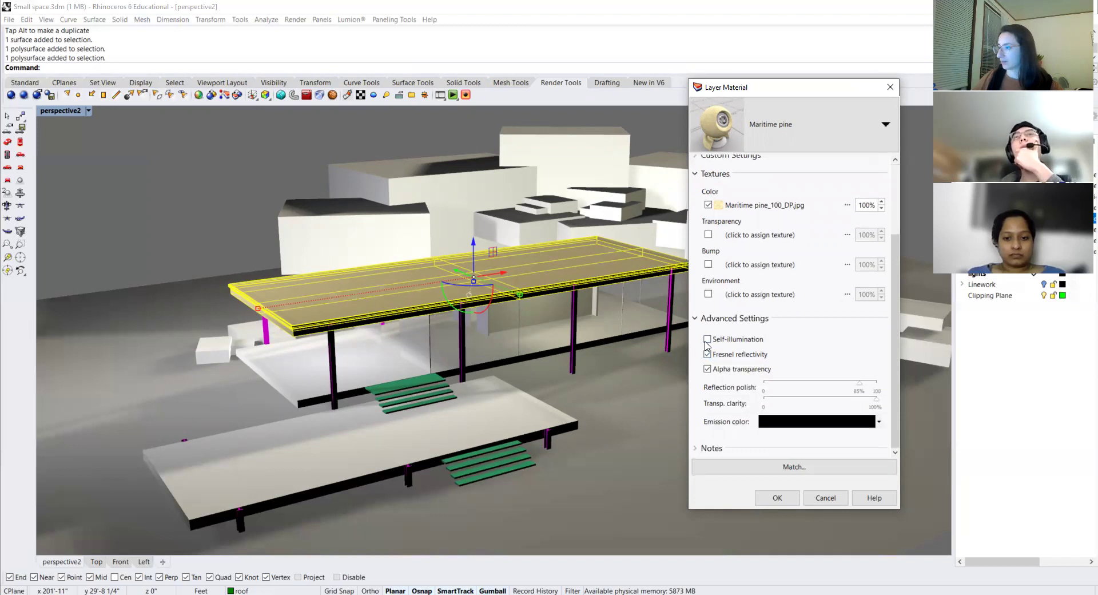
left_click(708, 340)
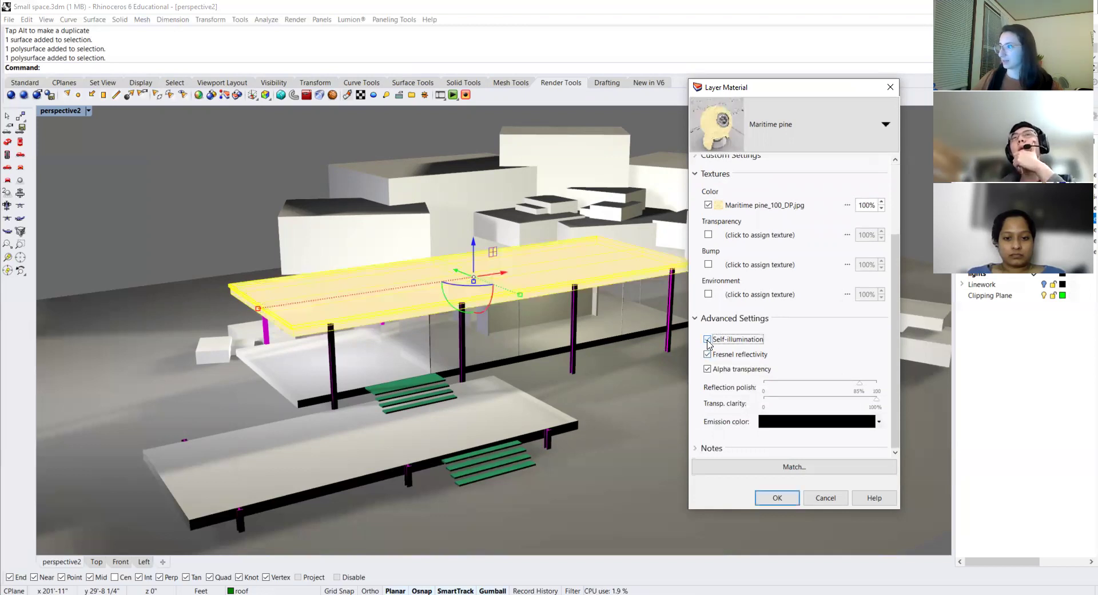
left_click(708, 340)
left_click(708, 340)
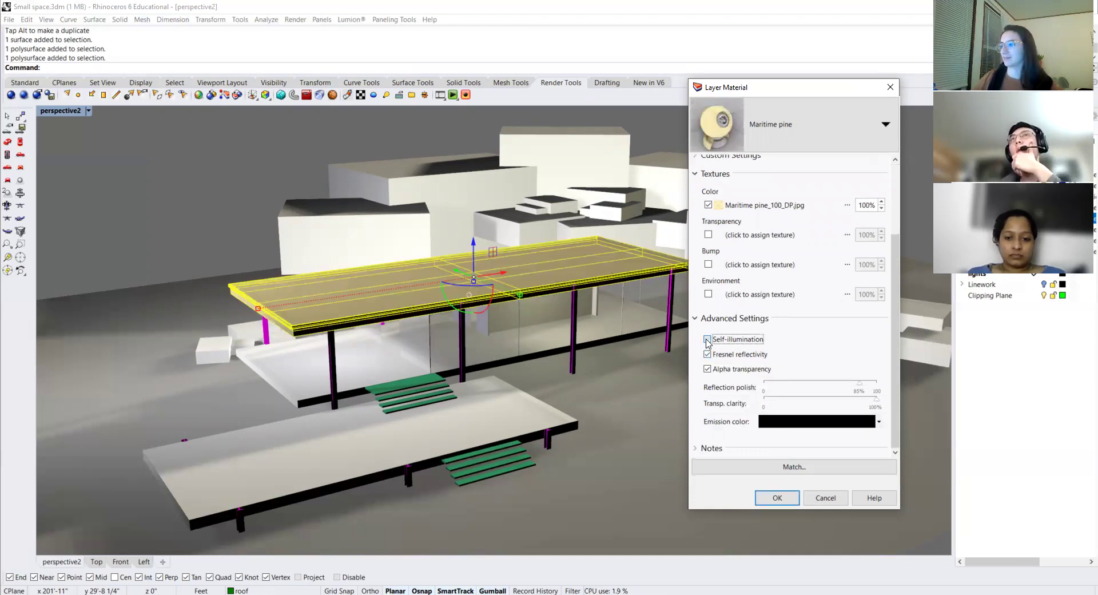
left_click(707, 340)
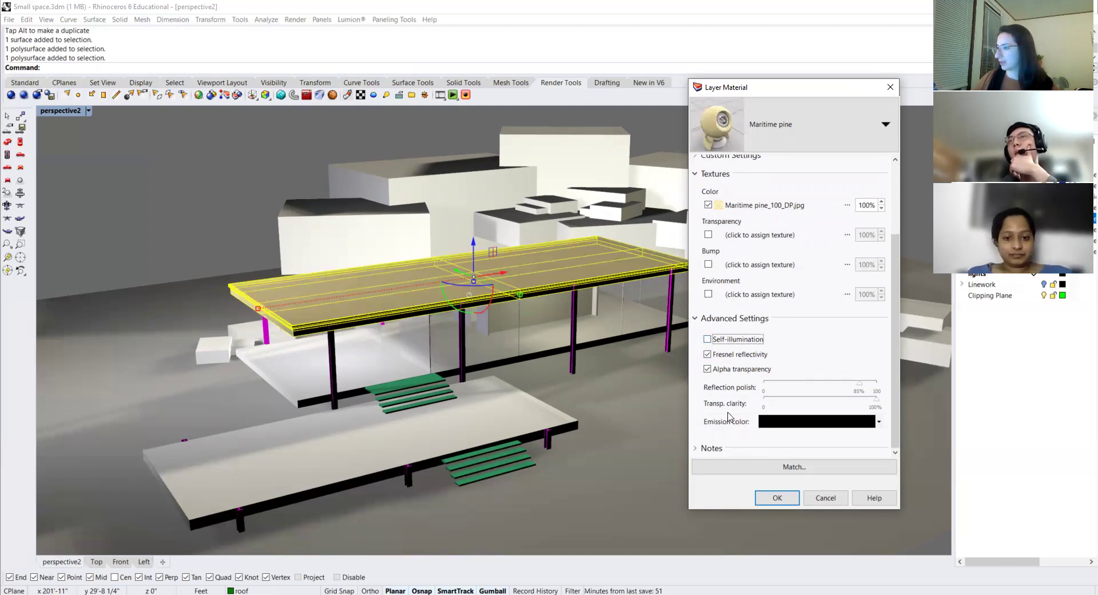
Set the Maritime pine material's reflection polish to about 49%, accept the material and inspect the roof up close.
left_click(770, 382)
left_click_drag(771, 382, 820, 384)
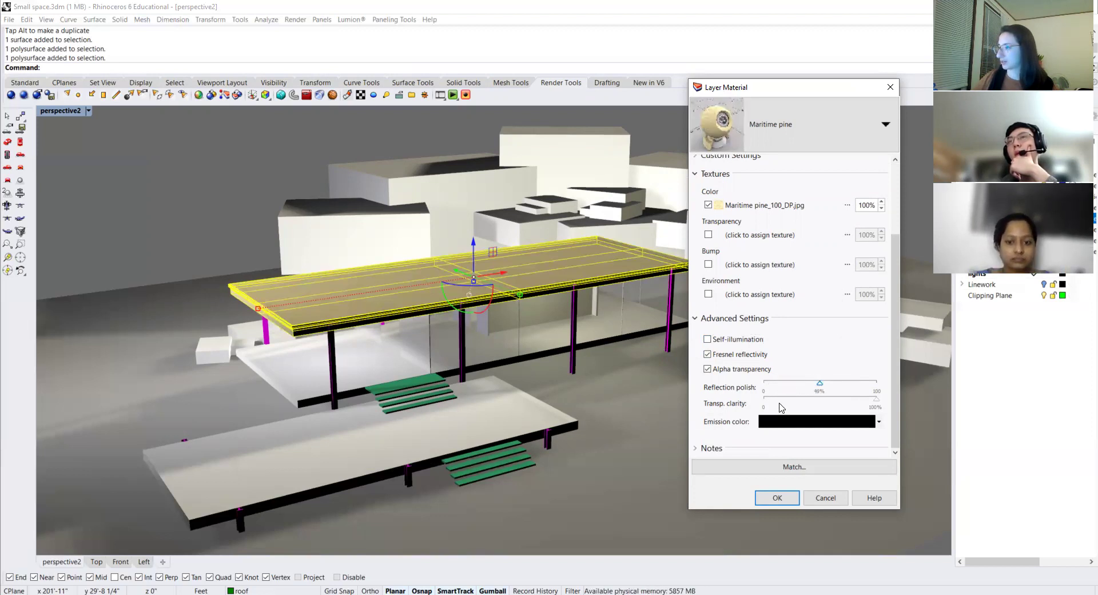
left_click(778, 499)
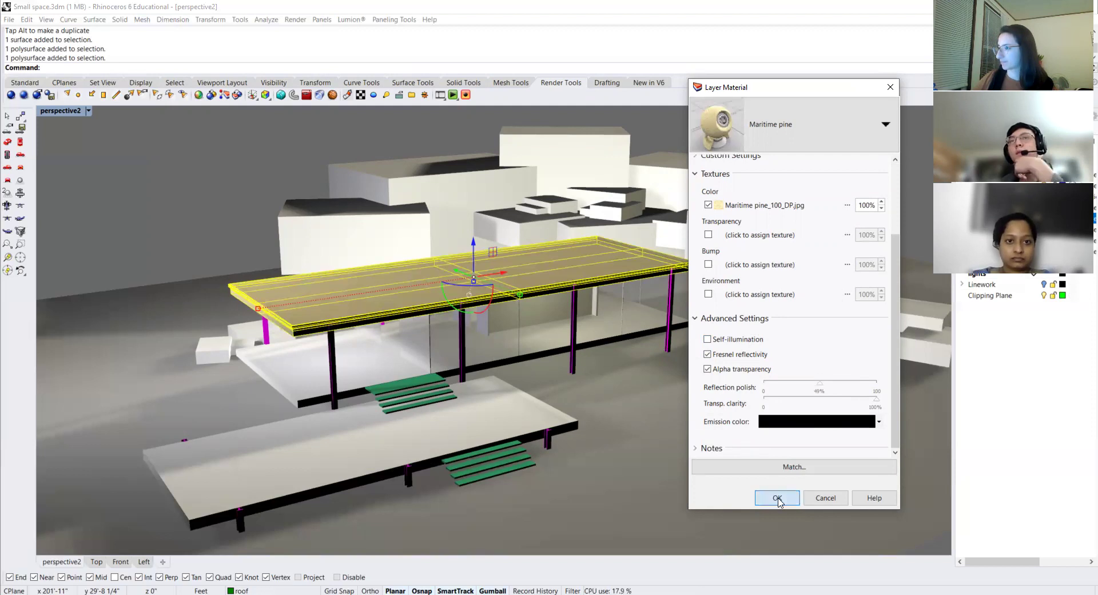
scroll(307, 312, "up", 5)
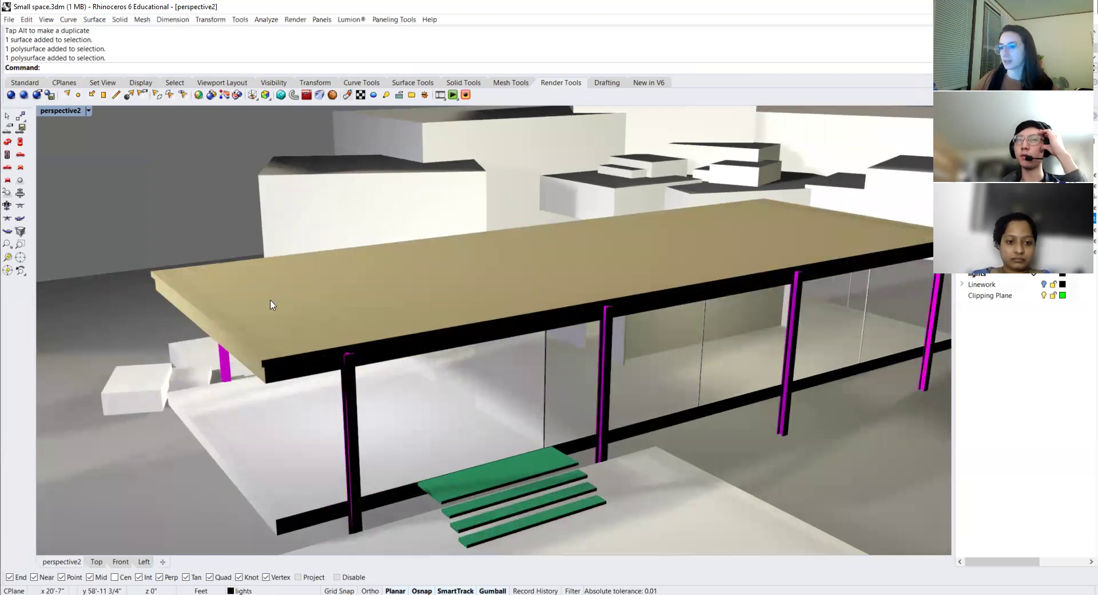
scroll(274, 304, "down", 5)
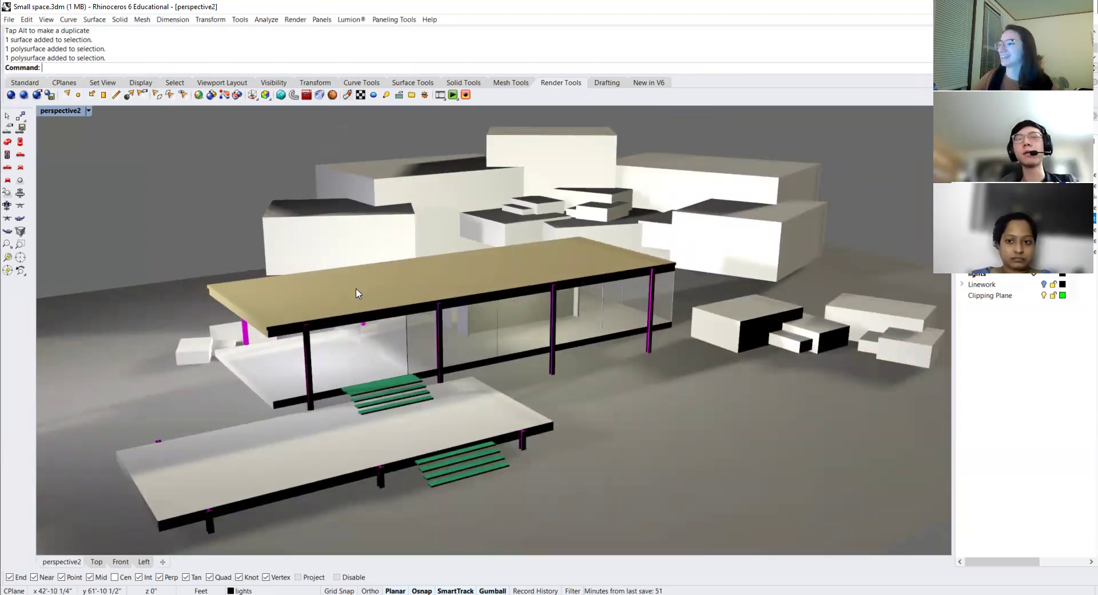
Select the lower deck and try changing its layer's material type from Plaster to Custom.
left_click(277, 456)
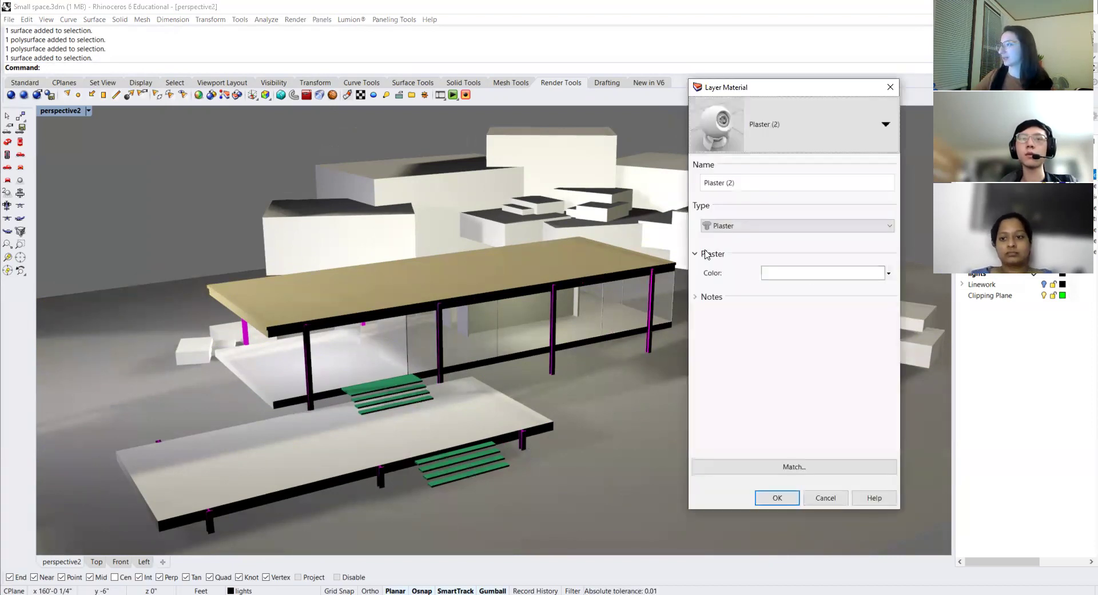
left_click(721, 227)
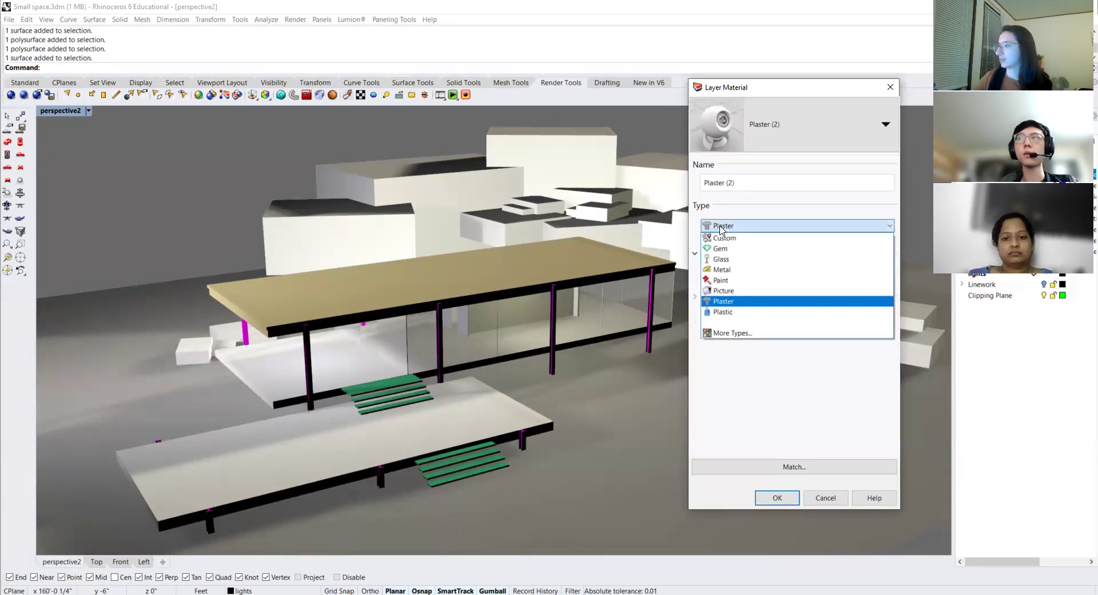
left_click(724, 239)
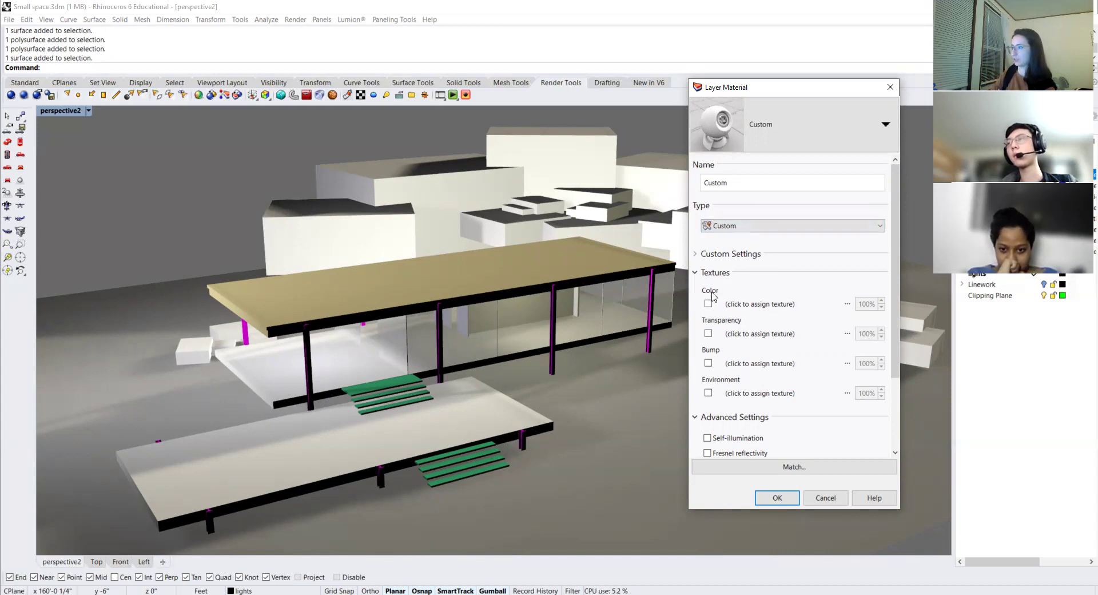
Try 1059_Spruce_wood_1_wide_diffuse.jpg from the Library folder in Documents as the deck material's color texture.
left_click(756, 304)
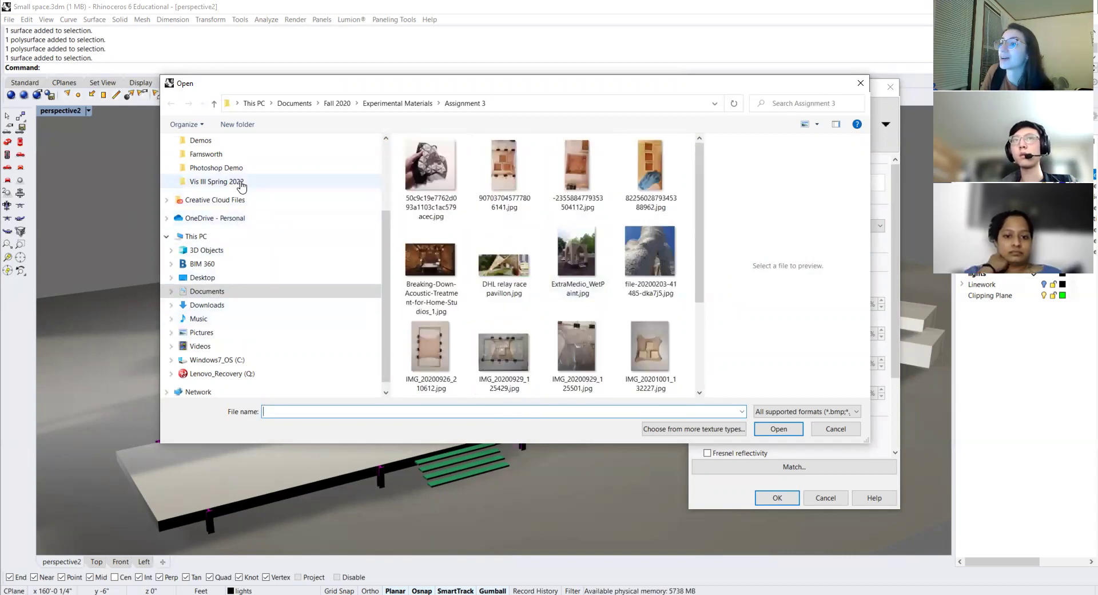
scroll(251, 221, "up", 3)
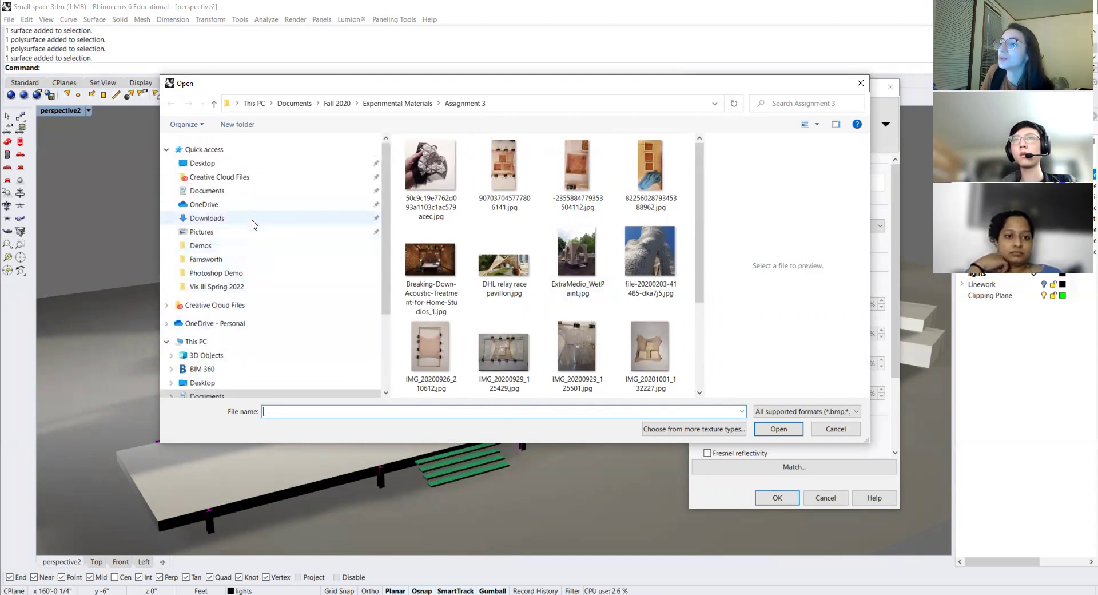
left_click(238, 195)
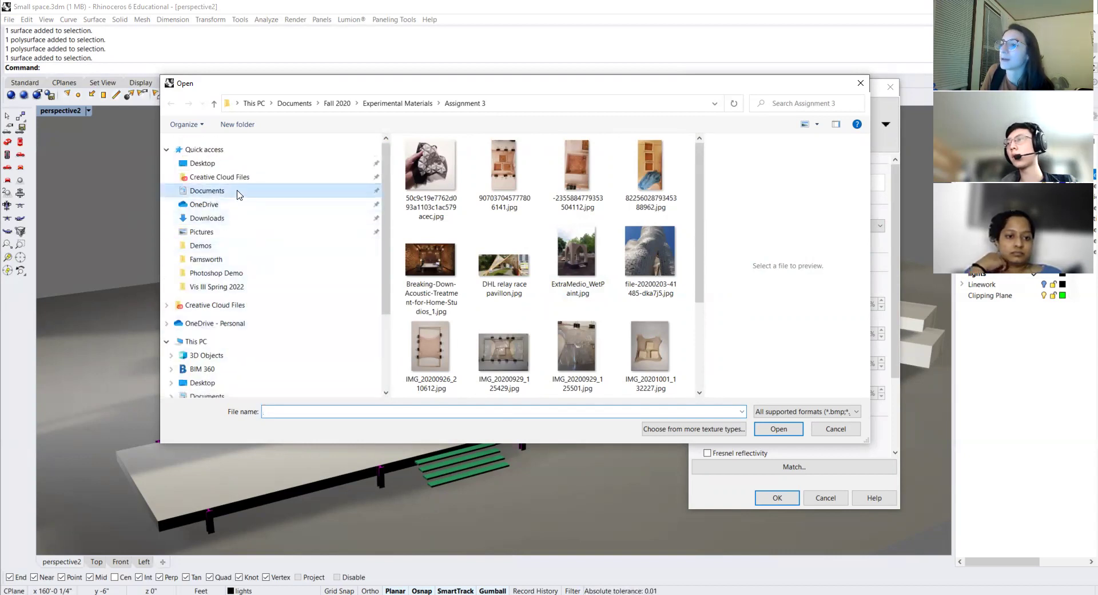
scroll(456, 234, "down", 5)
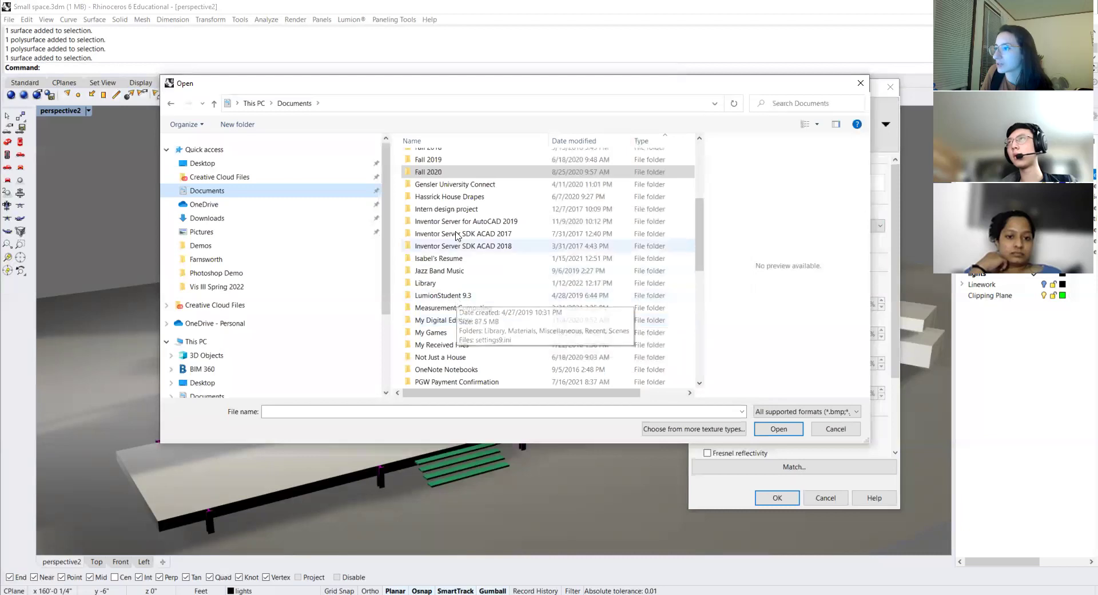
left_click(468, 284)
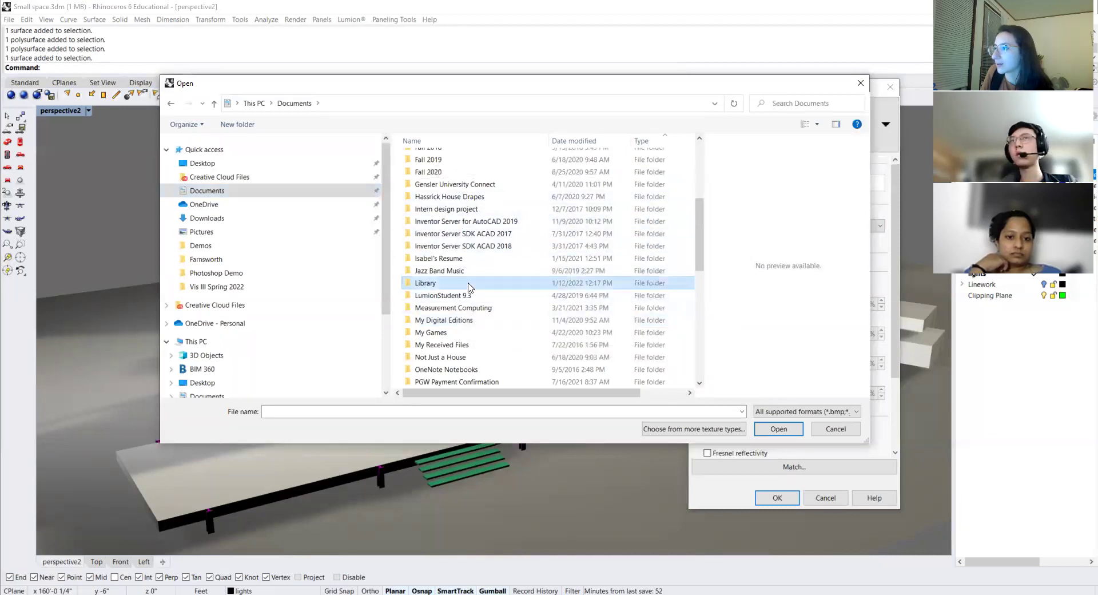
double_click(468, 284)
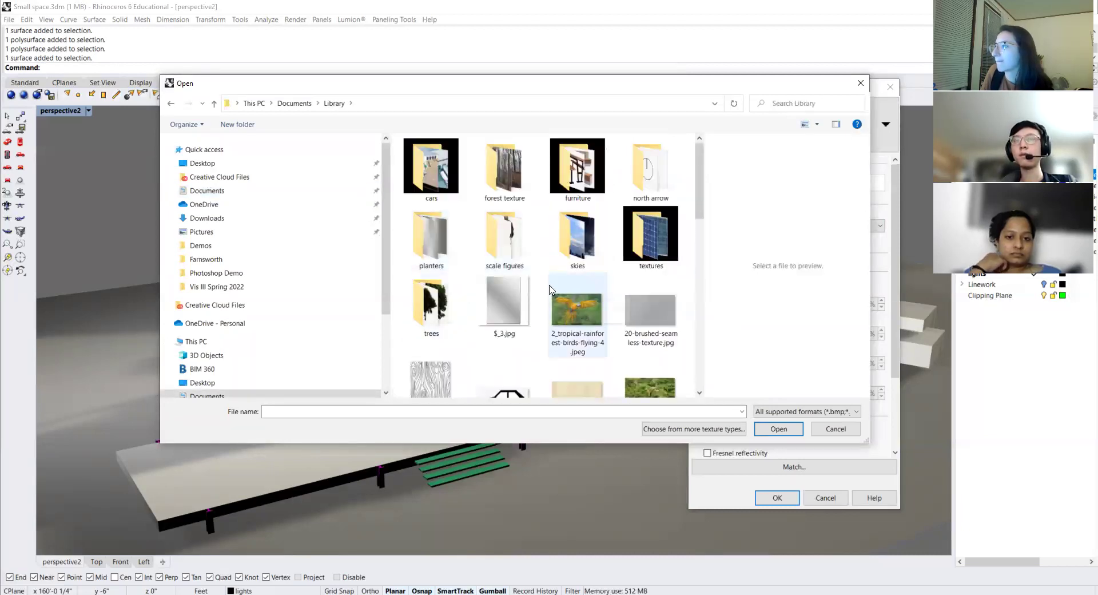
scroll(454, 286, "down", 2)
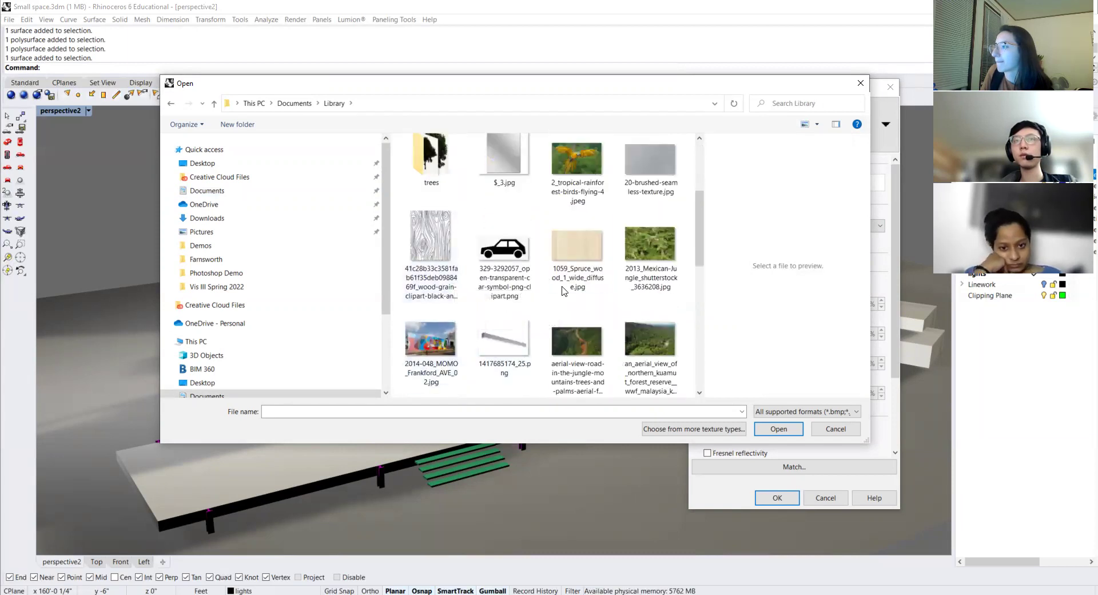
left_click(564, 291)
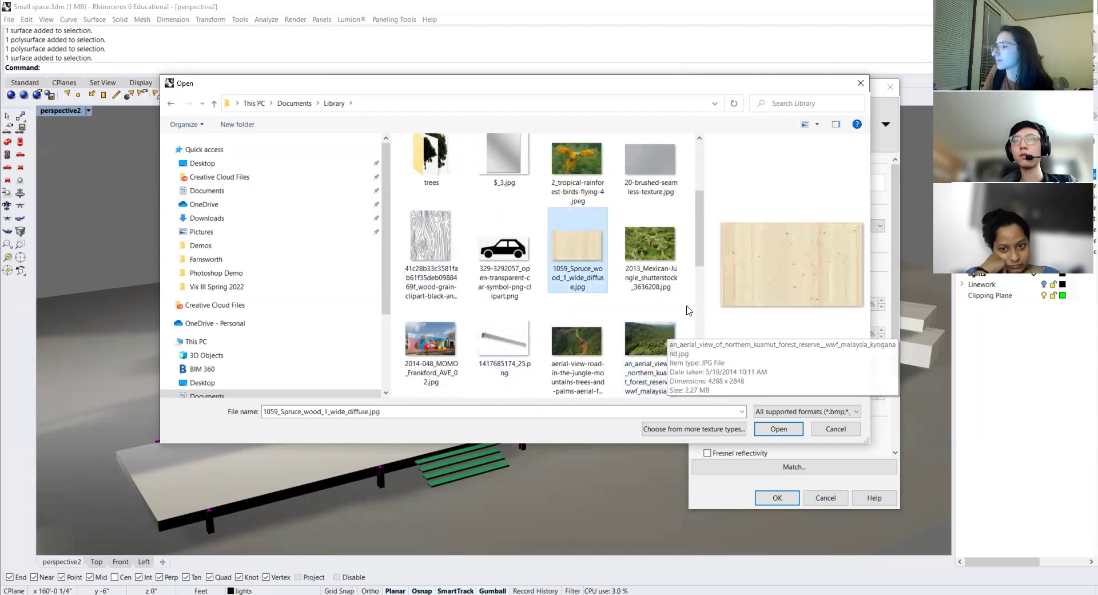
left_click(779, 435)
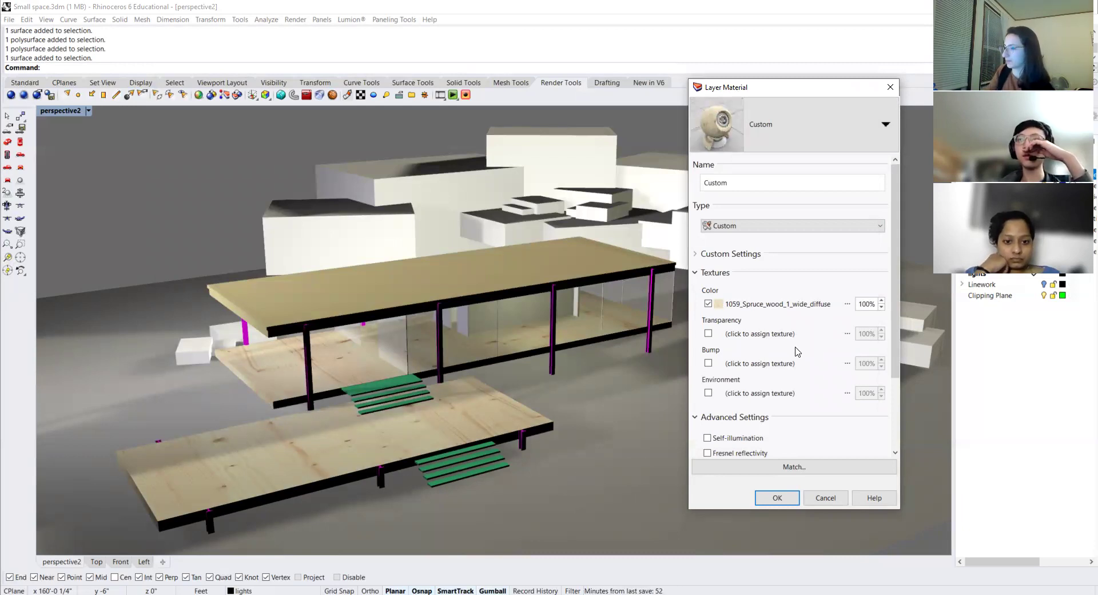
Look through the Custom material's advanced settings and discard the deck layer's material changes.
scroll(798, 351, "down", 2)
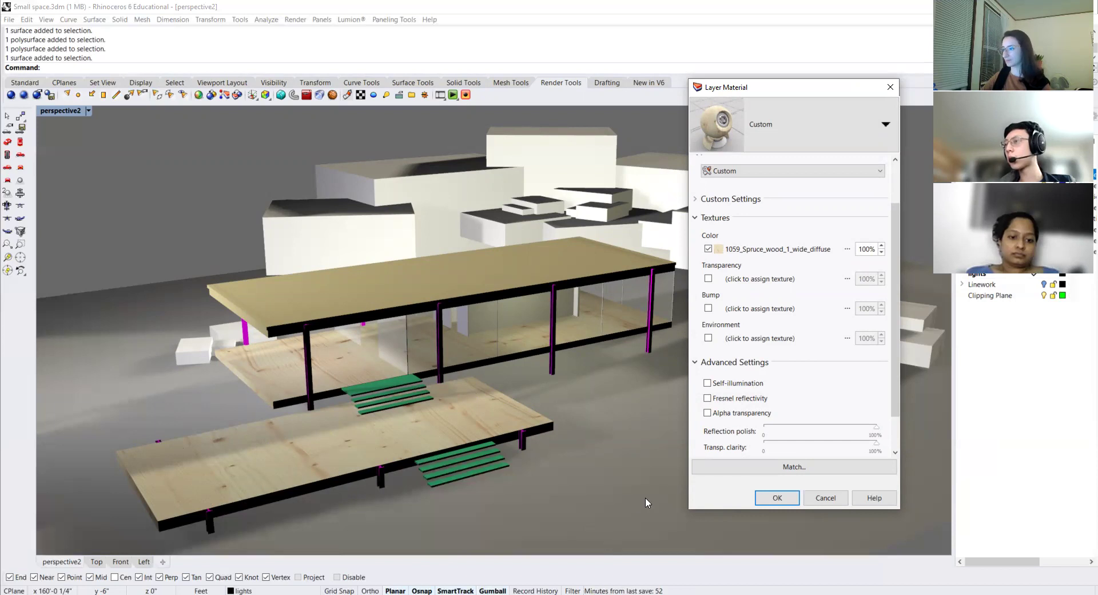
scroll(764, 384, "down", 2)
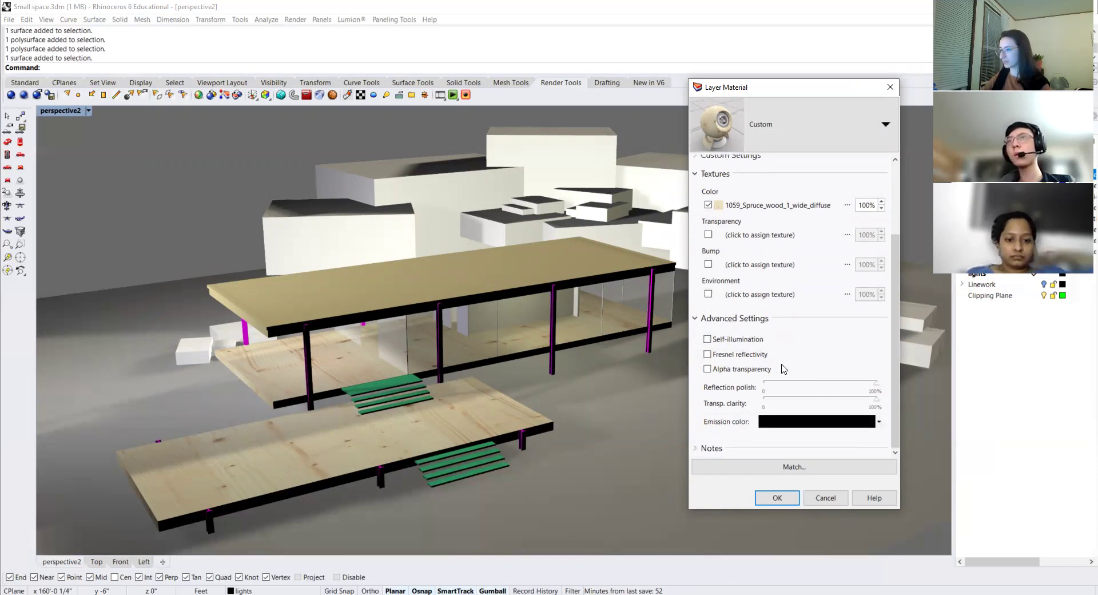
left_click(825, 498)
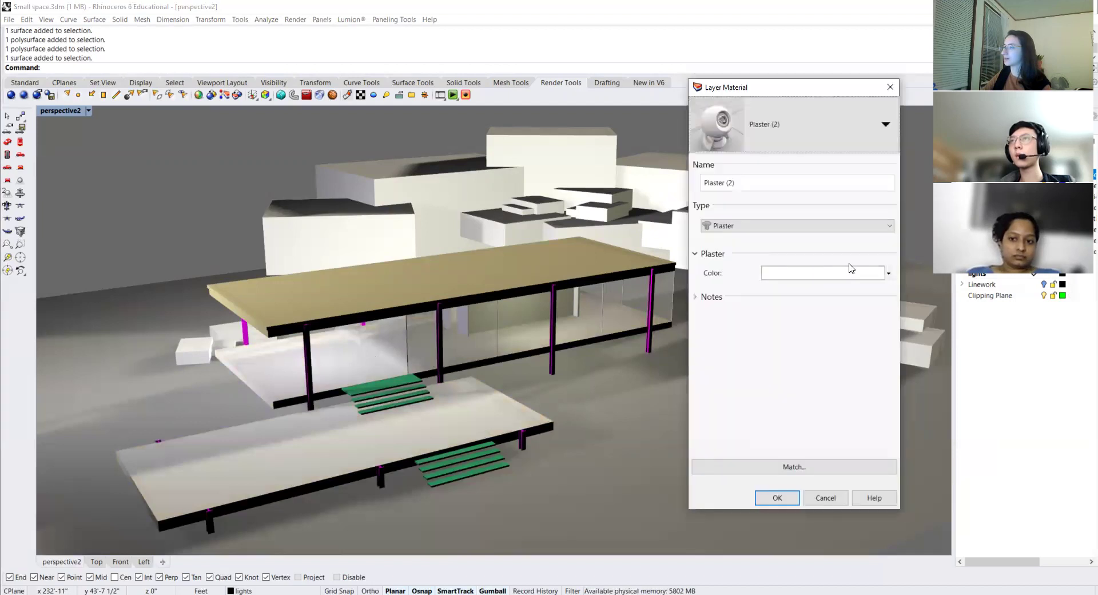
Set the deck layer's material type to Custom, leaving the plaster color as it is.
left_click(850, 272)
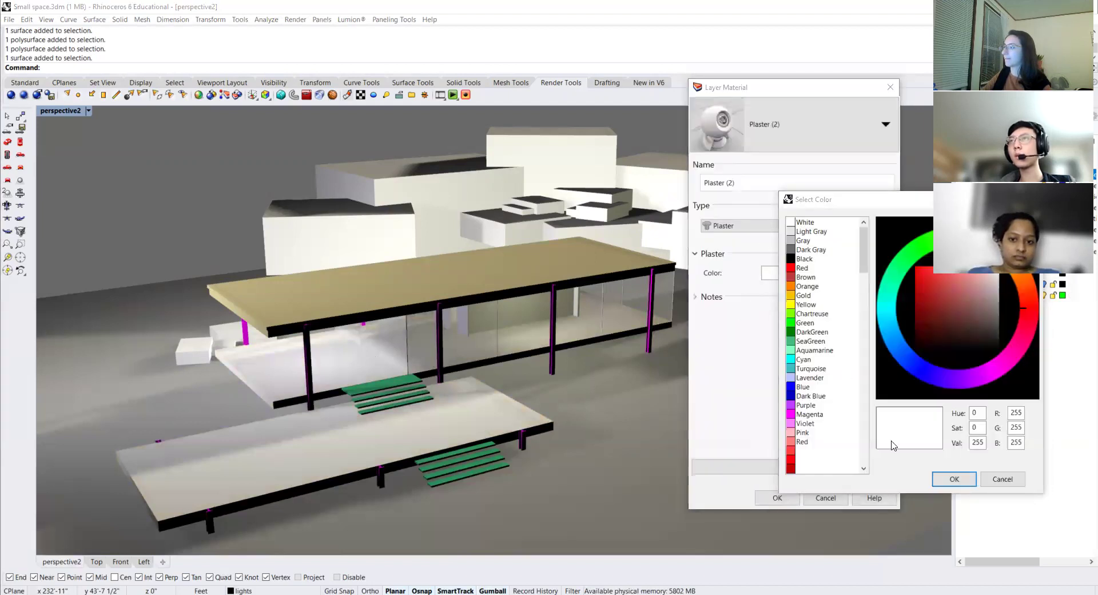
left_click(1003, 478)
left_click(736, 225)
left_click(722, 238)
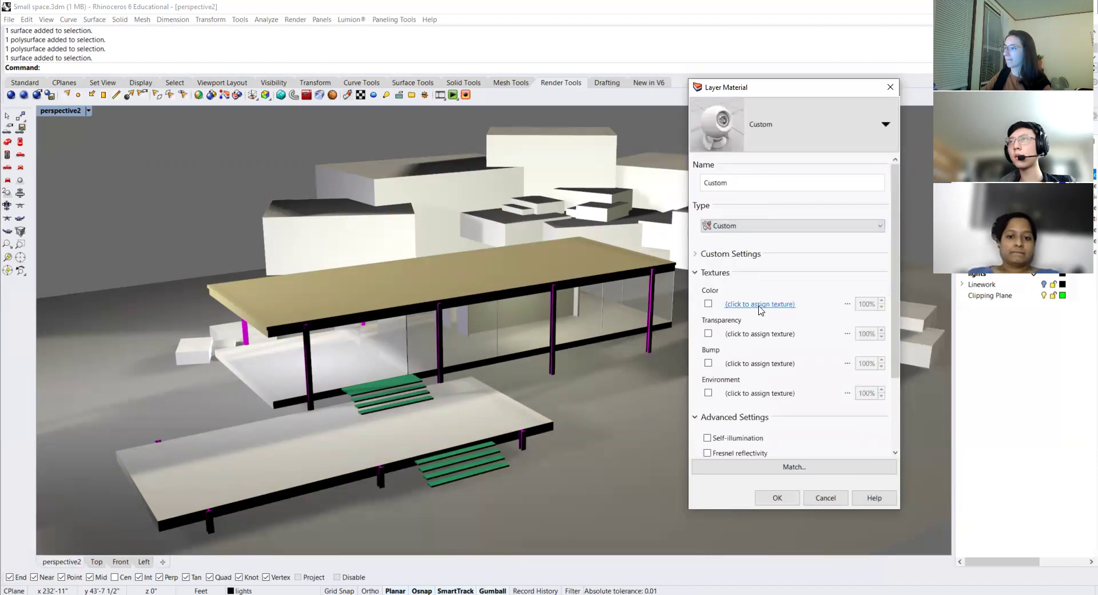
Assign 1059_Spruce_wood_1_wide_diffuse.jpg from the Library folder as the deck material's color texture and accept the material.
left_click(760, 304)
scroll(592, 307, "down", 3)
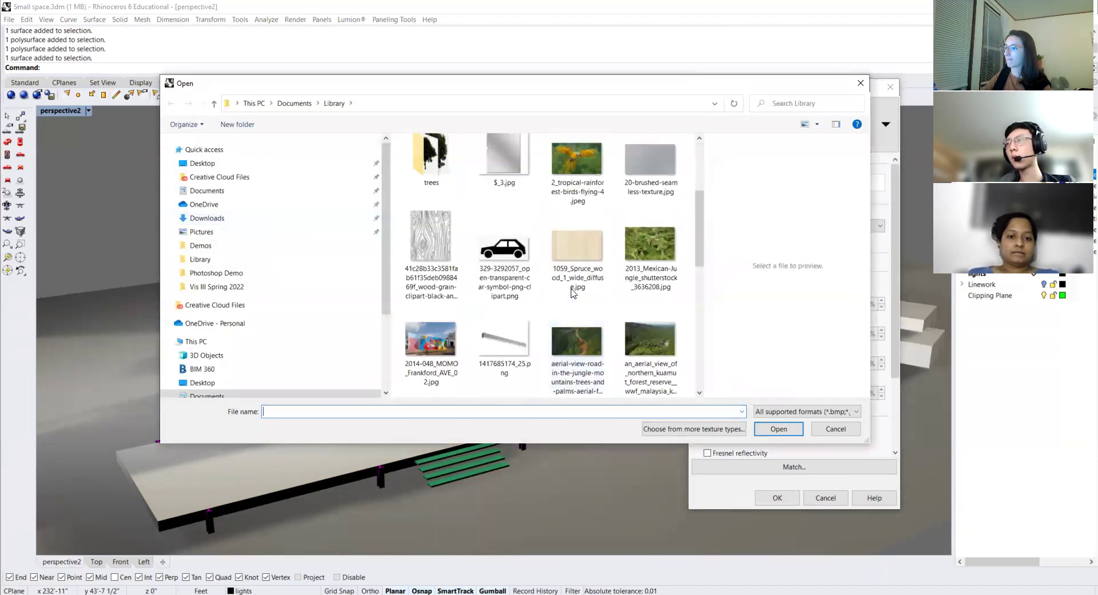
left_click(578, 250)
left_click(778, 429)
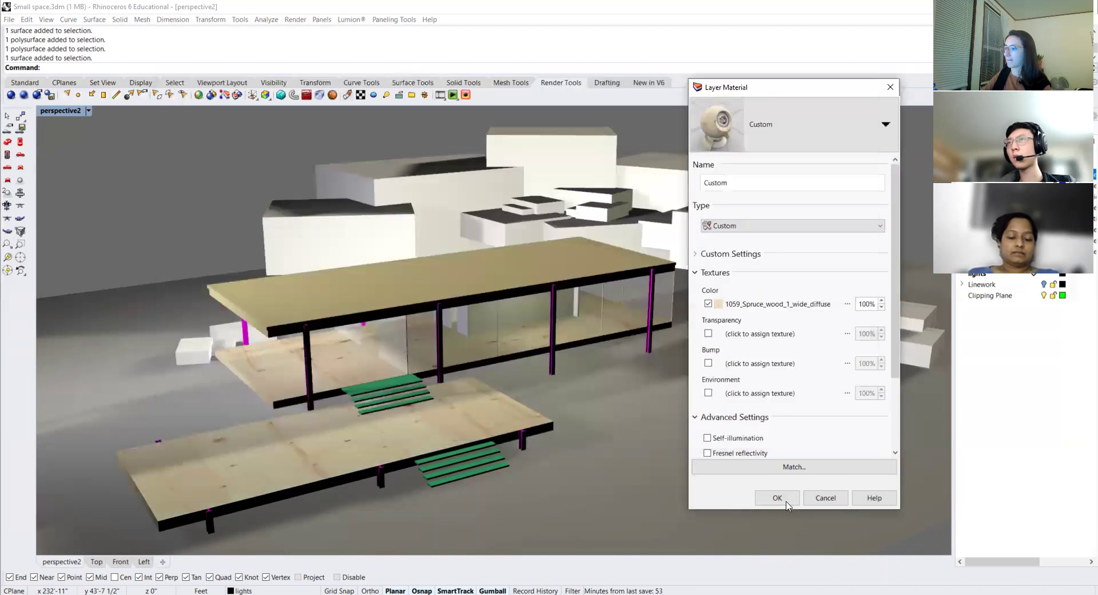
scroll(742, 395, "down", 3)
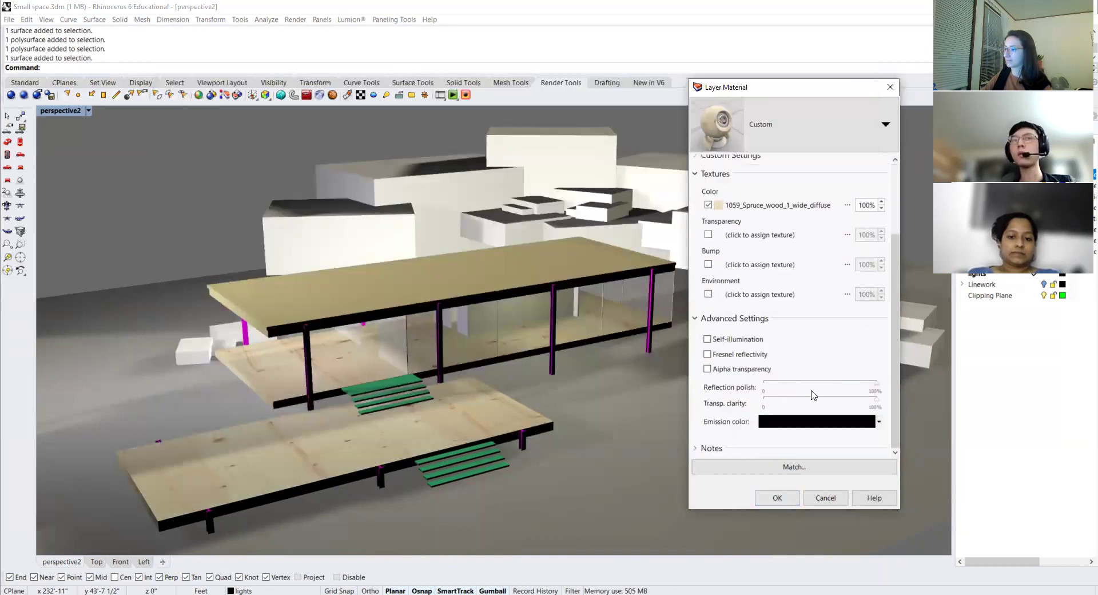
left_click(777, 498)
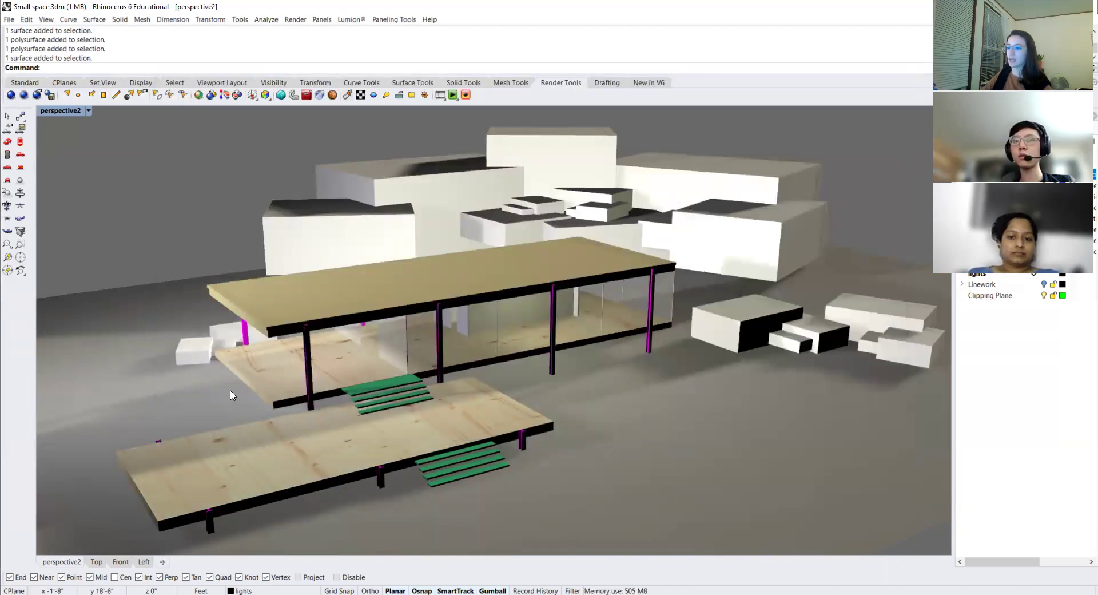
Clear the selection and show the texture palette.
left_click(245, 457)
key("Escape")
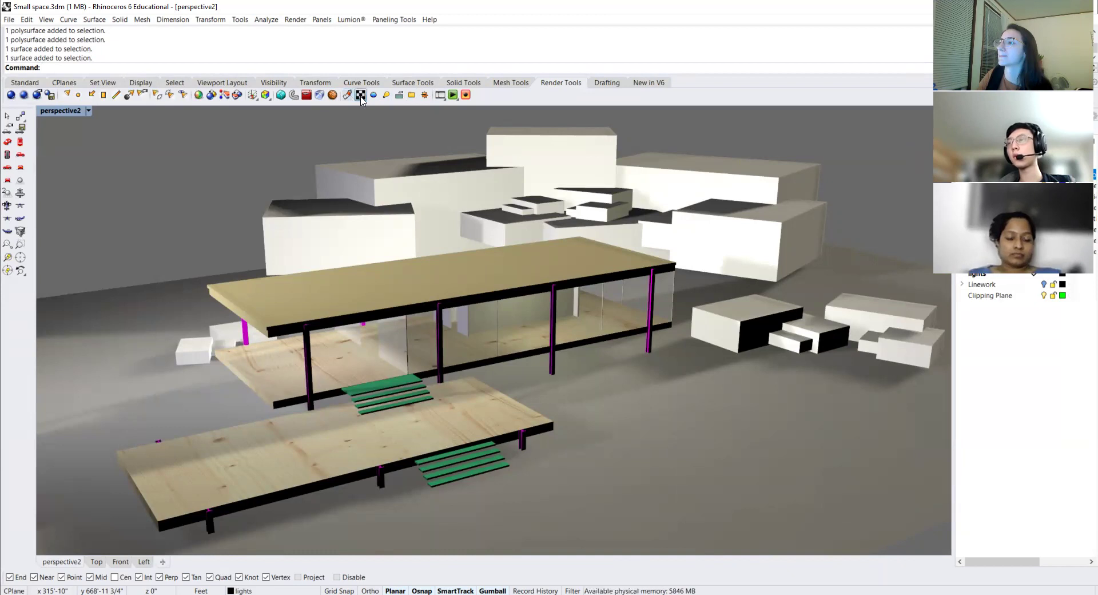
left_click(361, 96)
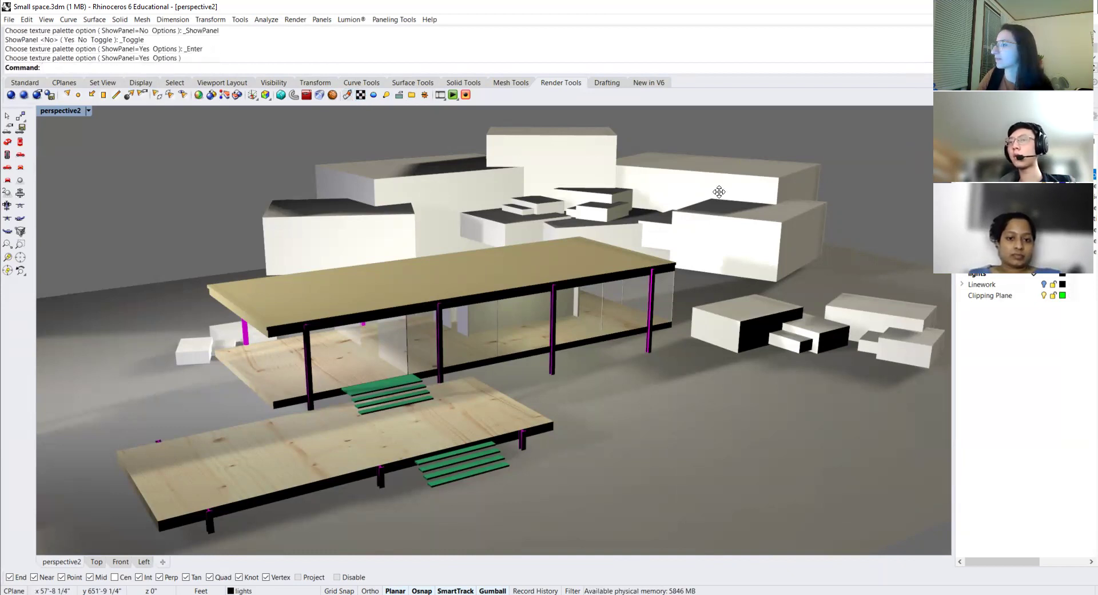
Try applying box mapping to the lower deck slab, using its bounding box in World coordinates.
left_click(251, 96)
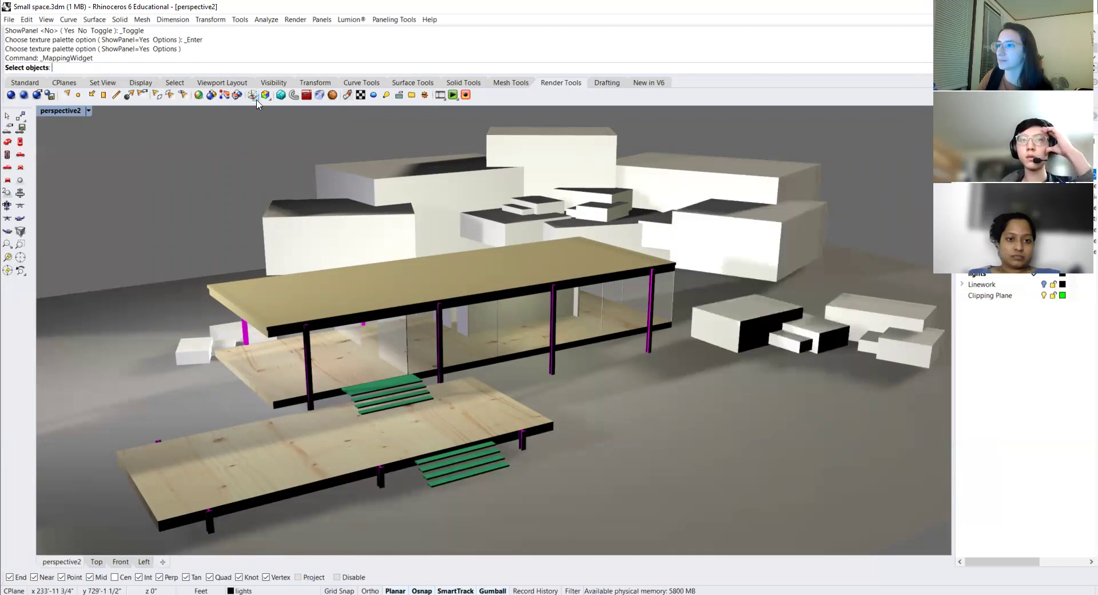
left_click(256, 102)
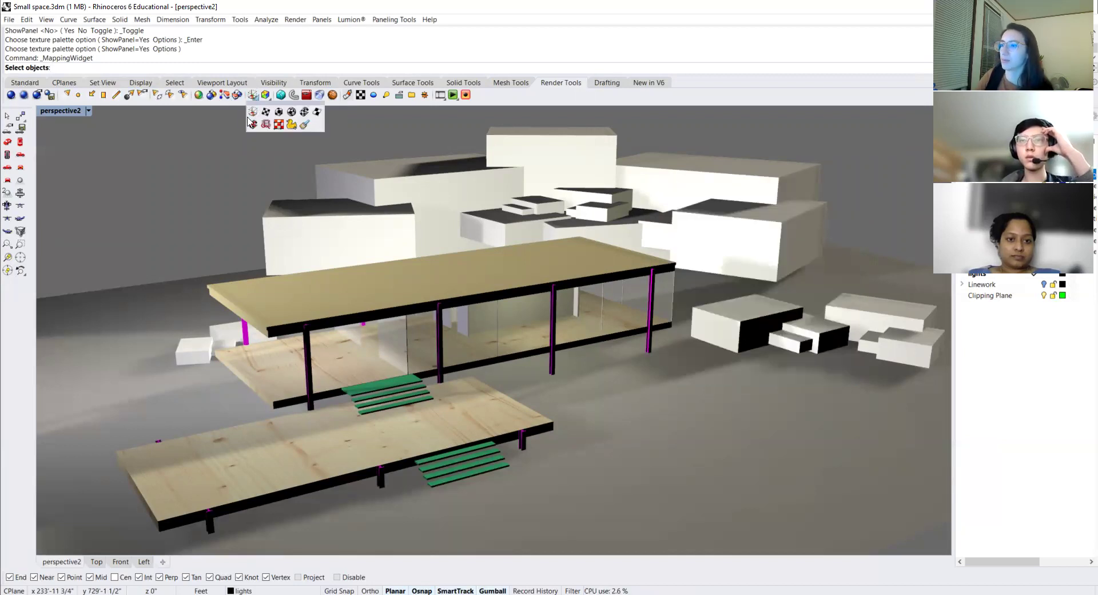
left_click(279, 113)
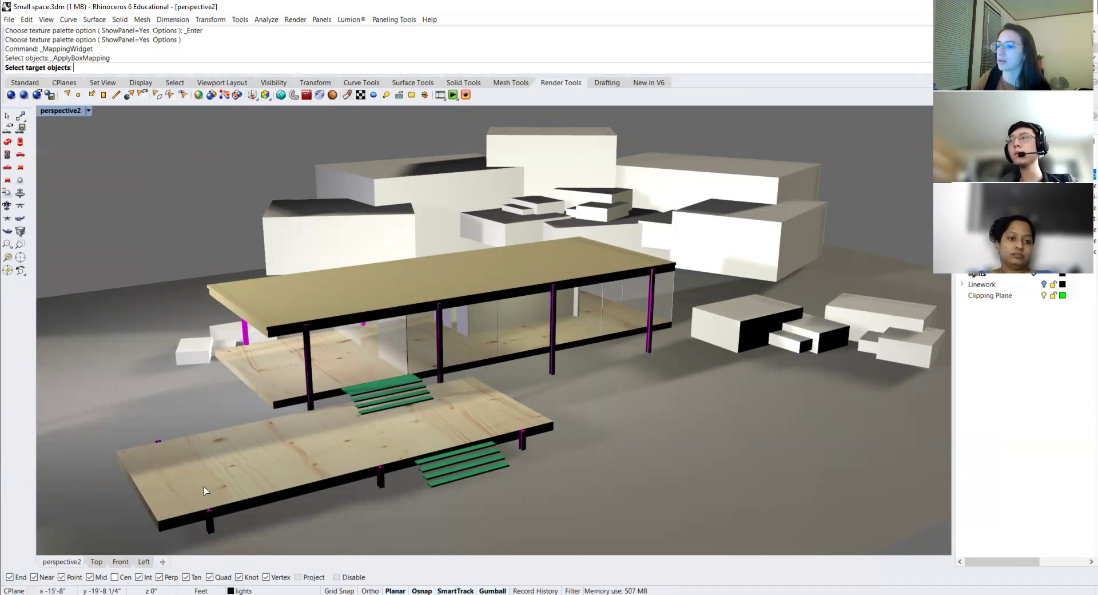
left_click(255, 456)
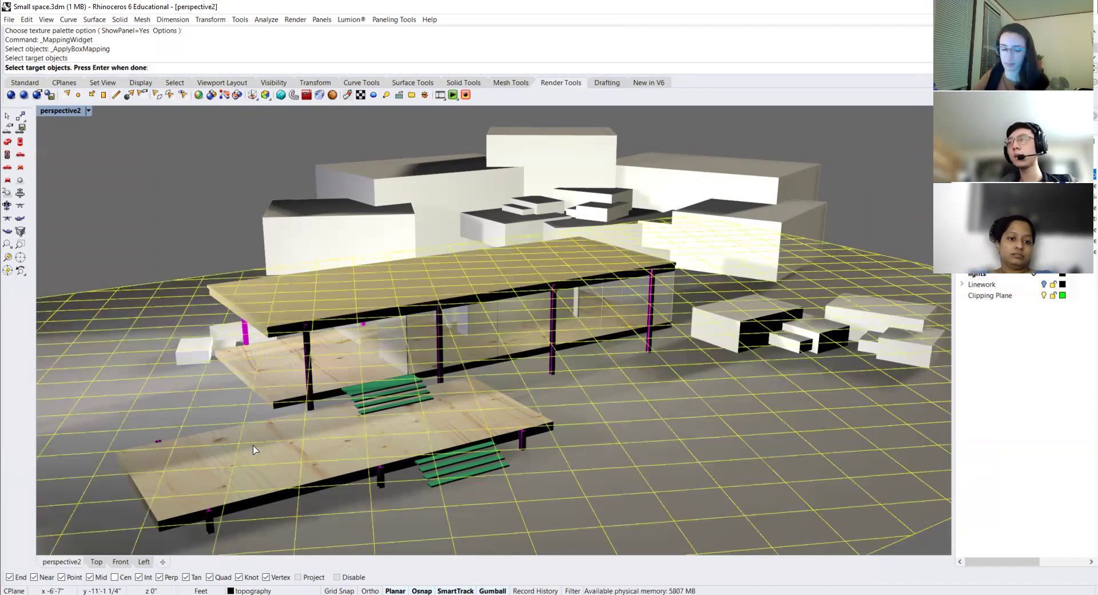
left_click(260, 462)
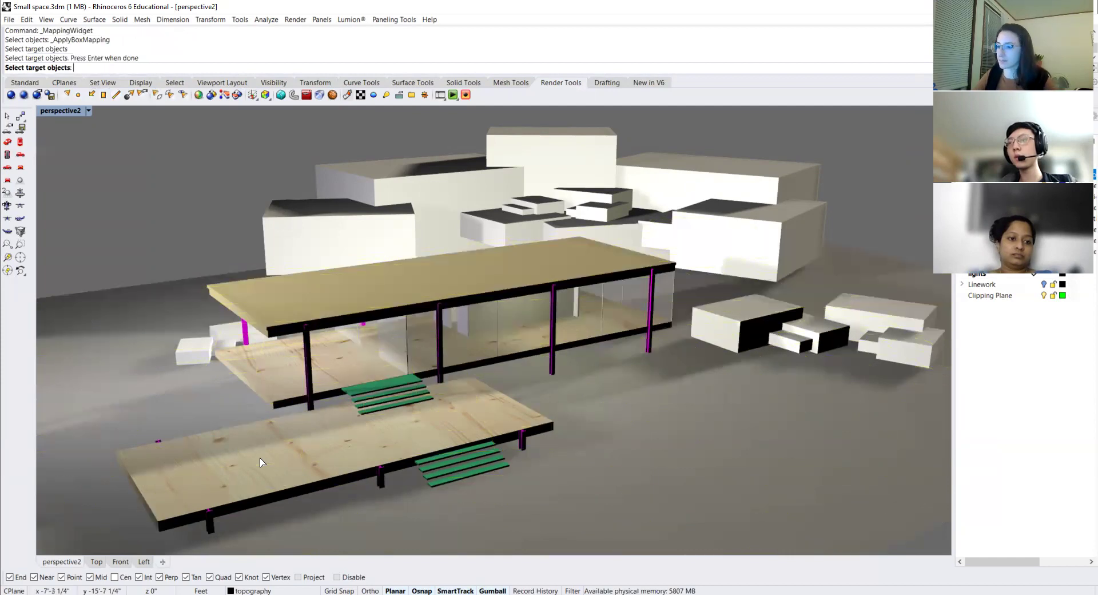
left_click(196, 441)
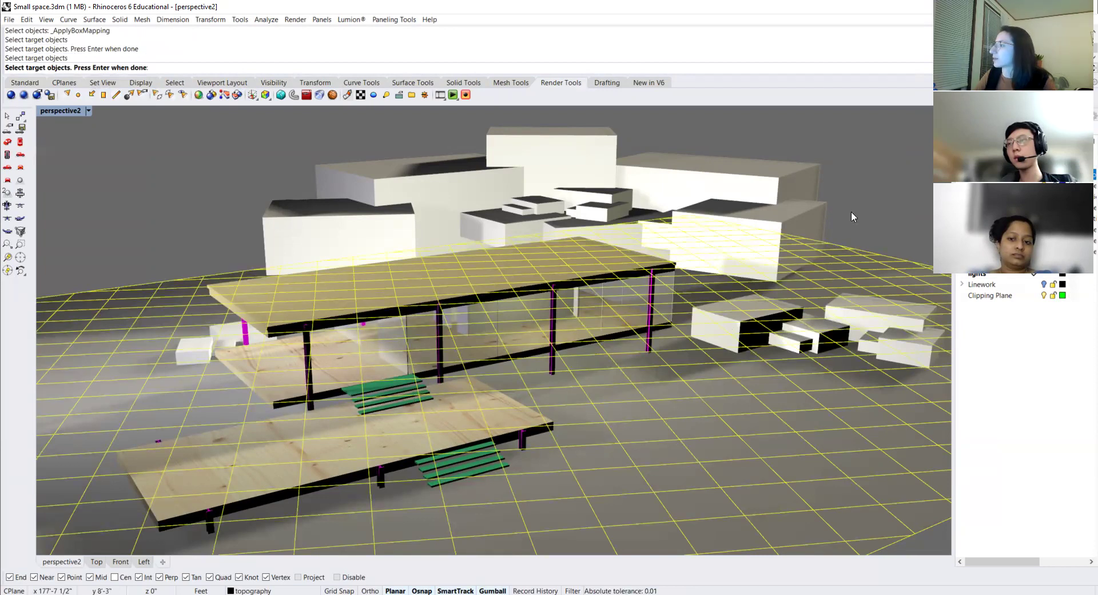
left_click(138, 375)
left_click(207, 456)
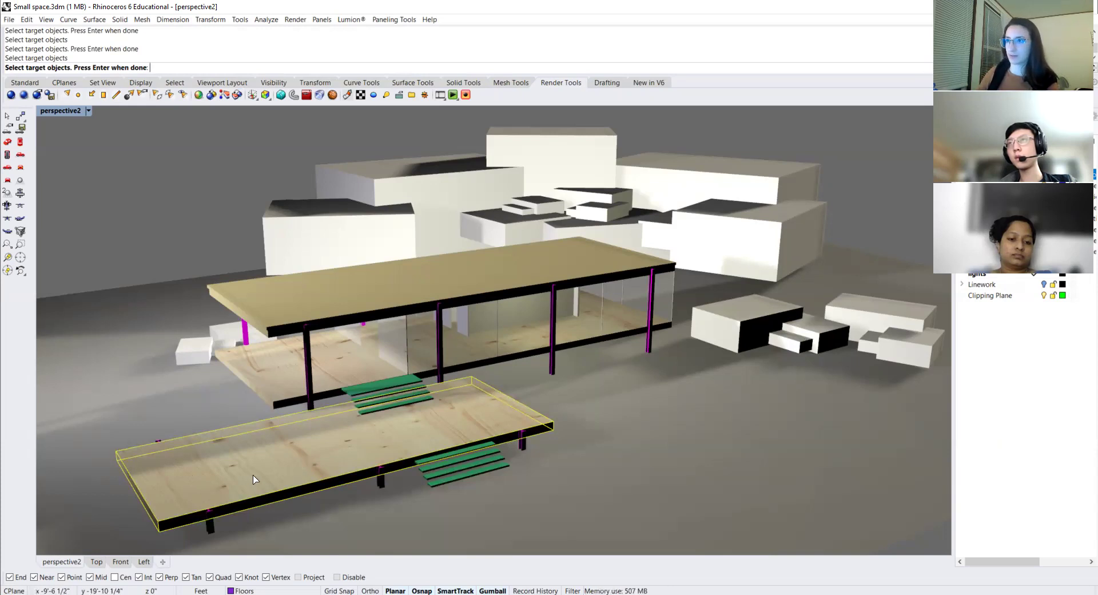
key("Return")
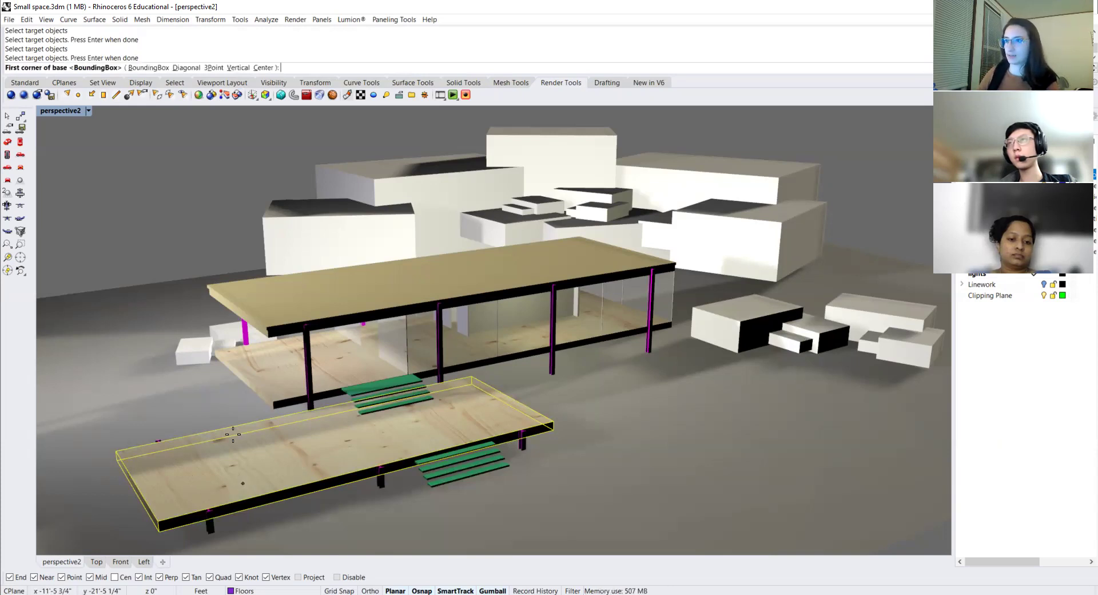
left_click(149, 68)
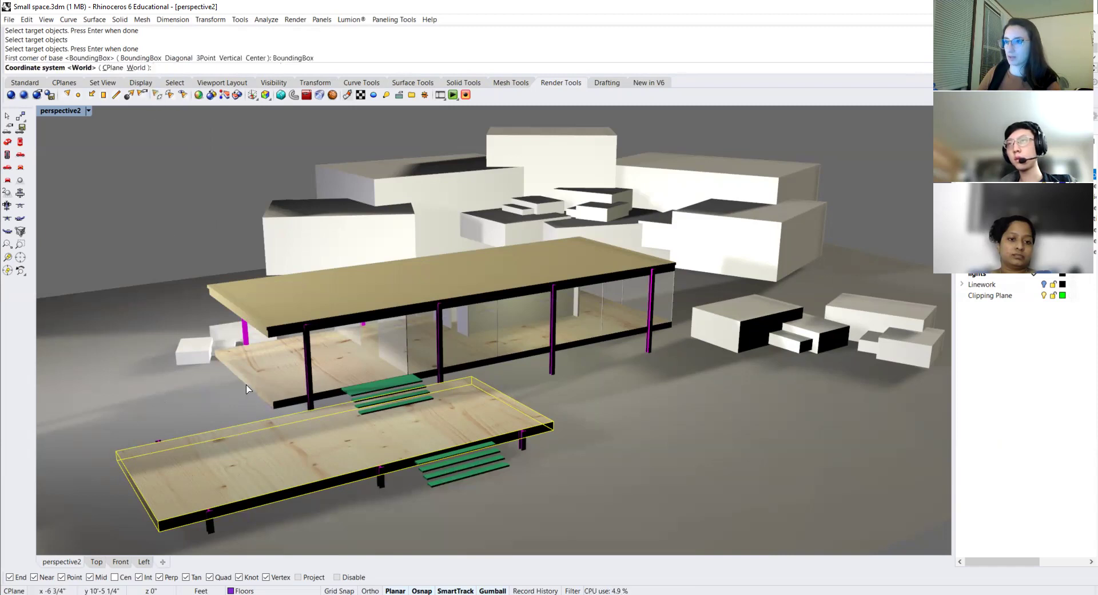
scroll(179, 307, "down", 4)
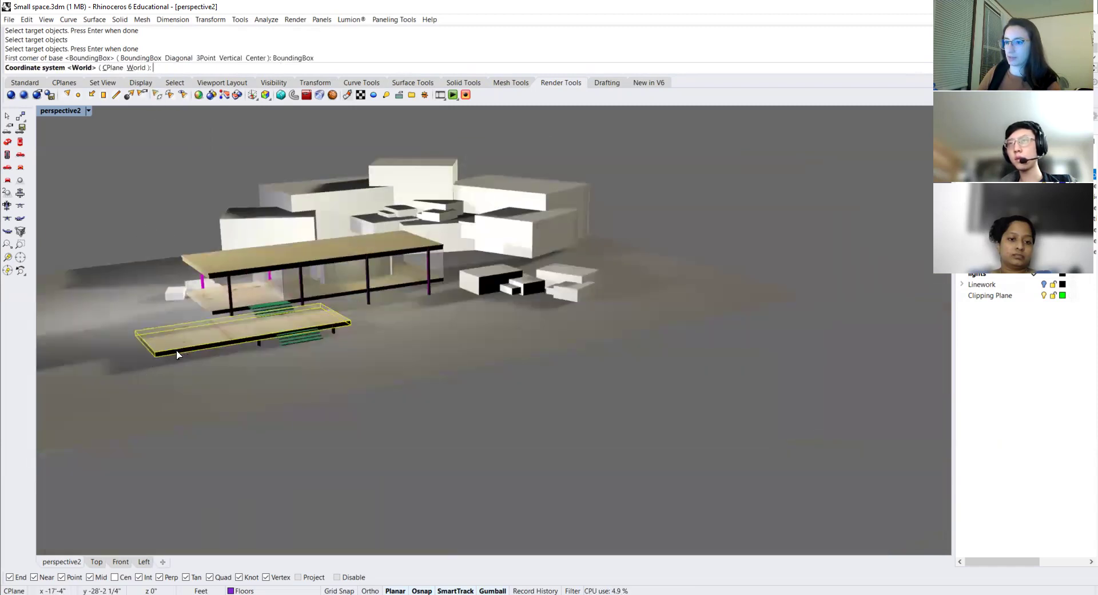
key("Return")
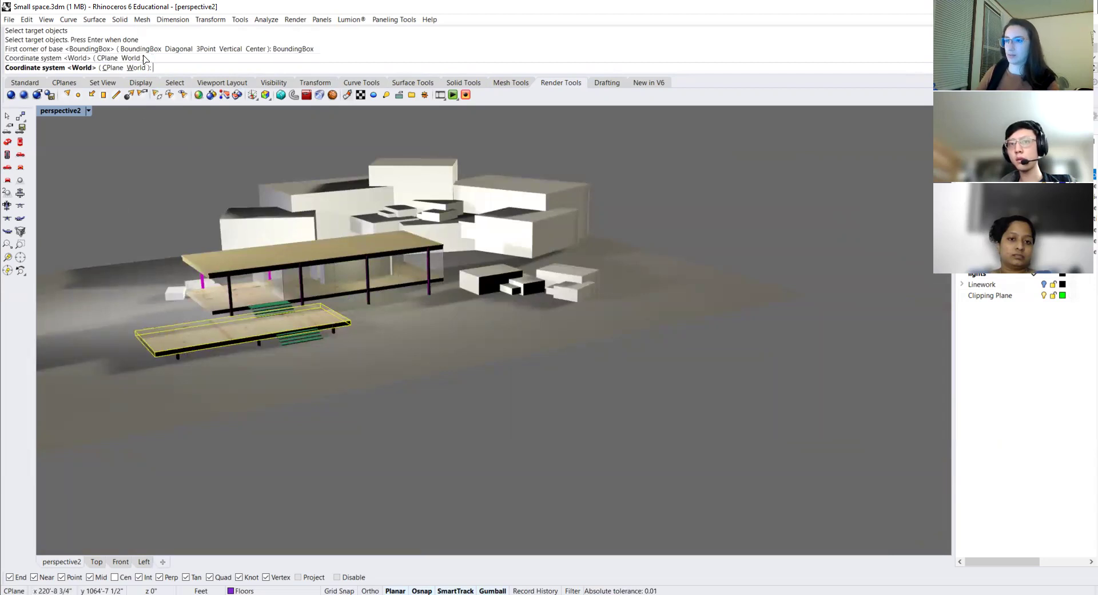
Apply a capped box mapping on channel 1 to the lower deck, drawing the mapping box freehand around the slab.
scroll(291, 378, "up", 5)
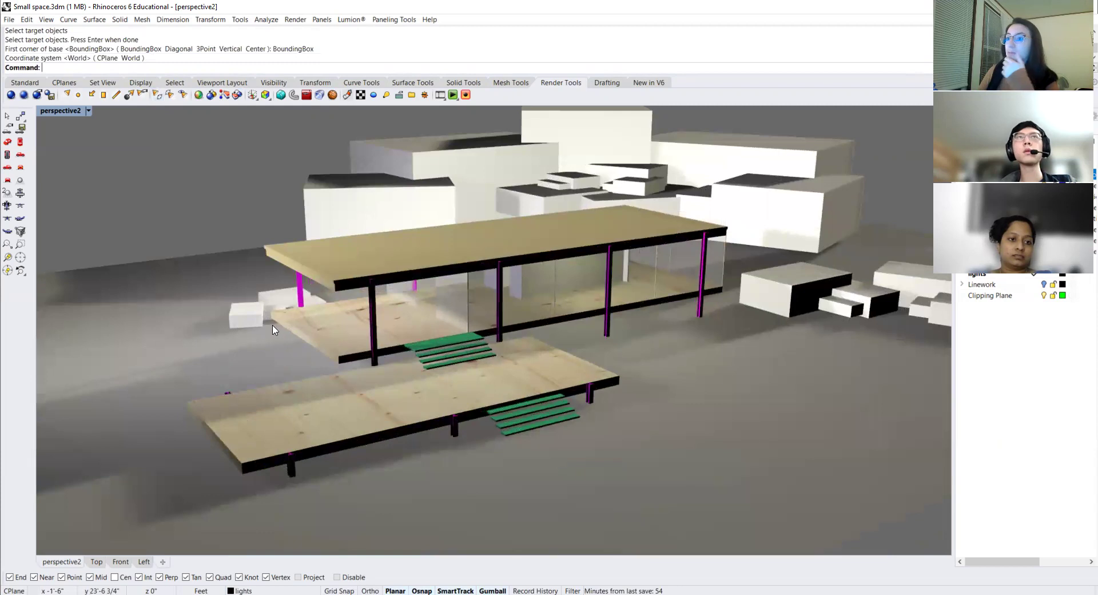
left_click(280, 426)
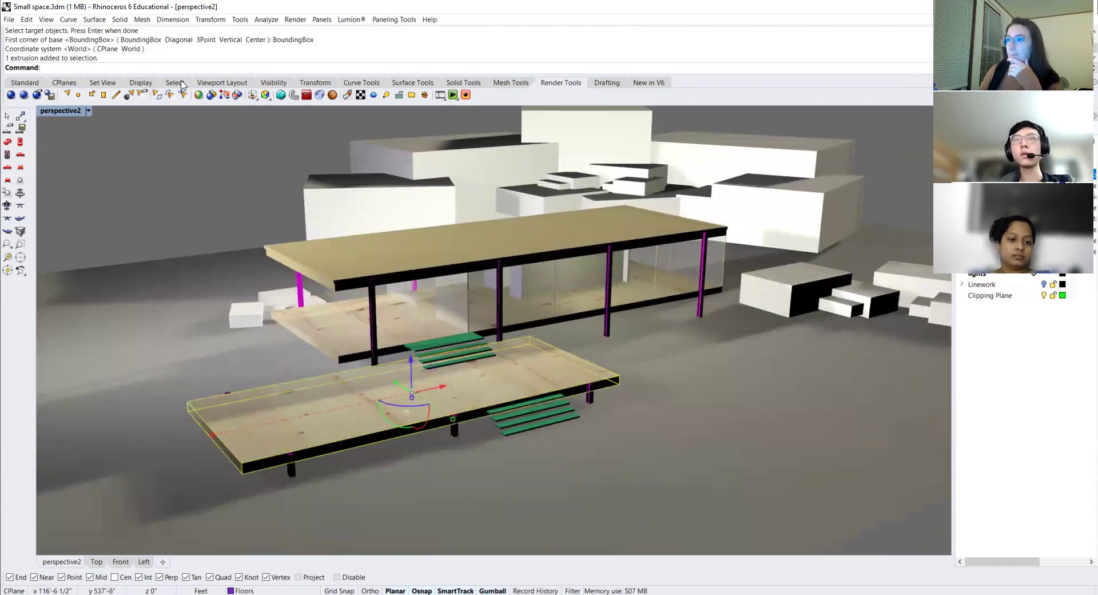
left_click(255, 97)
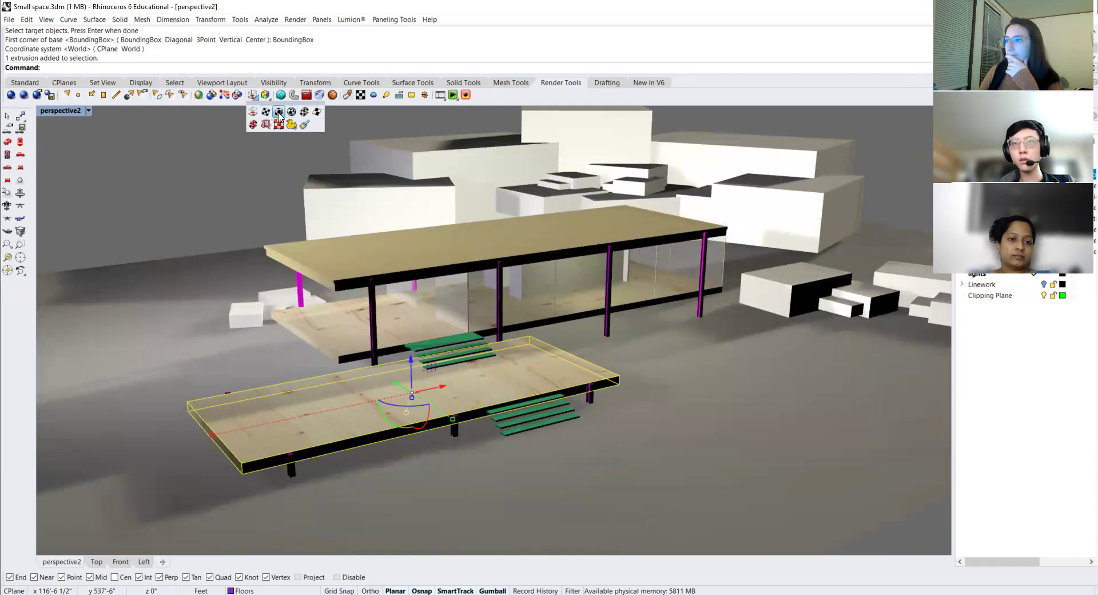
right_click(197, 127)
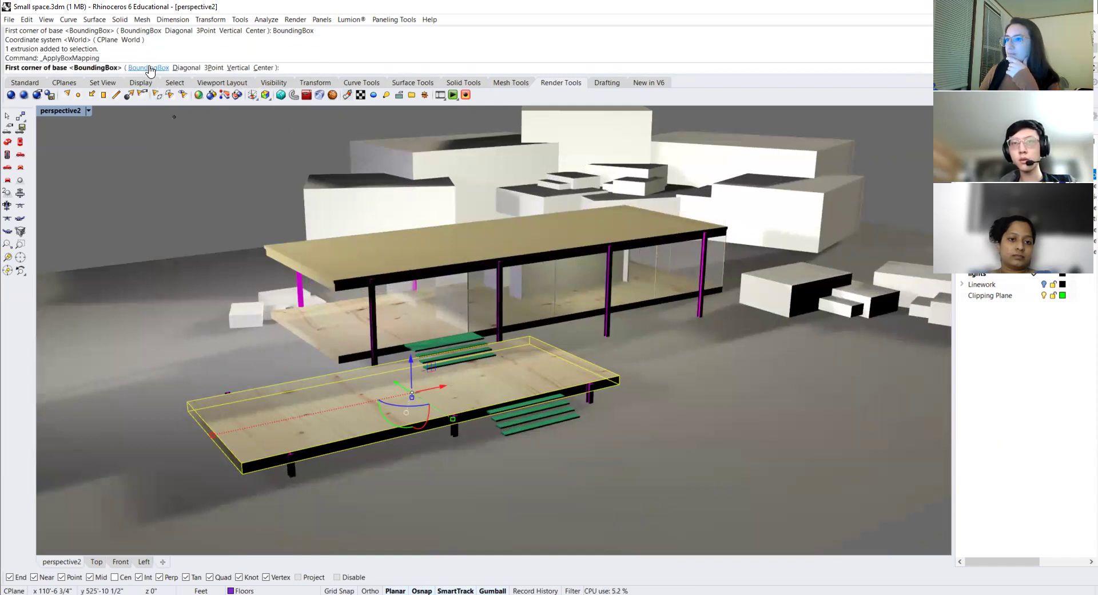
left_click(212, 508)
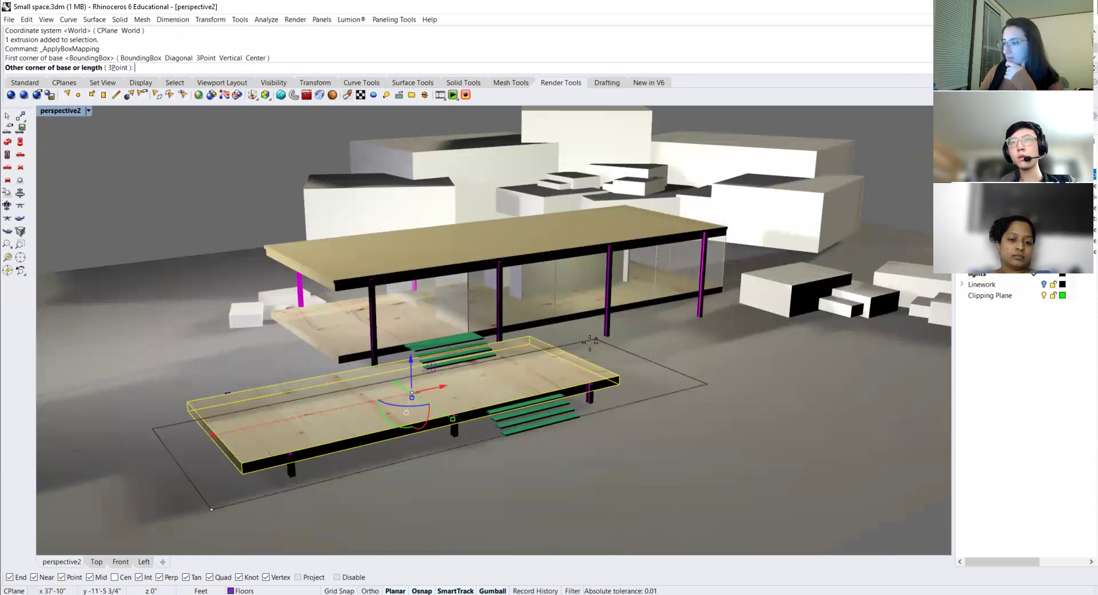
right_click_drag(710, 338, 578, 385)
scroll(564, 372, "down", 5)
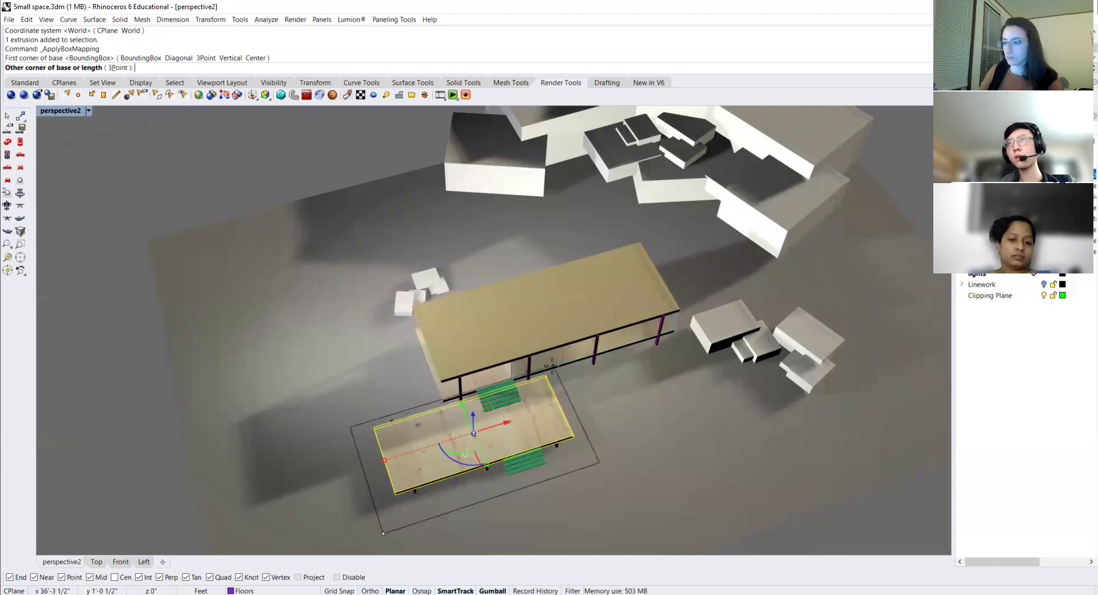
left_click(552, 356)
right_click_drag(552, 356, 511, 284)
left_click(399, 305)
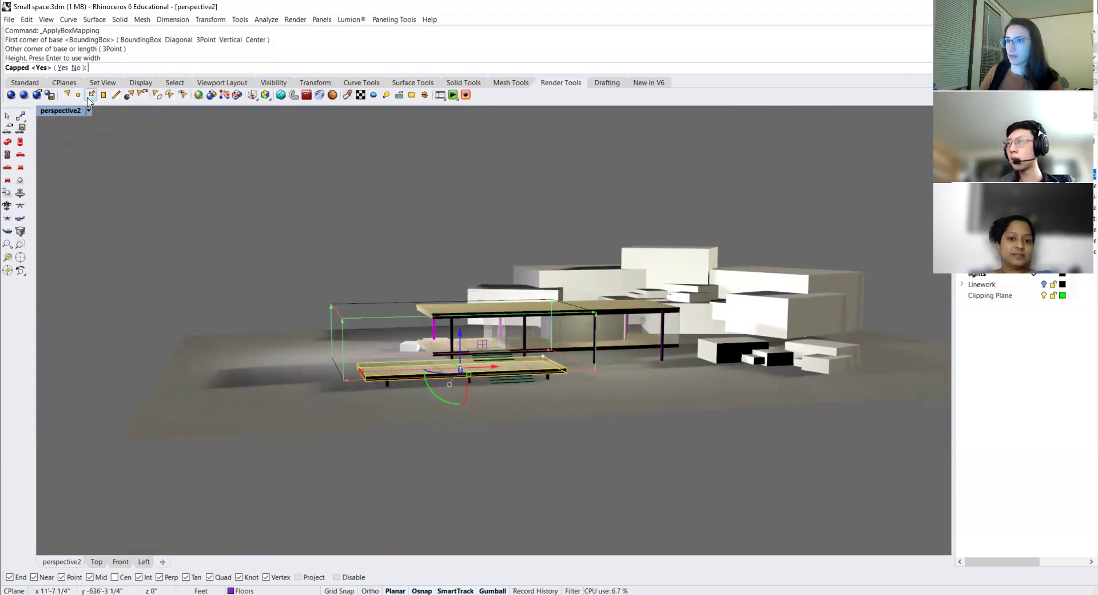
left_click(62, 68)
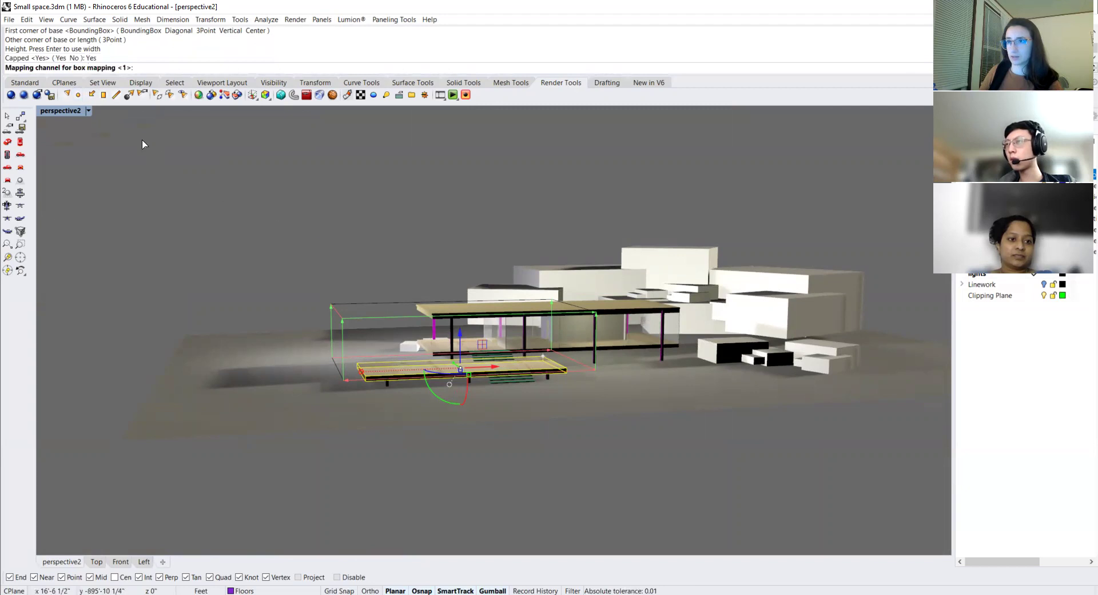
key("Return")
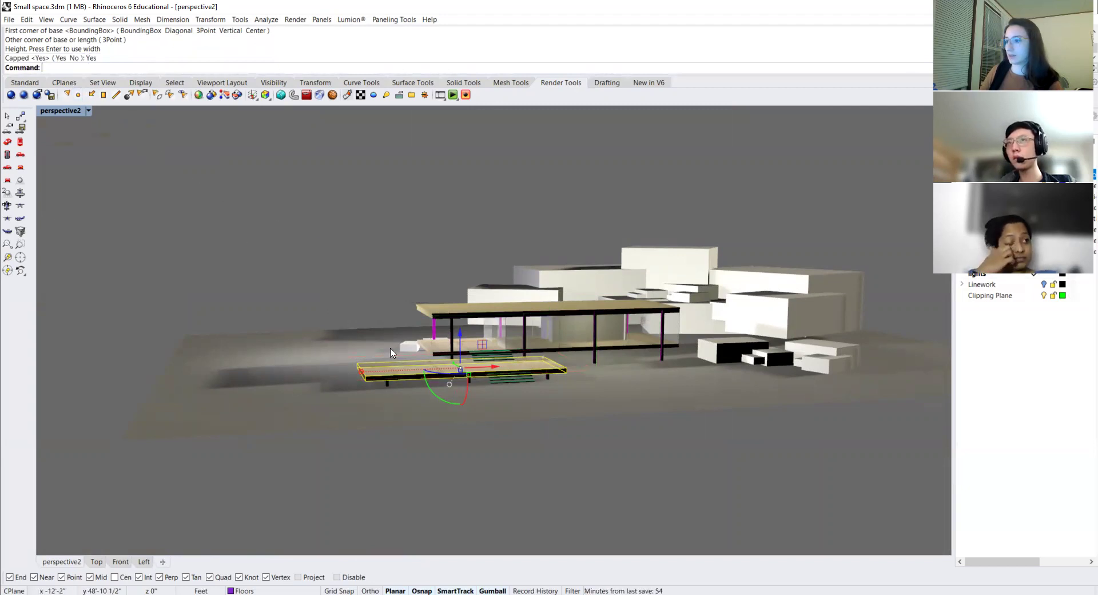
Show the mapping widget of the lower deck.
left_click(89, 112)
left_click(338, 137)
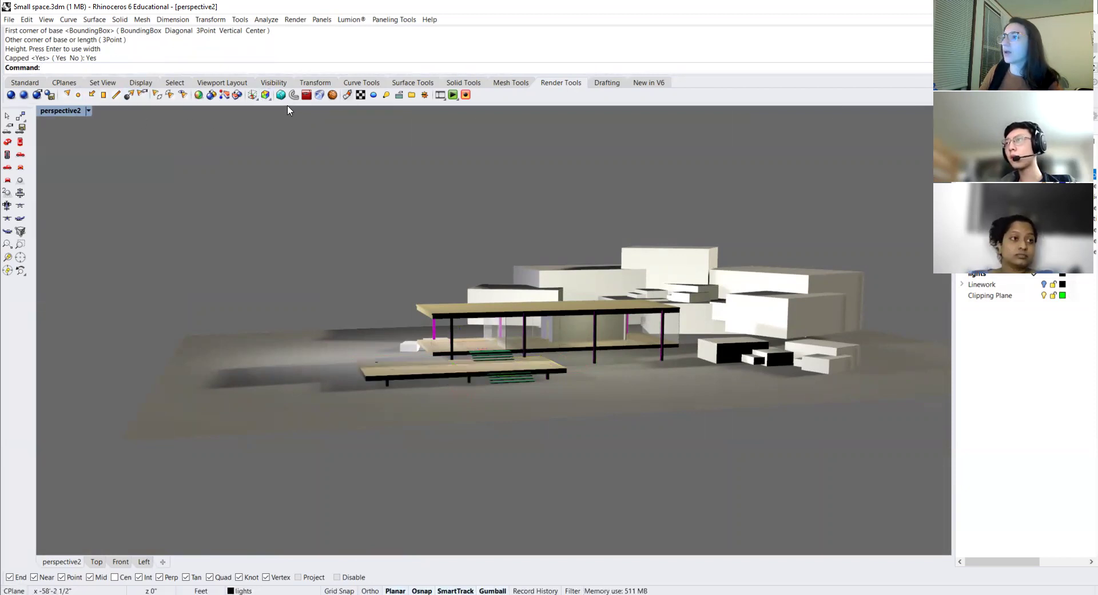
left_click(256, 98)
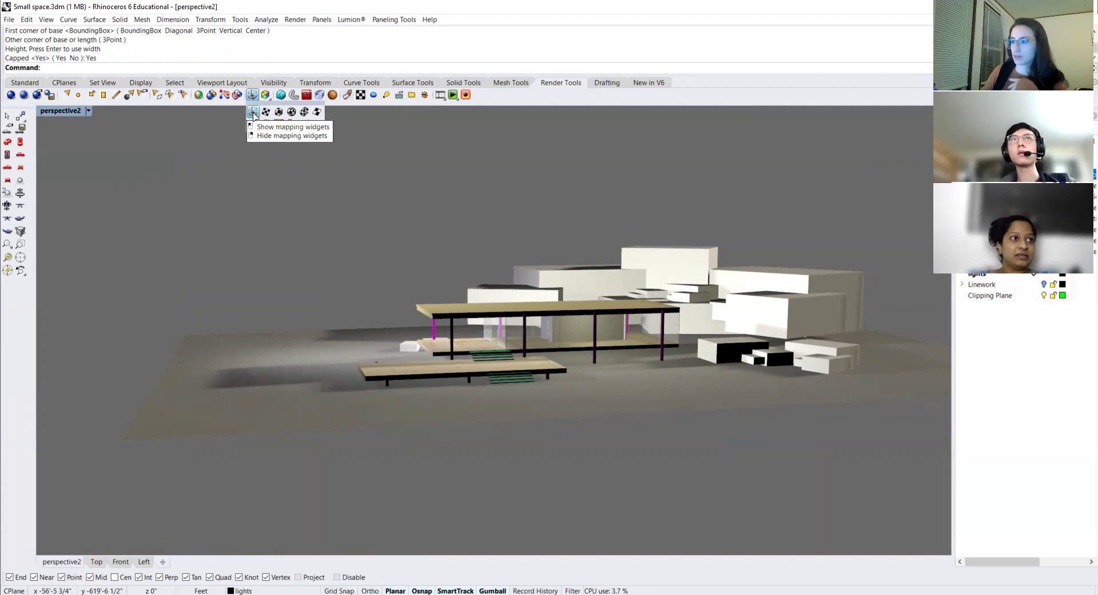
left_click(254, 113)
left_click(412, 372)
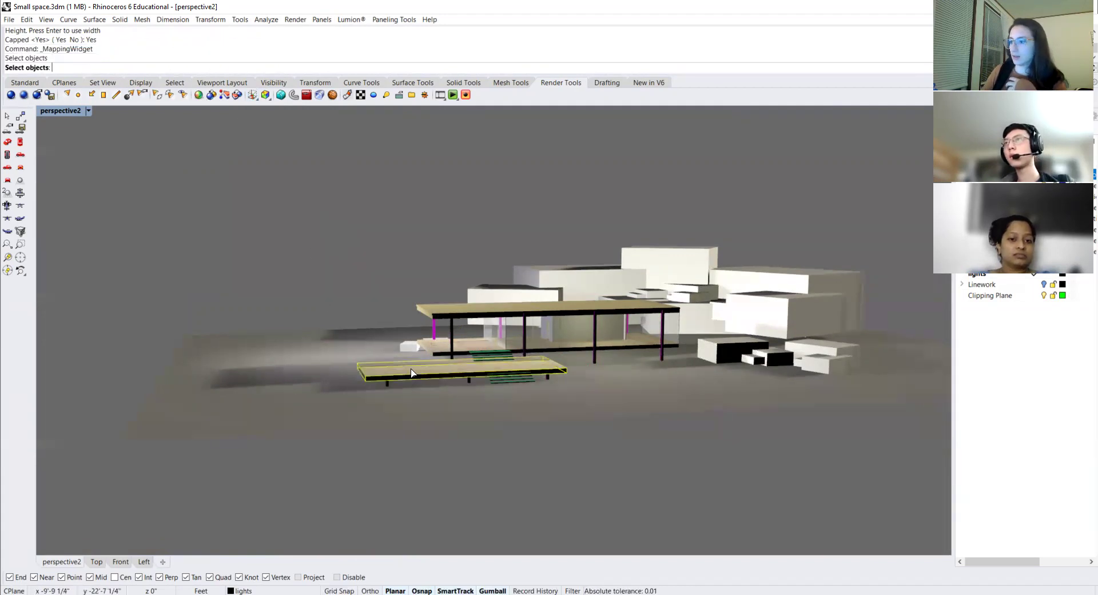
key("Return")
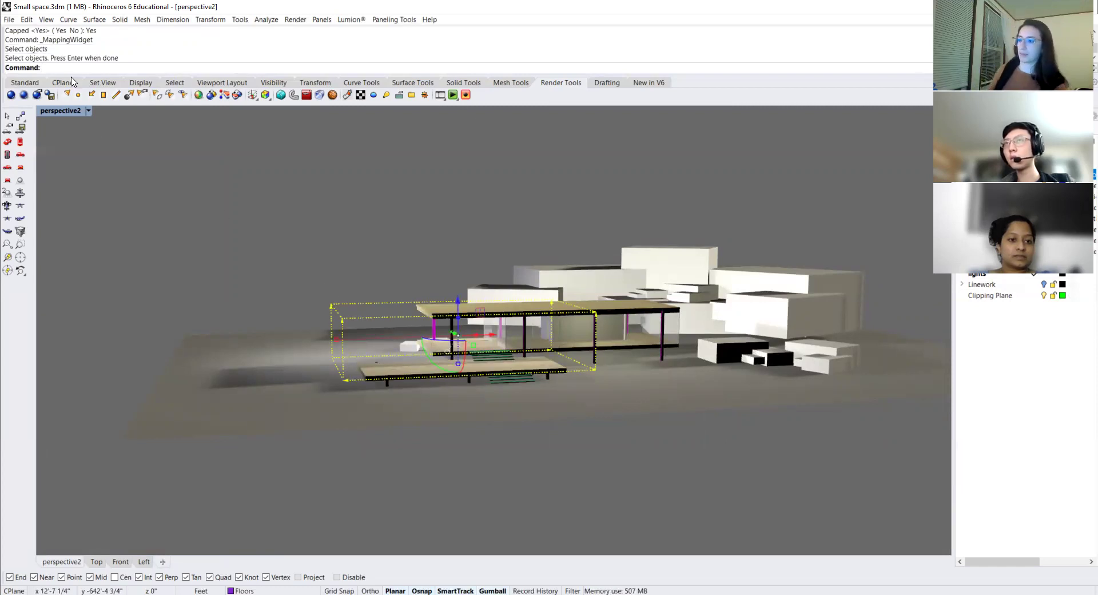
Move the lower deck's mapping box slightly along the vertical axis and rescale it across the deck's width.
right_click_drag(463, 325, 508, 413)
scroll(508, 413, "up", 4)
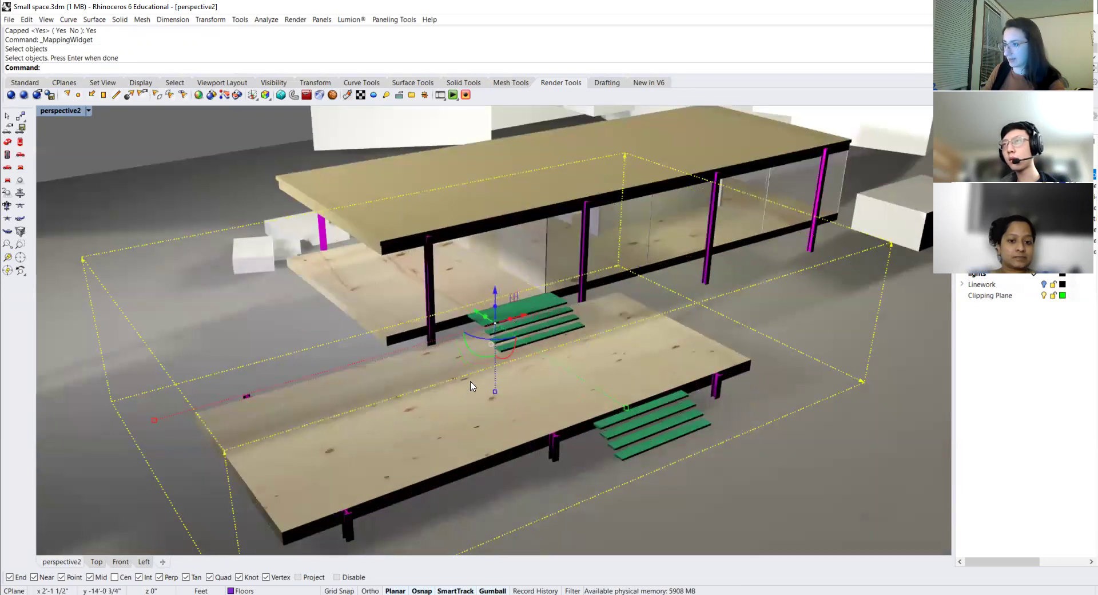
scroll(472, 386, "down", 5)
left_click_drag(482, 311, 482, 314)
right_click_drag(621, 343, 559, 389)
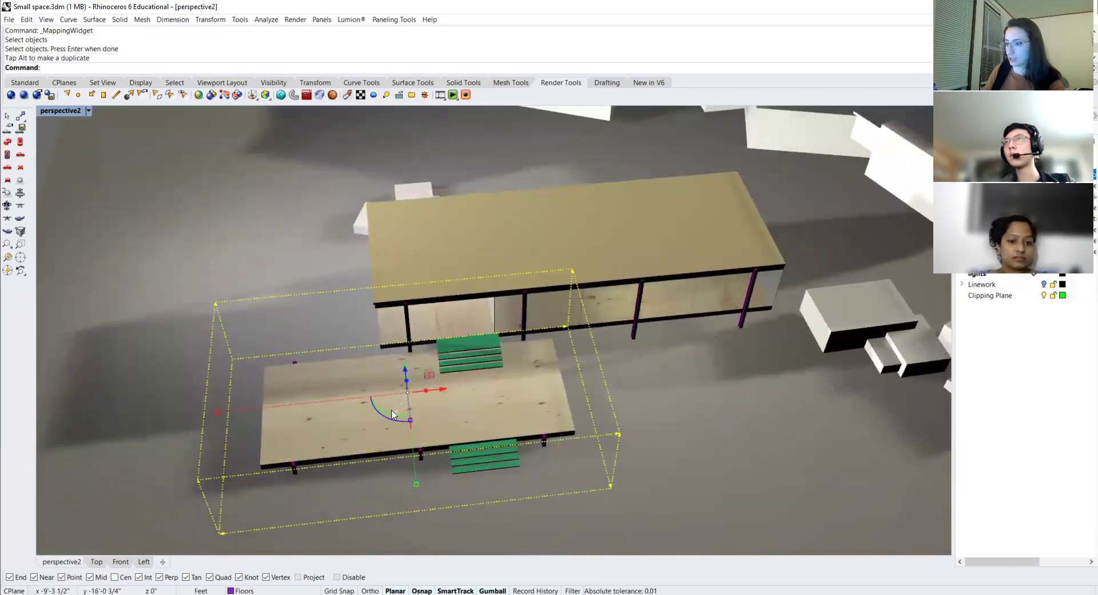
right_click_drag(574, 412, 621, 421)
mouse_move(632, 413)
left_mouse_down()
mouse_move(617, 406)
mouse_move(688, 447)
mouse_move(611, 412)
mouse_move(630, 420)
left_mouse_up()
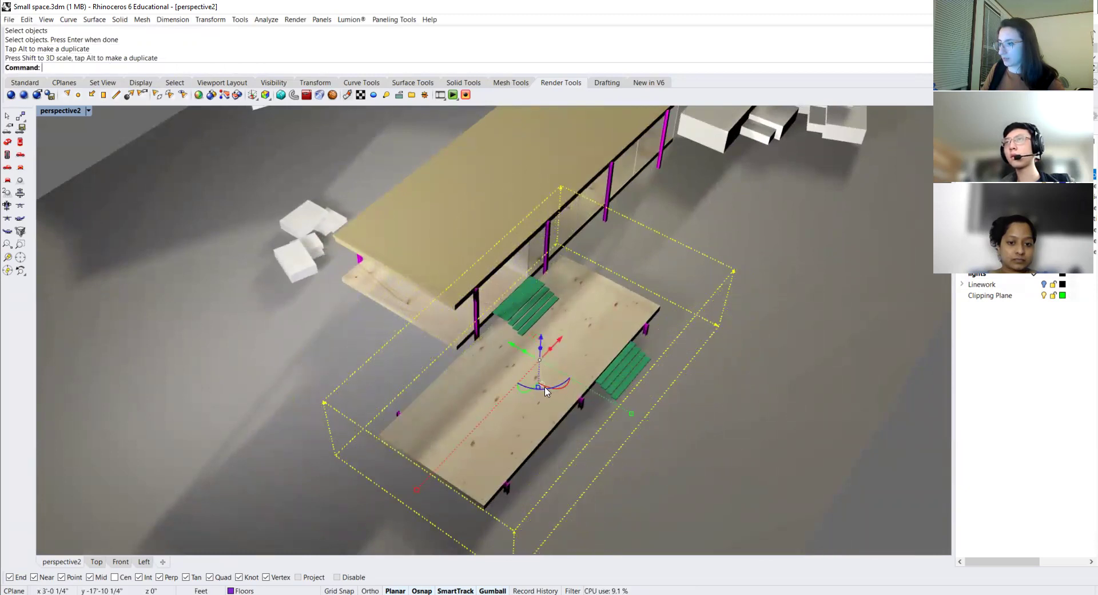
Undo the accidental shift of the lower deck and move its mapping box slightly instead.
left_click(579, 394)
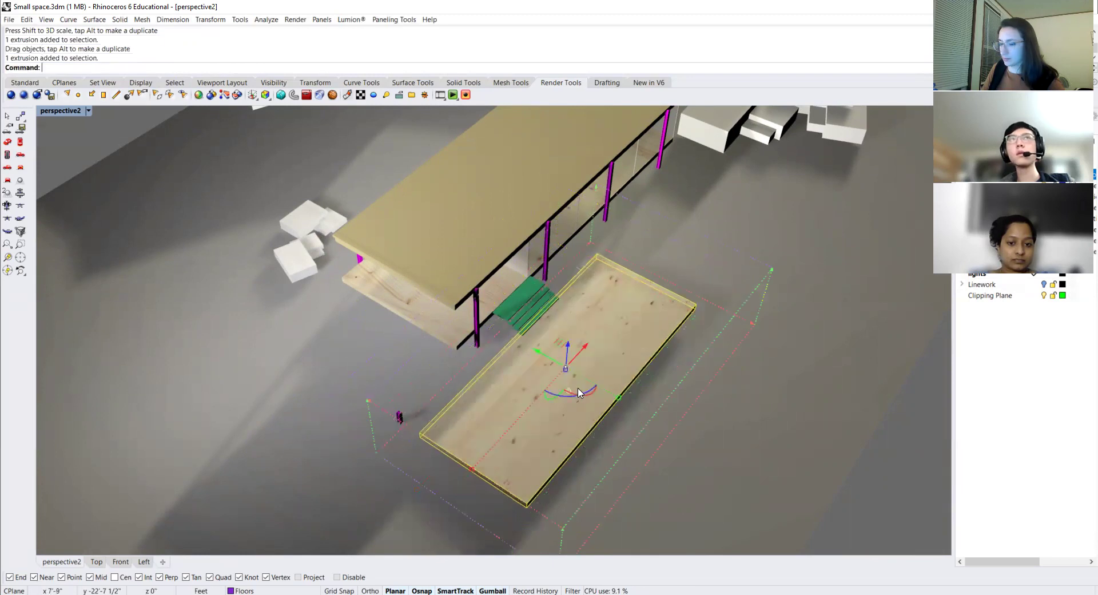
key("ctrl+z")
right_click_drag(560, 412, 571, 431)
left_click(613, 465)
left_click(614, 466)
left_click(643, 497)
right_click_drag(643, 497, 571, 342)
left_click_drag(570, 342, 613, 331)
right_click_drag(612, 332, 488, 382)
scroll(515, 383, "up", 3)
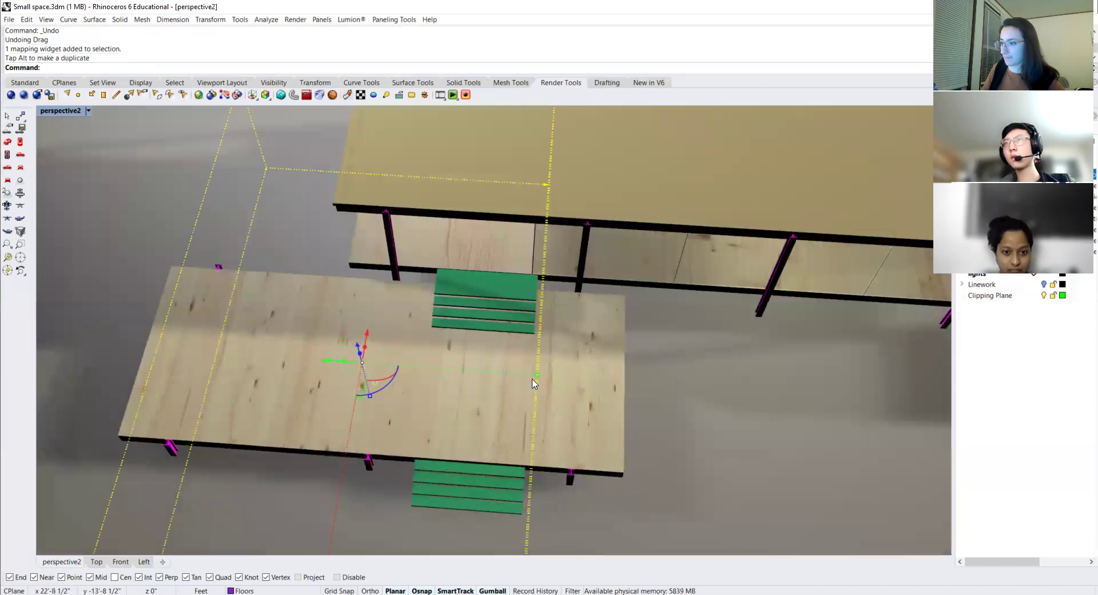
Shrink the lower deck's mapping box along the deck's length and across its width.
left_click_drag(537, 376, 483, 376)
scroll(435, 401, "down", 5)
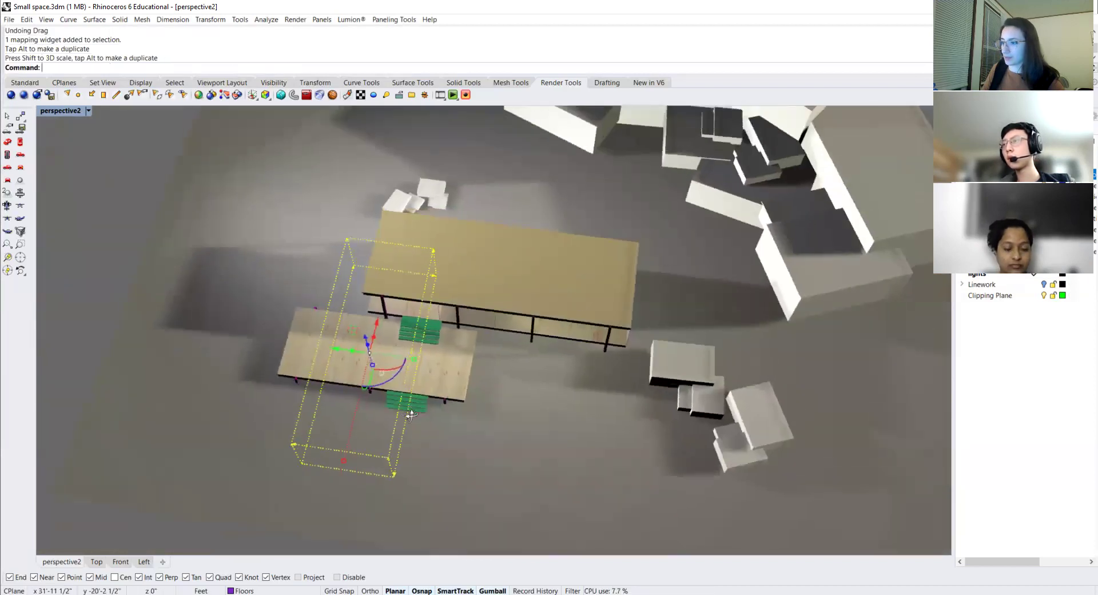
right_click_drag(412, 415, 294, 392)
left_click_drag(284, 382, 366, 326)
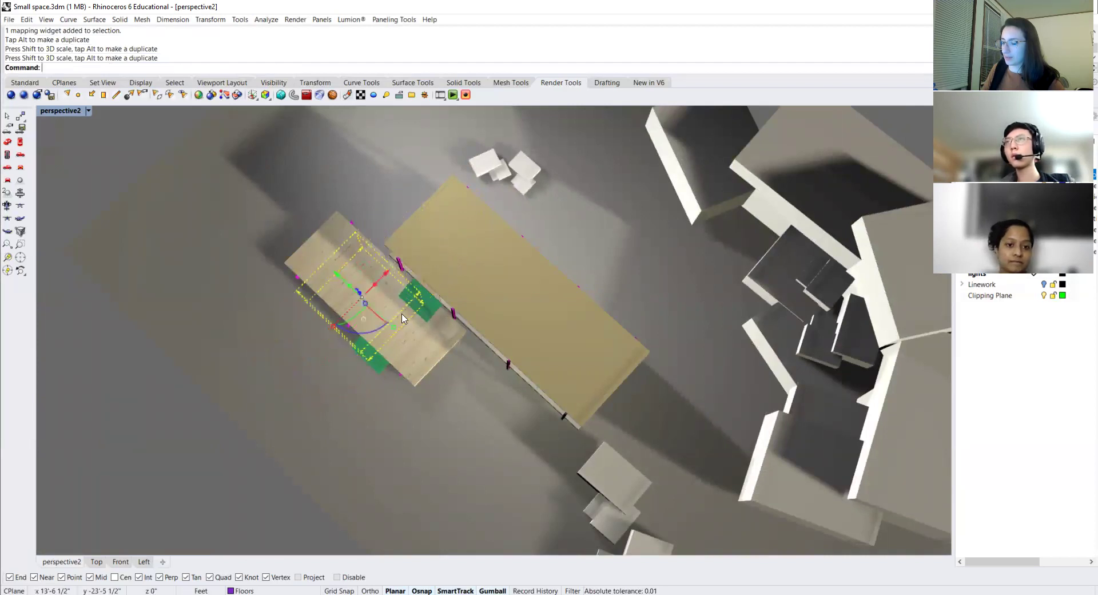
Scale the lower deck's mapping box down further in both horizontal directions for a finer wood texture.
scroll(380, 335, "up", 5)
right_click_drag(379, 335, 518, 277)
scroll(375, 440, "up", 5)
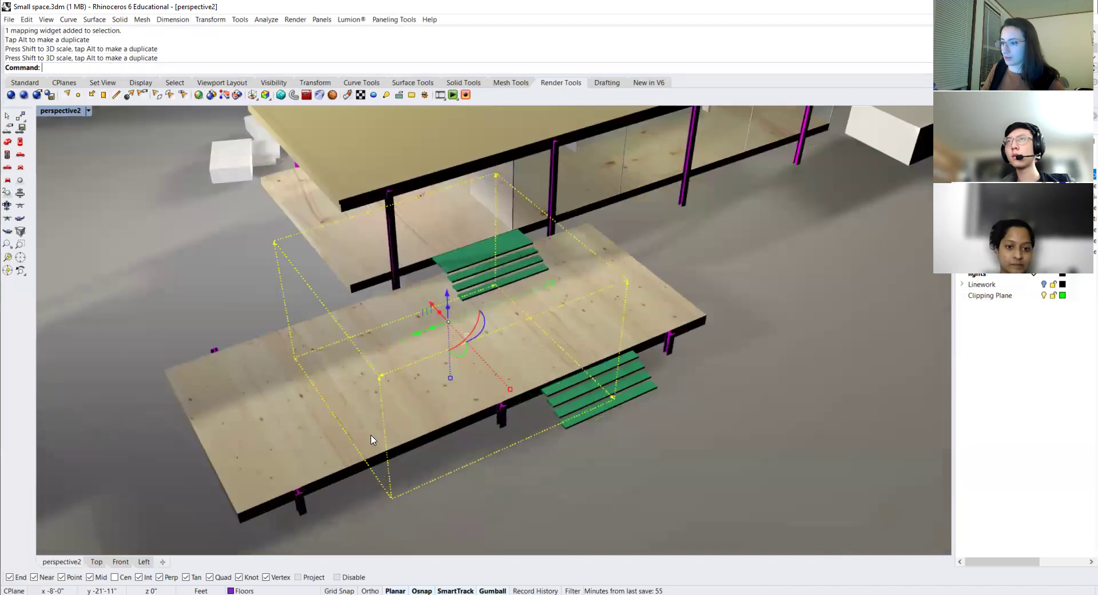
left_click_drag(563, 376, 544, 354)
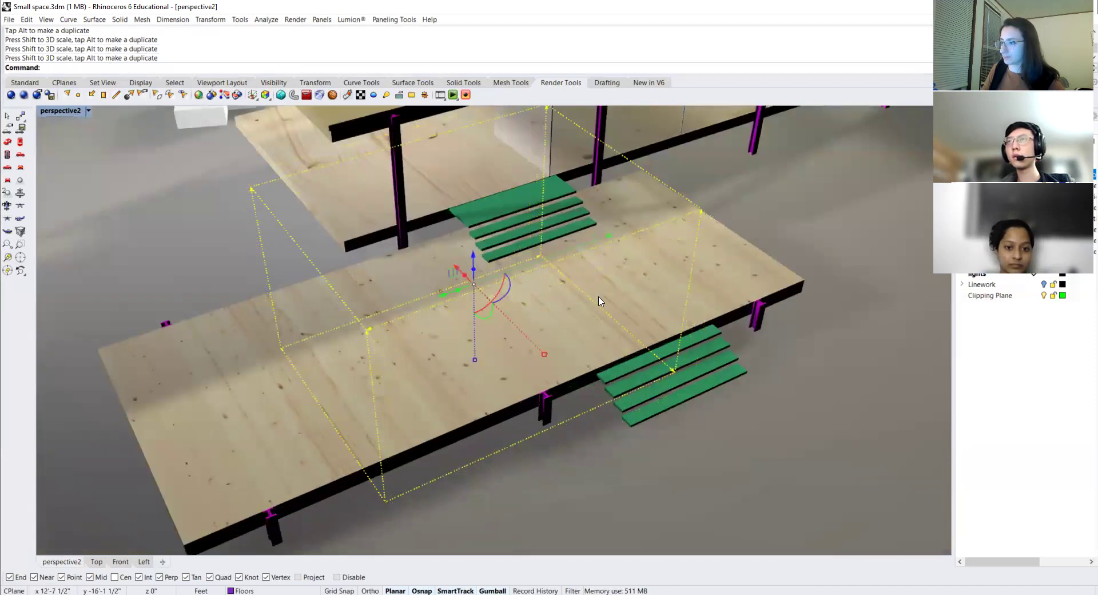
left_click_drag(610, 234, 549, 262)
scroll(527, 283, "down", 4)
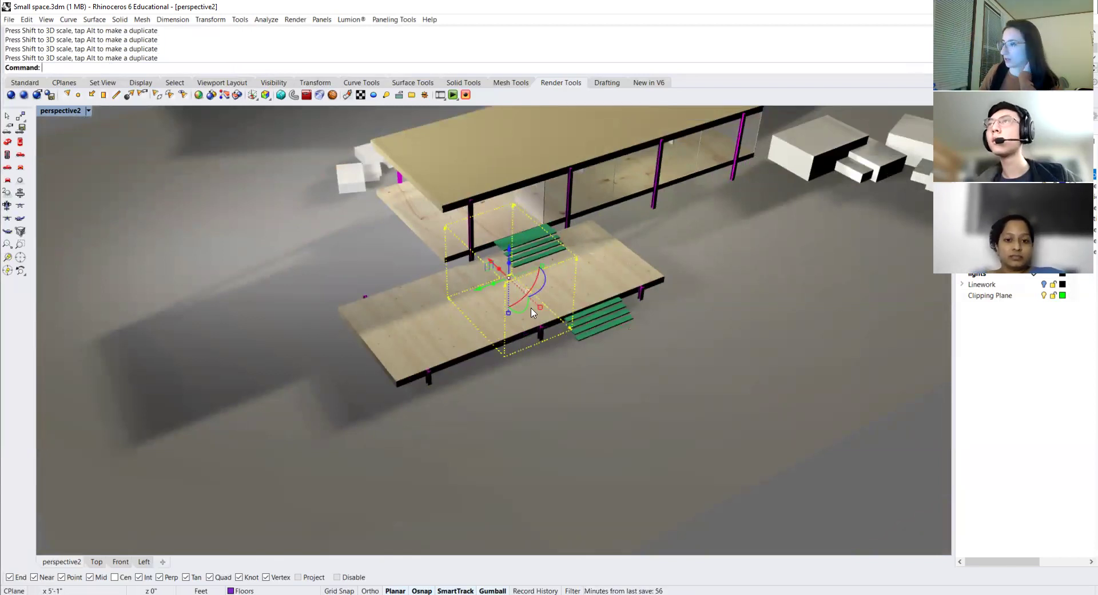
right_click_drag(530, 299, 513, 329)
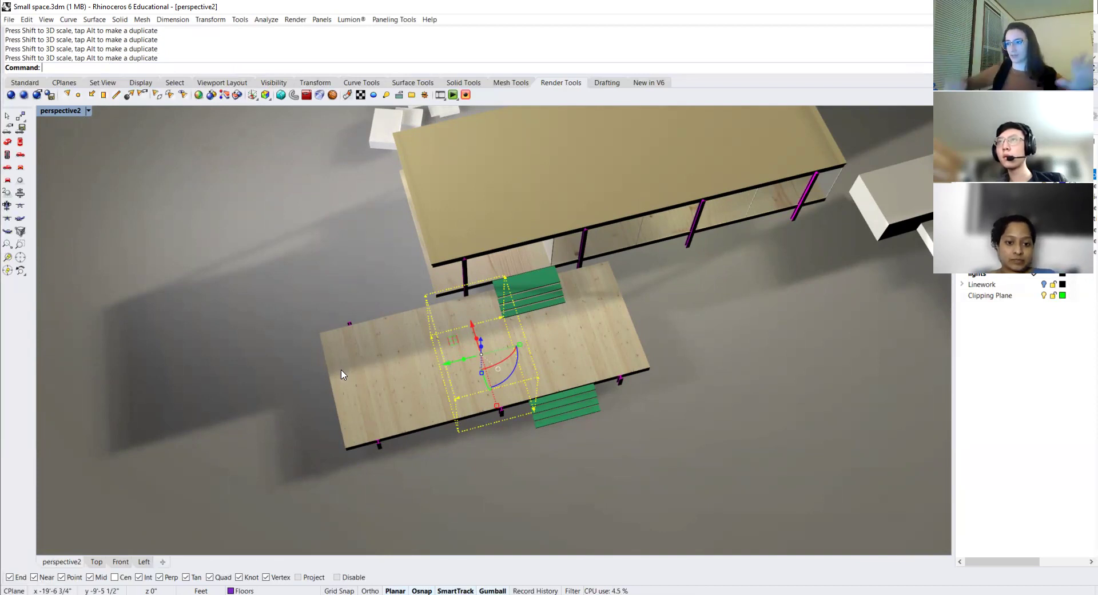
Examine the wood texture on the lower deck from close up and from a distance.
scroll(392, 326, "down", 3)
scroll(461, 319, "down", 2)
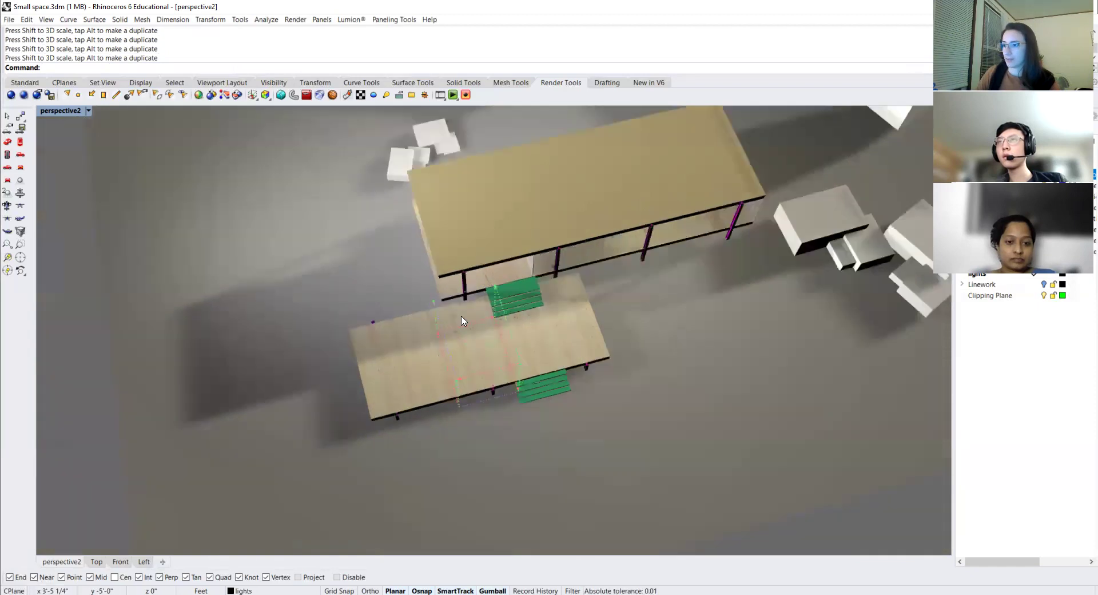
scroll(321, 343, "down", 2)
right_click_drag(284, 365, 527, 324)
scroll(503, 328, "up", 5)
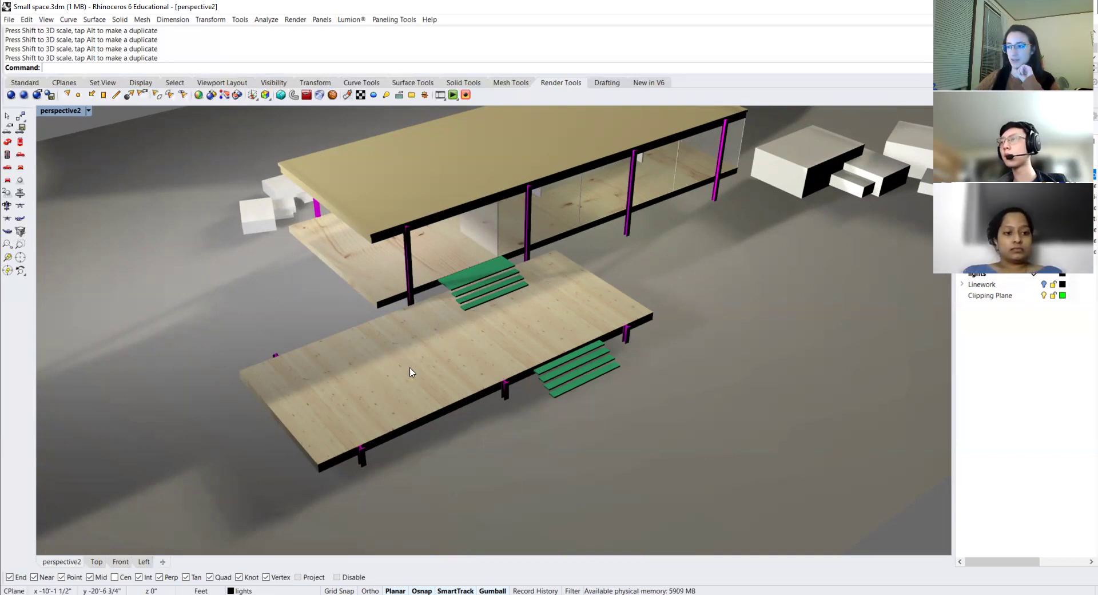
scroll(400, 385, "up", 2)
left_click(400, 386)
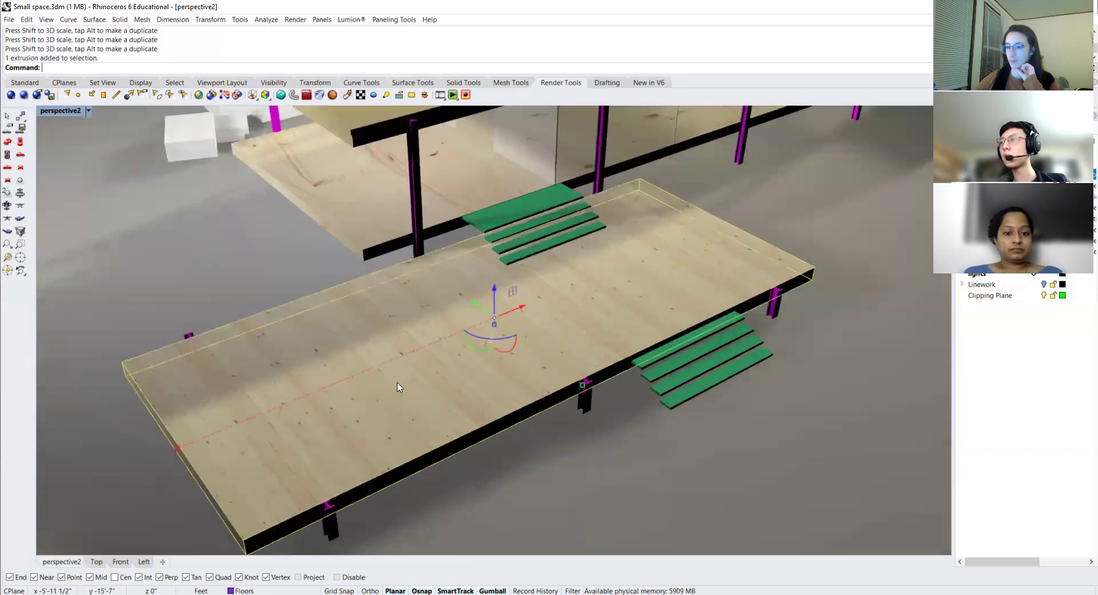
scroll(409, 365, "down", 2)
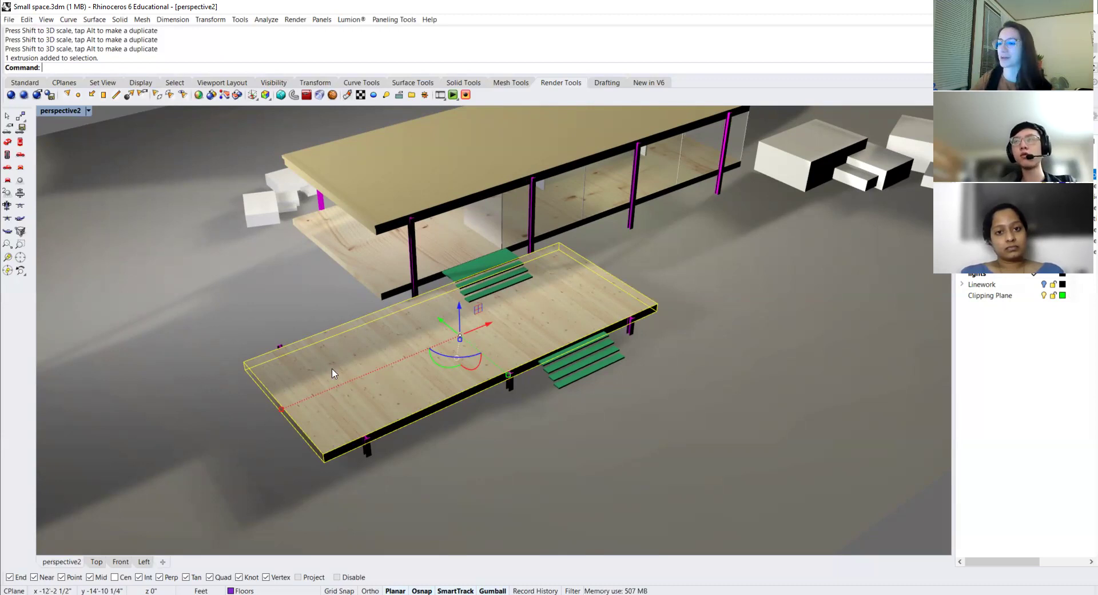
scroll(246, 275, "down", 5)
left_click(227, 198)
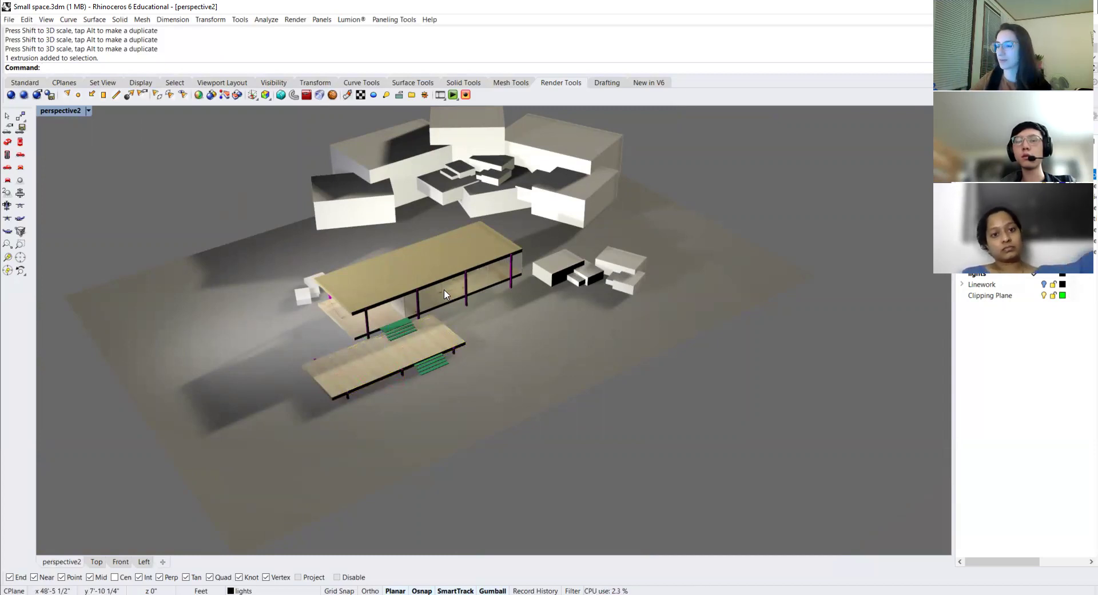
scroll(369, 318, "up", 2)
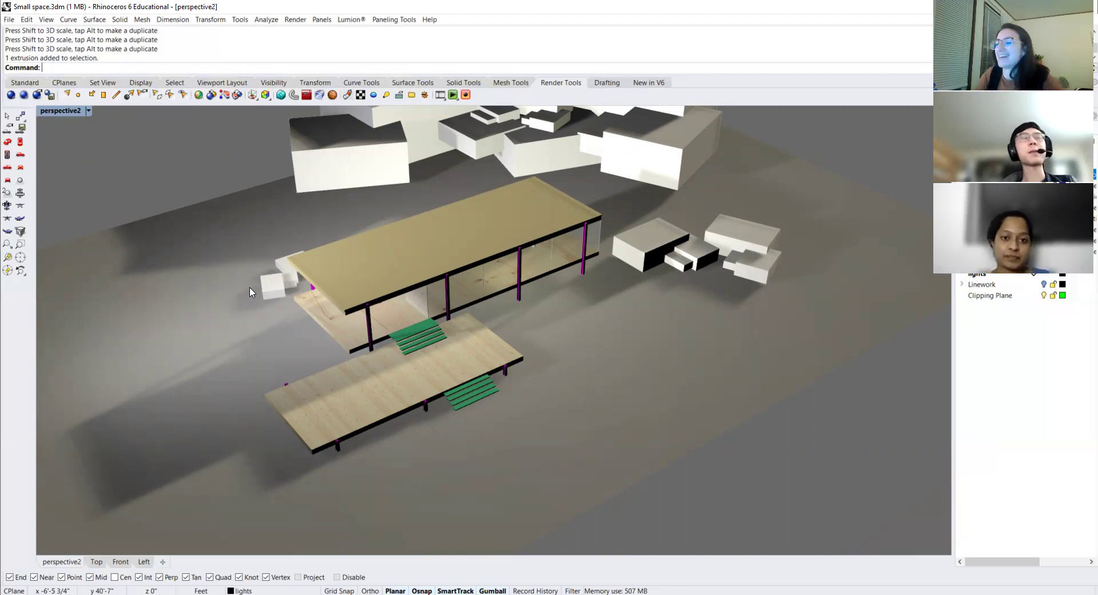
scroll(559, 304, "down", 3)
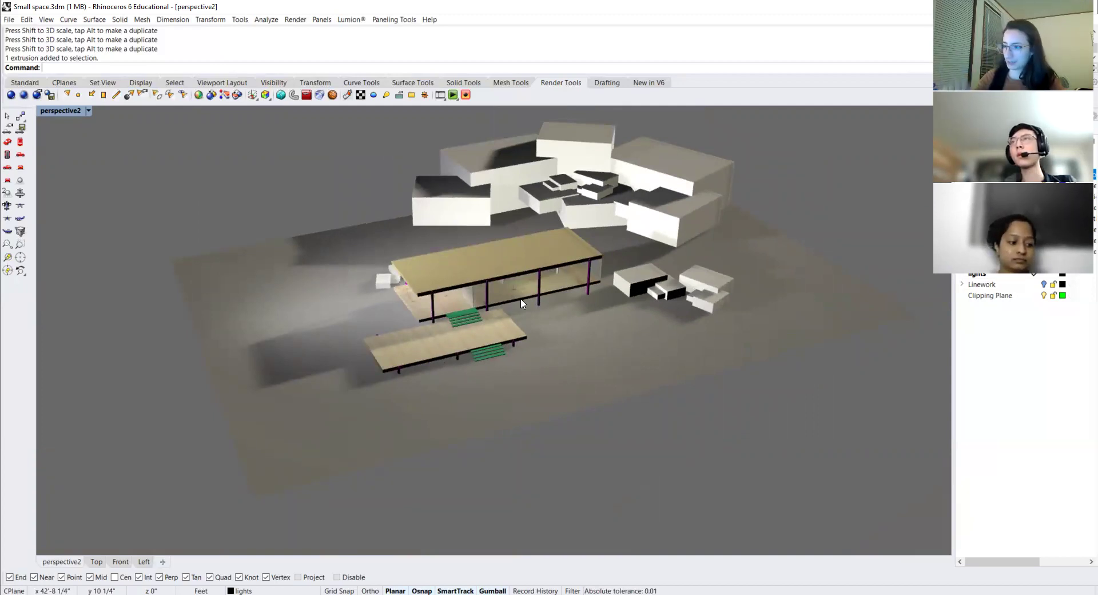
right_click_drag(521, 303, 438, 344)
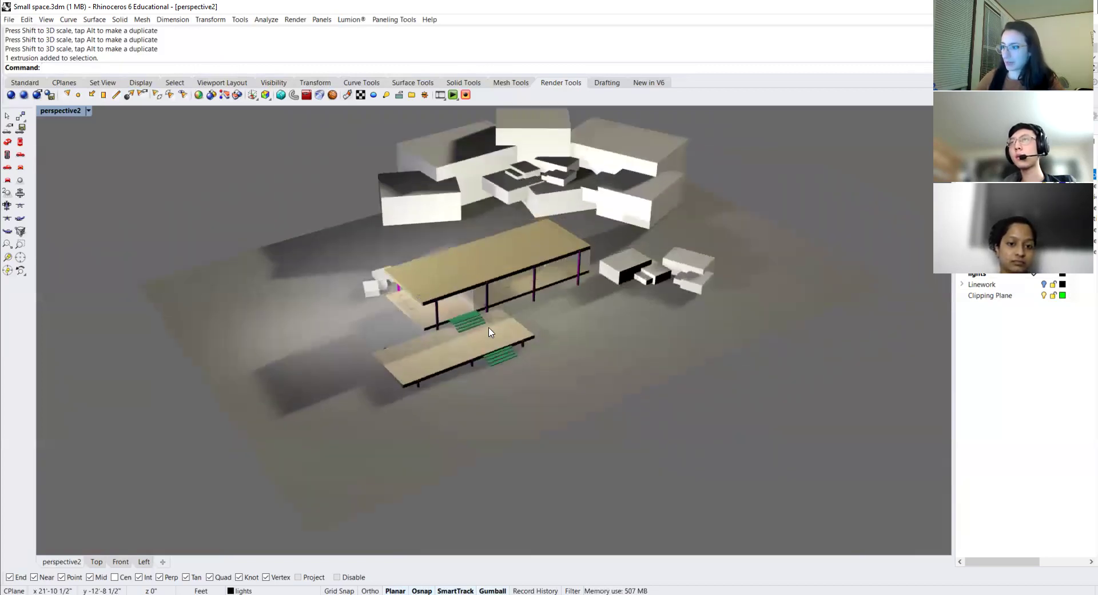
scroll(436, 344, "up", 5)
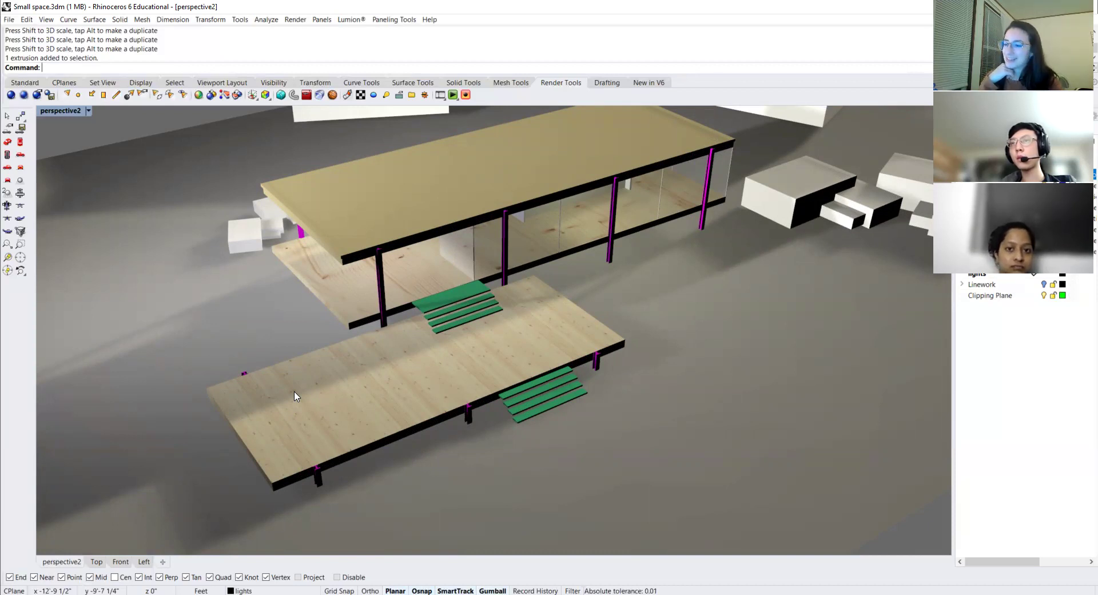
scroll(473, 353, "down", 3)
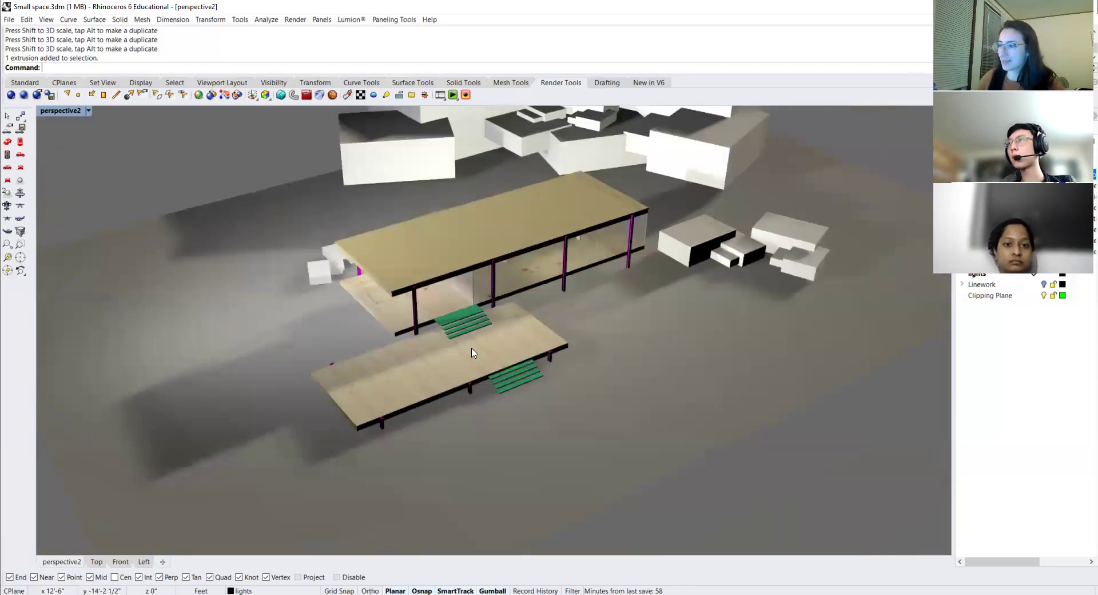
scroll(461, 362, "down", 4)
right_click_drag(461, 363, 499, 317)
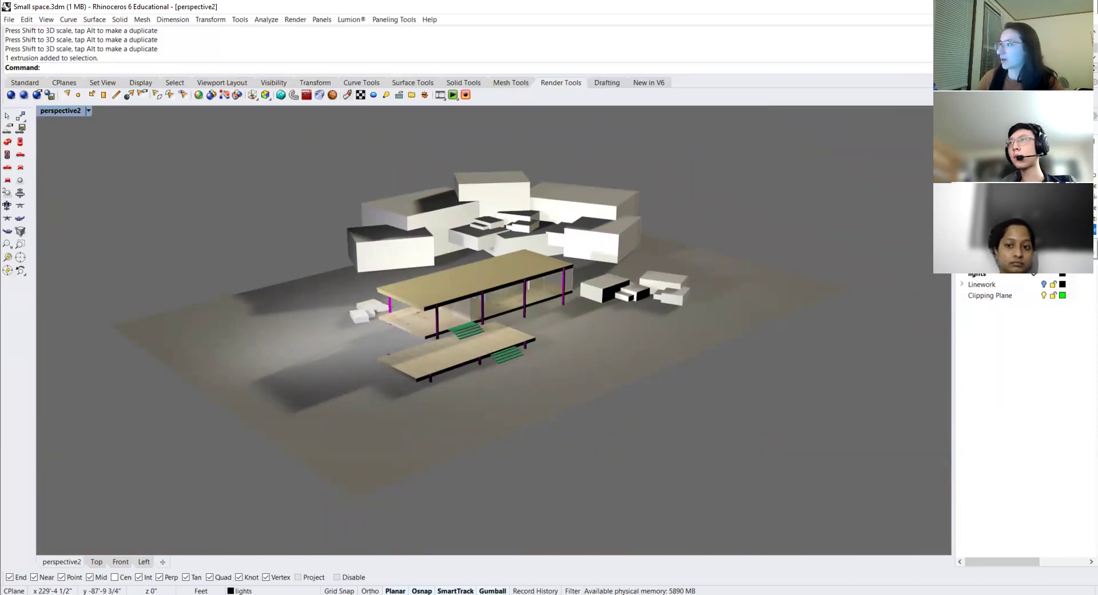
Change the magenta columns' layer material to the Metal type with the Steel preset colour.
left_click(802, 227)
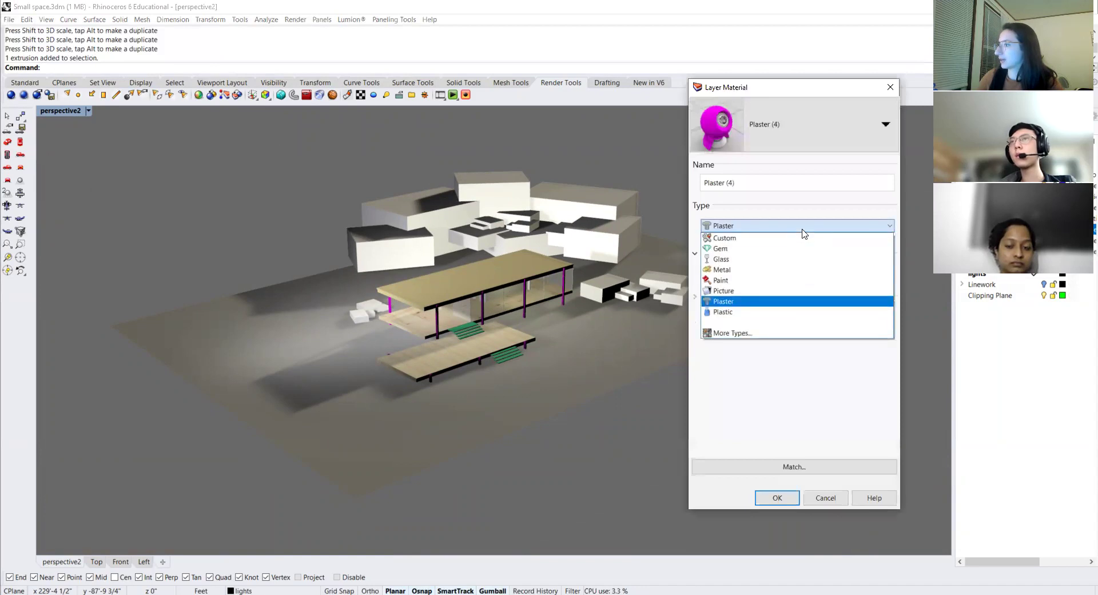
left_click(733, 271)
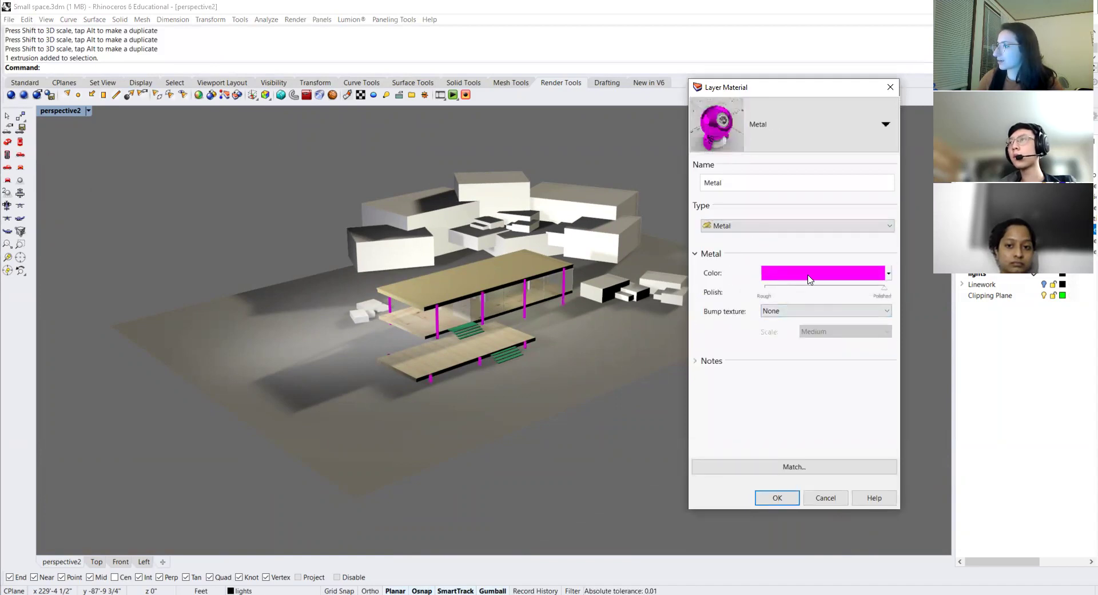
left_click(840, 278)
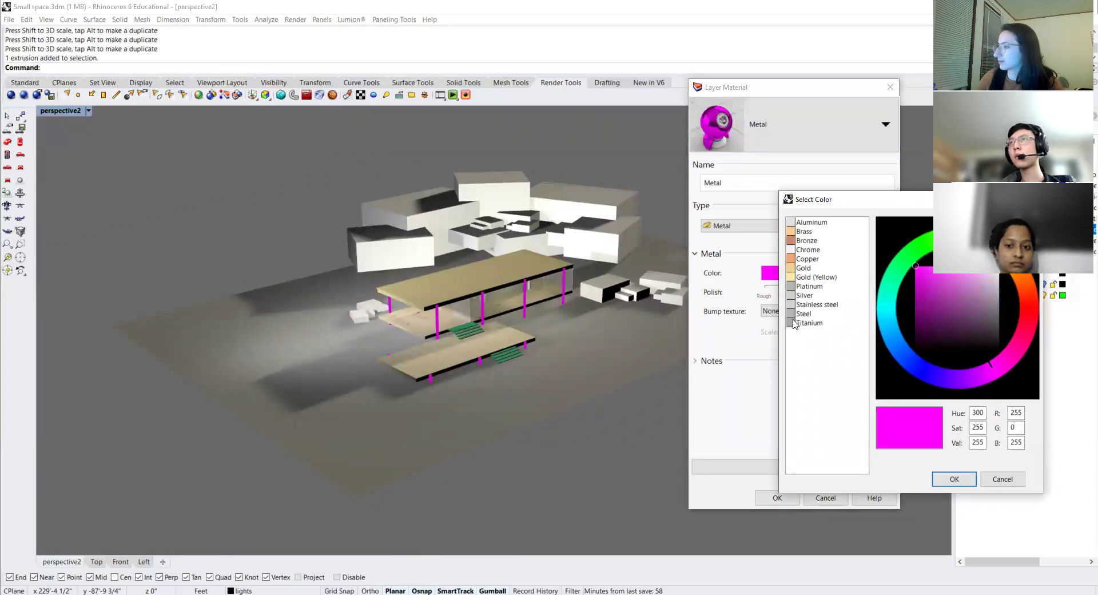
left_click(796, 314)
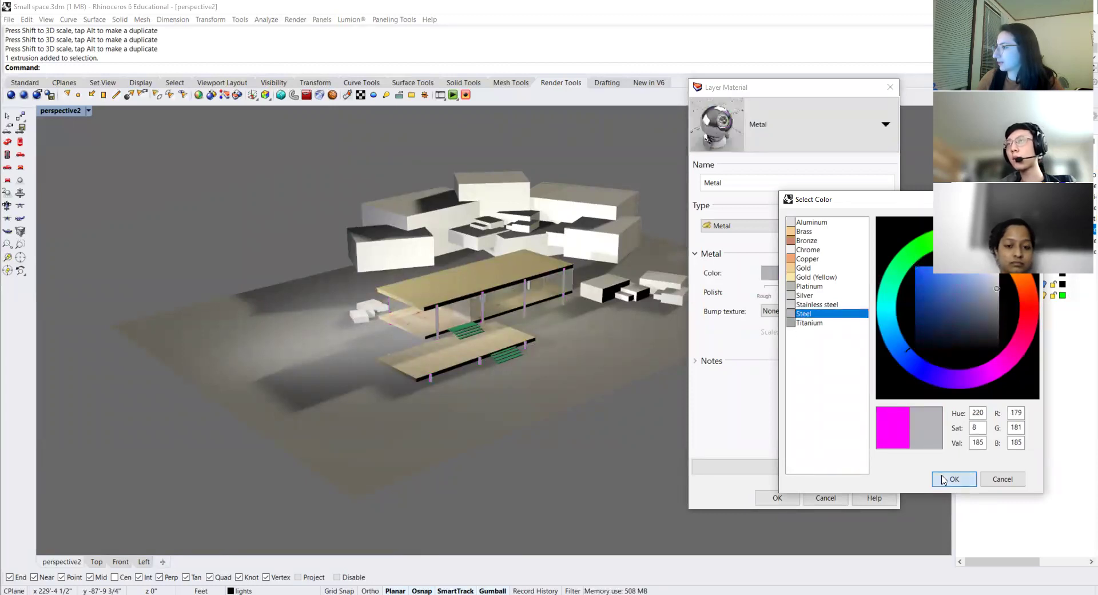
left_click(954, 479)
left_click(778, 498)
Examine the metal finish of the pavilion's columns from close up, from low angles and from a distance.
scroll(418, 326, "up", 10)
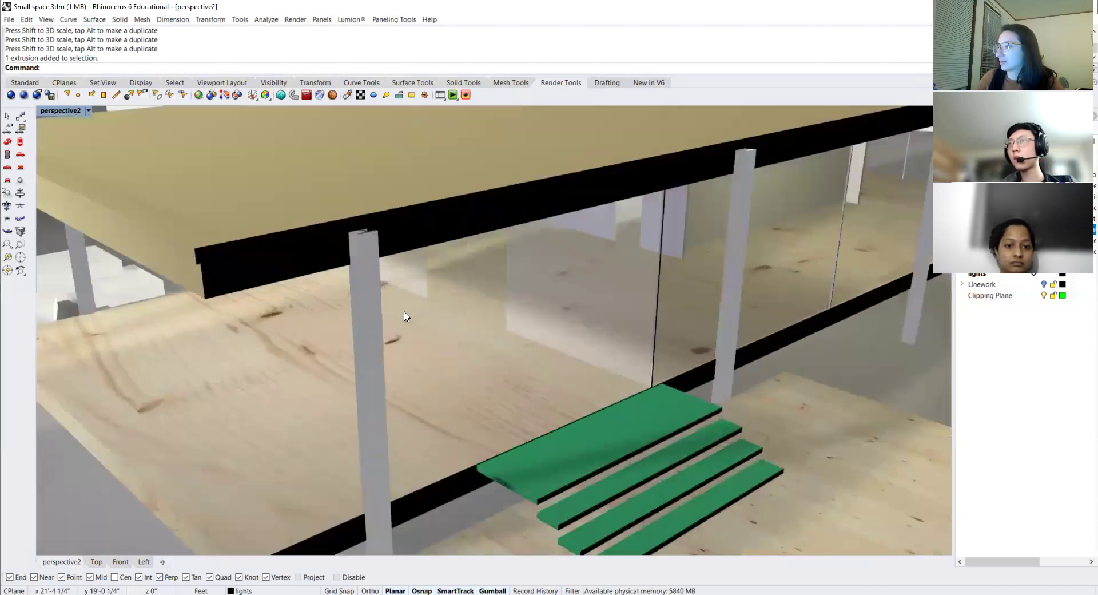
scroll(403, 314, "down", 5)
right_click_drag(478, 306, 538, 291)
scroll(696, 183, "up", 8)
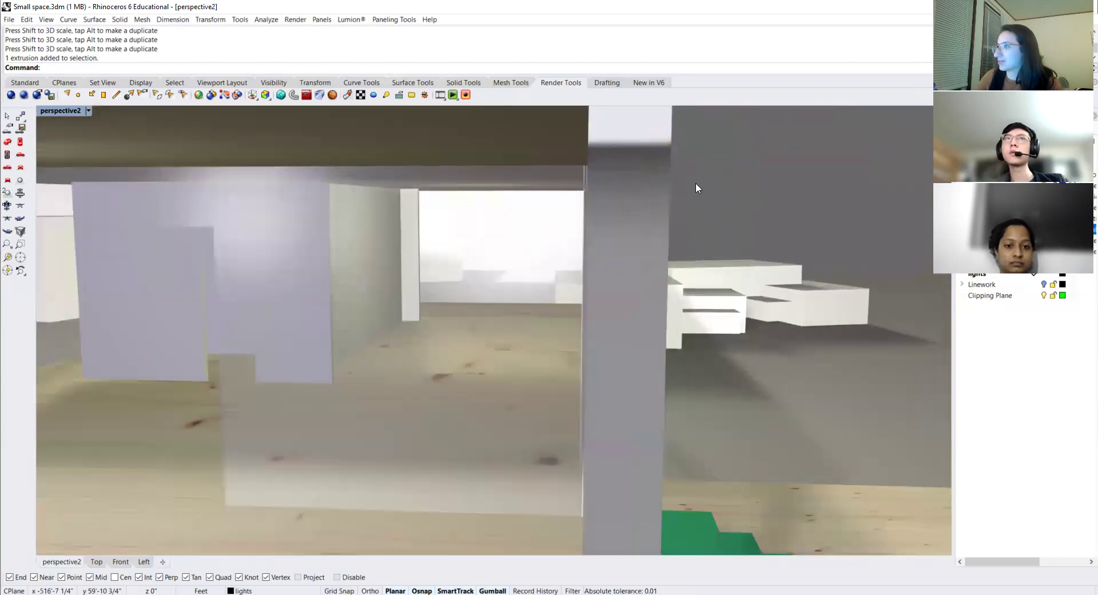
scroll(610, 227, "down", 10)
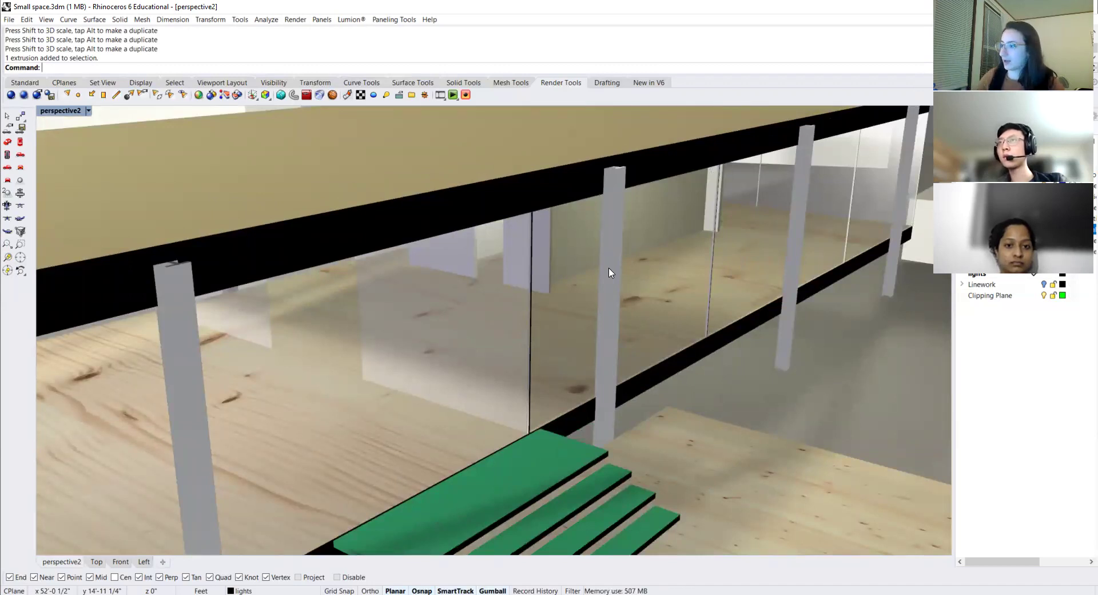
scroll(532, 286, "down", 5)
scroll(532, 286, "down", 5)
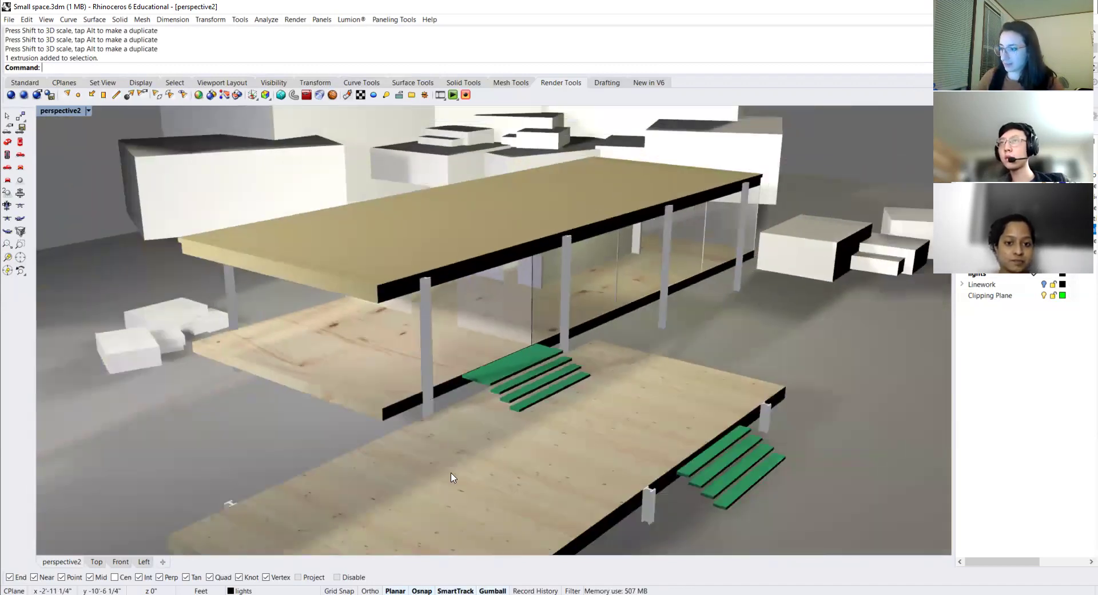
scroll(416, 388, "up", 4)
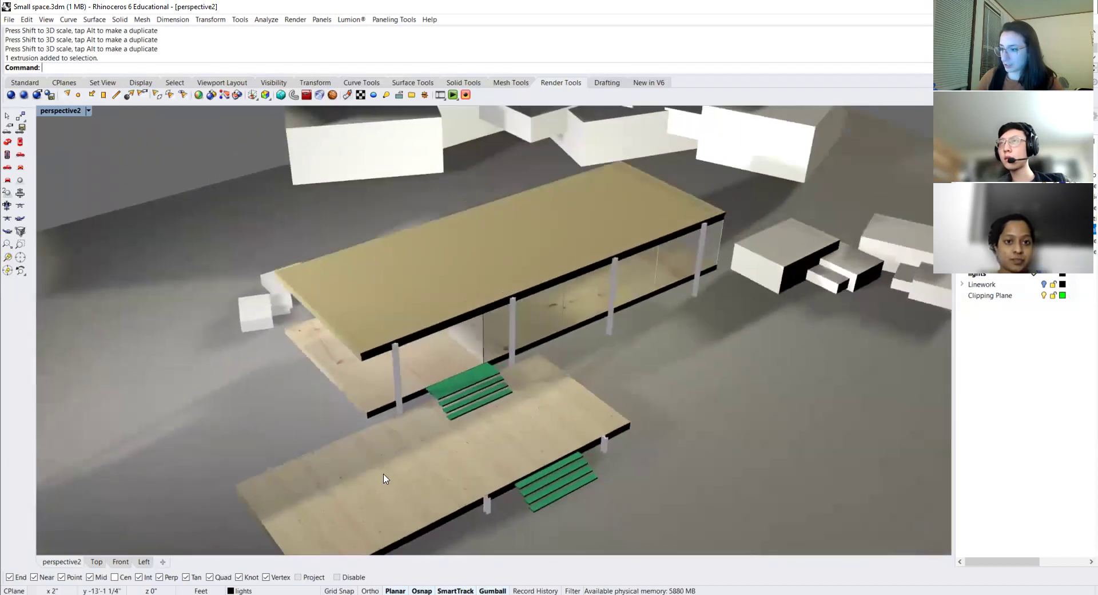
scroll(394, 362, "up", 2)
scroll(394, 362, "up", 6)
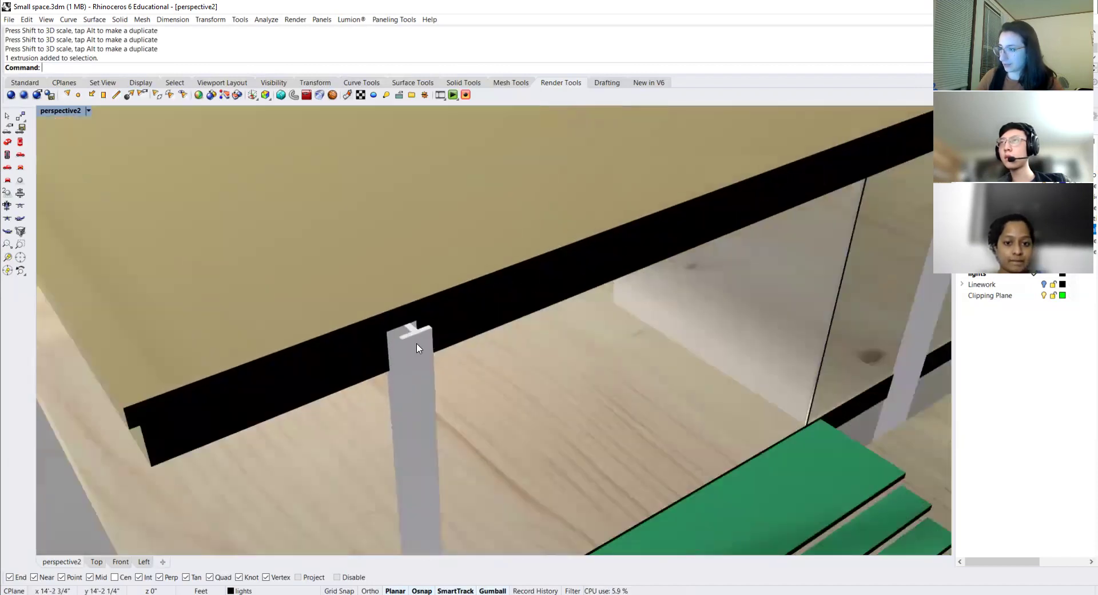
scroll(417, 349, "down", 1)
scroll(494, 314, "down", 8)
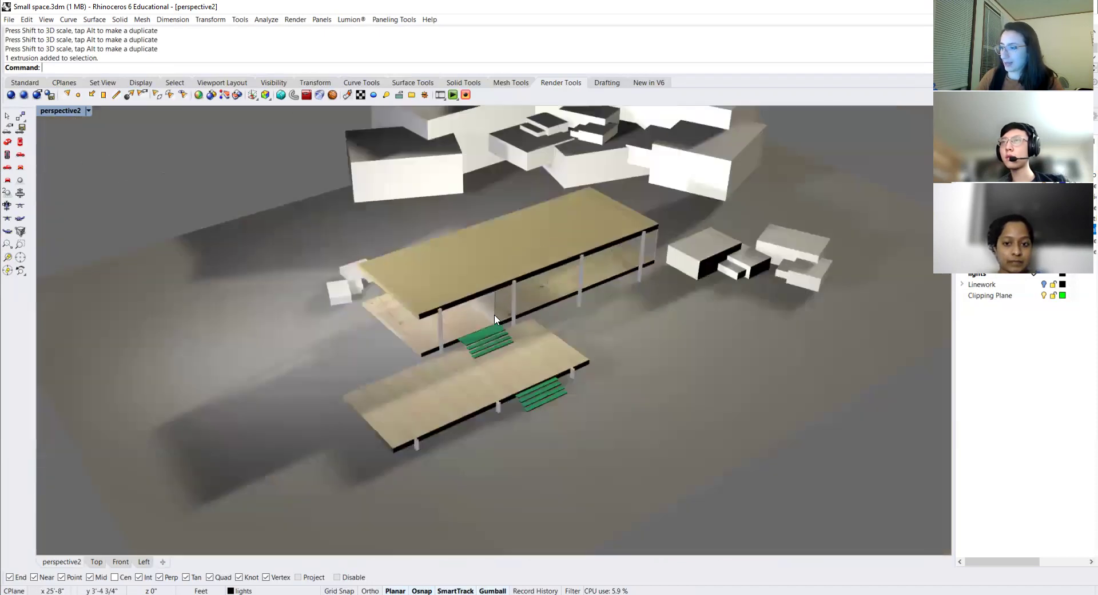
right_click_drag(494, 314, 474, 306)
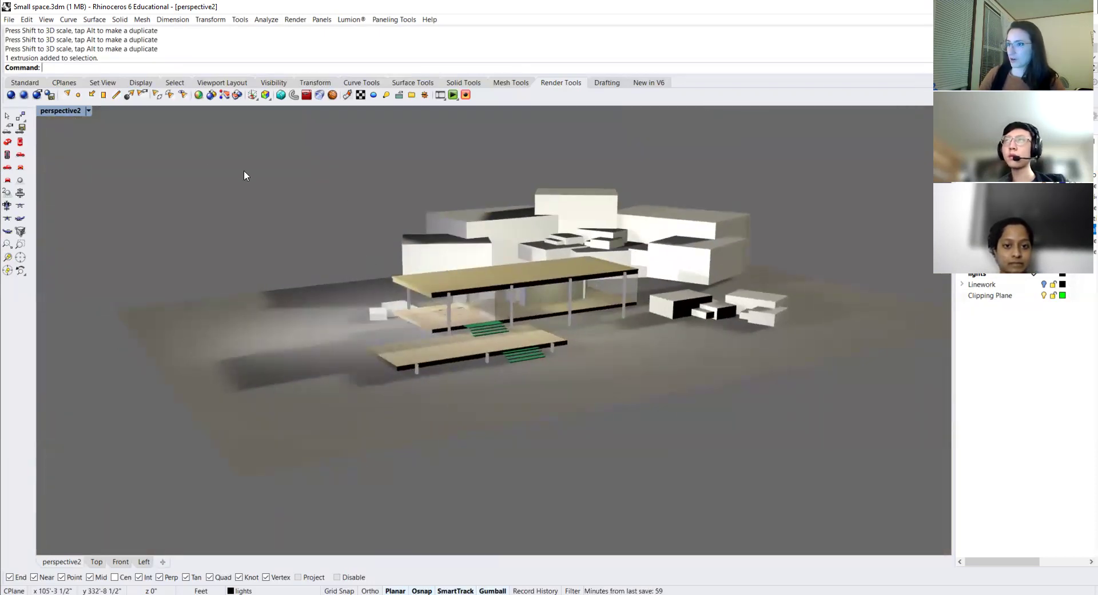
scroll(419, 288, "up", 3)
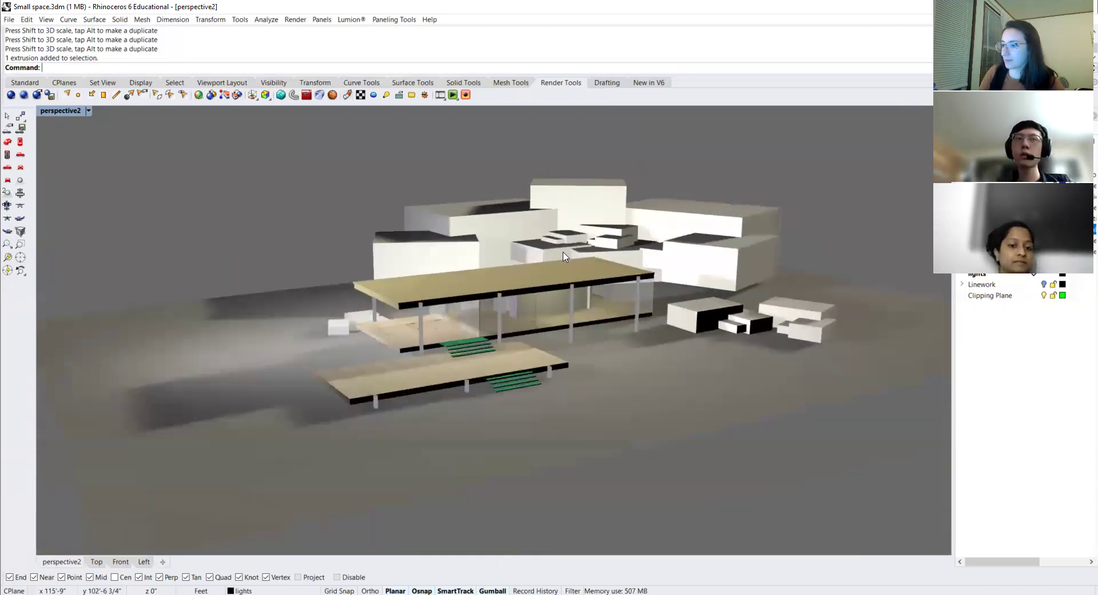
Restore the saved named view perspective2 in the perspective viewport.
left_click(88, 111)
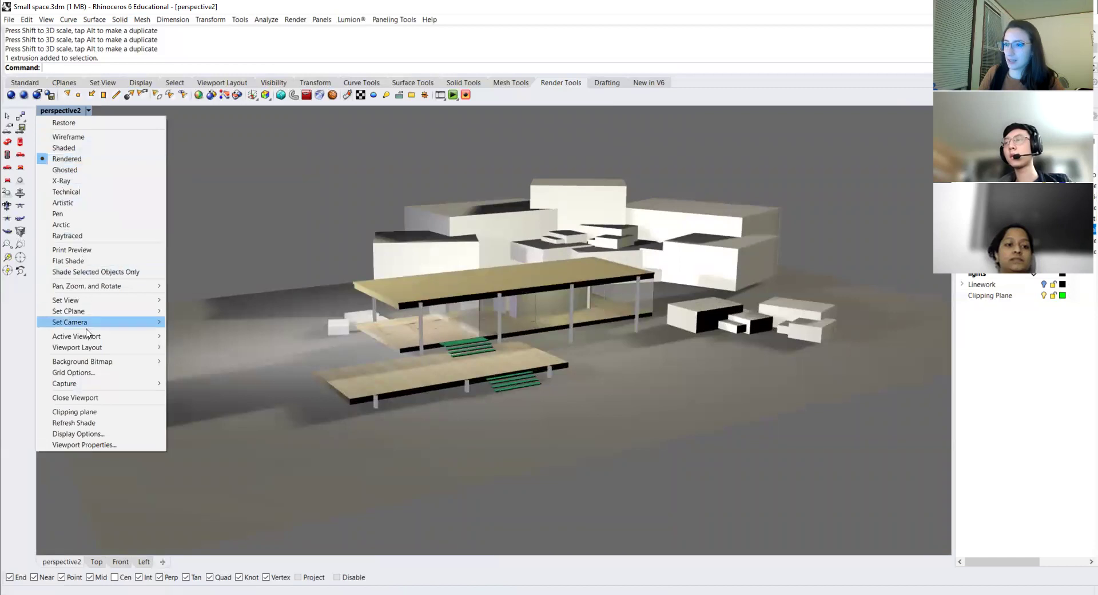
mouse_move(89, 304)
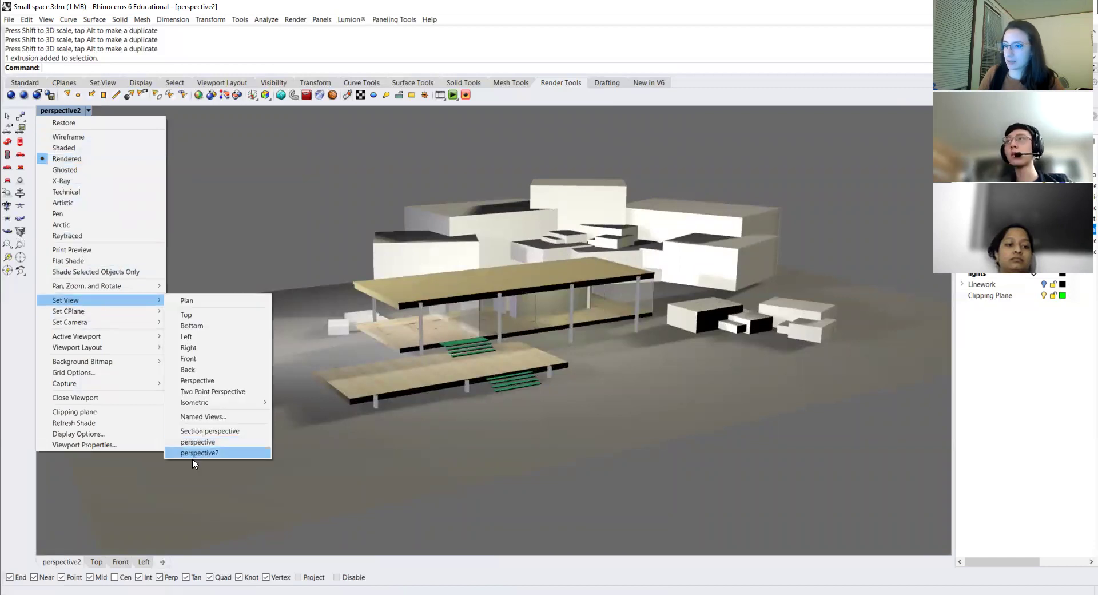
left_click(194, 453)
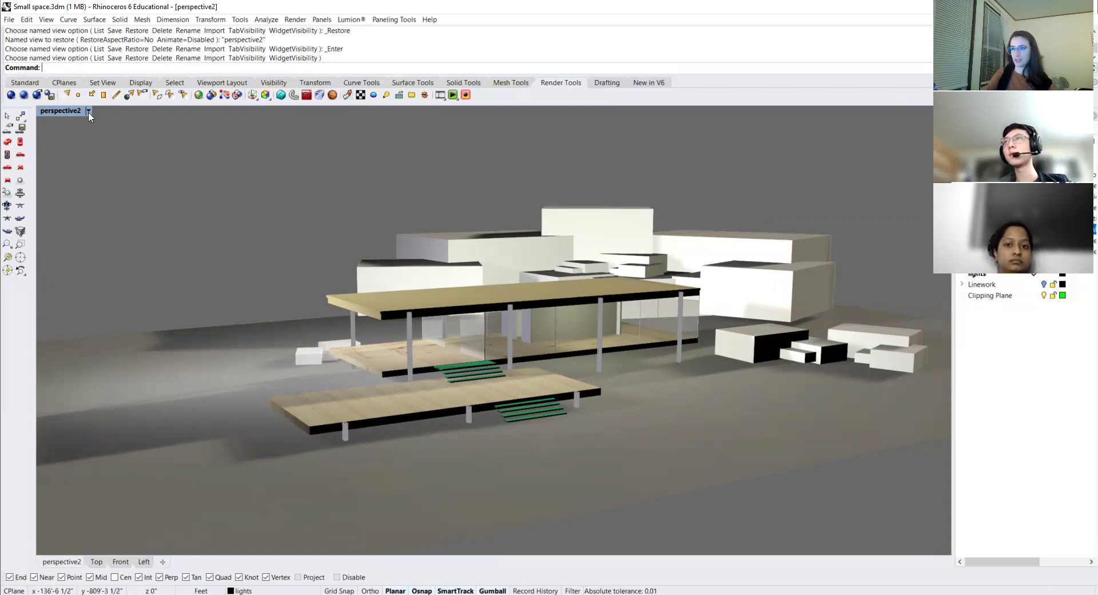
Open the print setup for the perspective2 view and review its image destination, resolution, view and output scale settings.
left_click(9, 24)
left_click(231, 129)
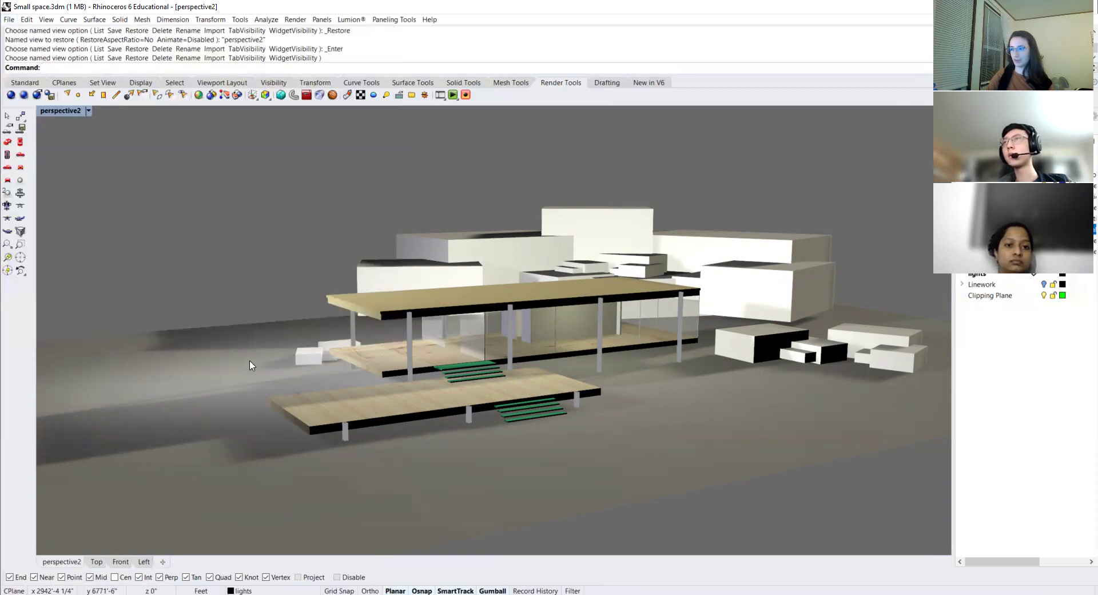
left_click(10, 23)
left_click(43, 219)
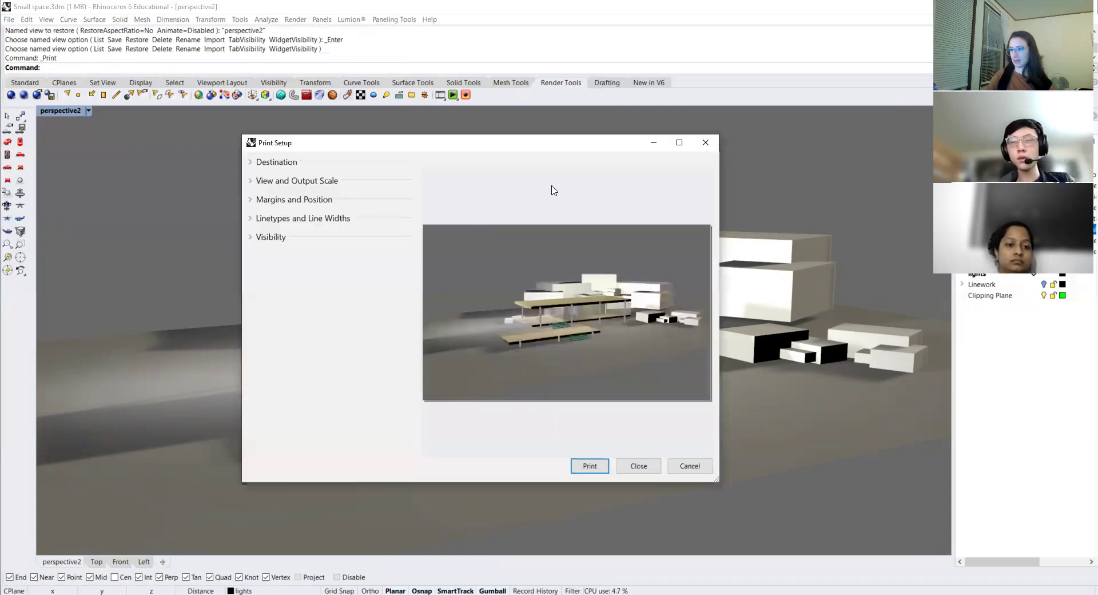
left_click(252, 162)
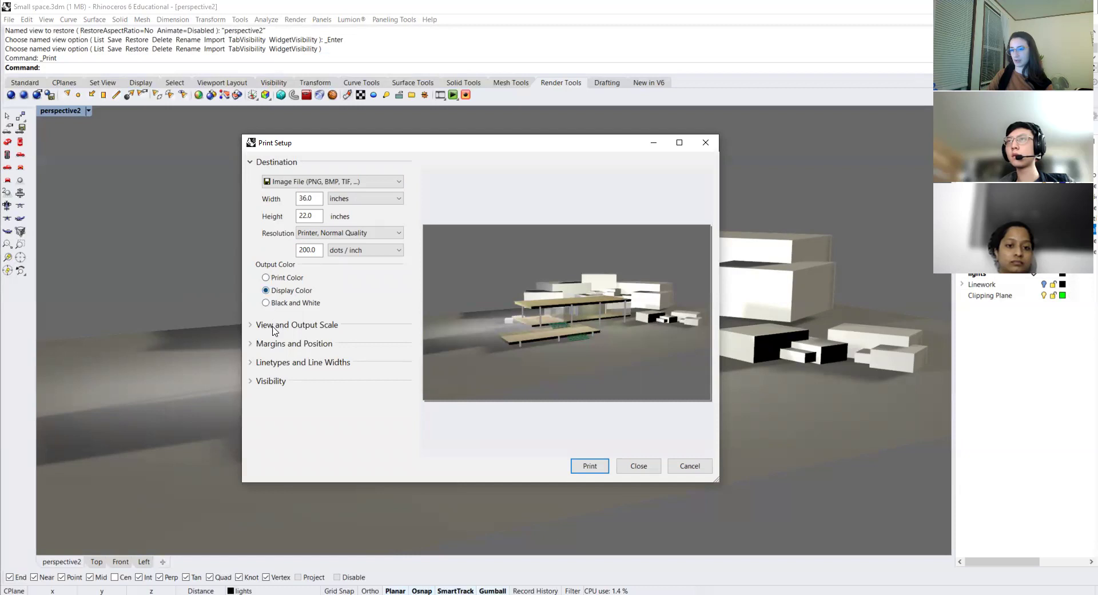
left_click(252, 325)
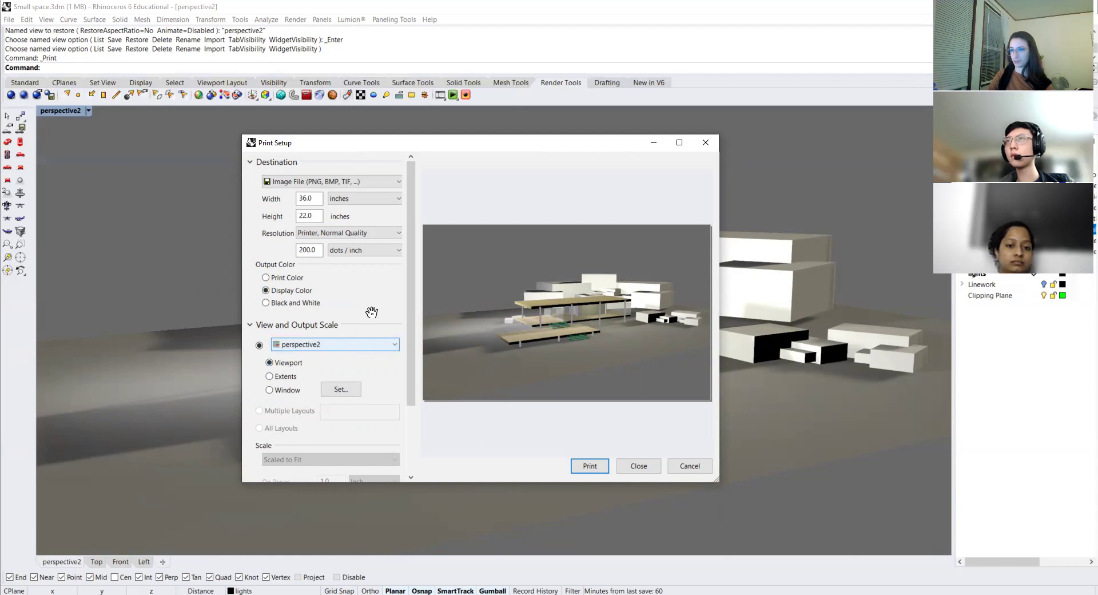
scroll(367, 312, "down", 2)
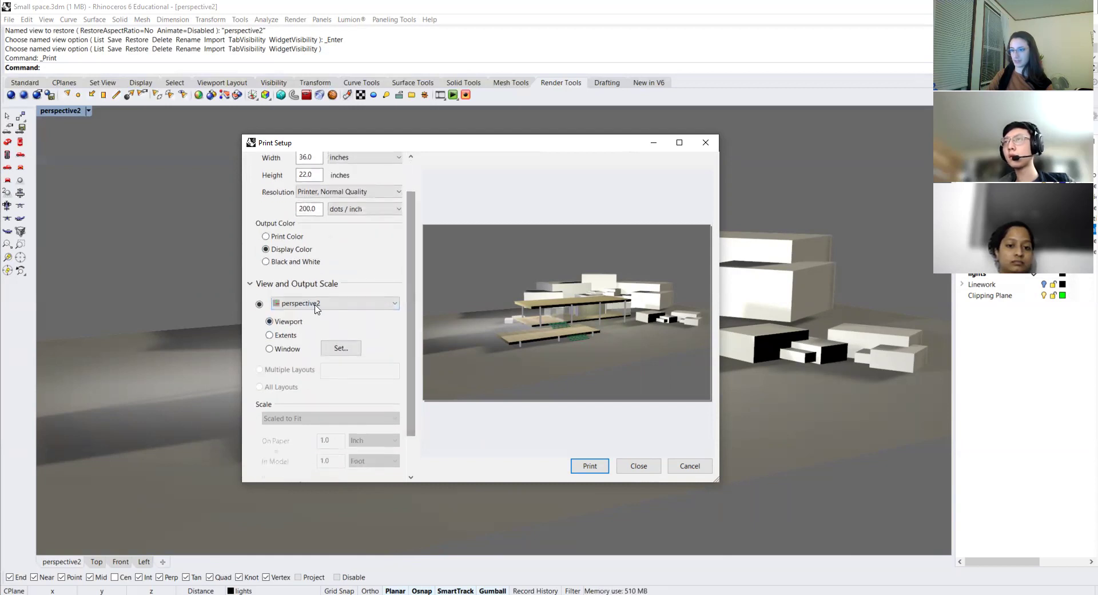
left_click(364, 305)
left_click(399, 274)
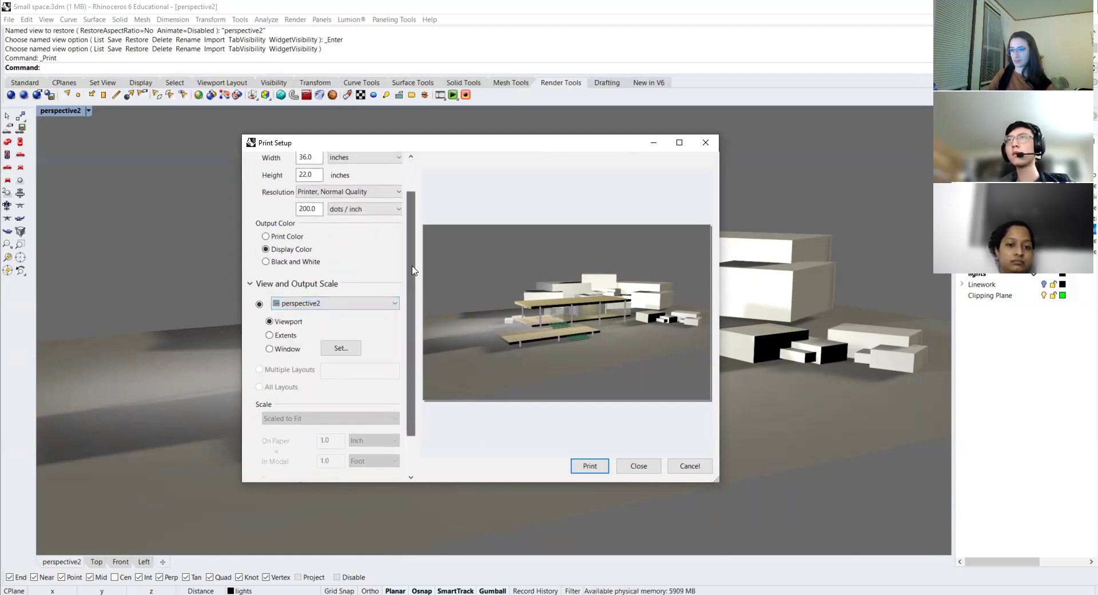
scroll(400, 346, "down", 2)
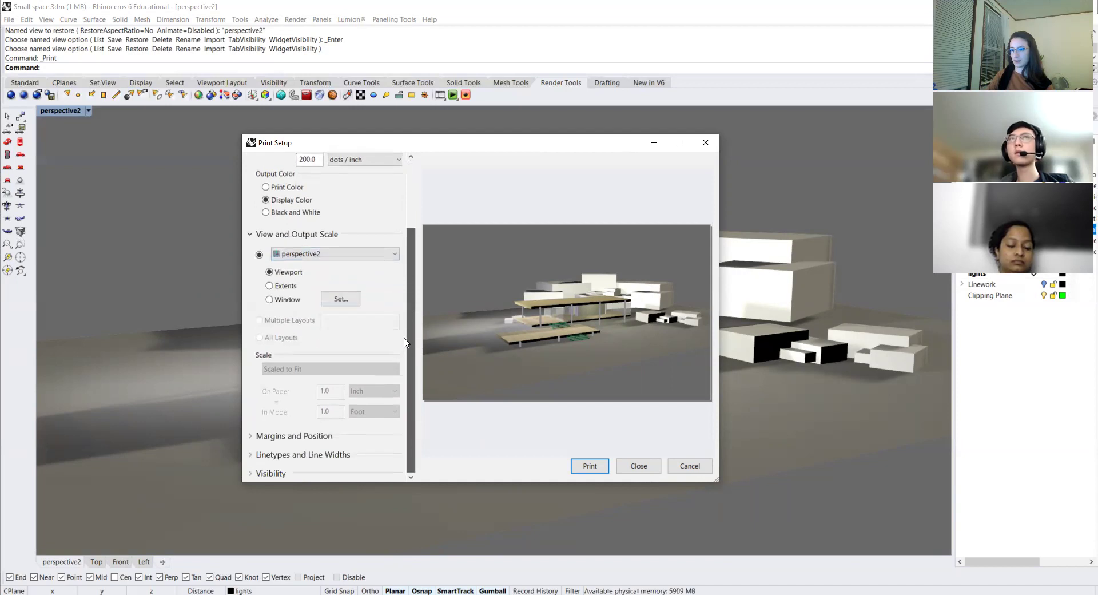
Review the print setup's margins and position settings, leaving the layout method on Margins.
left_click(257, 438)
scroll(333, 409, "down", 6)
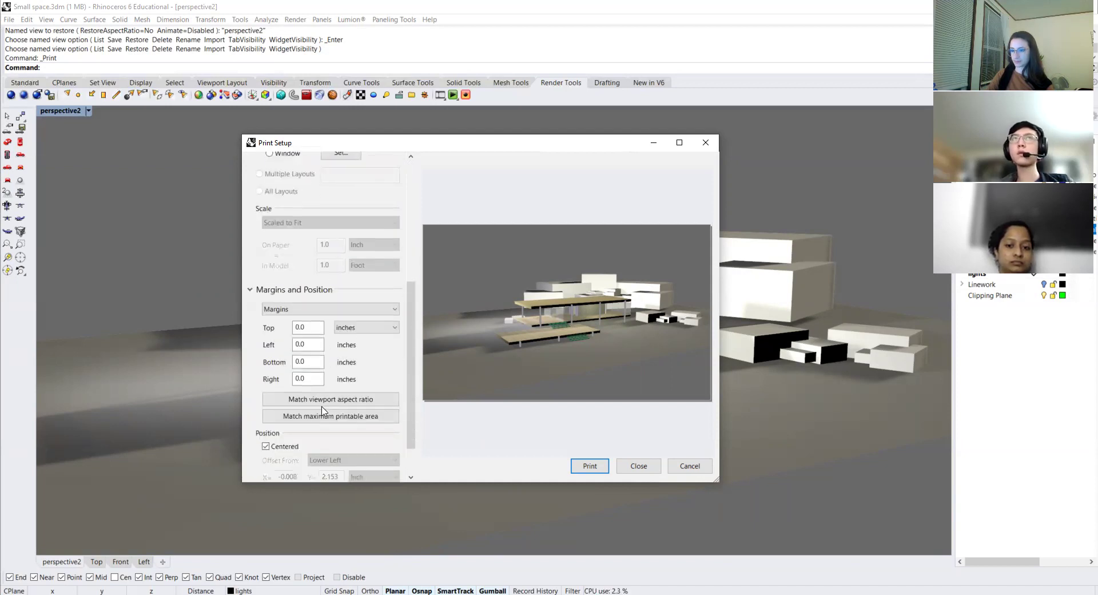
scroll(362, 311, "down", 1)
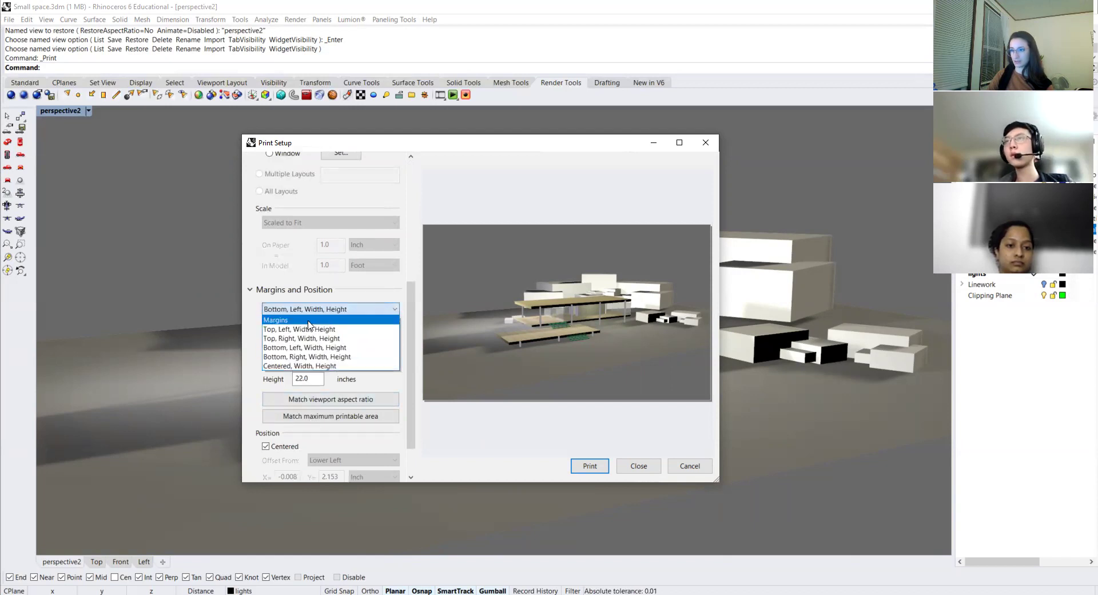
left_click(364, 320)
scroll(412, 353, "down", 1)
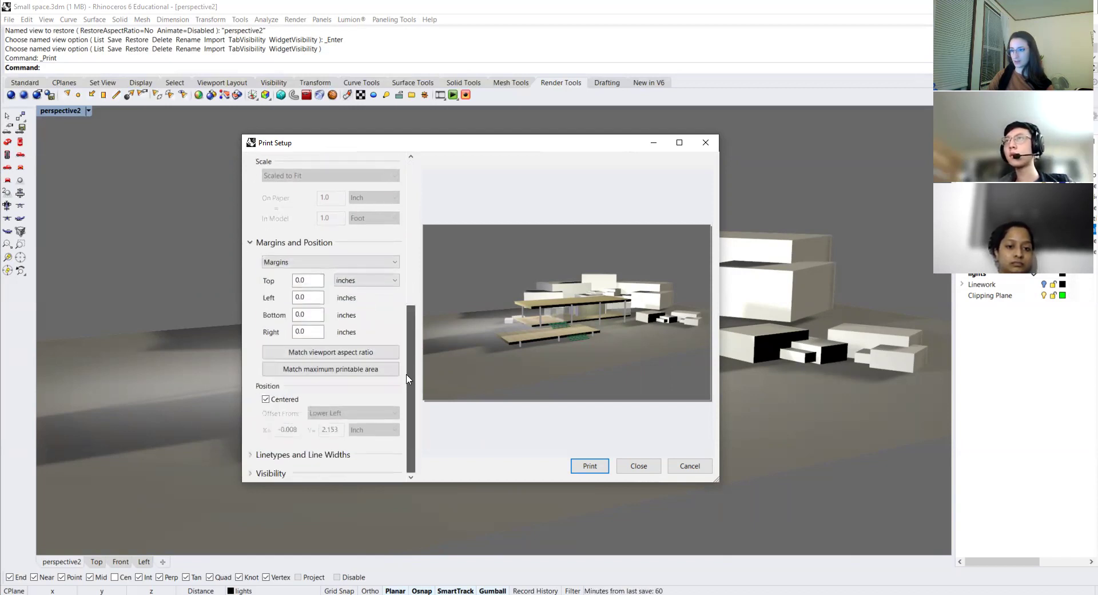
Review the print setup's linetype and line width settings with Match pattern definition selected, and close the print setup.
left_click(257, 454)
scroll(309, 418, "down", 2)
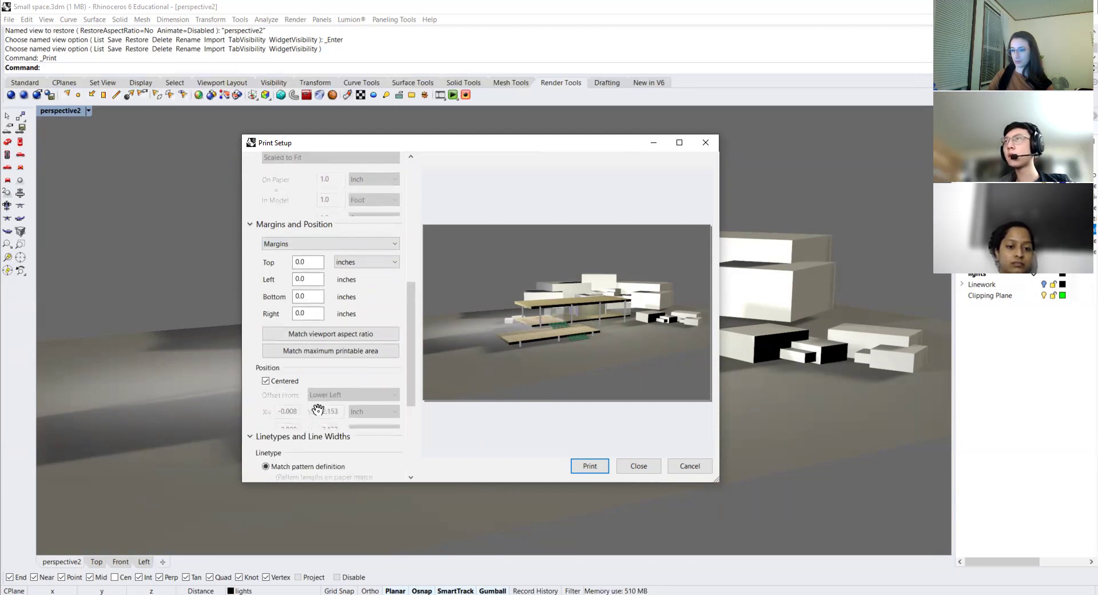
scroll(316, 413, "down", 1)
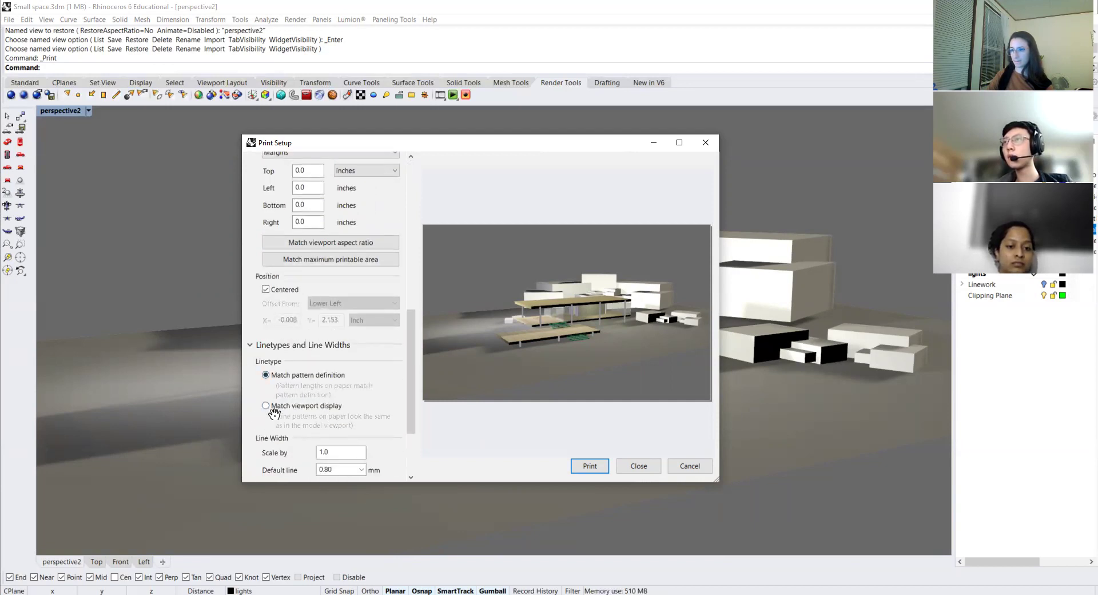
left_click(266, 375)
left_click_drag(407, 395, 403, 445)
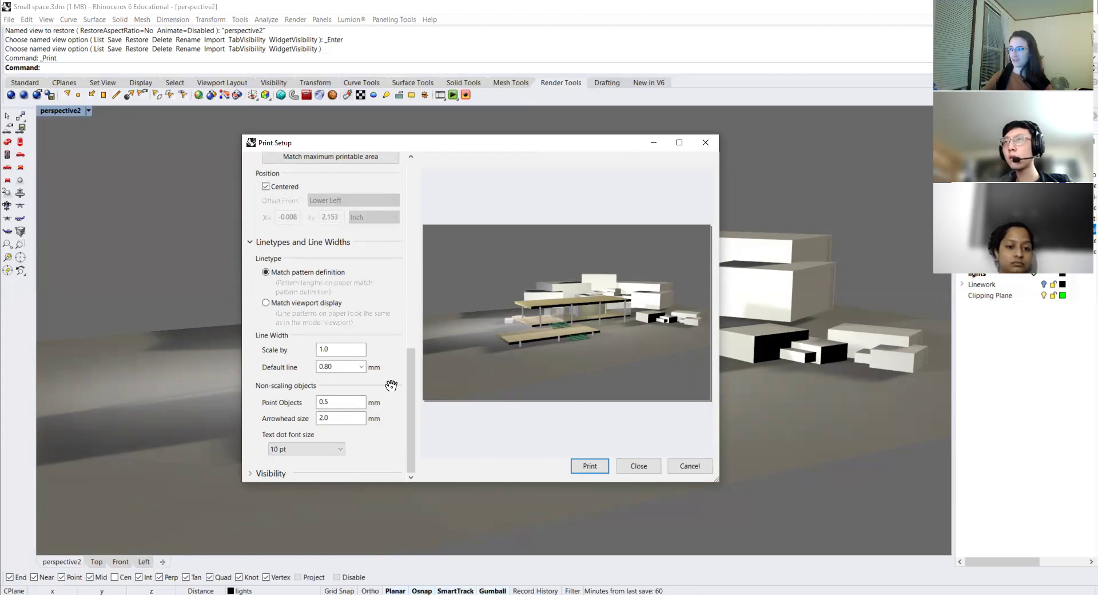
left_click(639, 466)
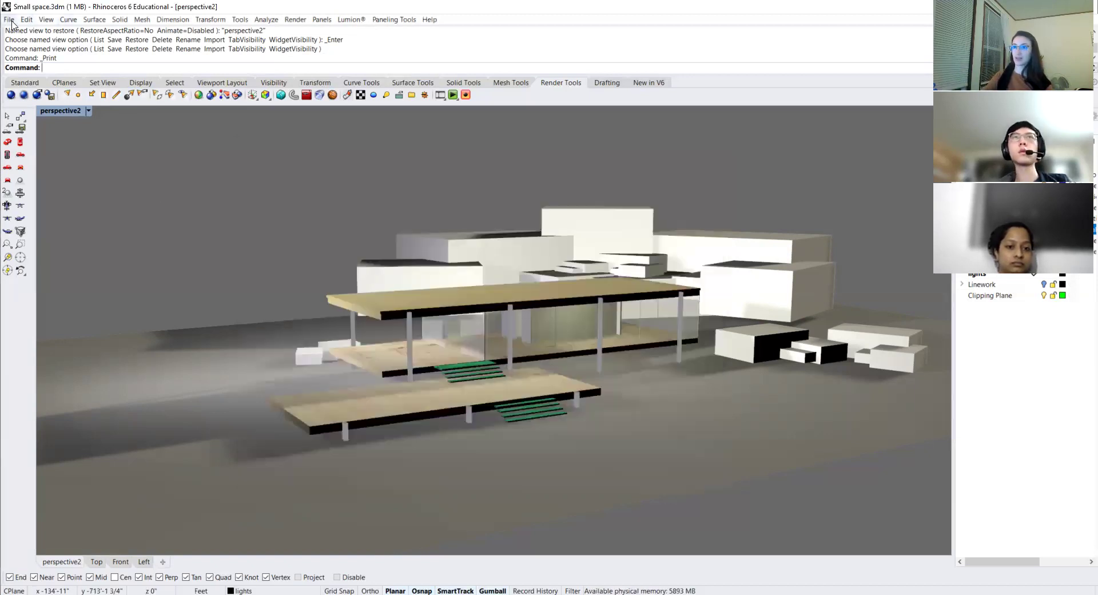
Save the Small space.3dm model.
left_click(10, 21)
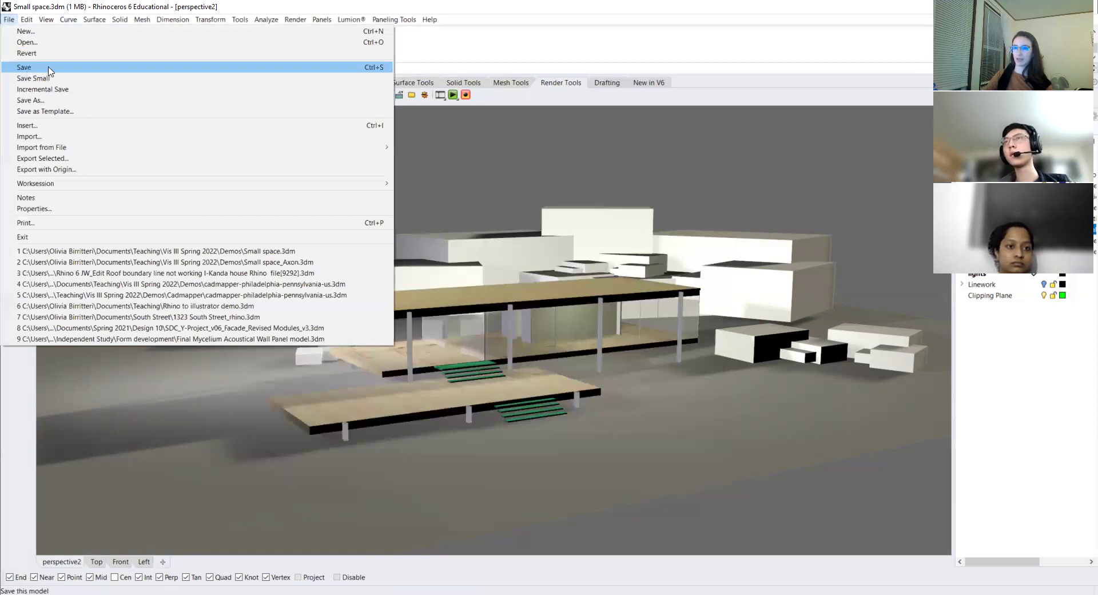
left_click(48, 70)
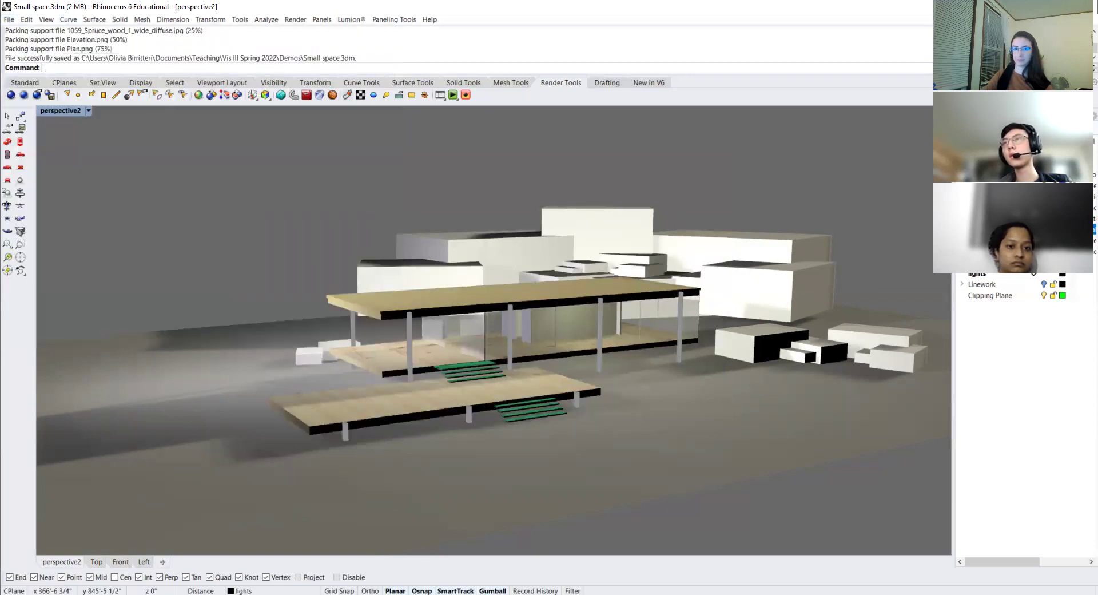
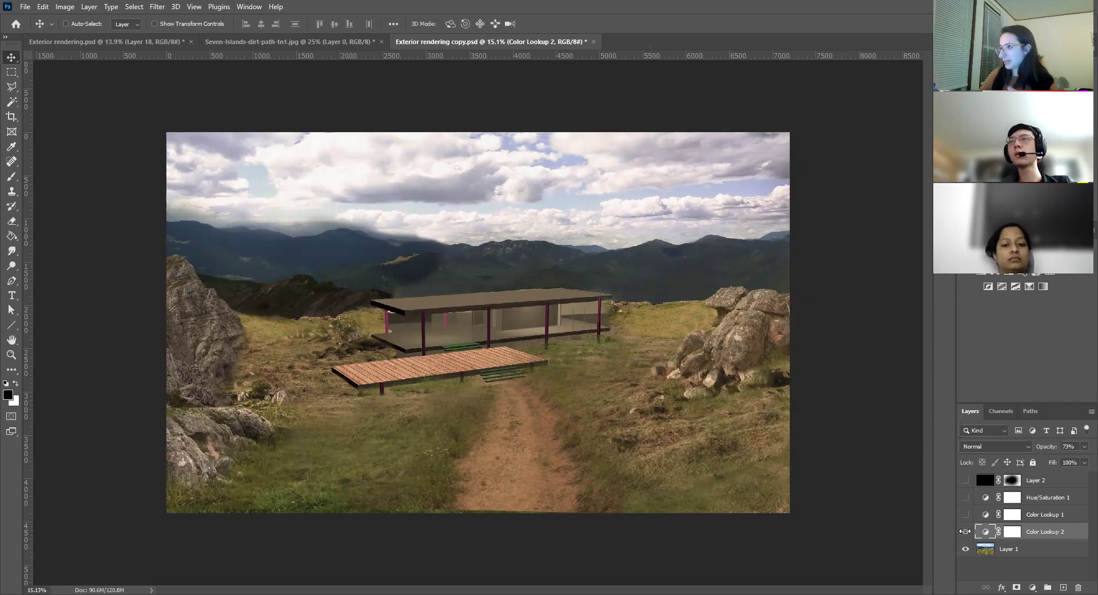
Switch to Photoshop and hide the Color Lookup 2 adjustment layer in Exterior rendering copy.psd.
left_click(965, 531)
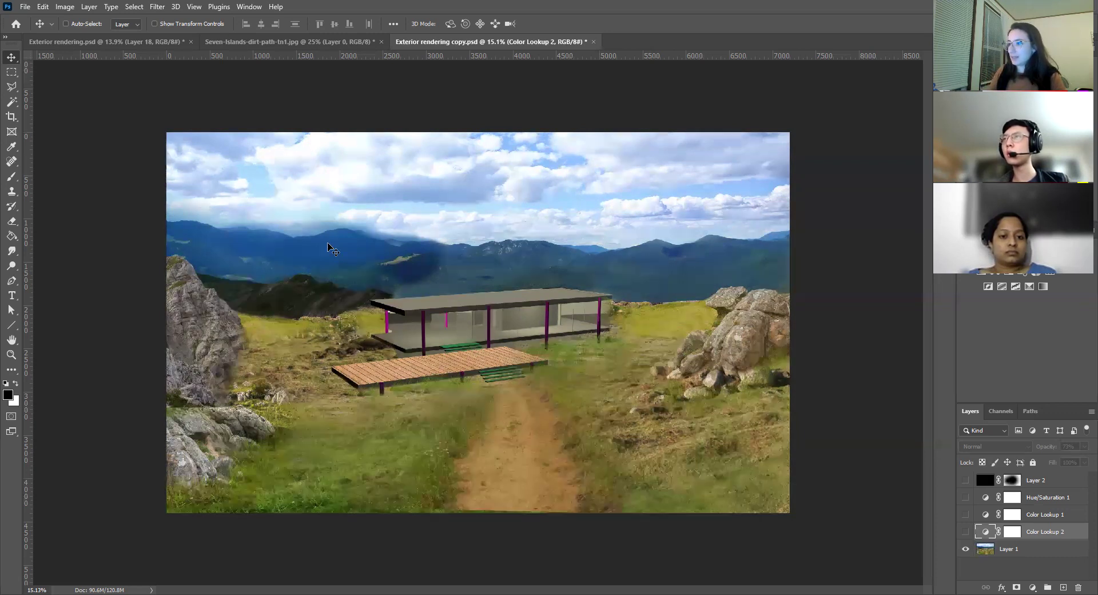
In Exterior rendering.psd, hide Layer 17 and the Landscape and Sky groups, and enlarge the layer list to fit all layers.
left_click(91, 42)
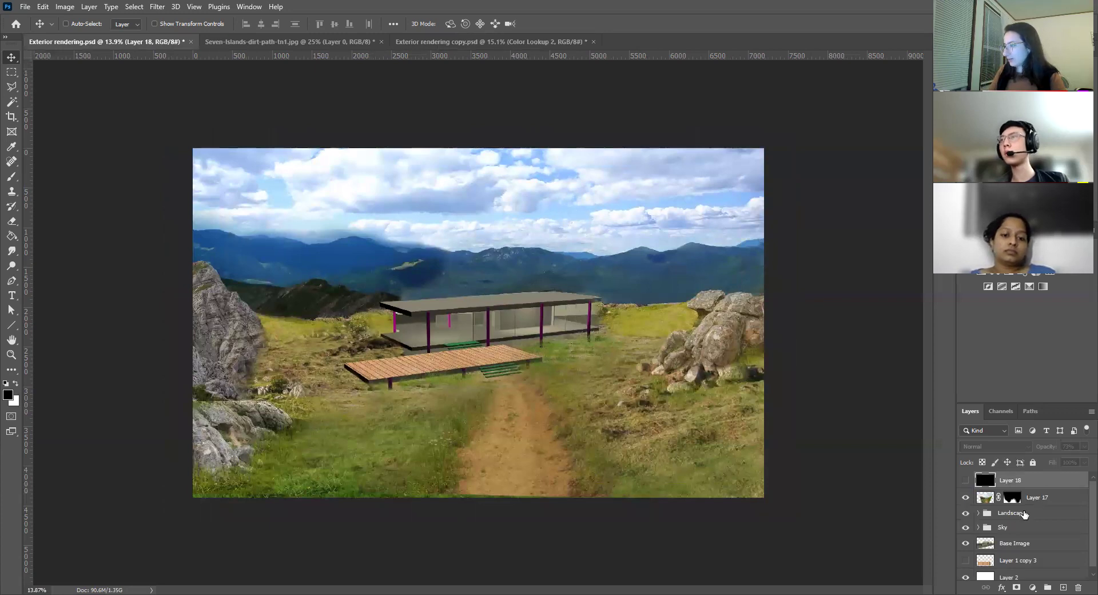
scroll(973, 495, "down", 1)
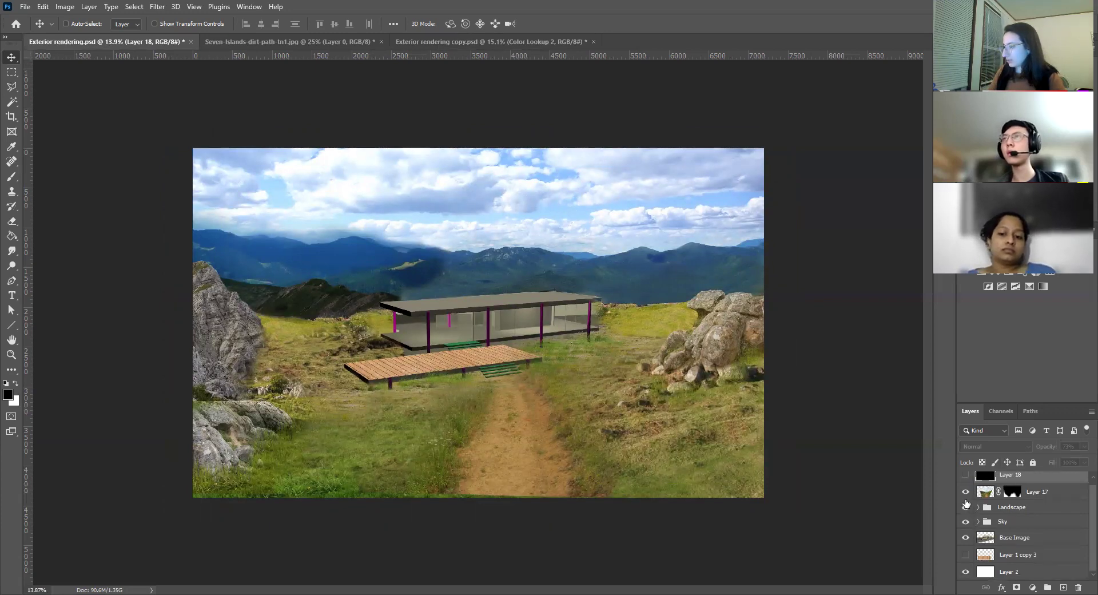
left_click(966, 492)
left_click(966, 507)
left_click(965, 522)
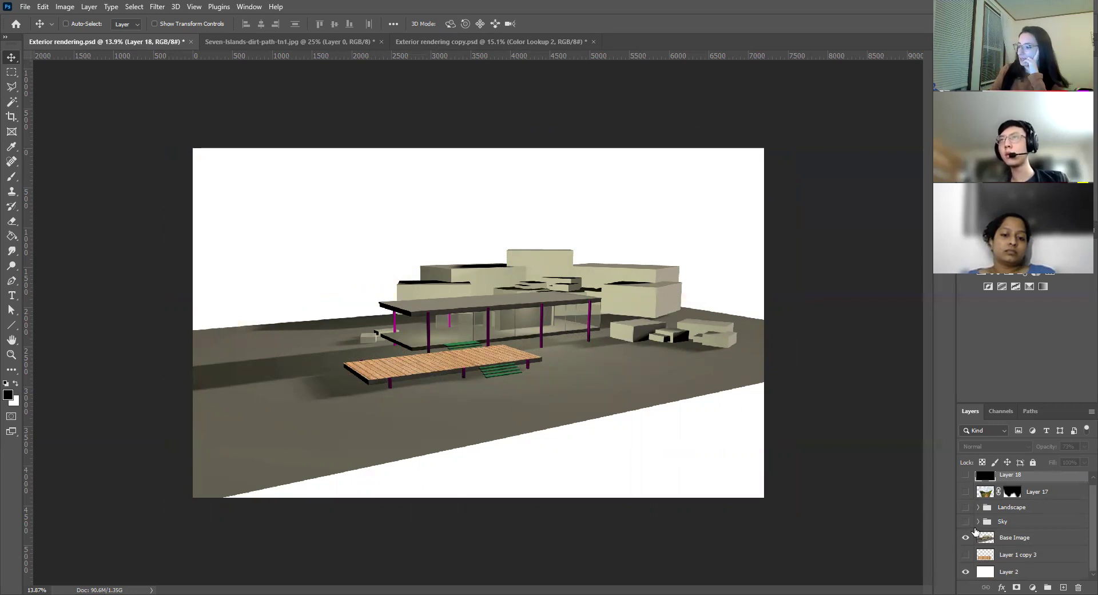
scroll(1003, 522, "up", 1)
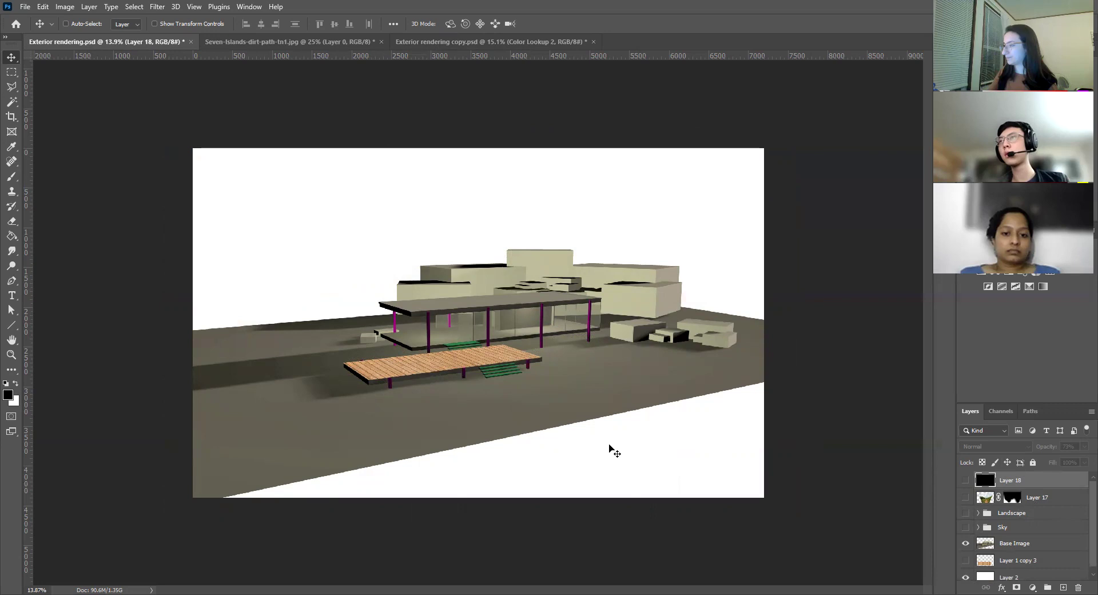
left_click_drag(1057, 405, 984, 305)
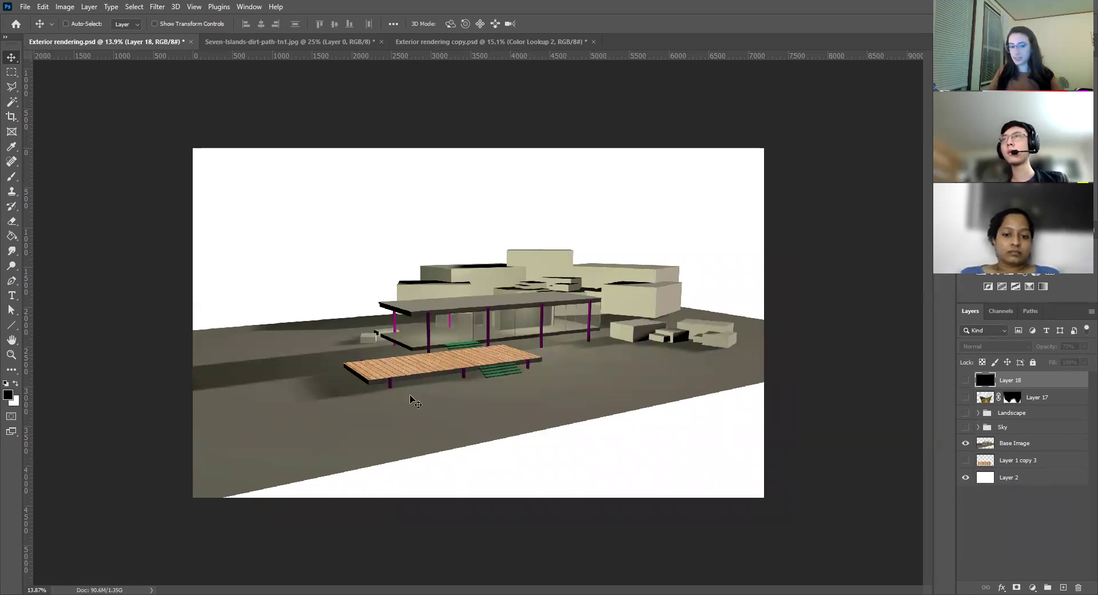
Look up the Vanishing Point filter among the filters available for the exterior rendering.
scroll(452, 384, "up", 3, "alt")
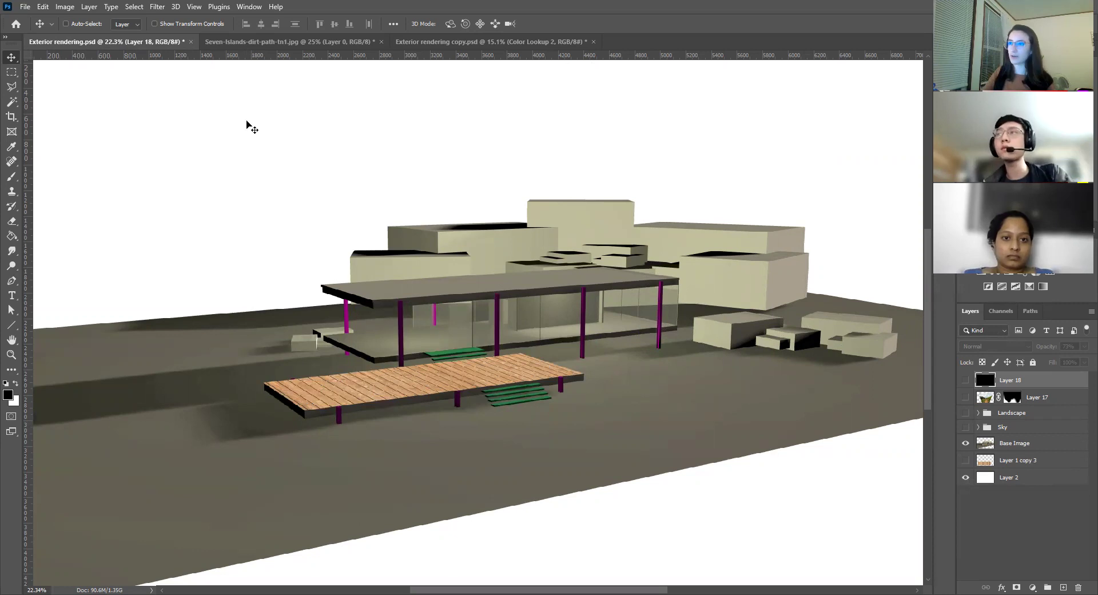
left_click(158, 7)
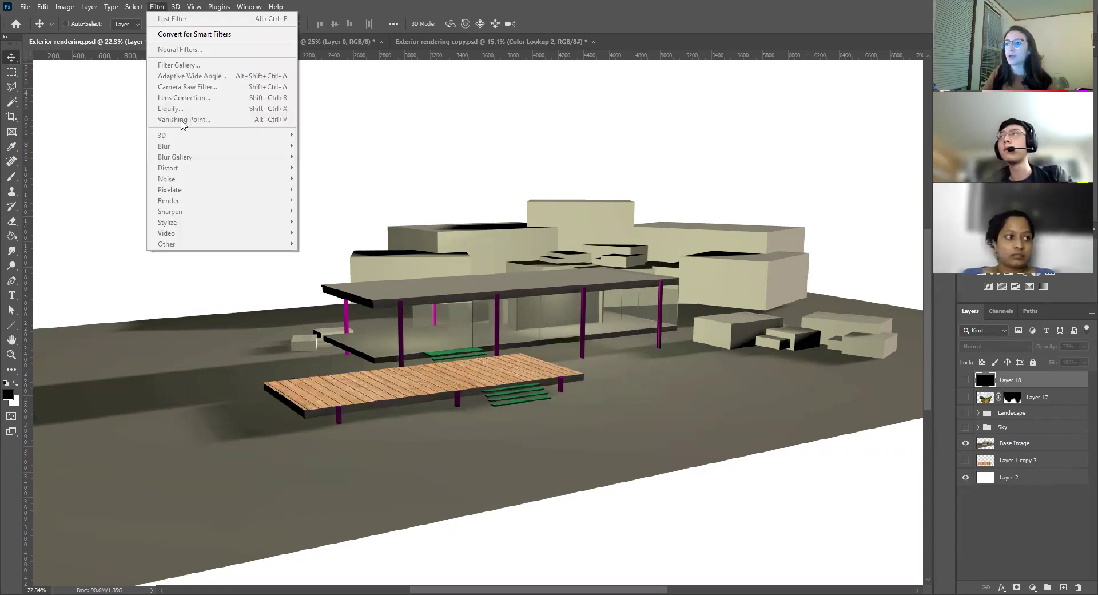
left_click(158, 8)
left_click(160, 9)
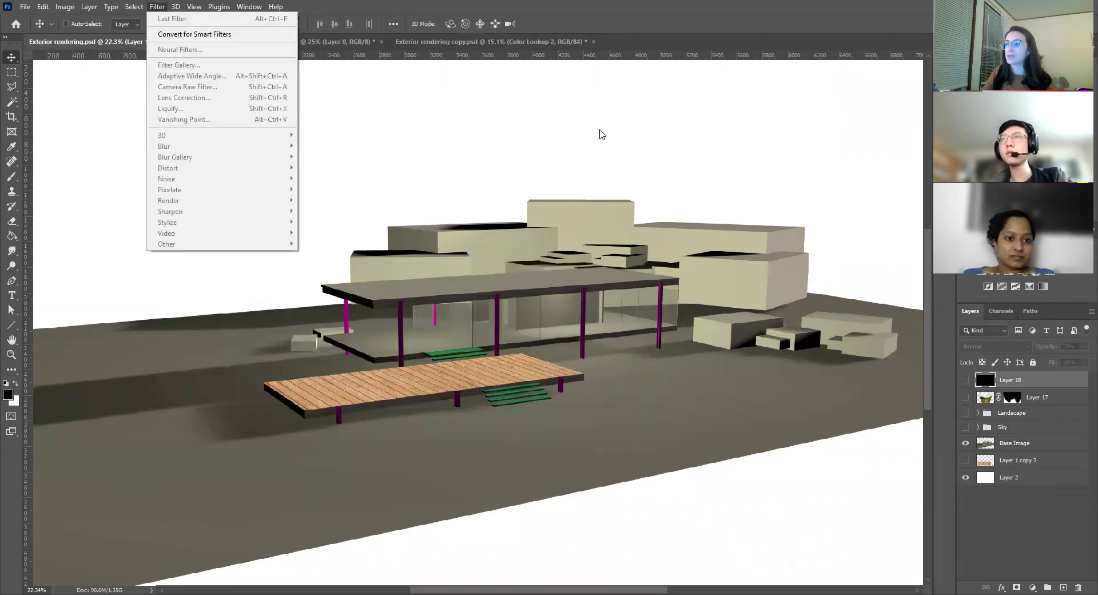
Open the brick texture prev (1).jpg from the Textures folder in Documents.
left_click(577, 129)
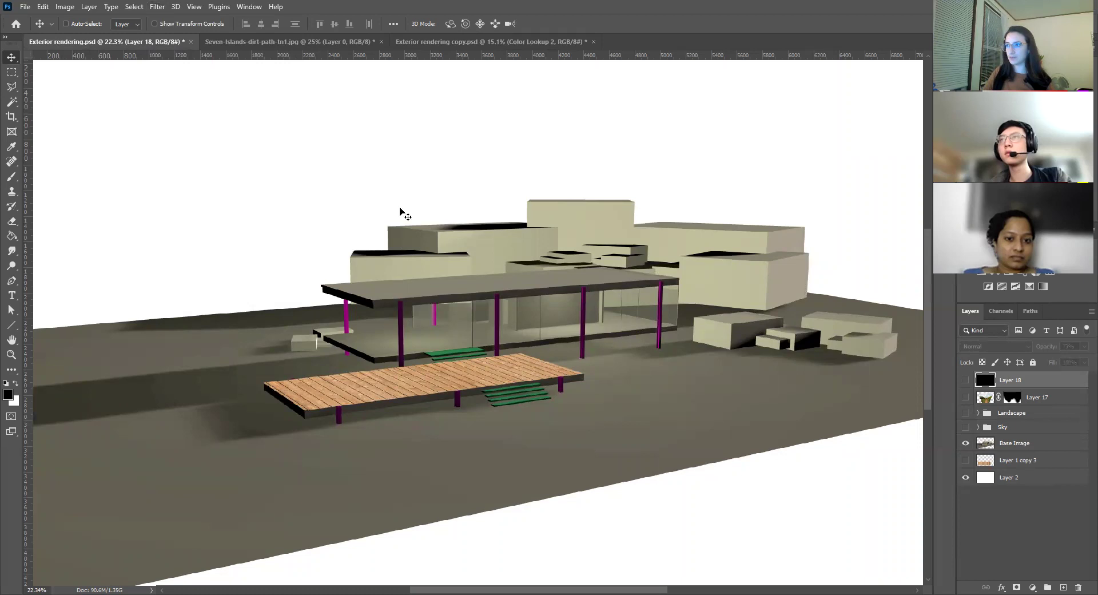
left_click(25, 7)
left_click(37, 30)
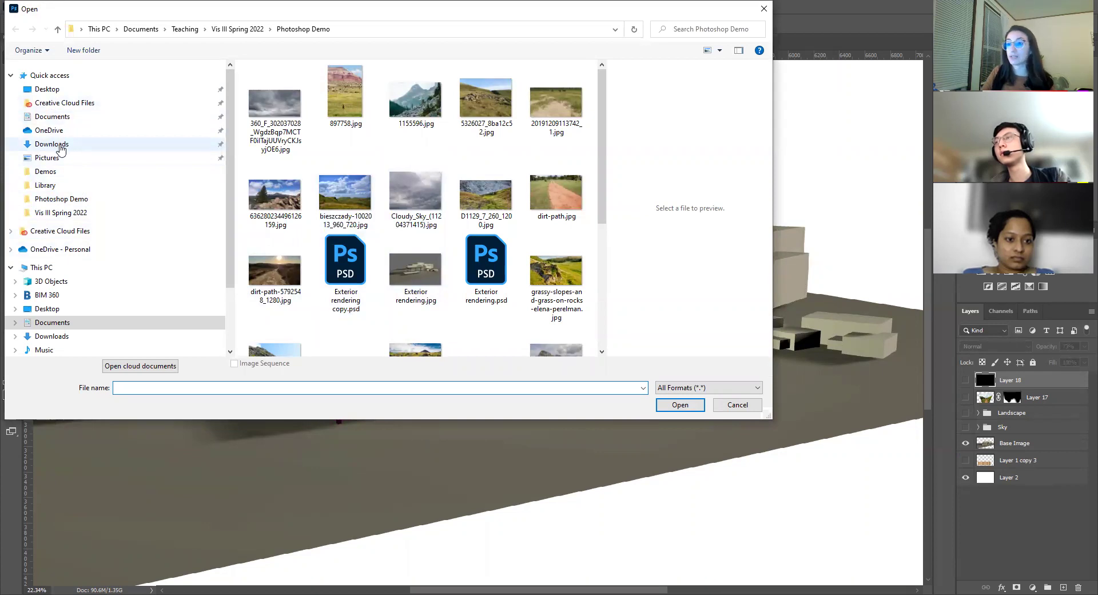
left_click(71, 117)
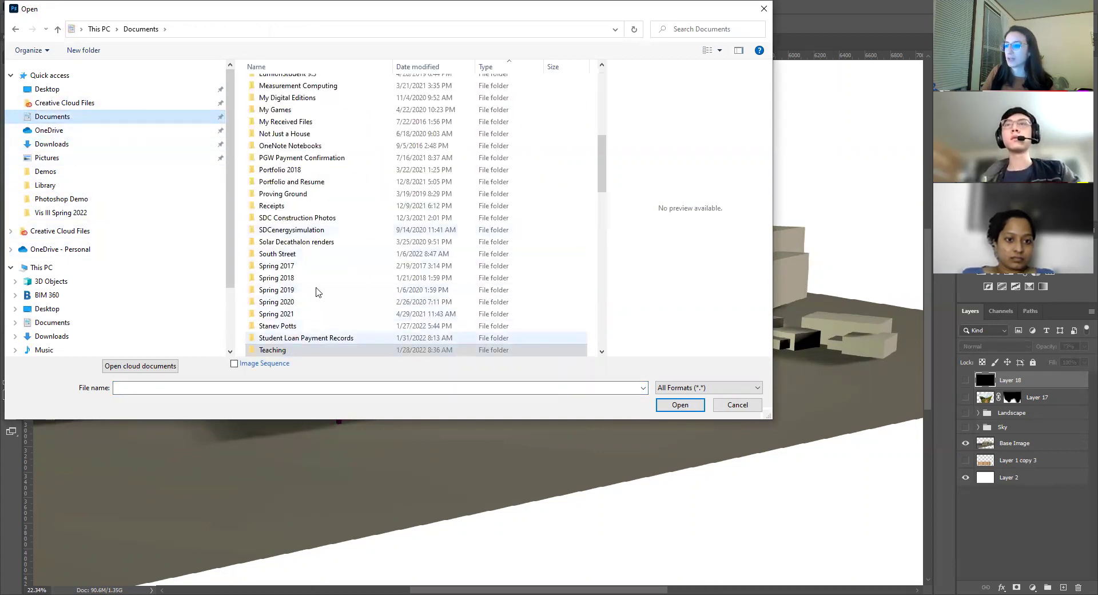
scroll(298, 292, "down", 2)
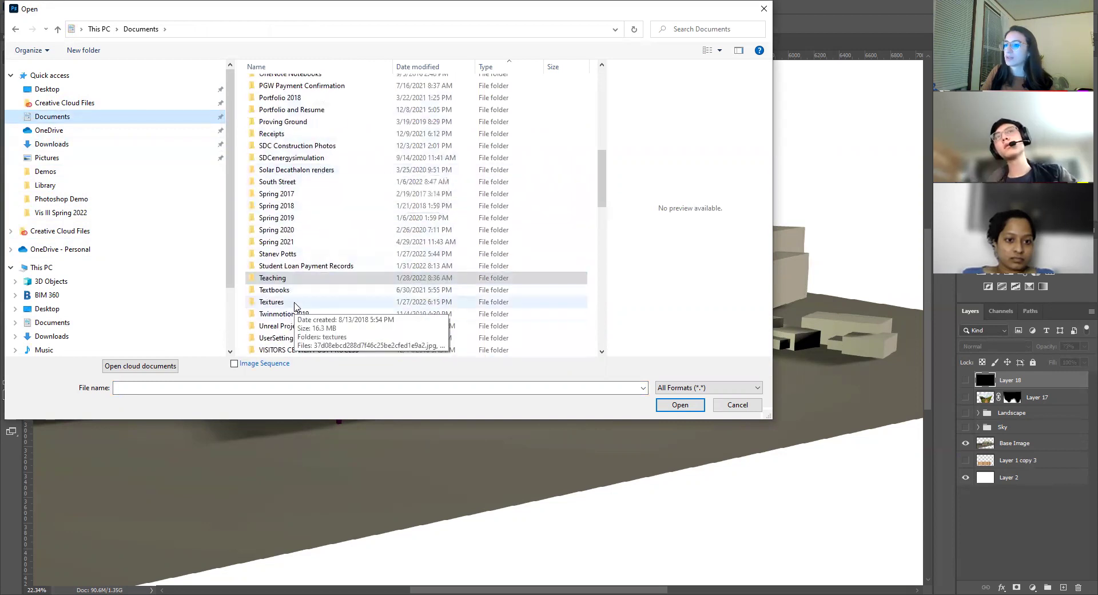
double_click(279, 302)
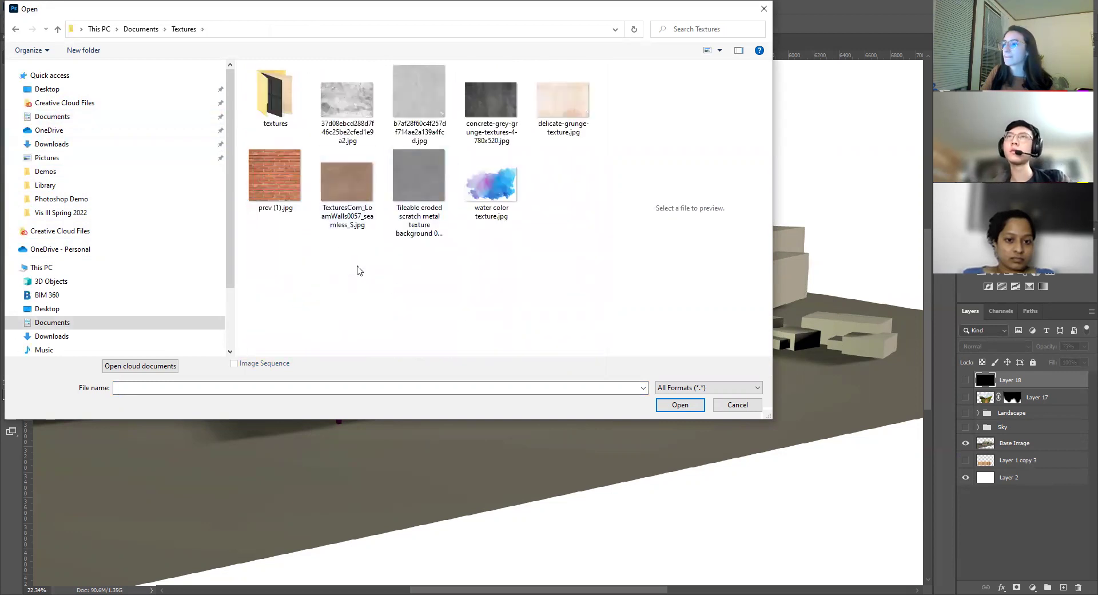
left_click(285, 184)
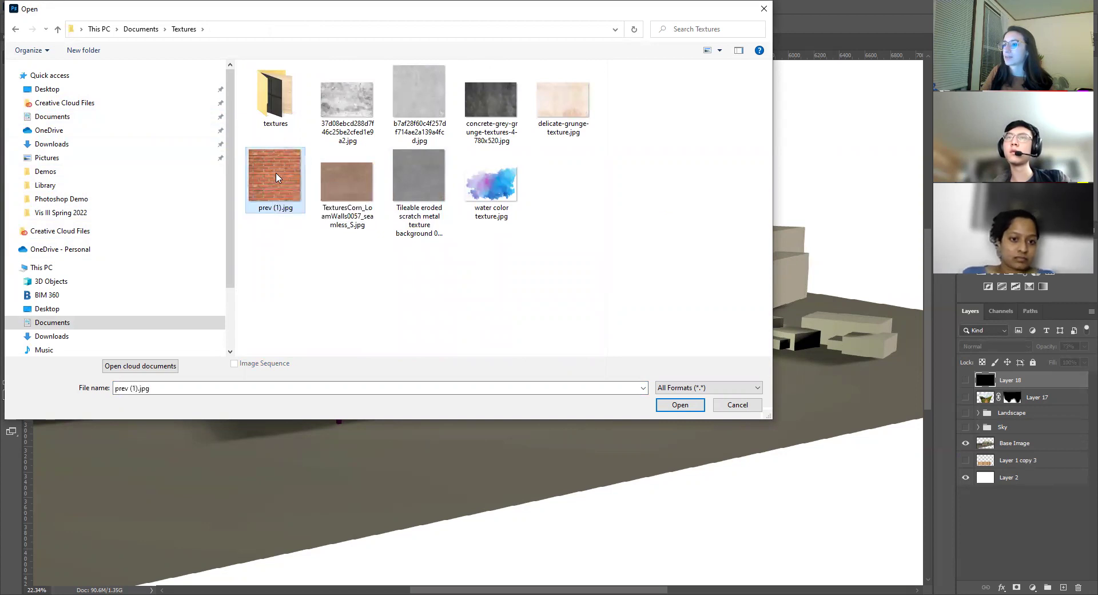
left_click(680, 405)
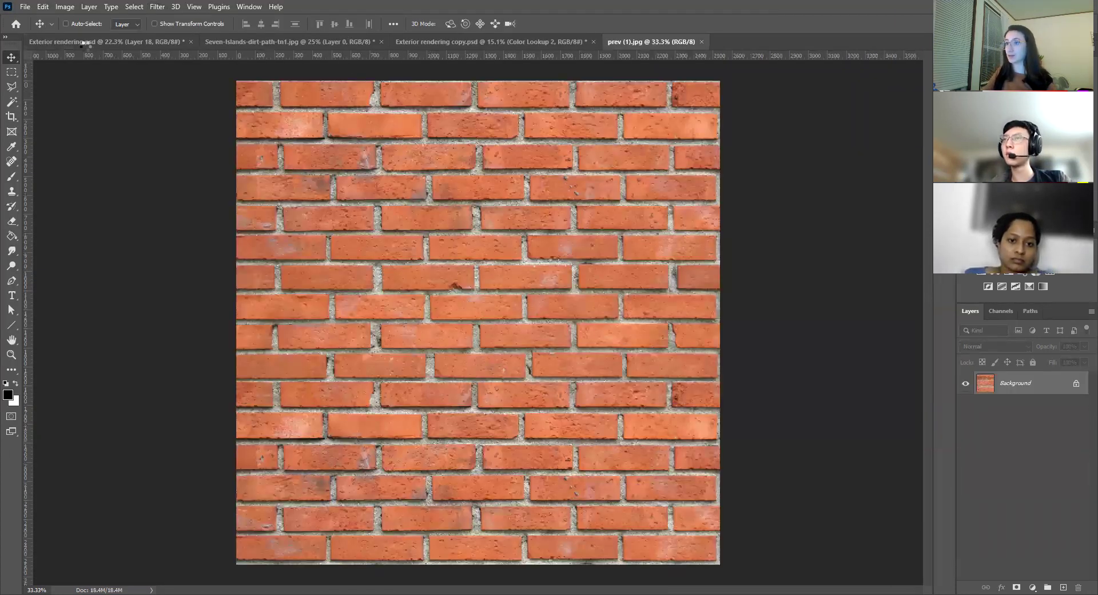
Unlock the brick image's background layer and copy it into the Exterior rendering.psd document.
left_click(80, 43)
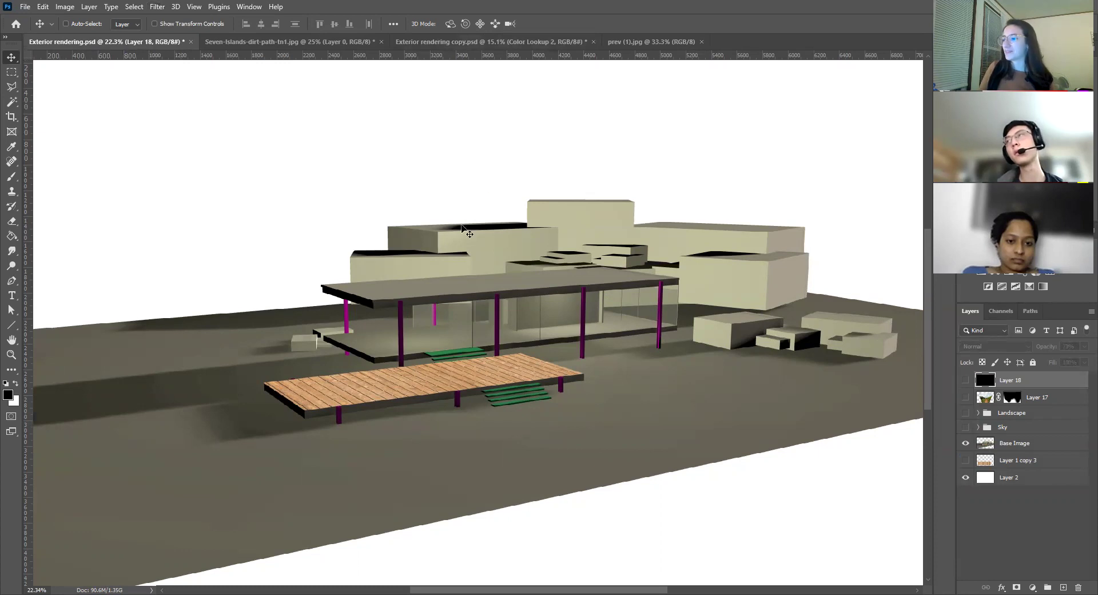
left_click(637, 44)
left_click(1076, 383)
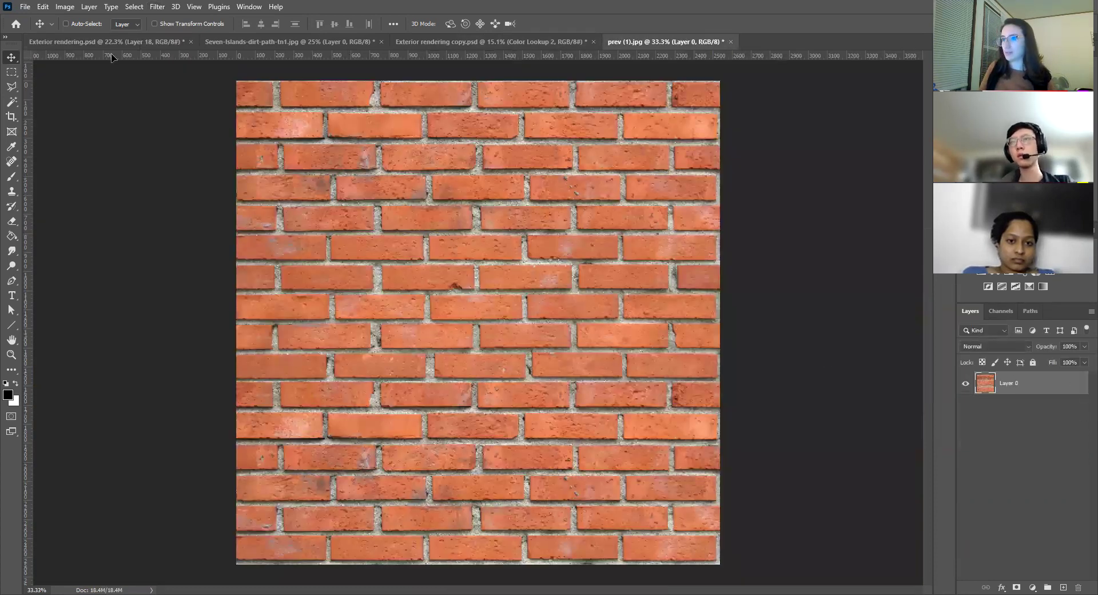
left_click_drag(104, 43, 630, 287)
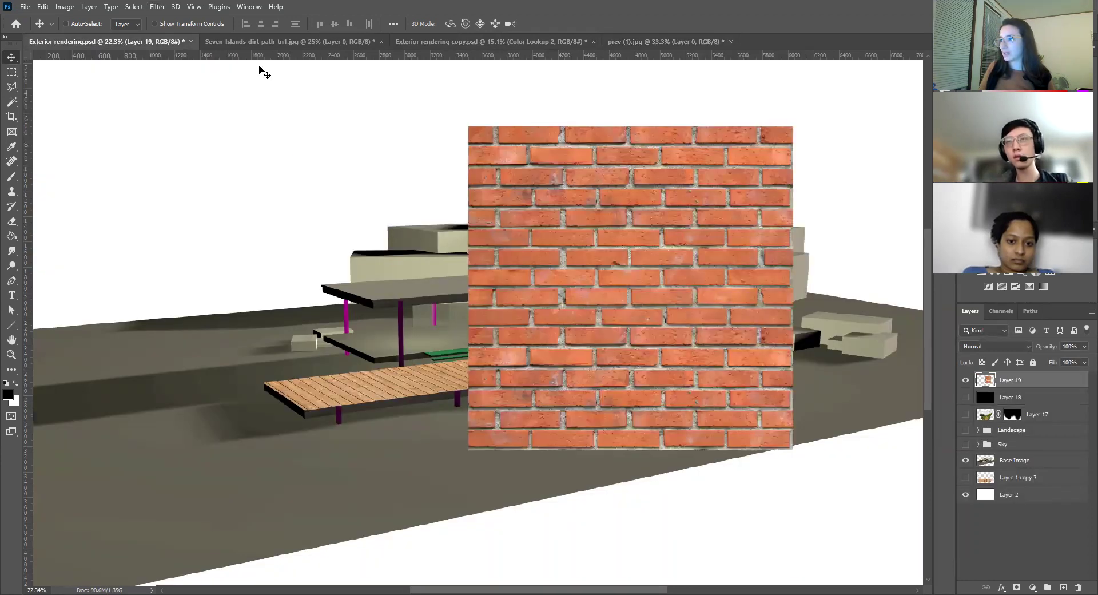
Distort the brick layer so its four corners fit the pavilion's flat roof, and apply the transformation.
left_click(59, 8)
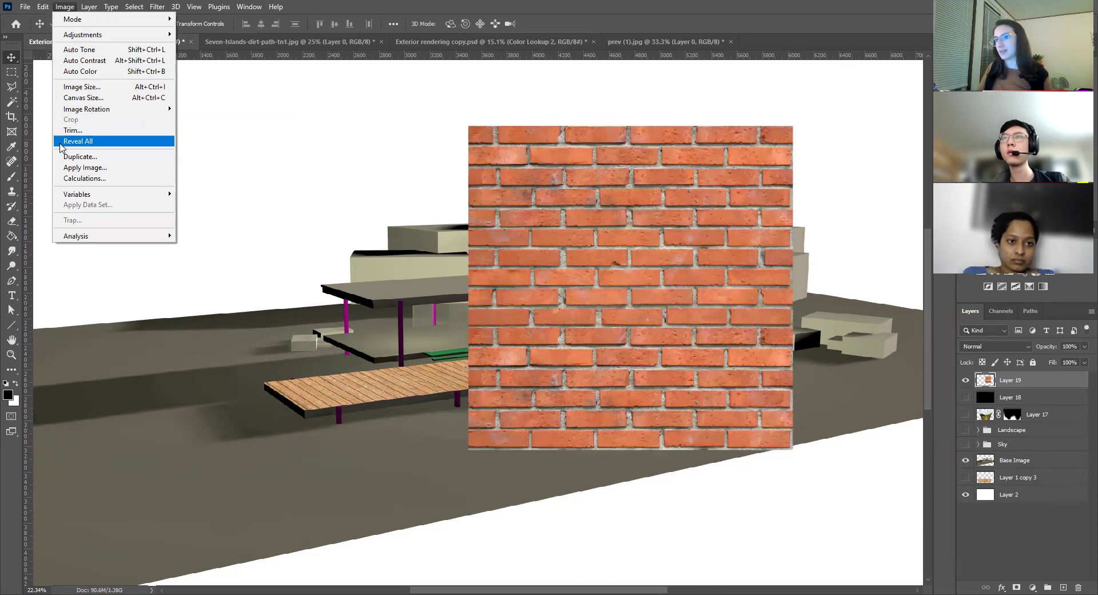
mouse_move(43, 7)
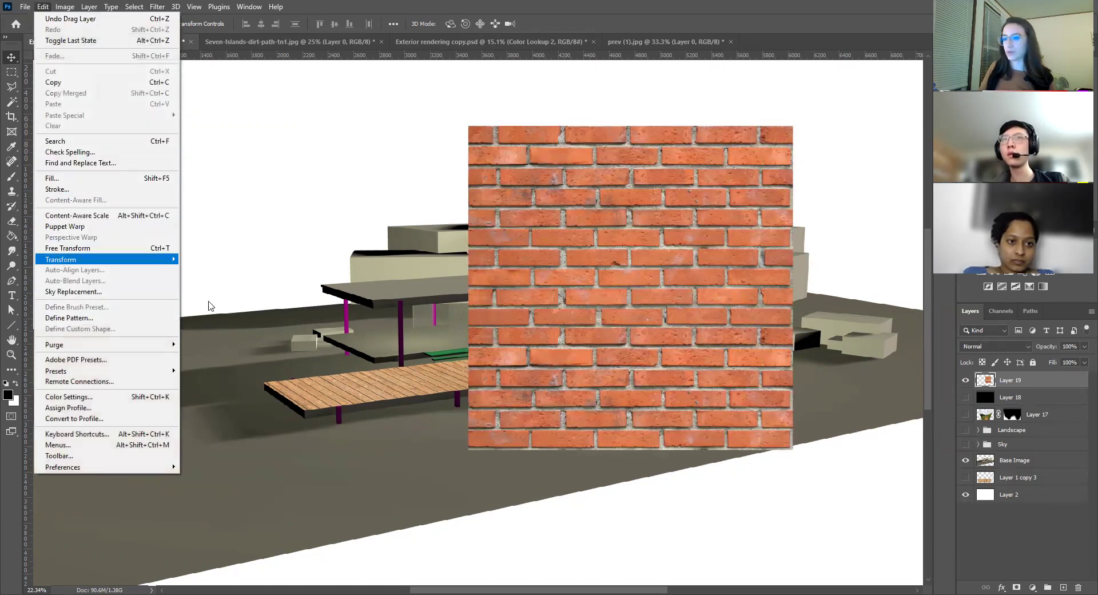
left_click(209, 306)
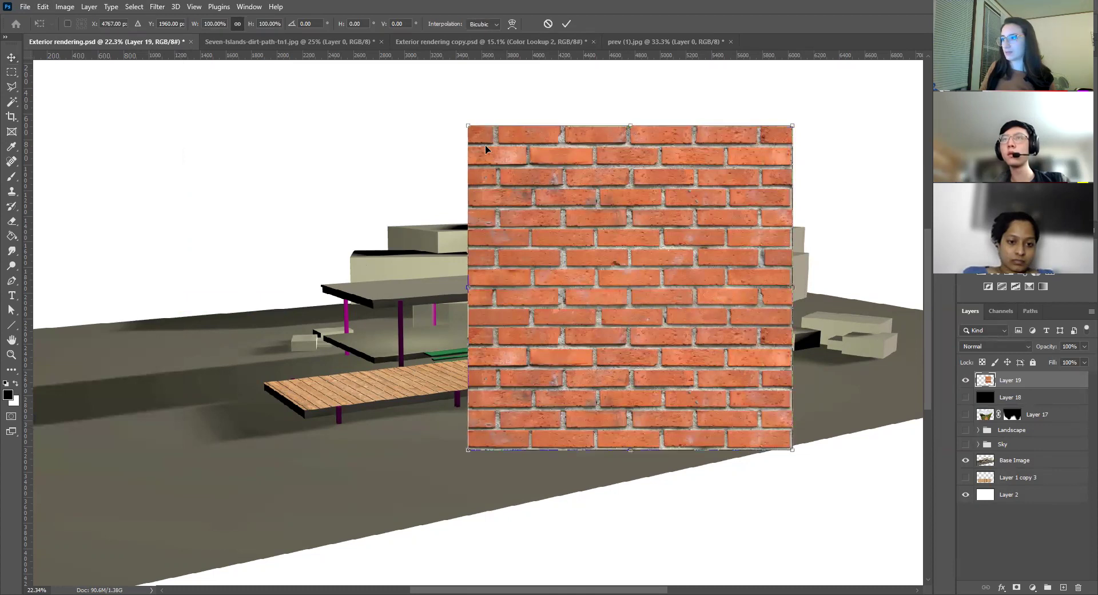
left_click_drag(470, 128, 409, 190)
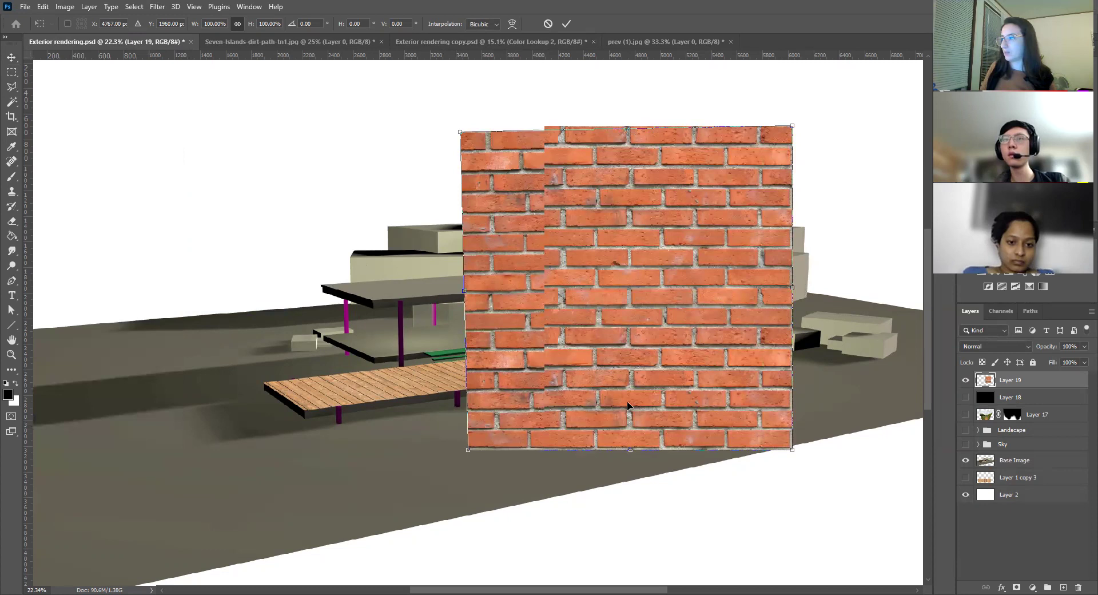
left_click_drag(739, 192, 675, 236)
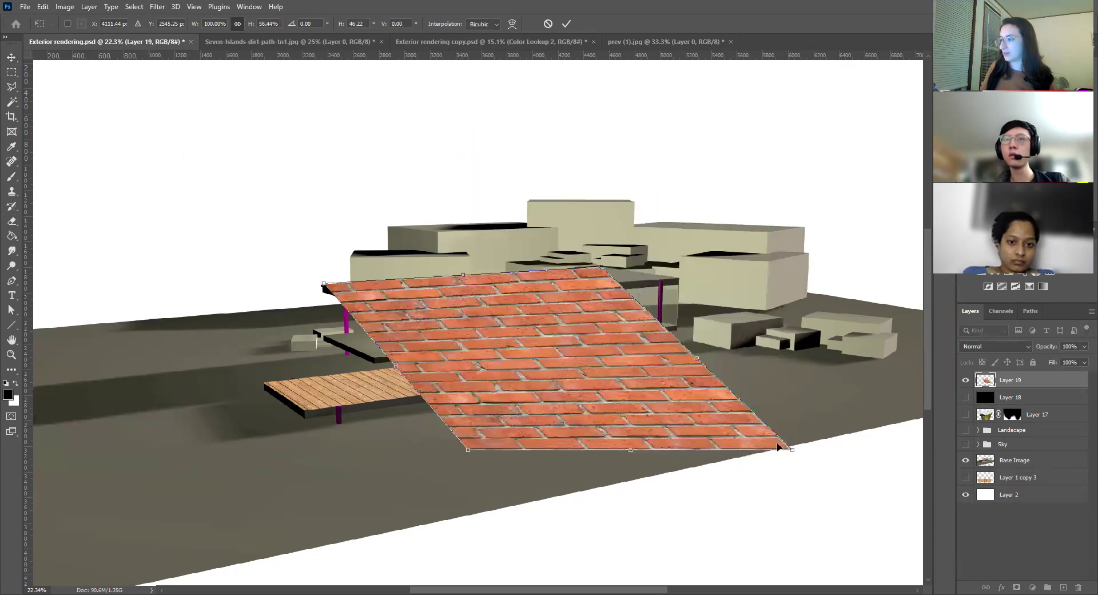
left_click_drag(790, 451, 785, 436)
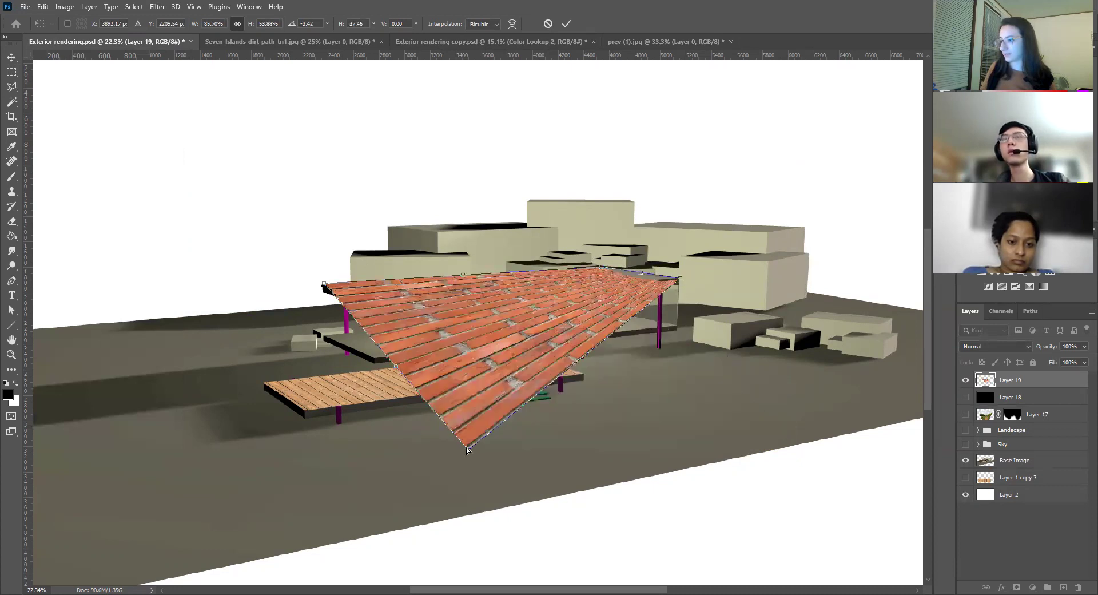
left_click_drag(373, 301, 320, 284)
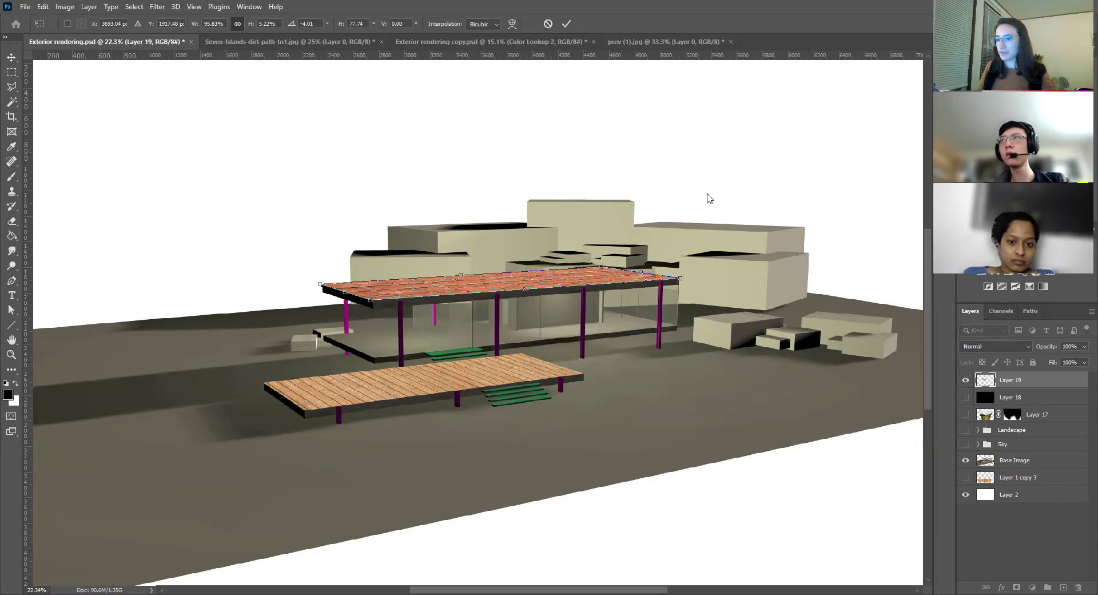
key("Return")
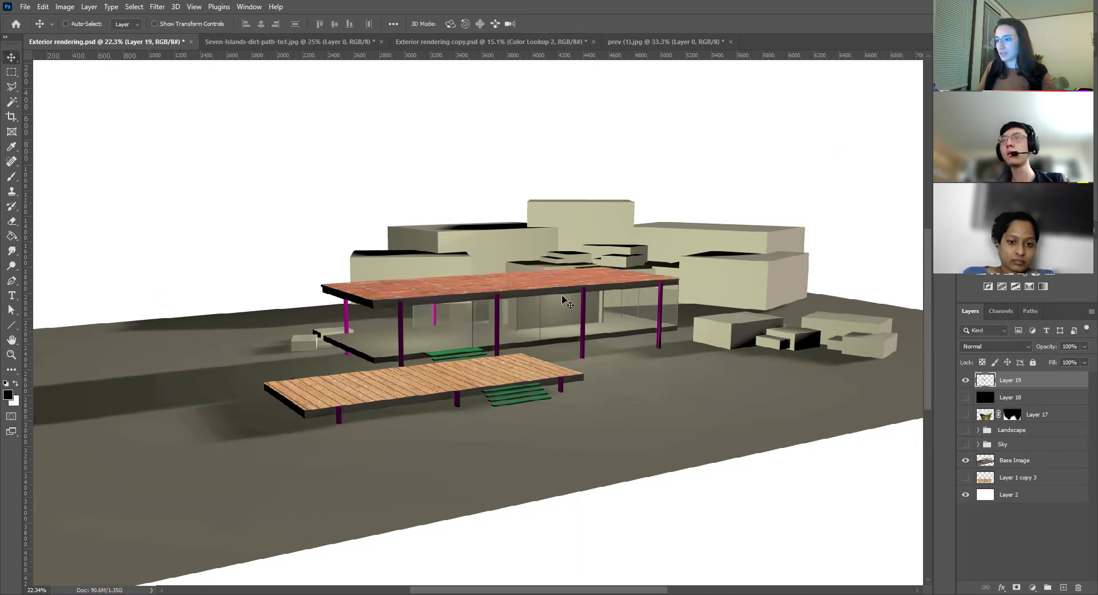
Undo the brick distortion, move the texture clear of the building and delete its layer.
key("ctrl+z")
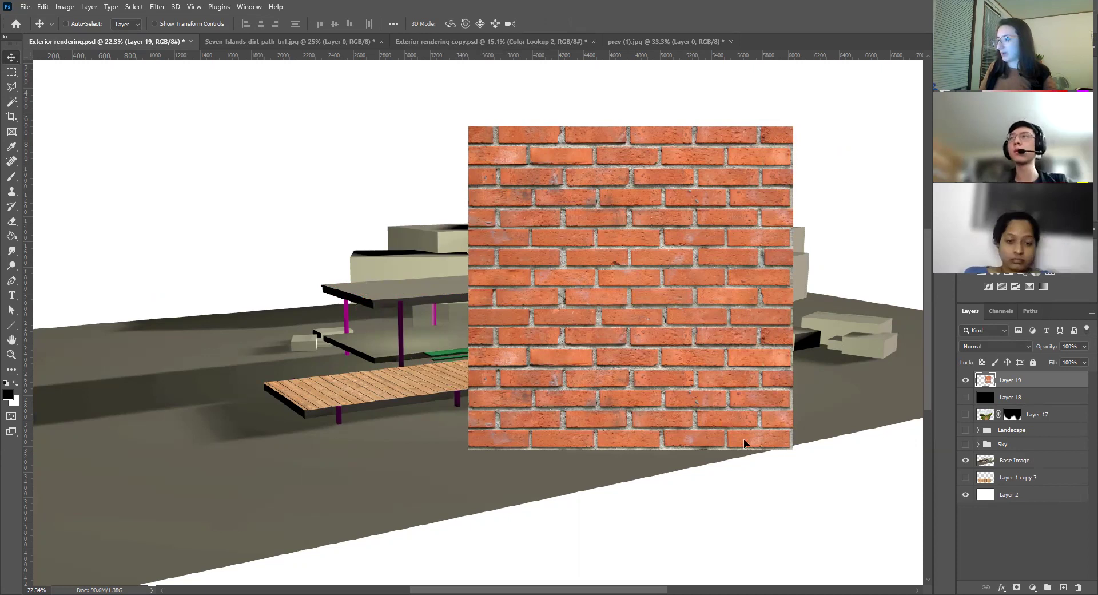
left_click_drag(749, 349, 871, 584)
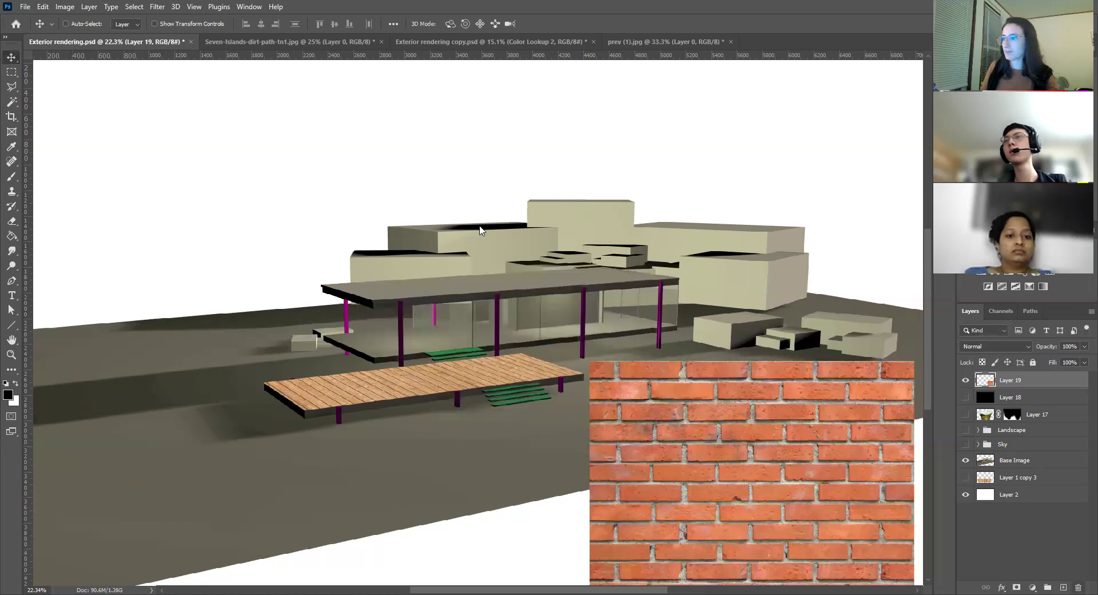
key("Delete")
left_click(485, 239)
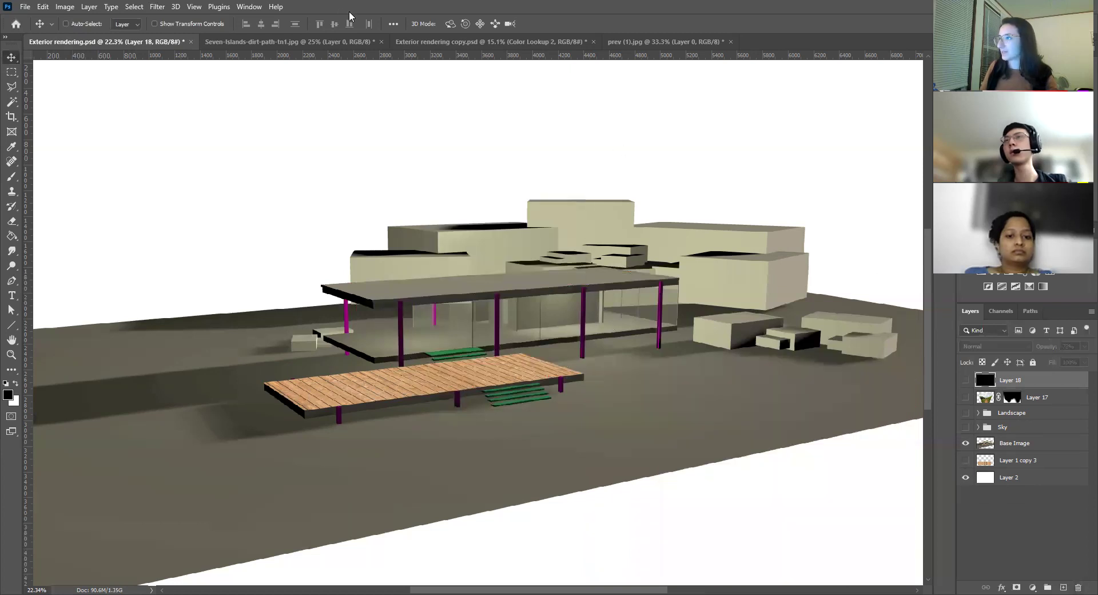
Open the Vanishing Point filter on the Base Image layer.
left_click(1035, 450)
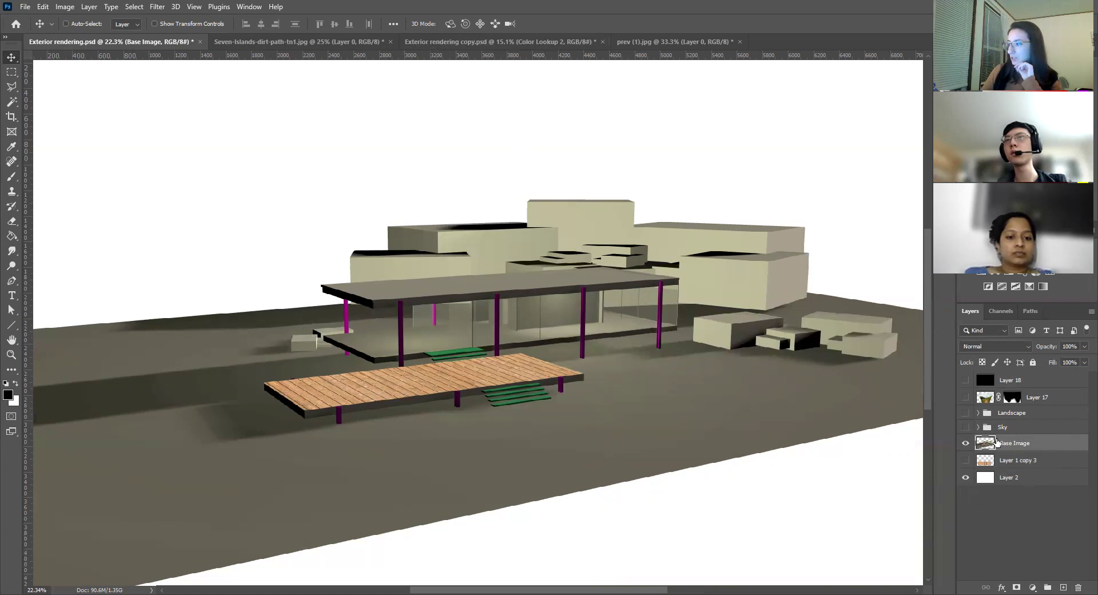
left_click(161, 11)
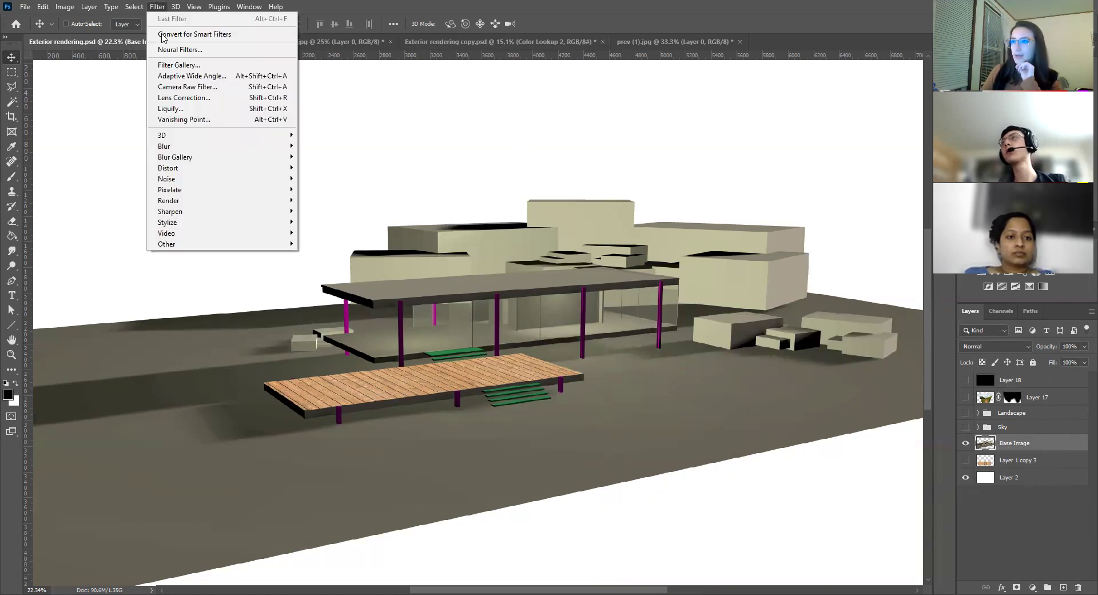
left_click(166, 120)
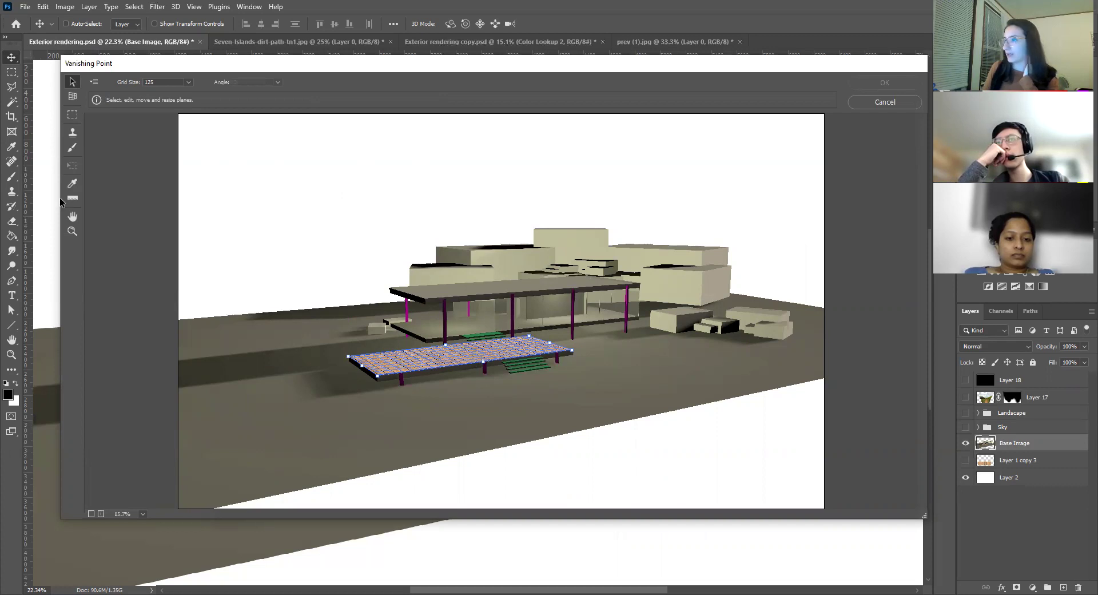
Create a perspective plane through the four corners of the pavilion's roof surface.
left_click(72, 97)
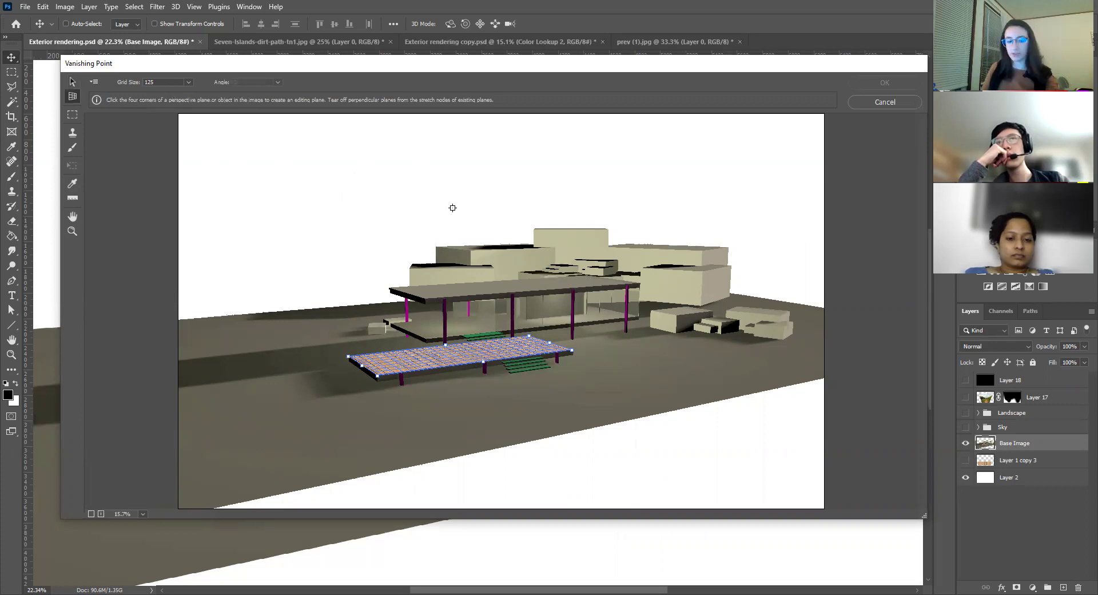
key("alt")
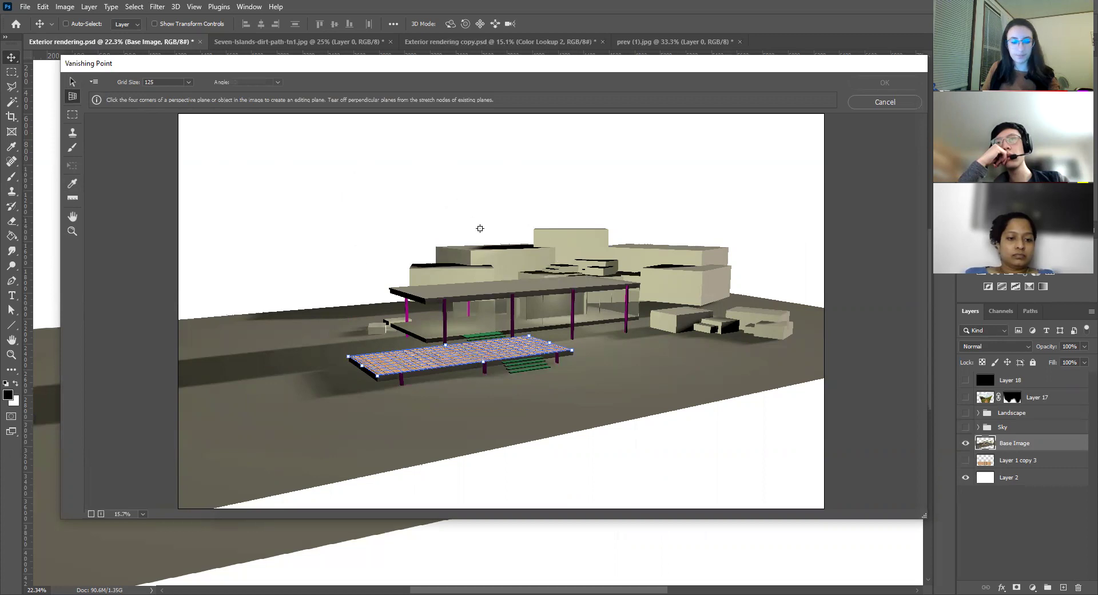
scroll(484, 235, "up", 2, "alt")
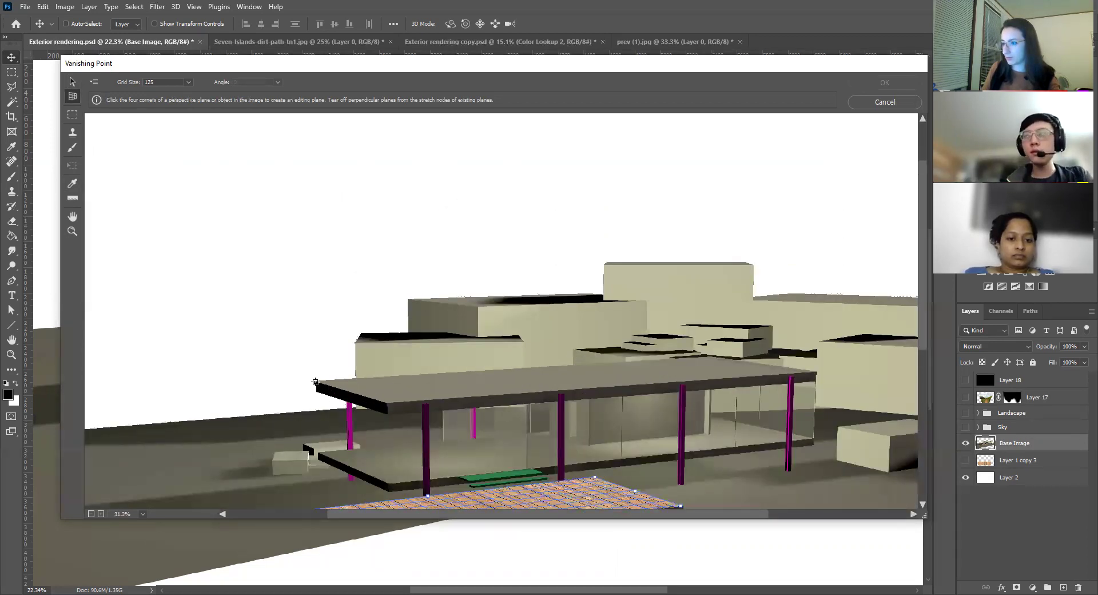
left_click(314, 381)
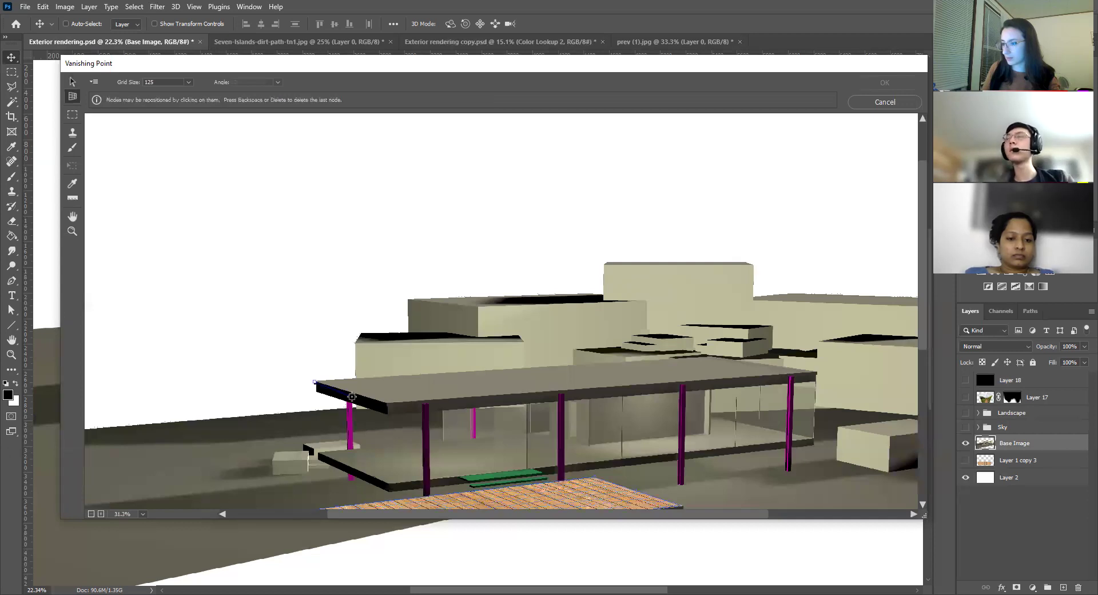
left_click(387, 402)
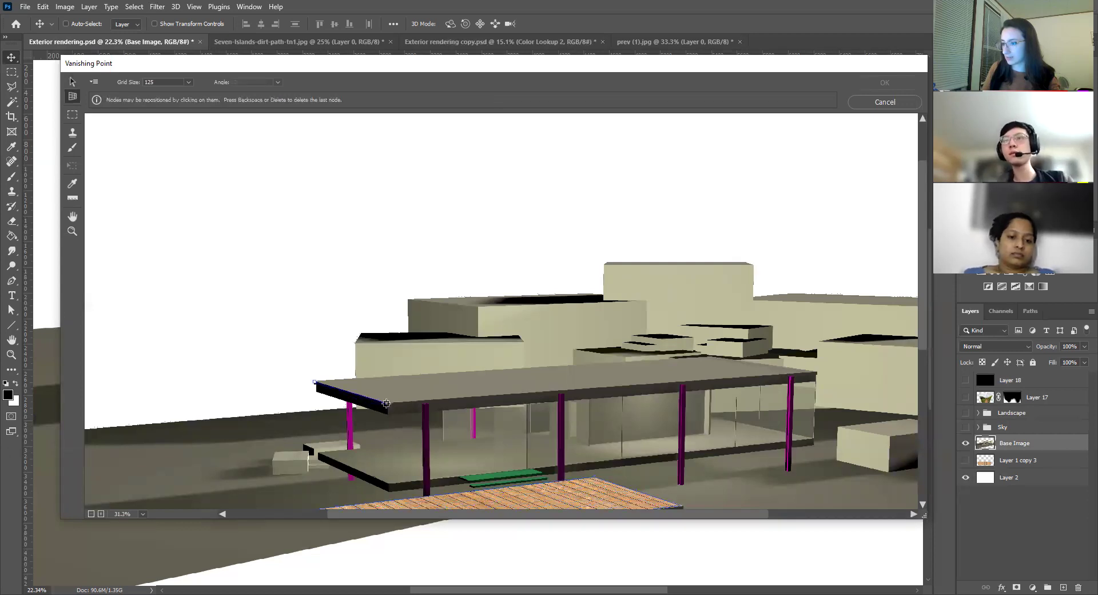
left_click(815, 372)
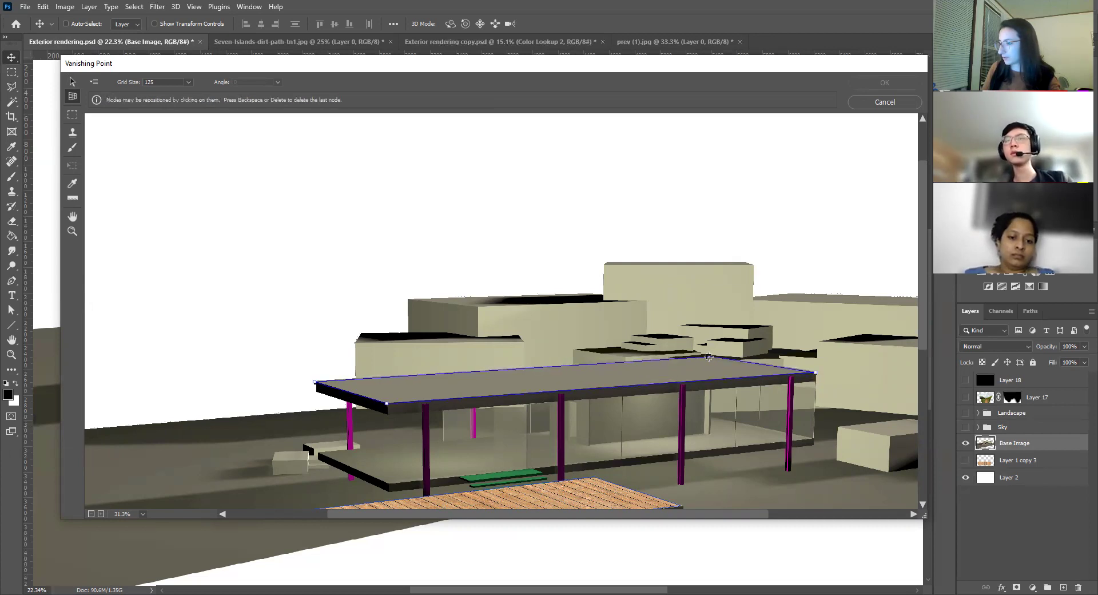
left_click(709, 357)
Move the roof plane's front right corner slightly below the roof edge and check the plane's perspective.
key("ctrl+minus")
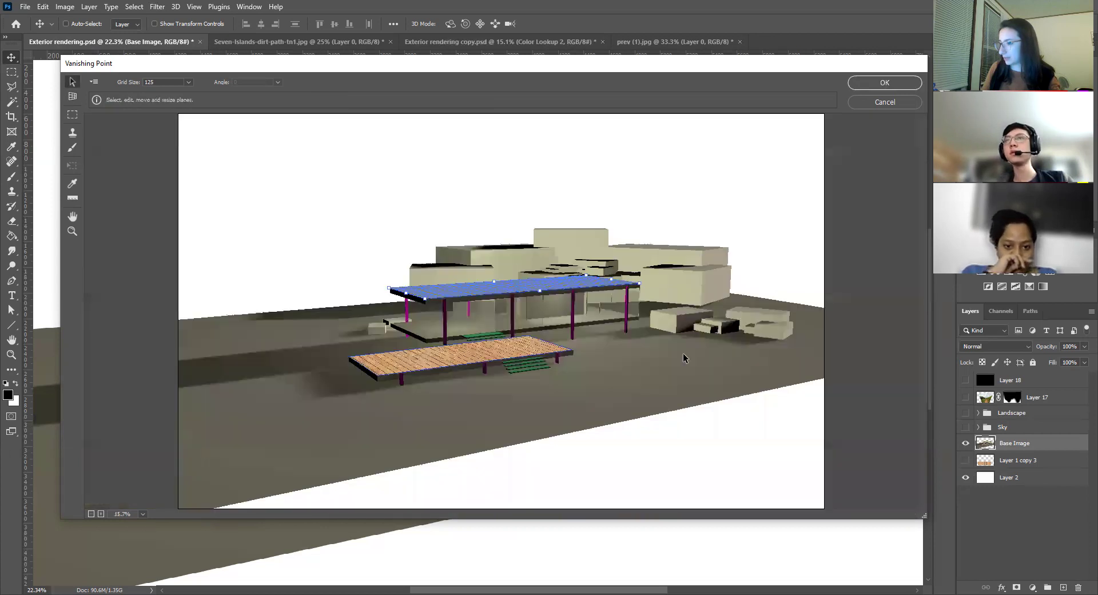
key("ctrl+plus")
scroll(597, 286, "up", 1)
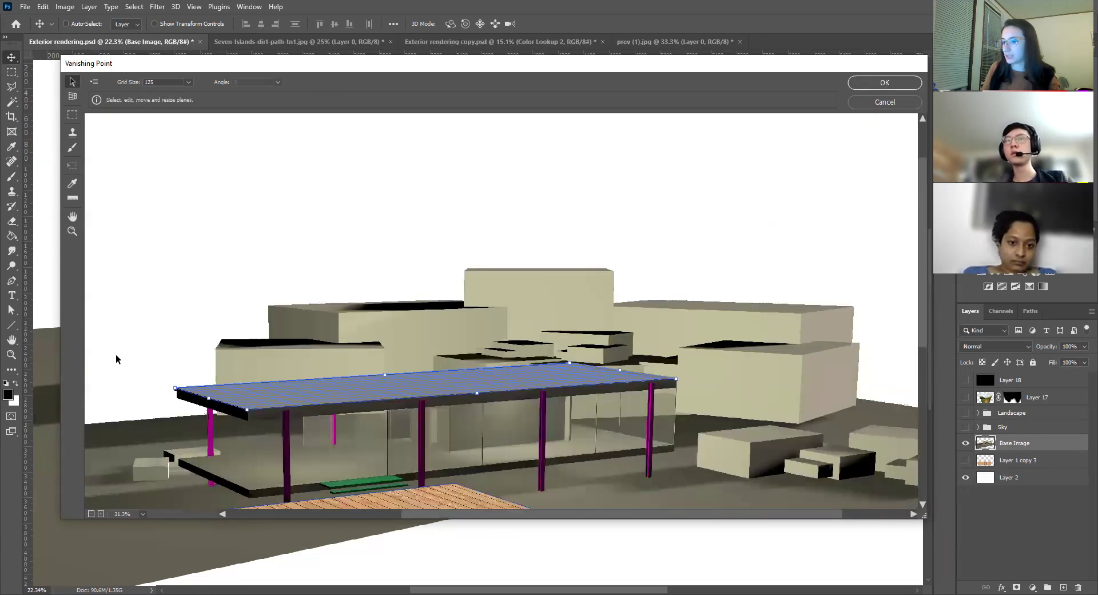
left_click_drag(675, 384, 669, 393)
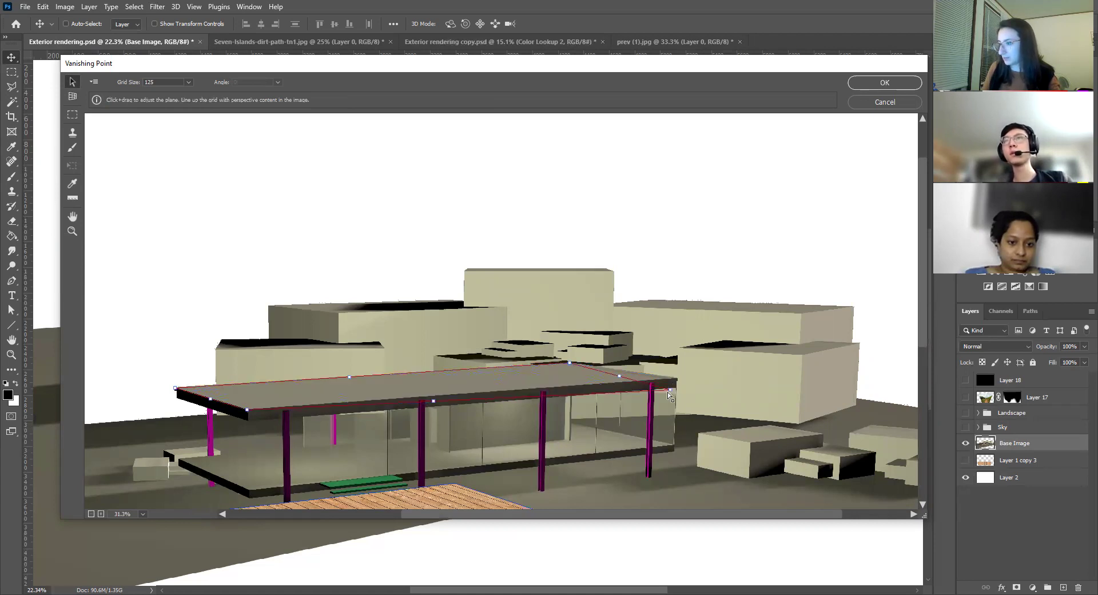
key("ctrl+minus")
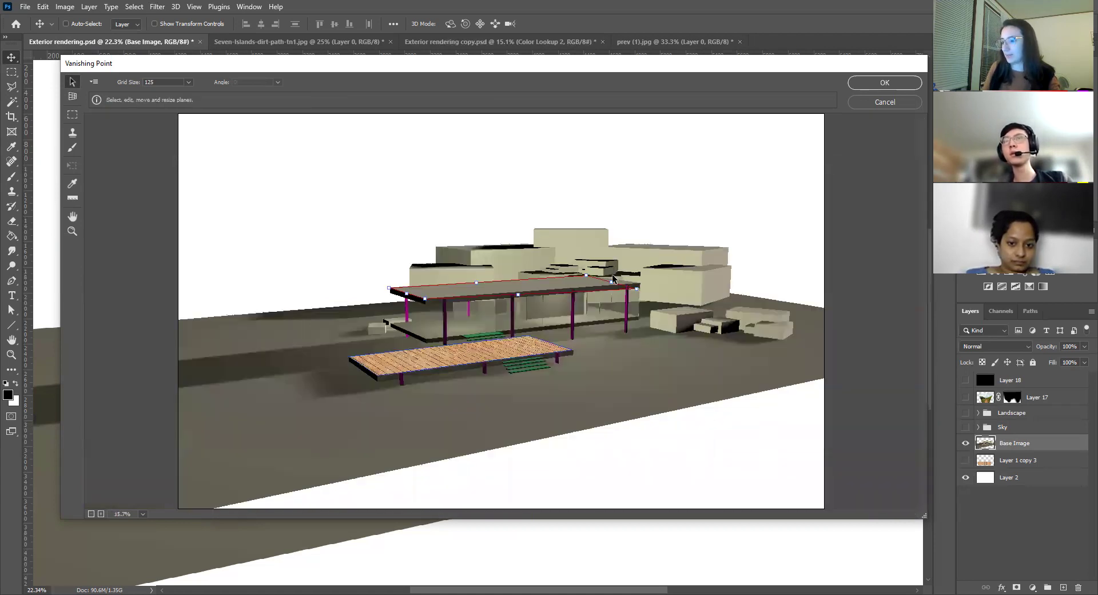
key("ctrl+plus")
scroll(603, 280, "up", 1)
key("ctrl+minus")
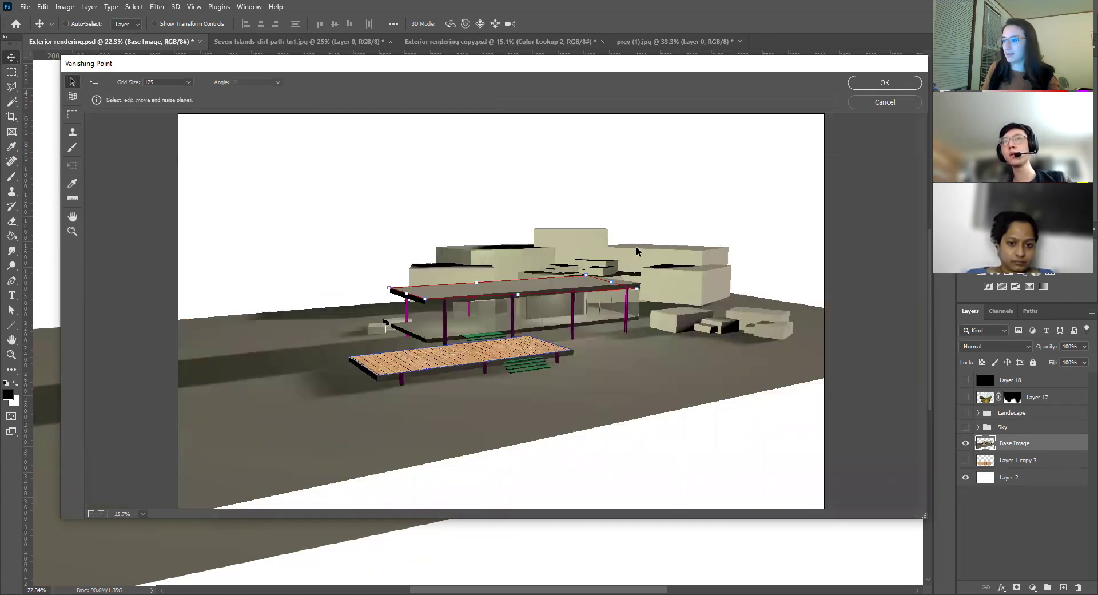
Align the roof plane's four corners with the pavilion roof's edges and accept the adjusted perspective plane.
key("ctrl+plus")
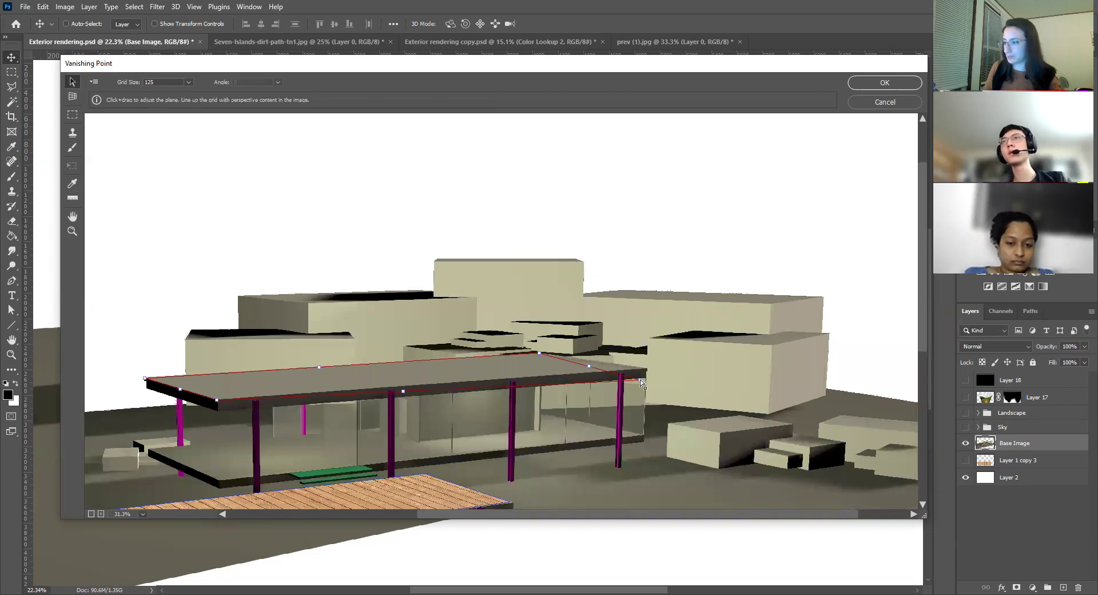
left_click_drag(641, 382, 646, 372)
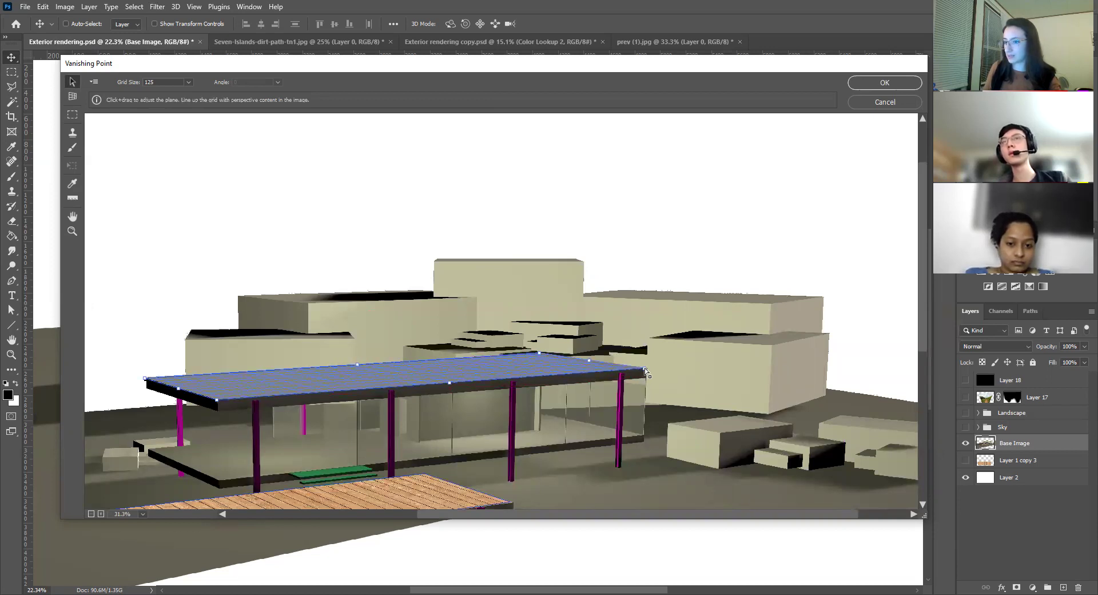
left_click_drag(145, 378, 146, 380)
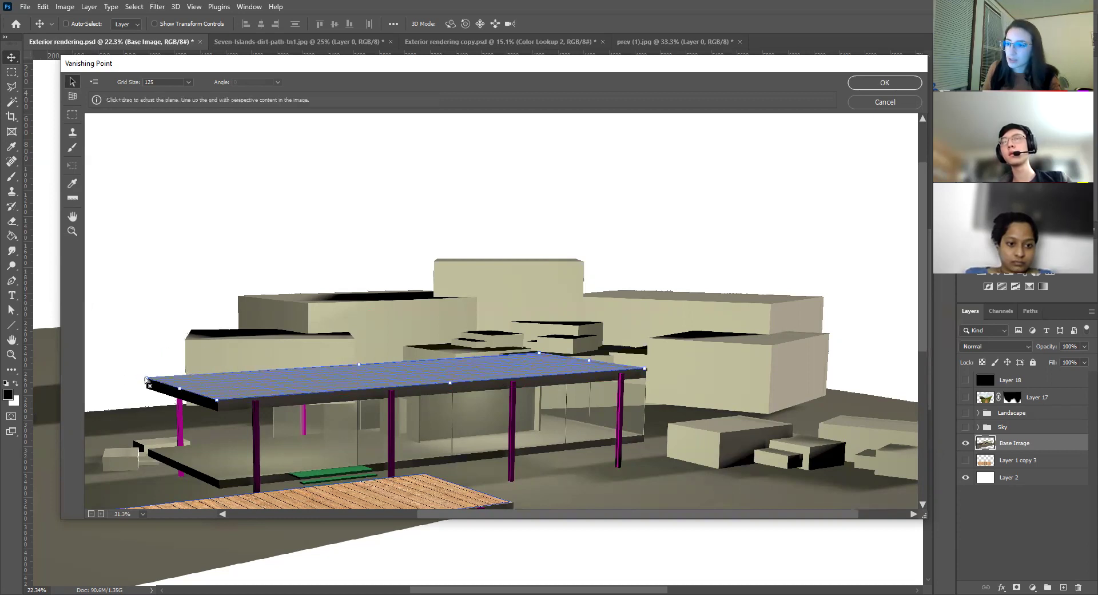
left_click_drag(218, 400, 217, 400)
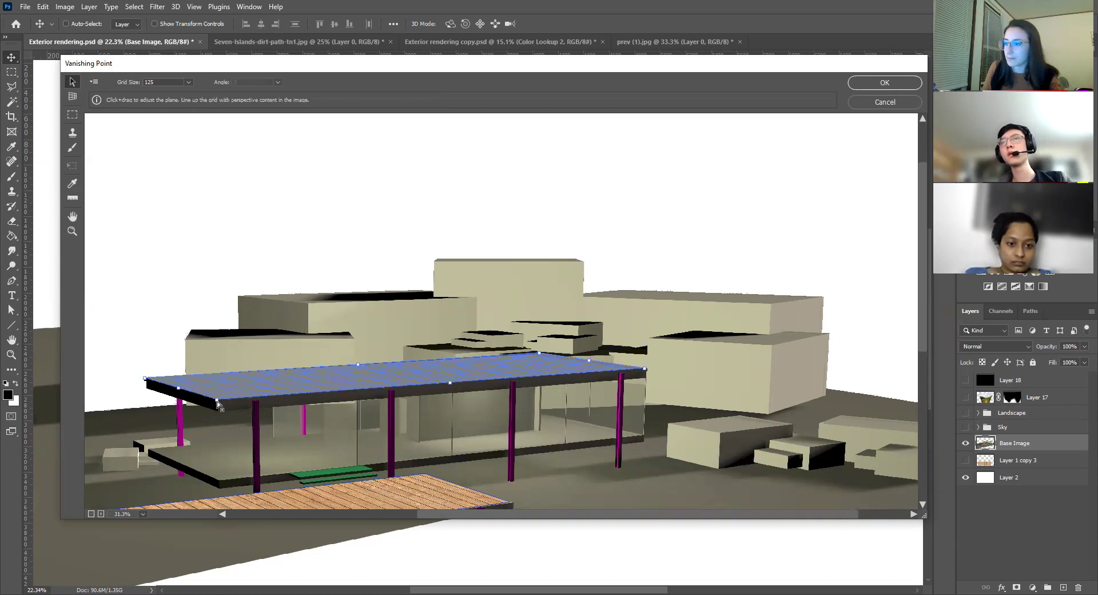
left_click_drag(538, 356, 538, 353)
key("ctrl+minus")
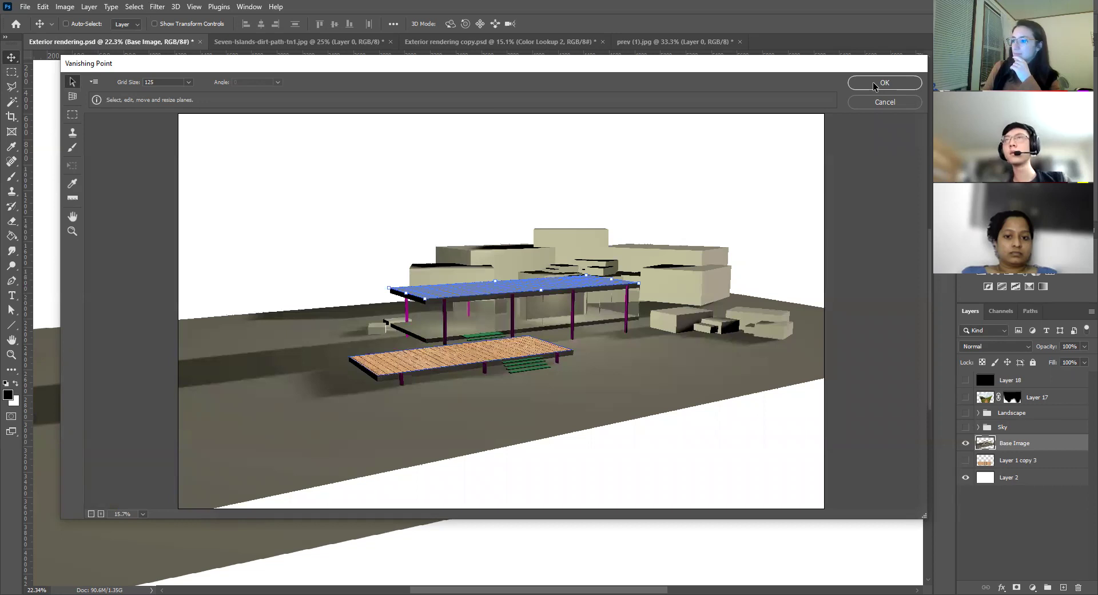
left_click(873, 84)
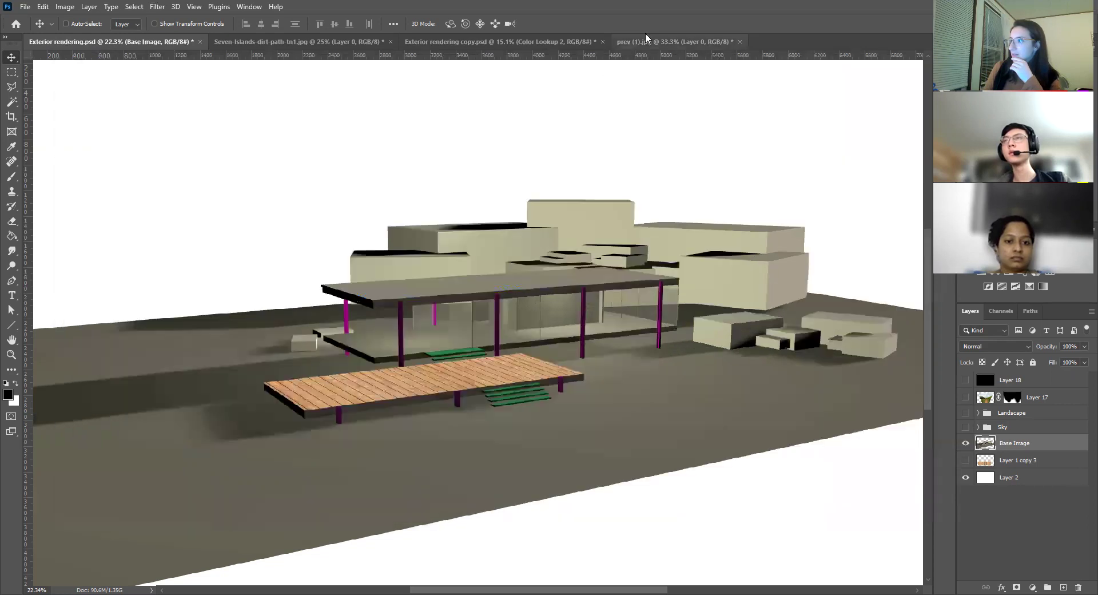
Copy the whole brick texture from prev (1).jpg and paste it into the Vanishing Point filter on the Base Image layer.
left_click(647, 40)
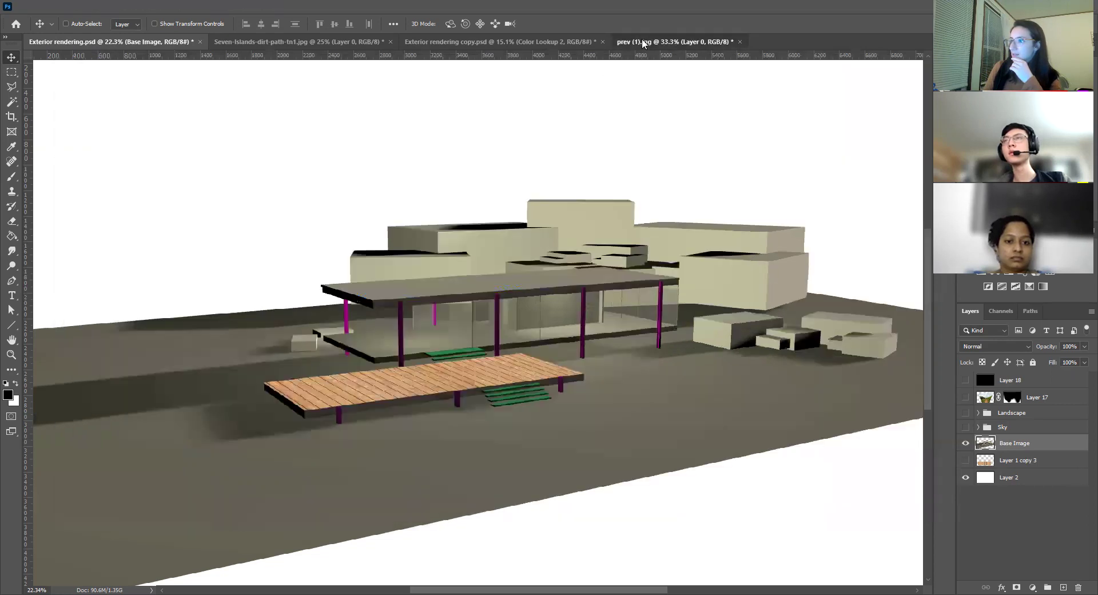
left_click(11, 72)
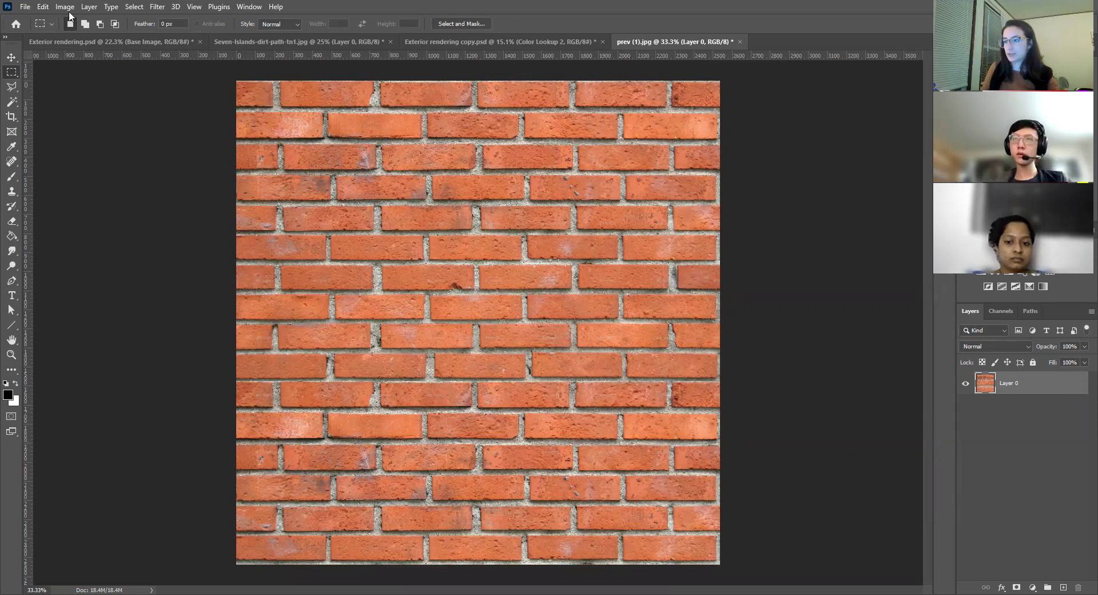
left_click(103, 42)
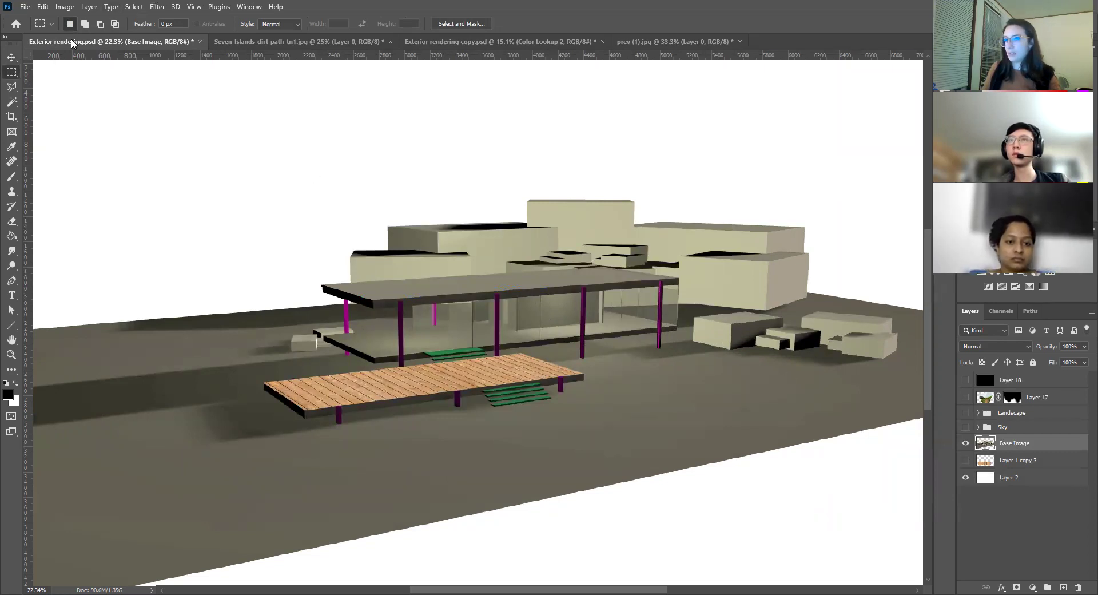
left_click(157, 7)
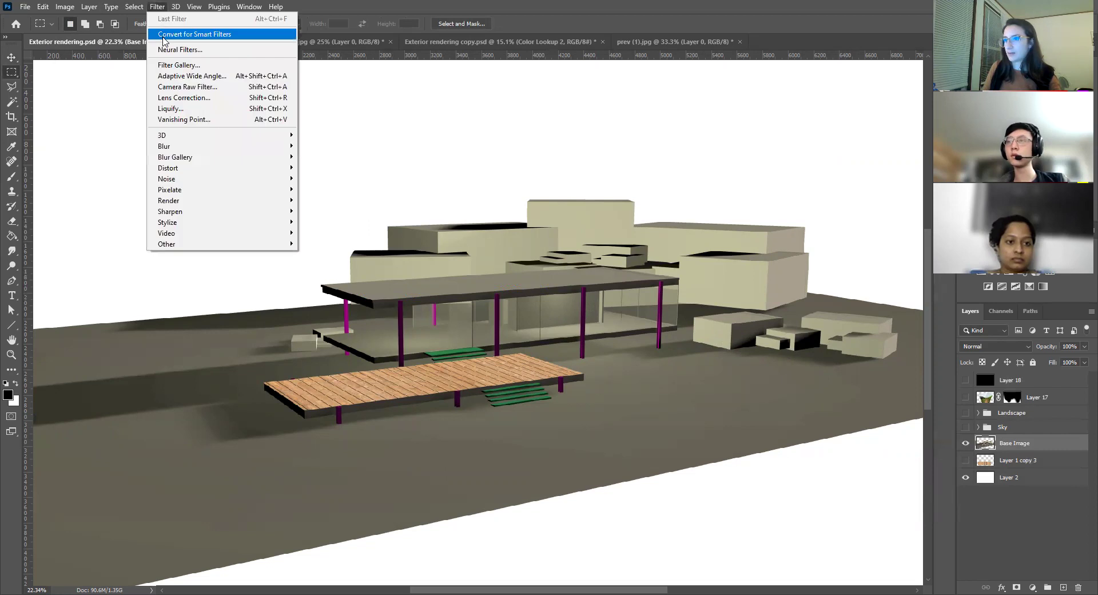
left_click(167, 122)
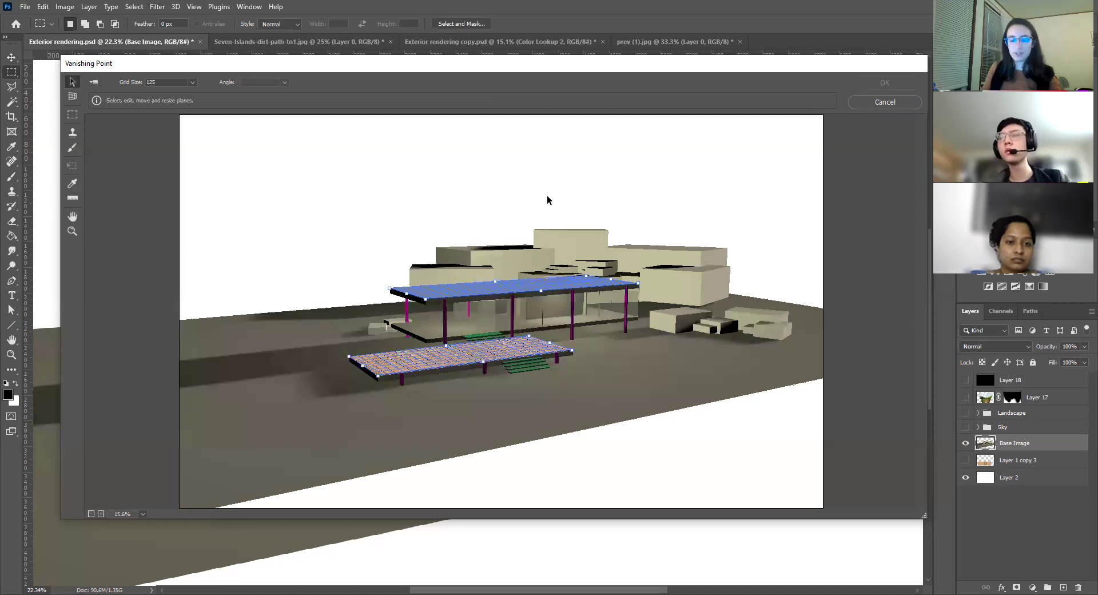
key("alt")
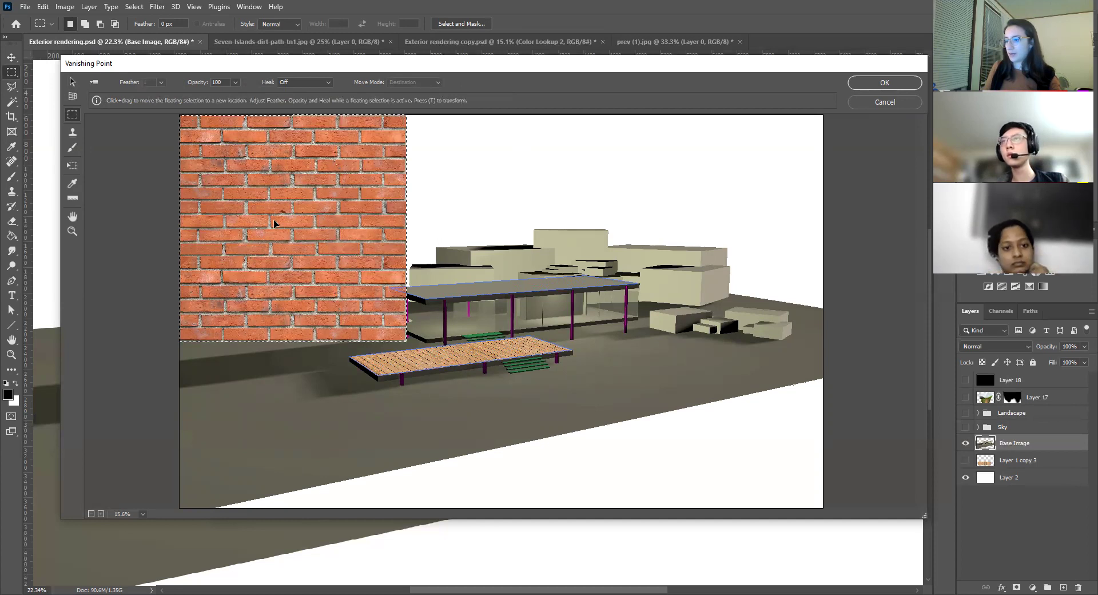
Move the pasted bricks onto the roof plane, stretch them to cover the entire roof, and apply the filter.
left_click_drag(291, 228, 504, 292)
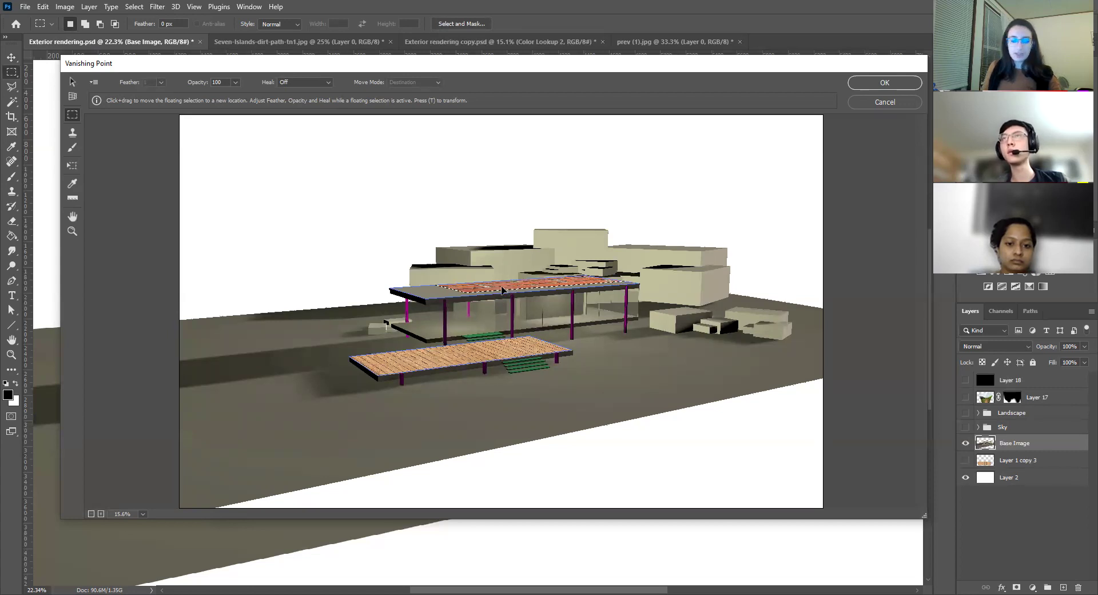
key("t")
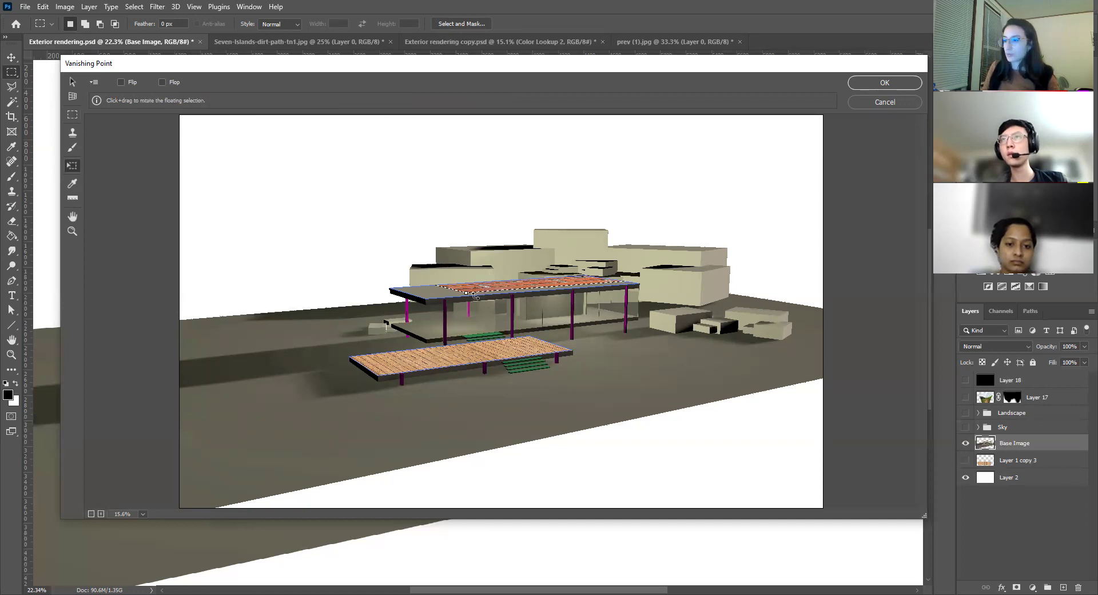
left_click_drag(463, 296, 481, 293)
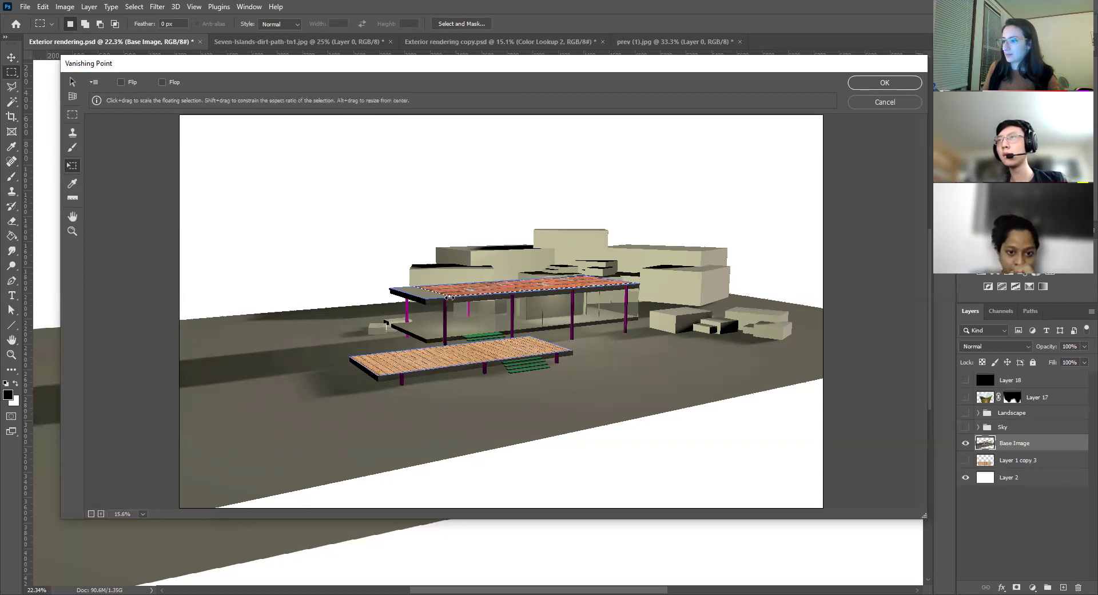
mouse_move(452, 296)
left_mouse_down()
mouse_move(479, 290)
mouse_move(456, 292)
left_mouse_up()
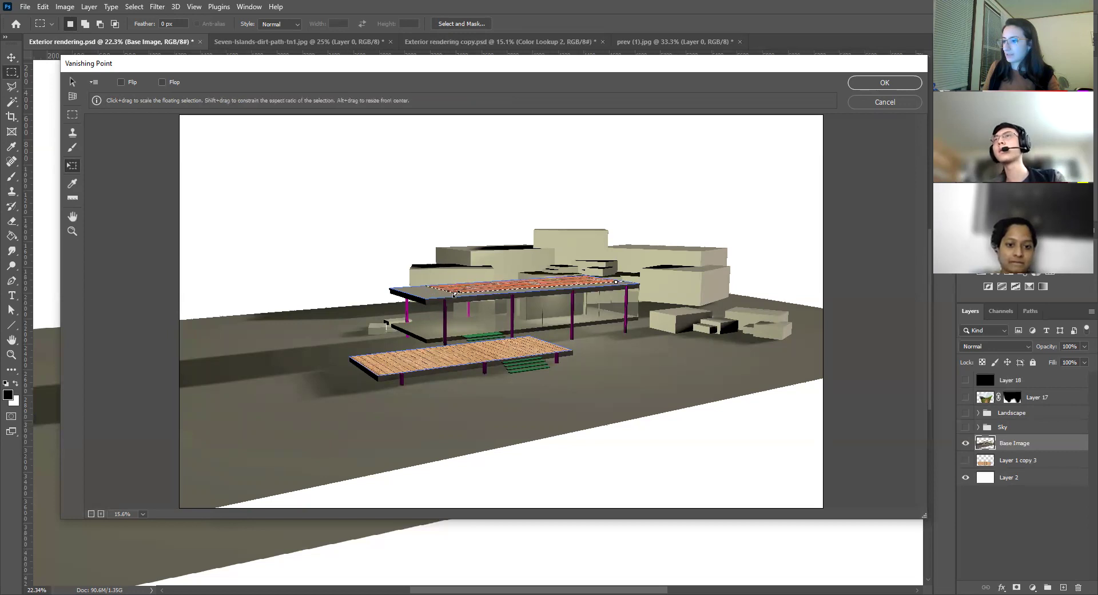
left_click_drag(455, 295, 518, 291)
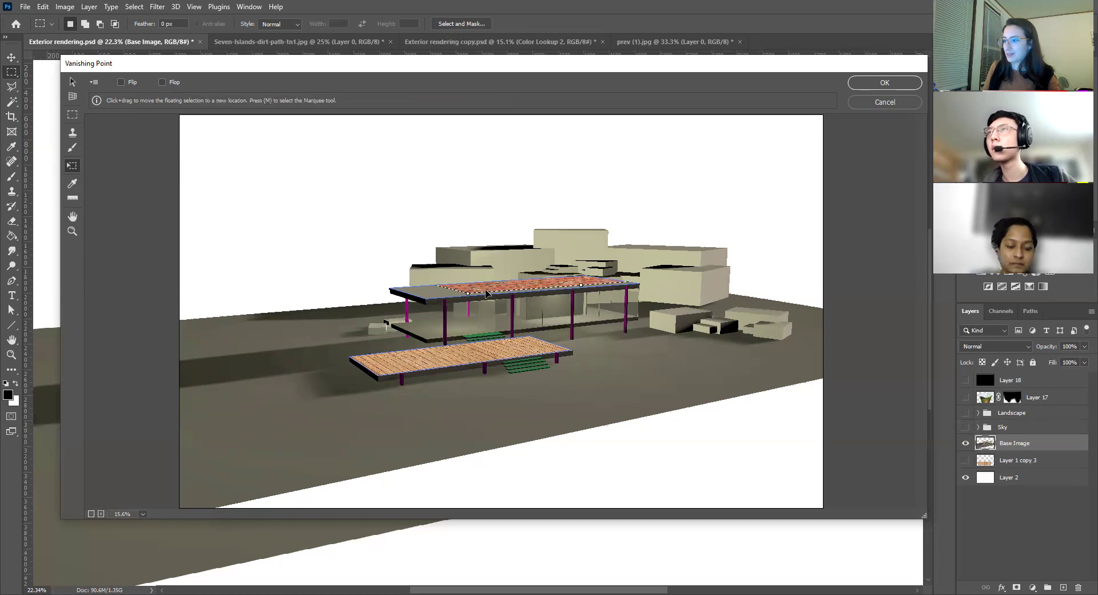
mouse_move(461, 293)
left_mouse_down()
mouse_move(522, 287)
mouse_move(445, 296)
left_mouse_up()
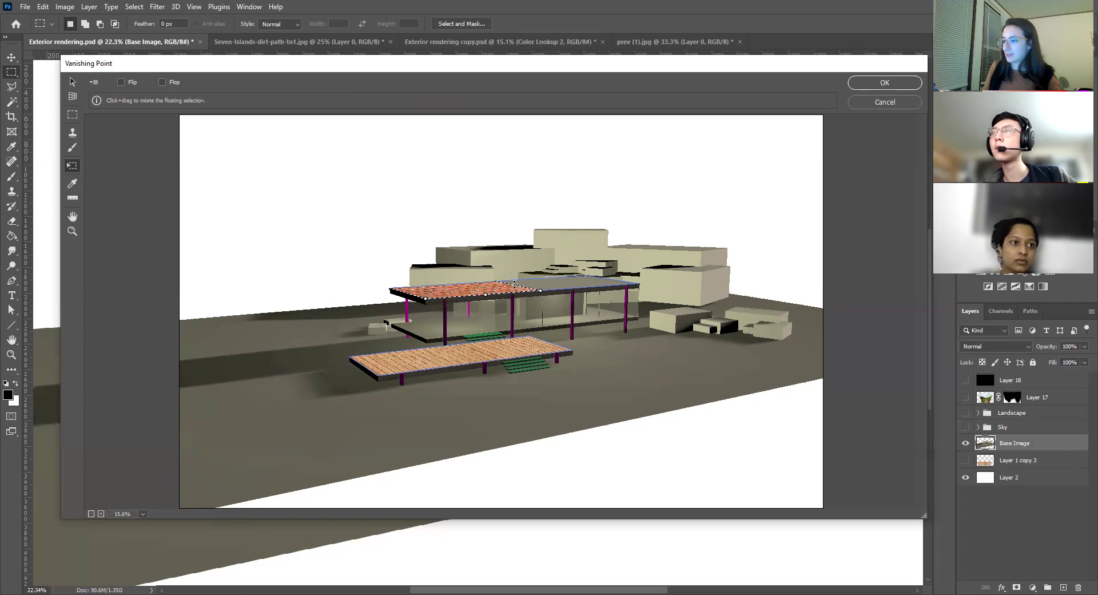
left_click_drag(543, 290, 640, 283)
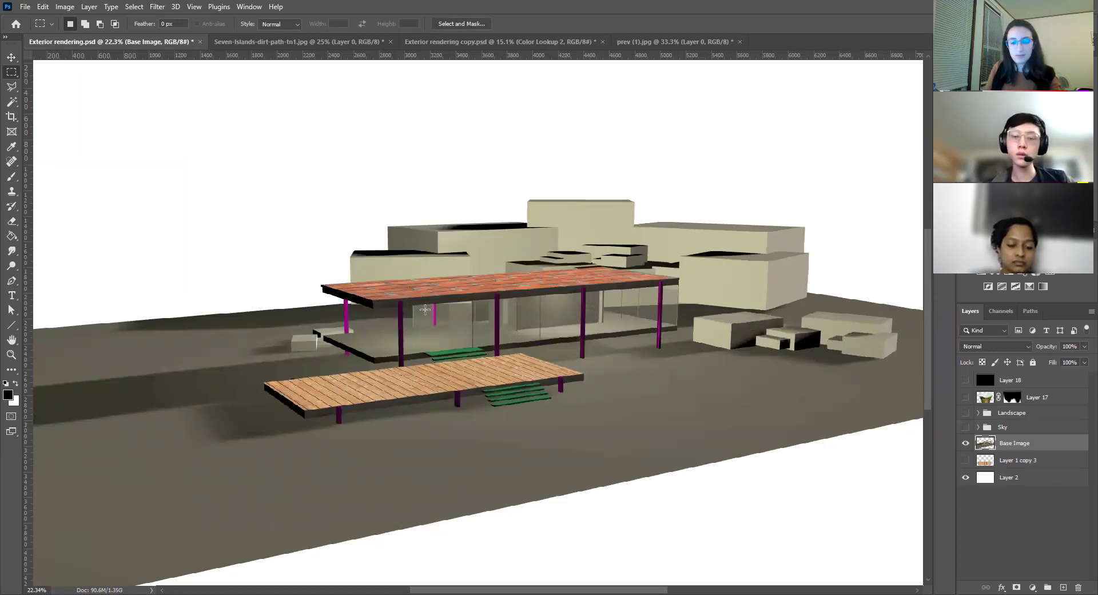
scroll(425, 309, "down", 2, "alt")
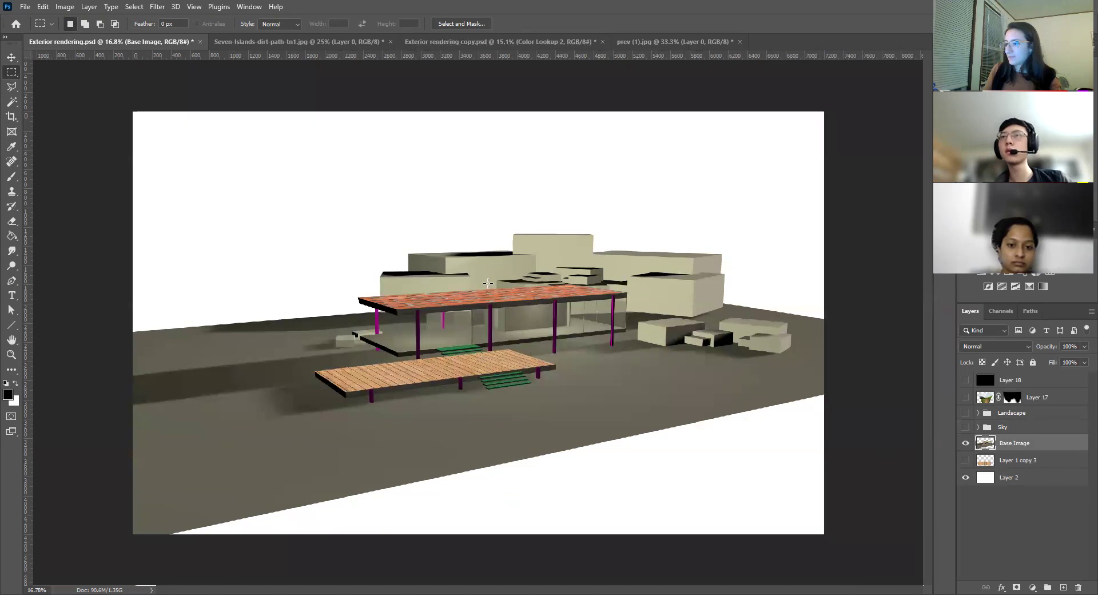
scroll(488, 283, "up", 4, "alt")
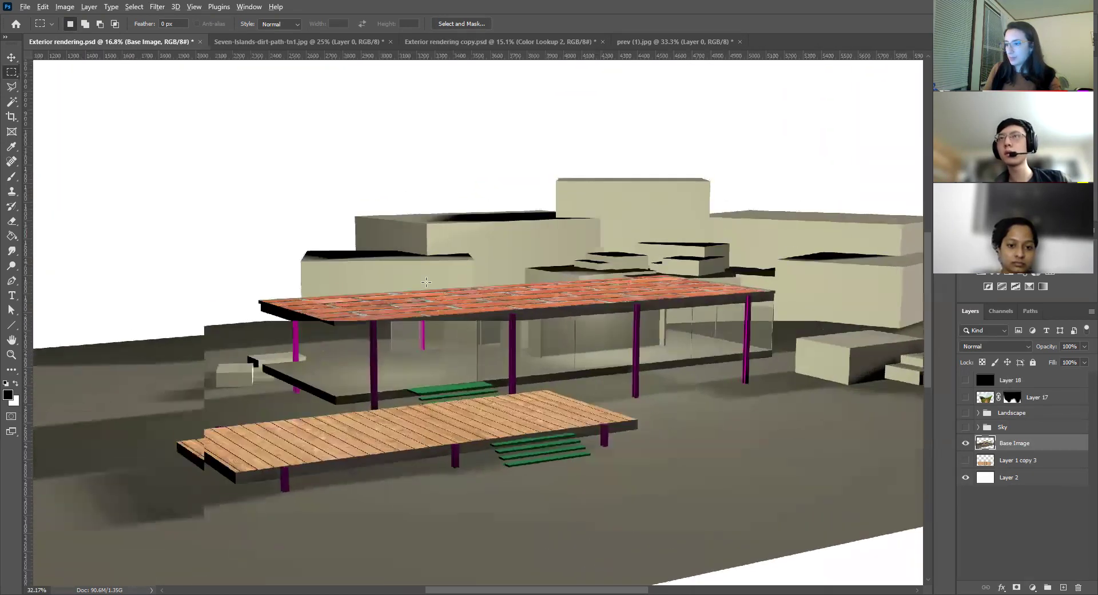
scroll(427, 281, "up", 1)
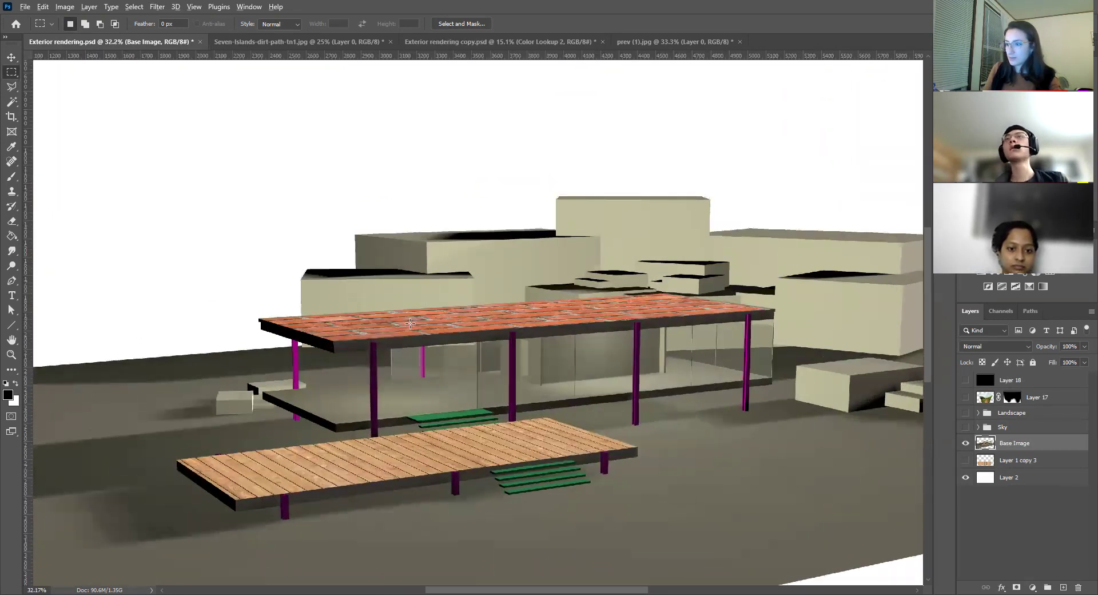
scroll(410, 323, "down", 5, "alt")
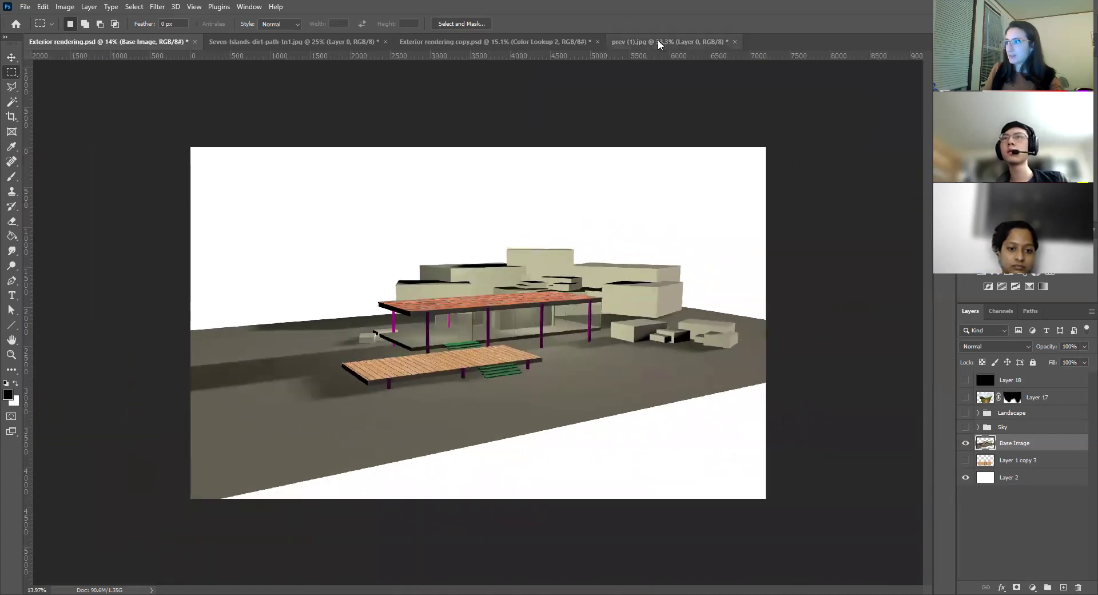
left_click(657, 41)
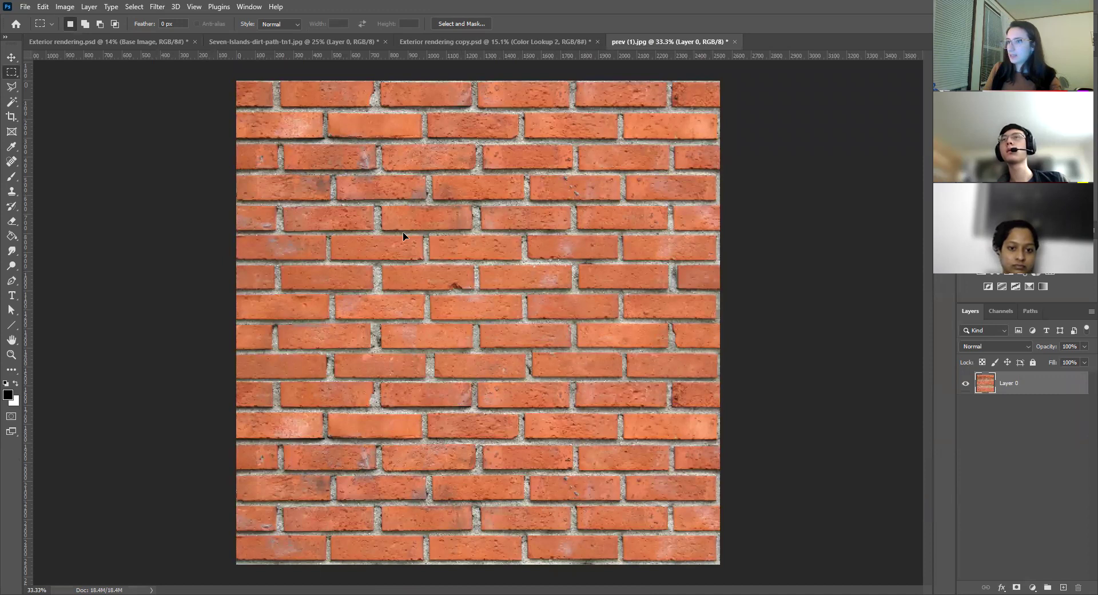
left_click_drag(105, 43, 172, 104)
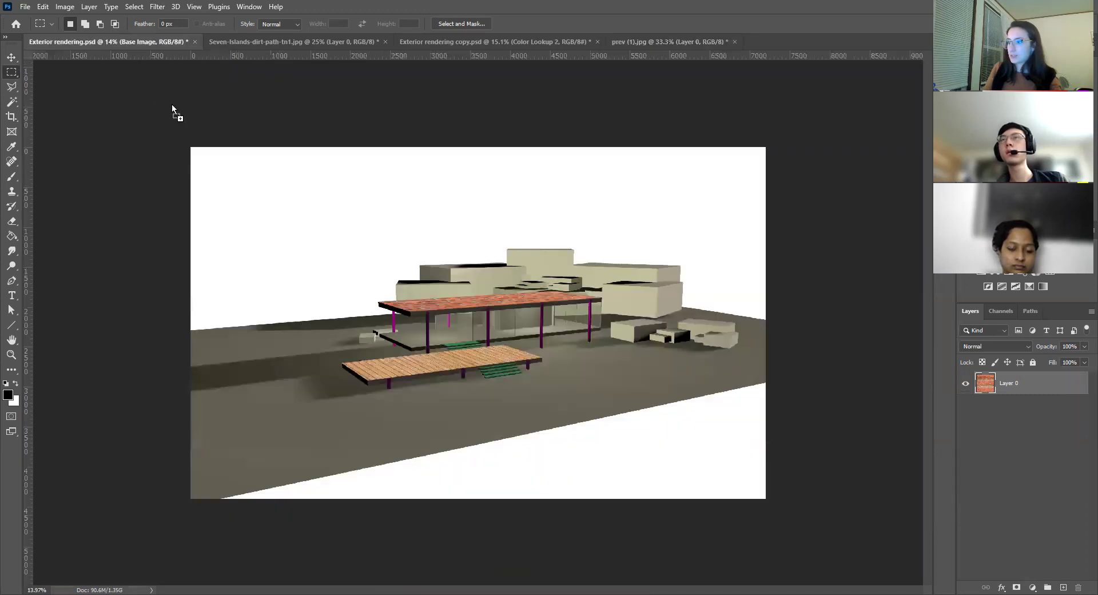
left_click_drag(435, 414, 435, 414)
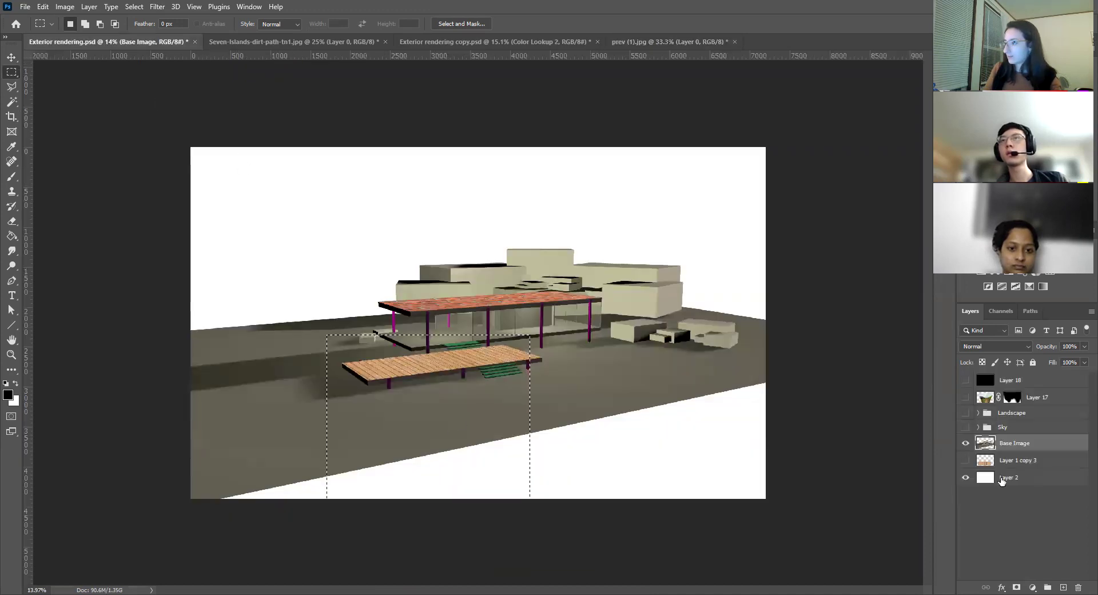
left_click(844, 406)
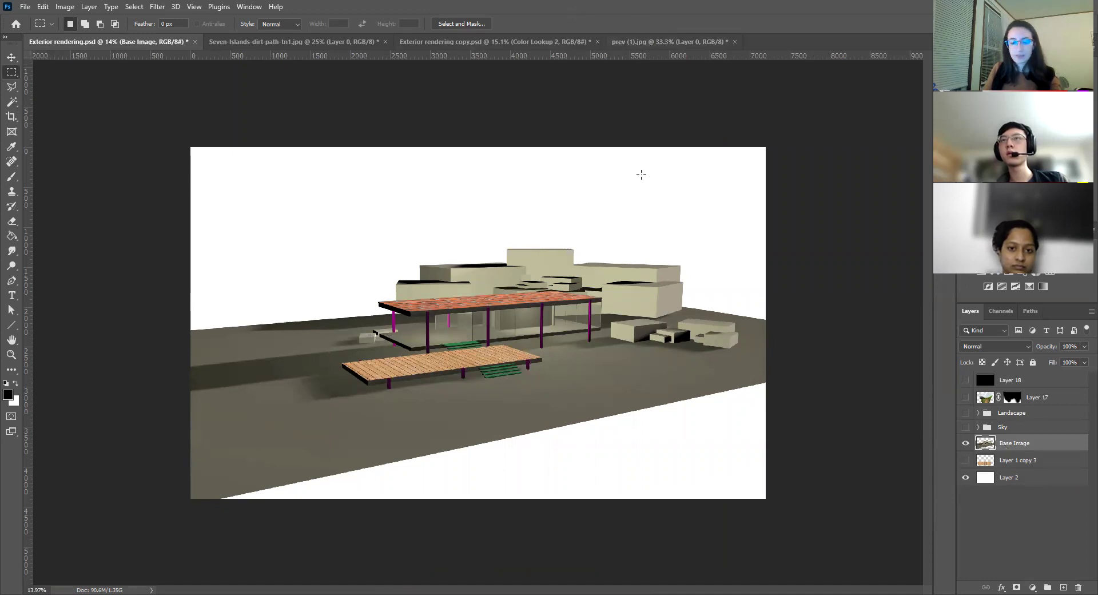
Paste the brick texture into the rendering as two new layers and join them side by side, starting at the image's left side.
key("ctrl+v")
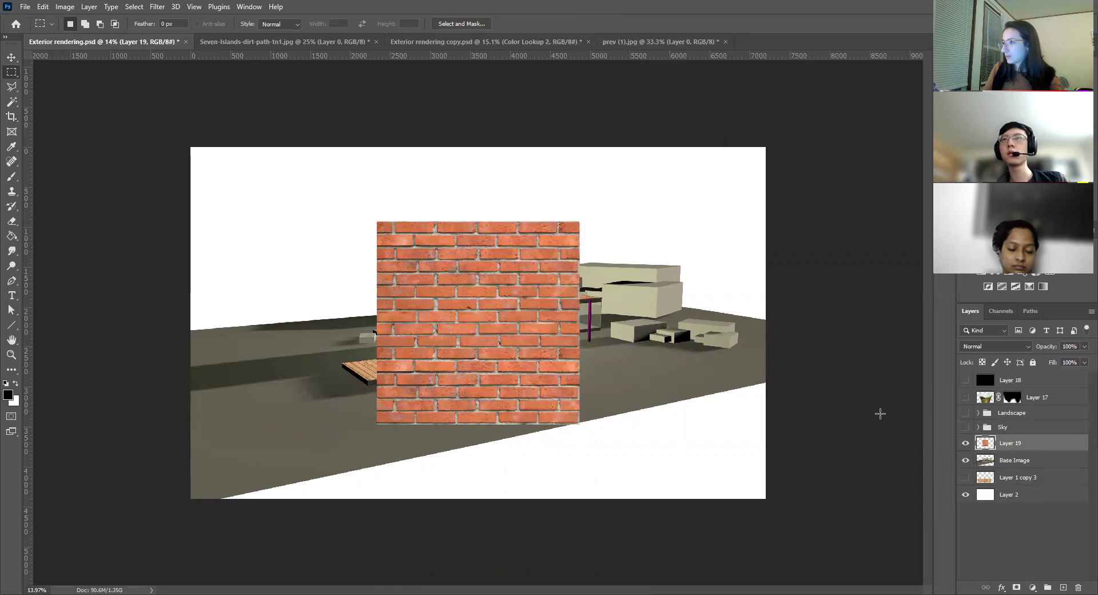
key("v")
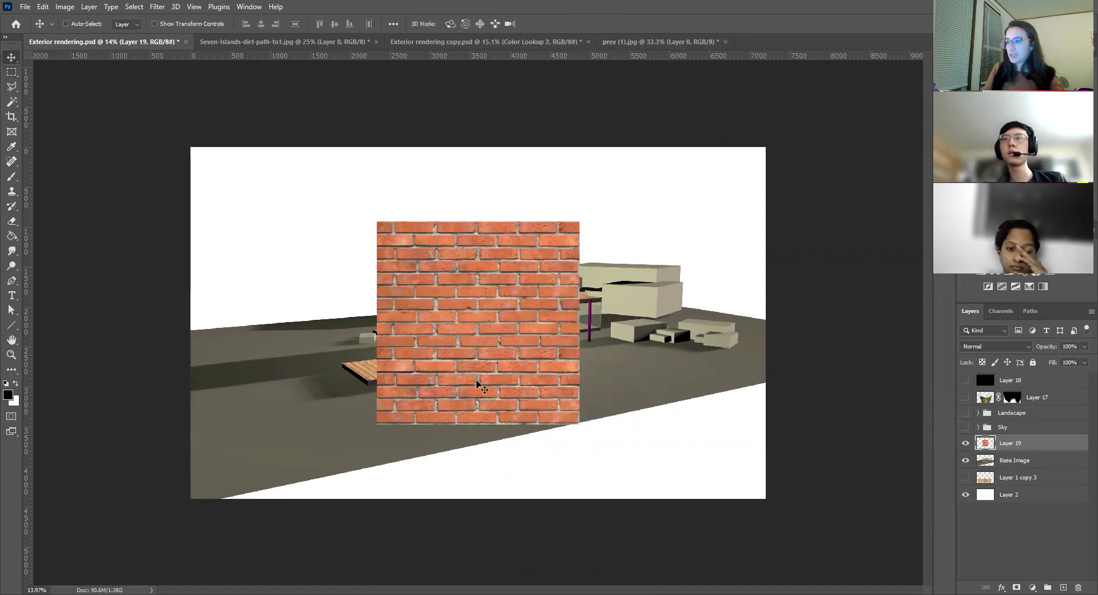
left_click_drag(457, 393, 242, 438)
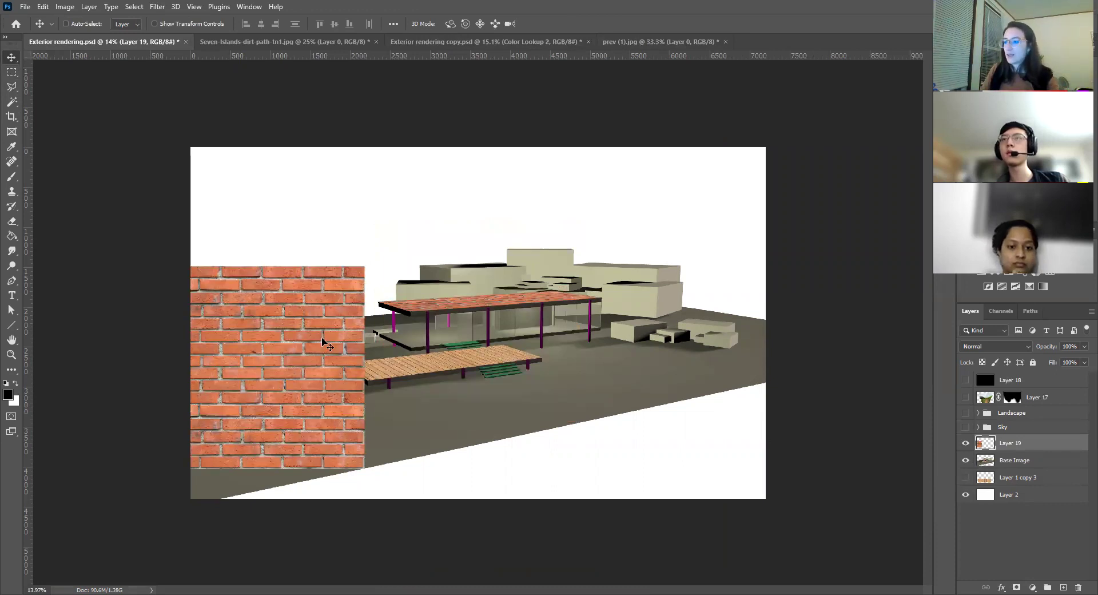
key("ctrl")
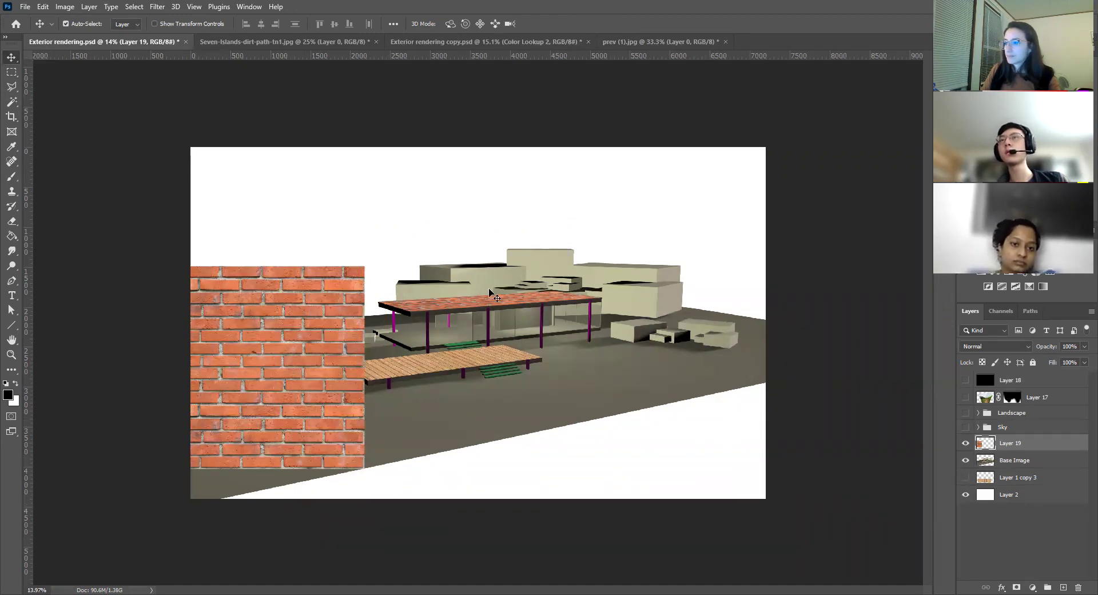
key("ctrl+v")
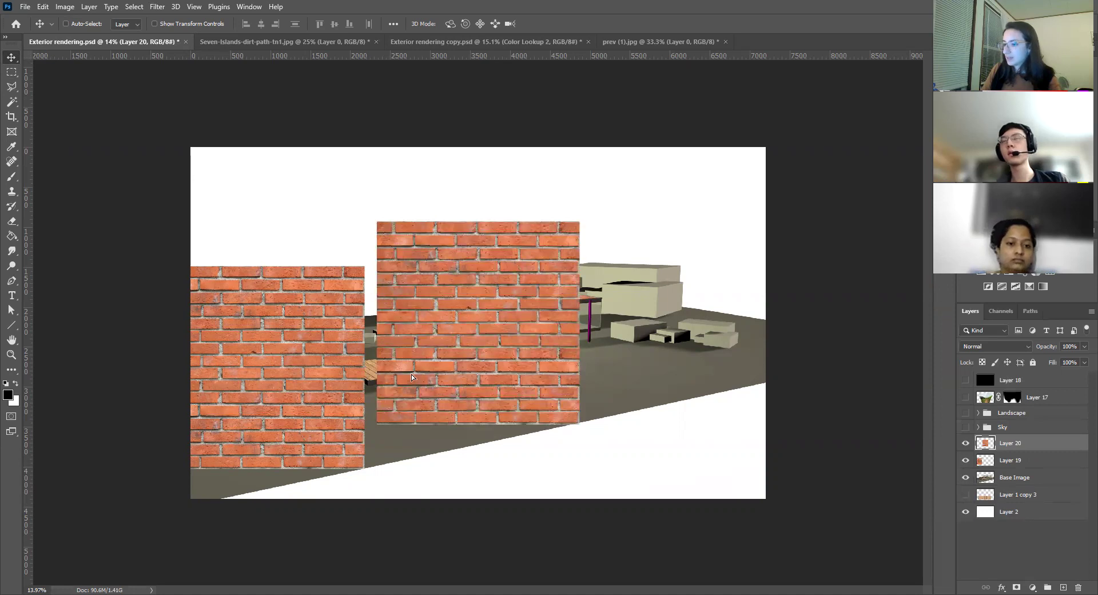
left_click_drag(412, 377, 406, 400)
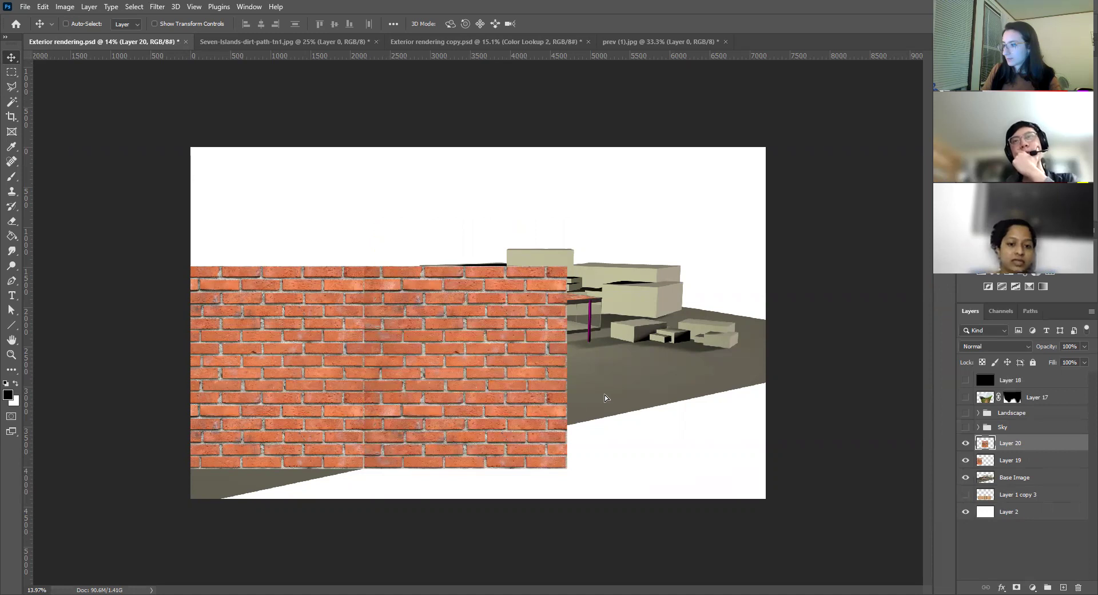
Duplicate the second brick tile, place the copy flush against its right edge, and select all three brick layers.
key("ctrl+j")
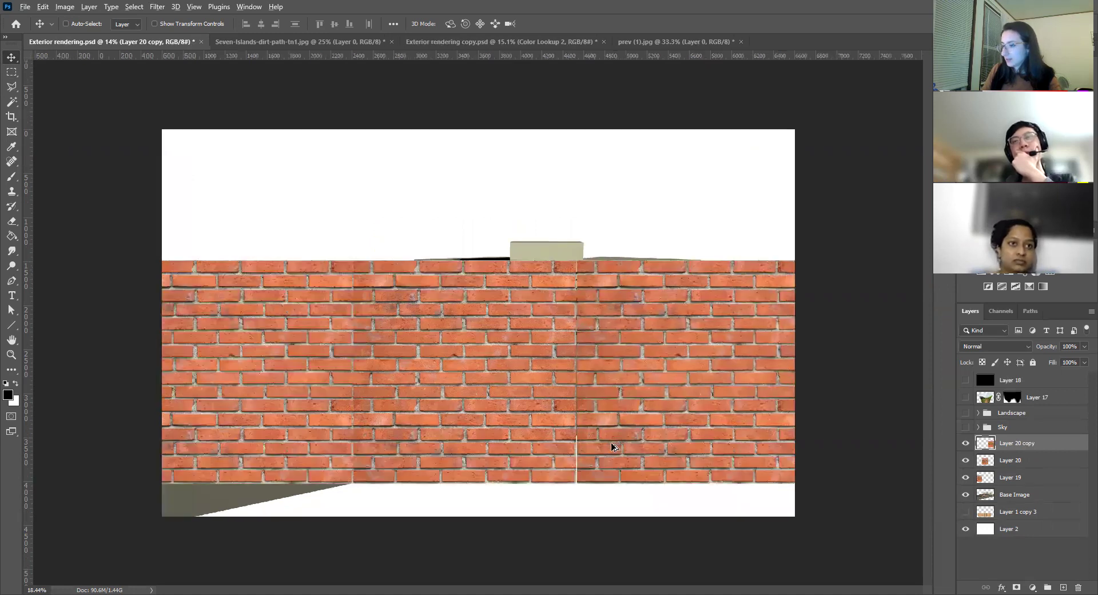
key("ctrl+0")
left_click_drag(639, 414, 637, 417)
left_click(1026, 478, "shift")
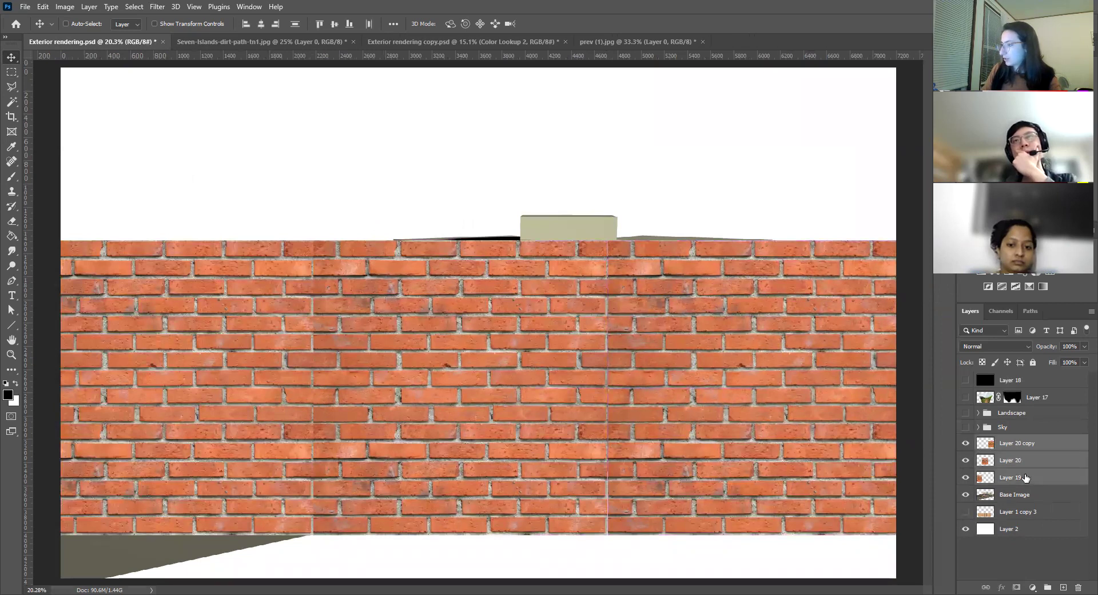
Merge the three selected brick layers into a single layer.
right_click(1031, 473)
left_click(933, 503)
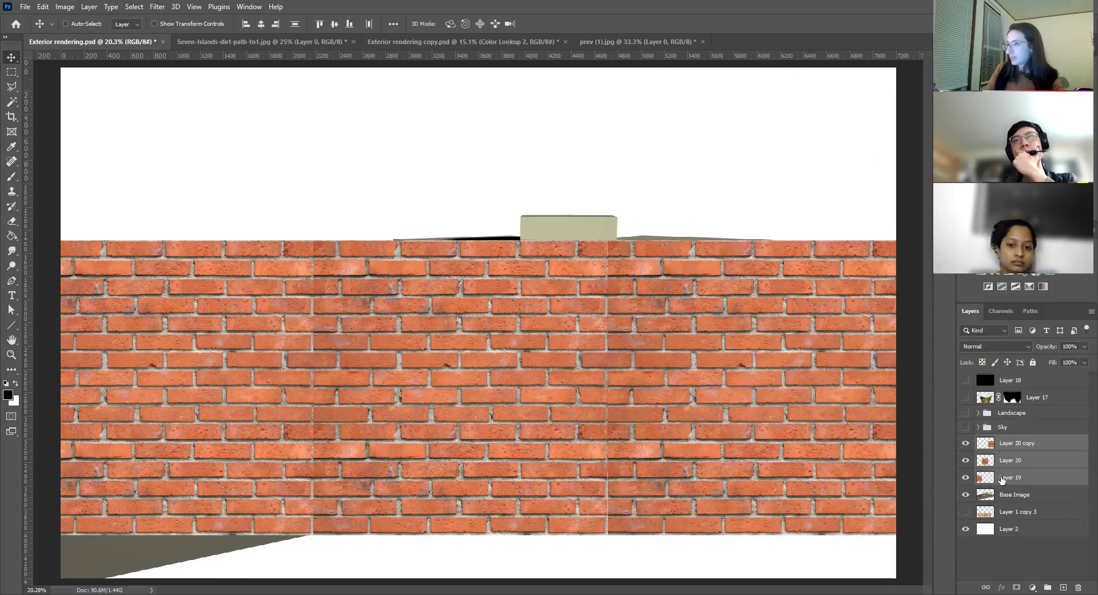
right_click(1035, 479)
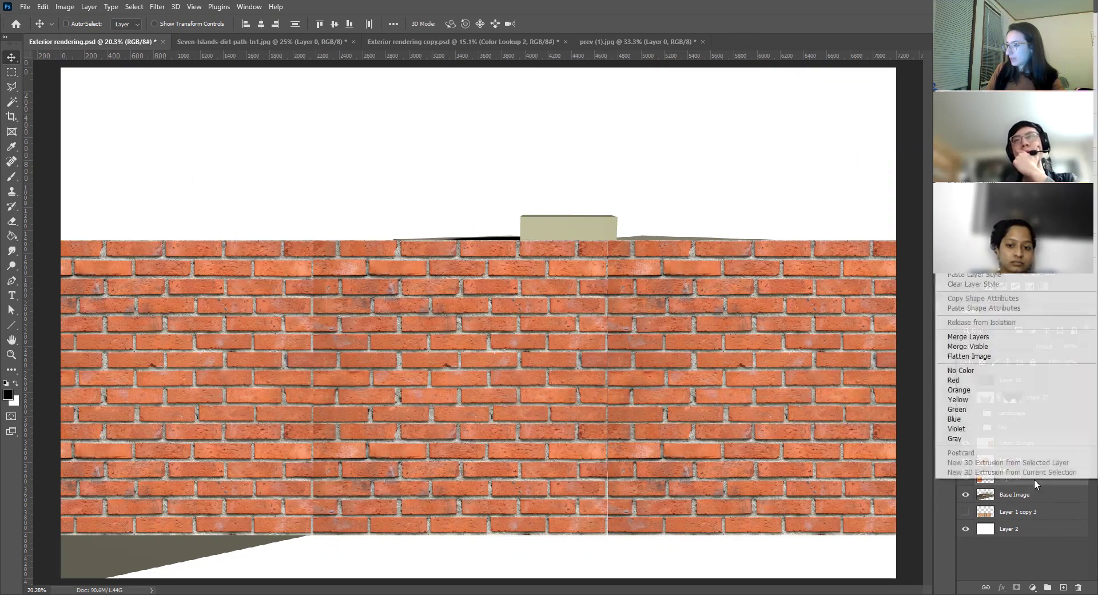
left_click(985, 341)
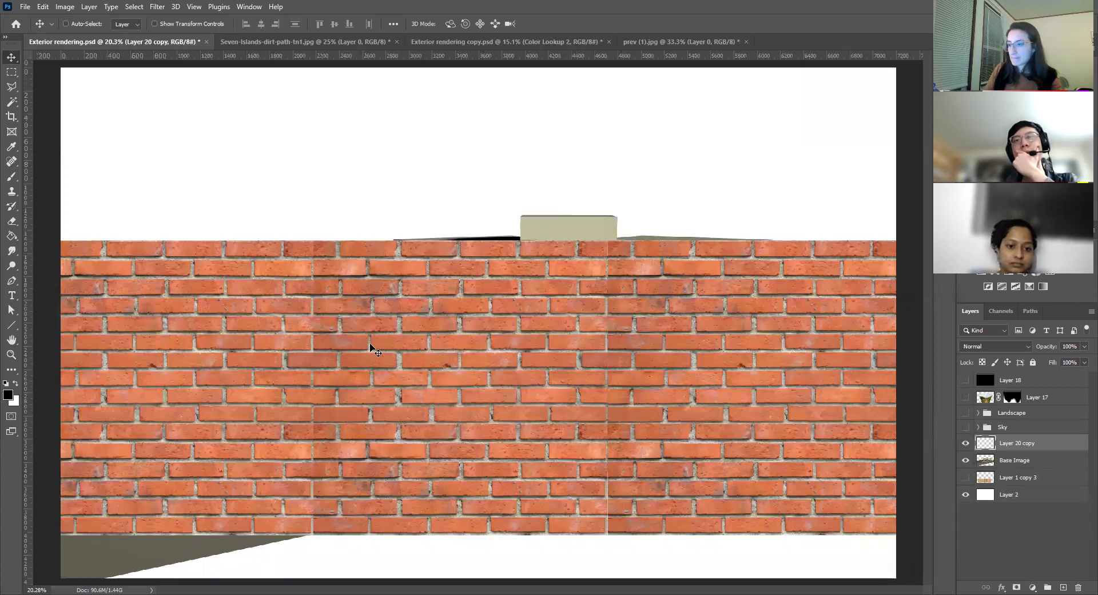
Scale the merged brick texture down to about 82% and position it fully within the canvas.
scroll(429, 372, "down", 3, "alt")
key("ctrl+t")
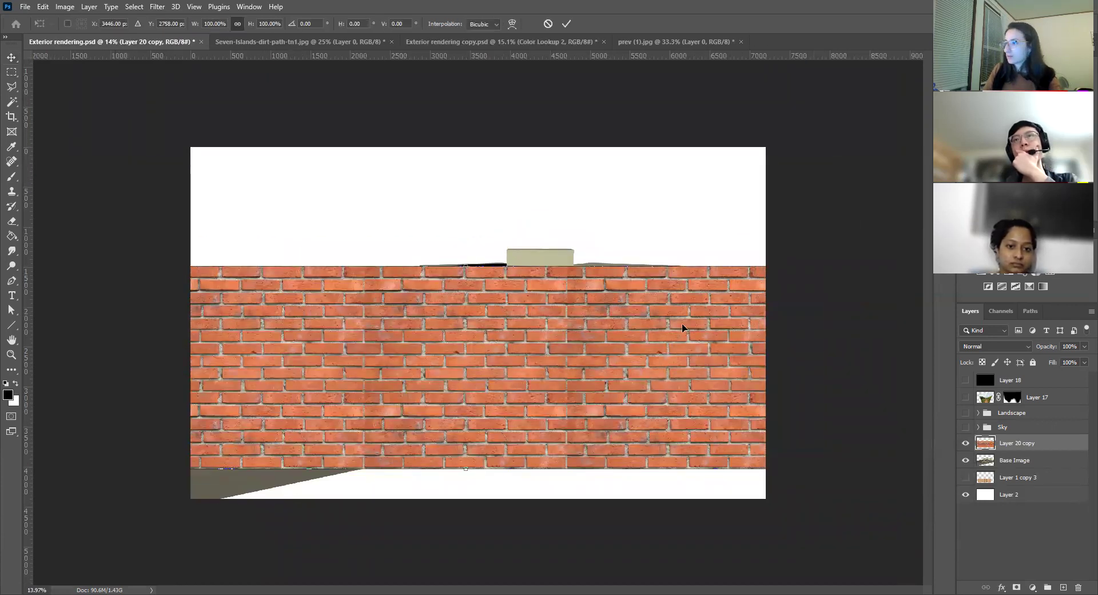
left_click_drag(748, 283, 685, 272)
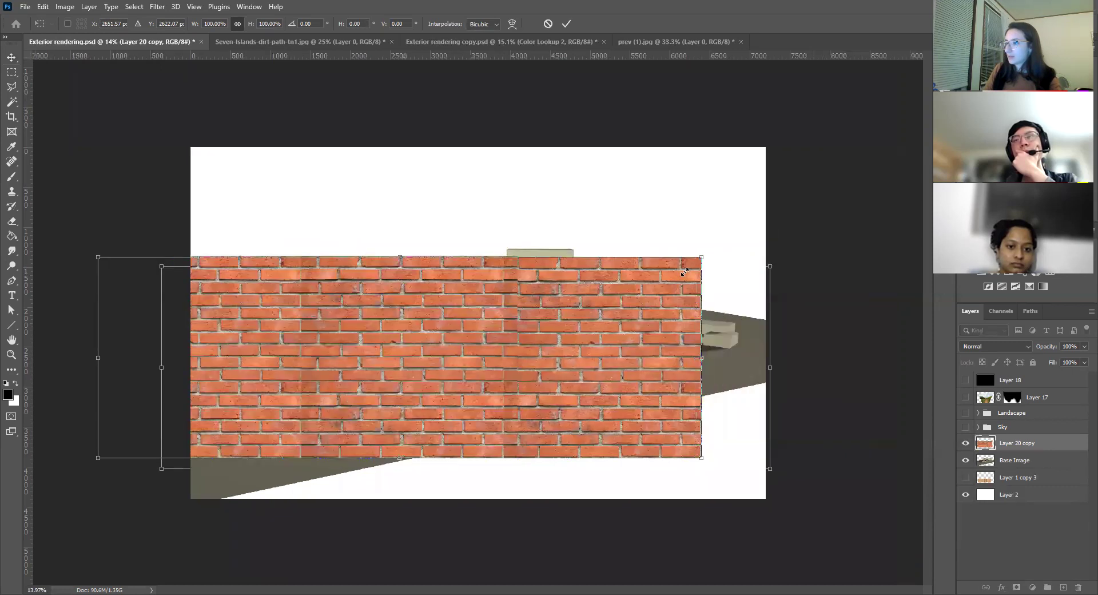
left_click_drag(472, 358, 562, 385)
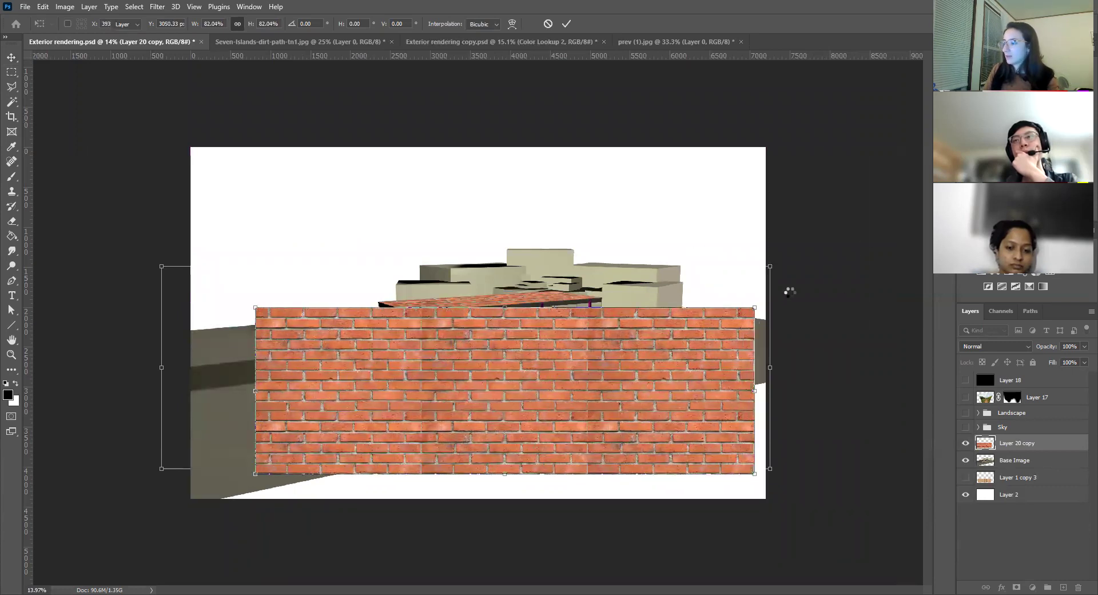
key("Return")
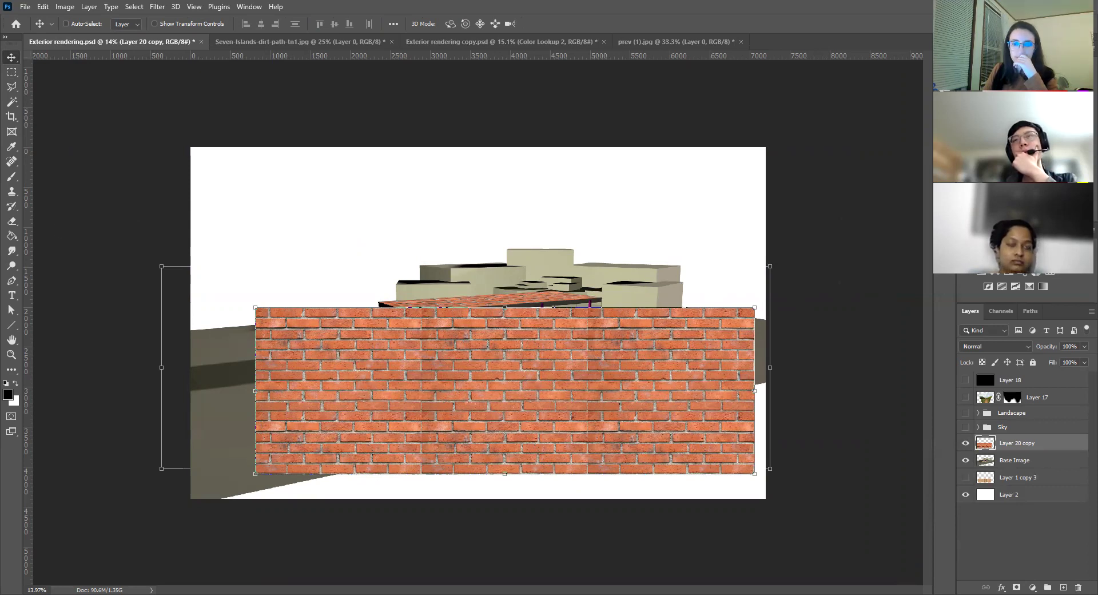
key("Return")
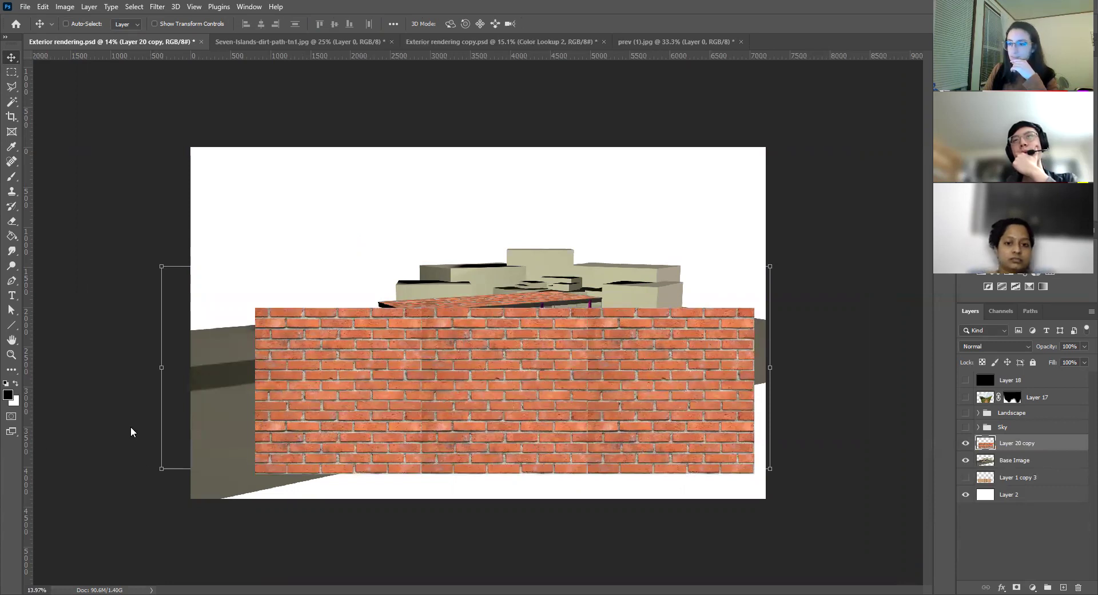
Shift the merged bricks slightly down and to the left, outline the whole texture with a rectangular marquee, and deselect it.
left_click_drag(327, 411, 318, 416)
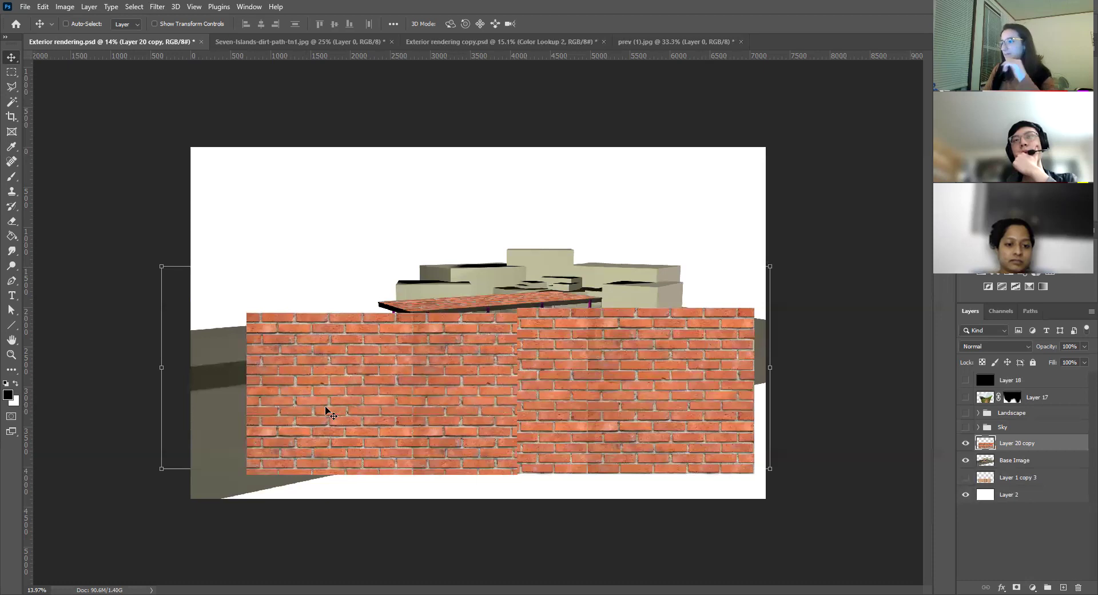
key("ctrl+z")
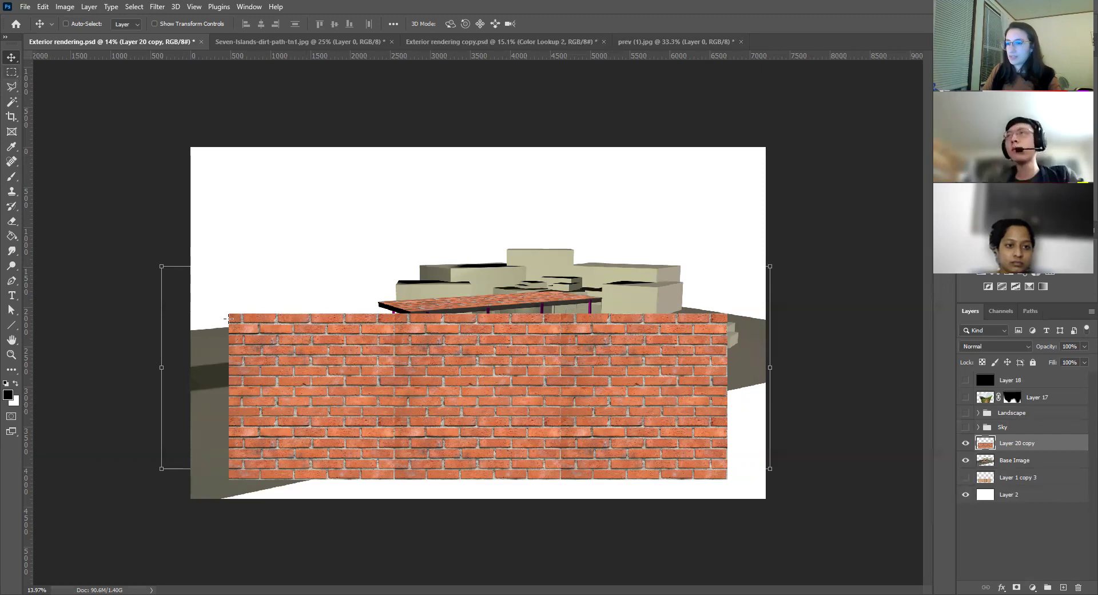
left_click(12, 72)
left_click_drag(704, 482, 728, 481)
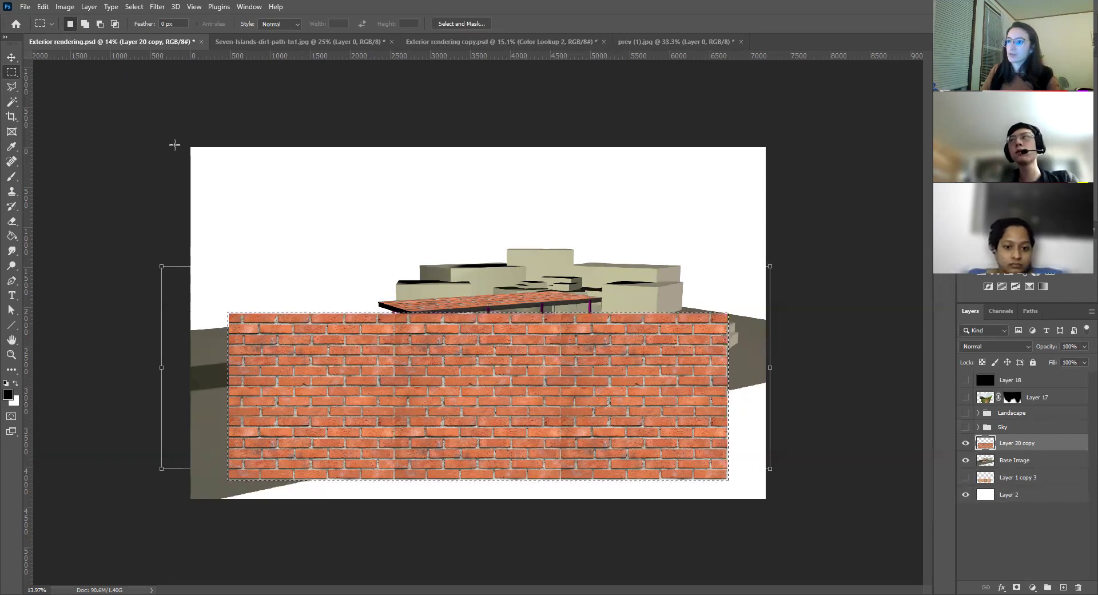
key("ctrl+d")
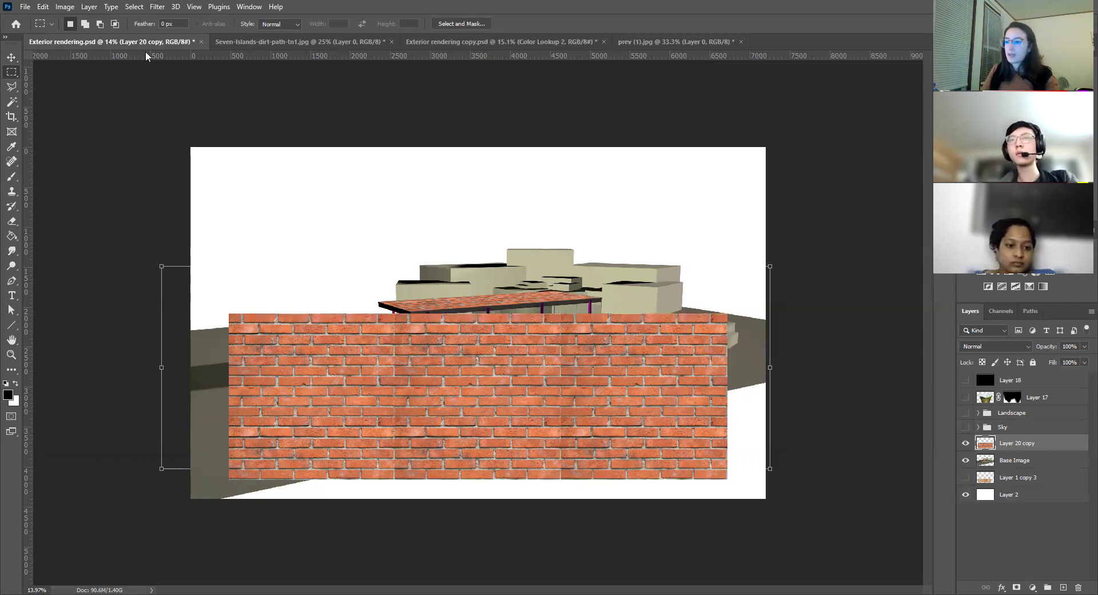
left_click(156, 7)
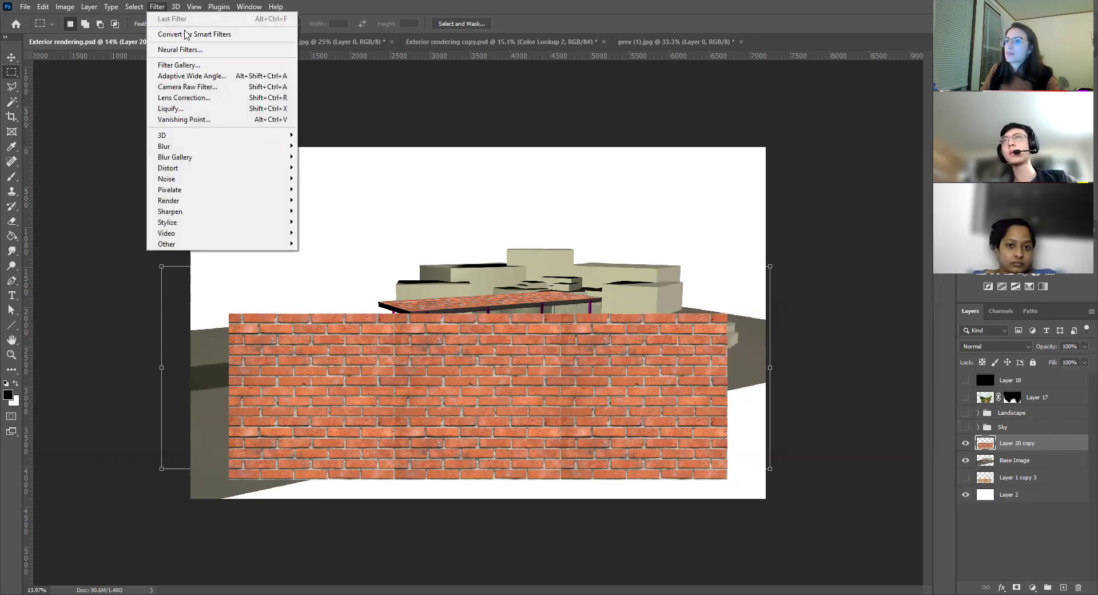
left_click(172, 119)
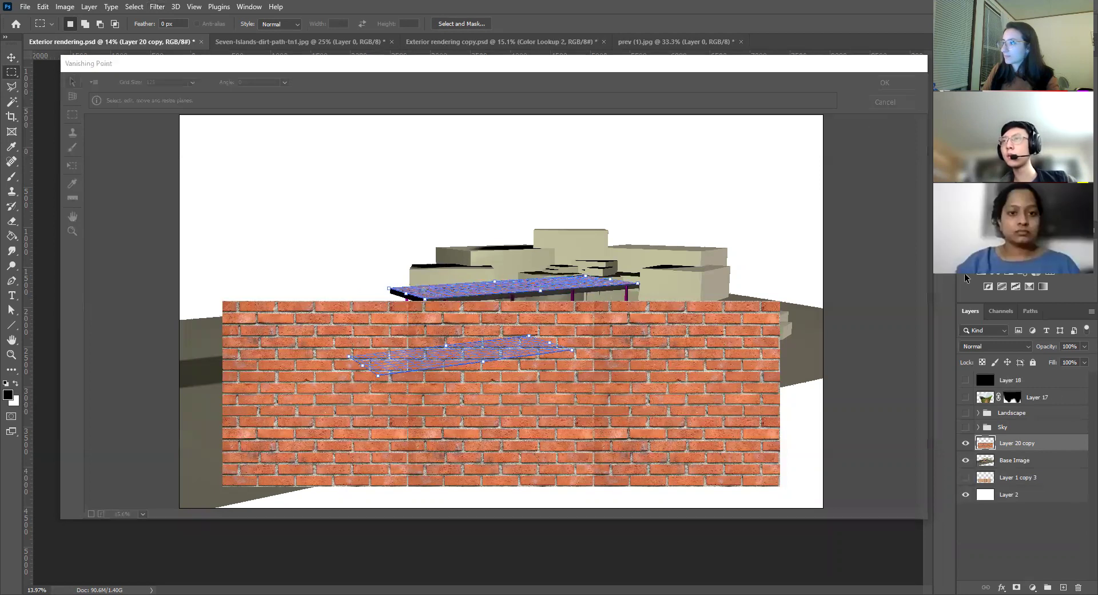
left_click(884, 103)
Hide the merged brick layer and open the Vanishing Point filter on the Base Image layer.
left_click(966, 443)
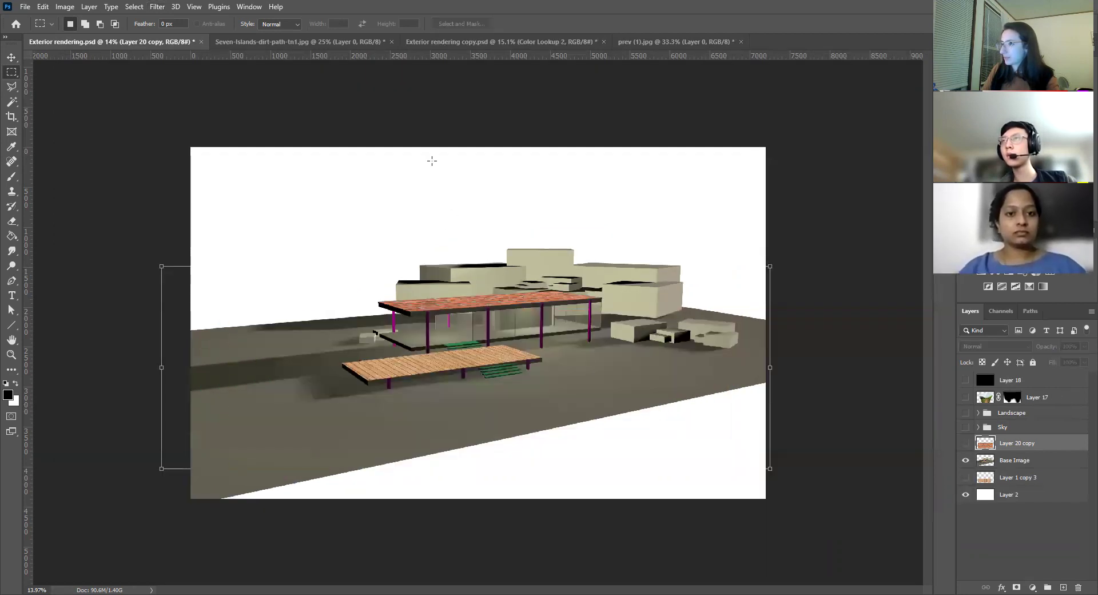
left_click(157, 6)
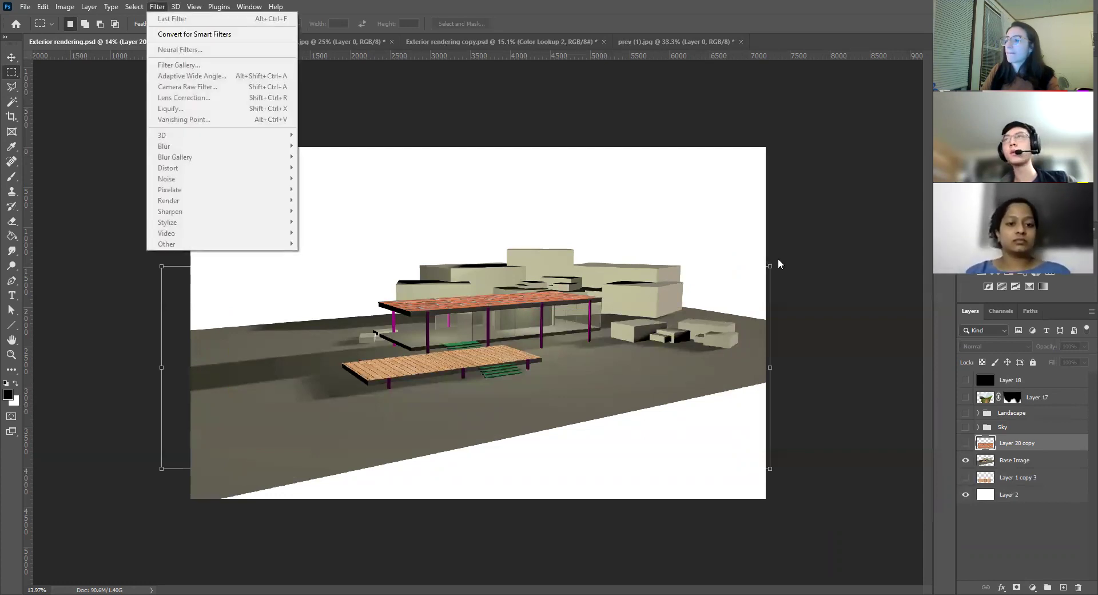
left_click(945, 419)
left_click(1015, 461)
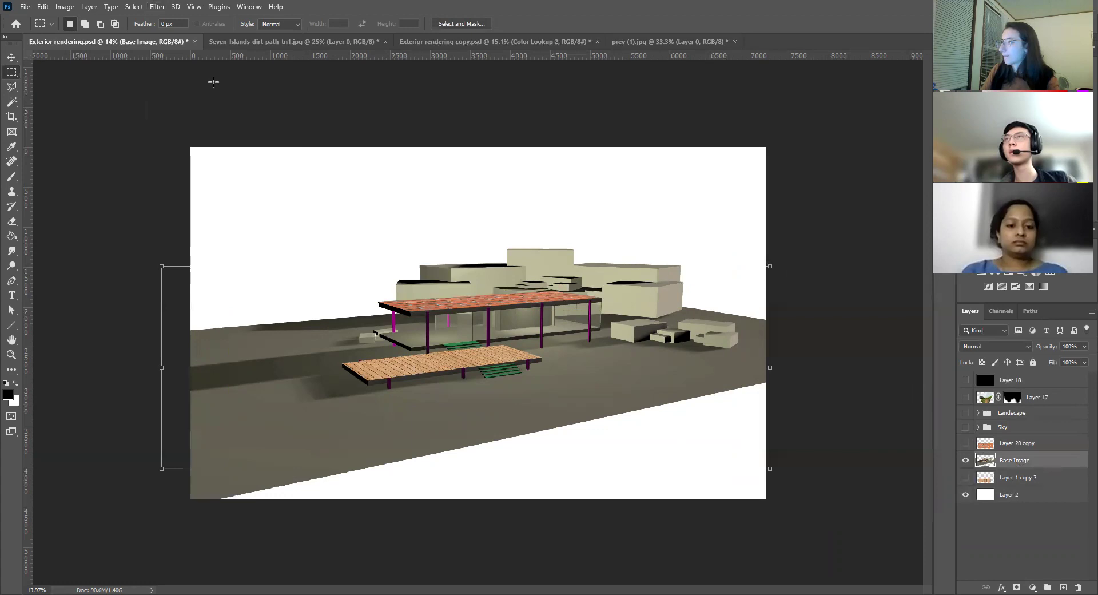
left_click(158, 6)
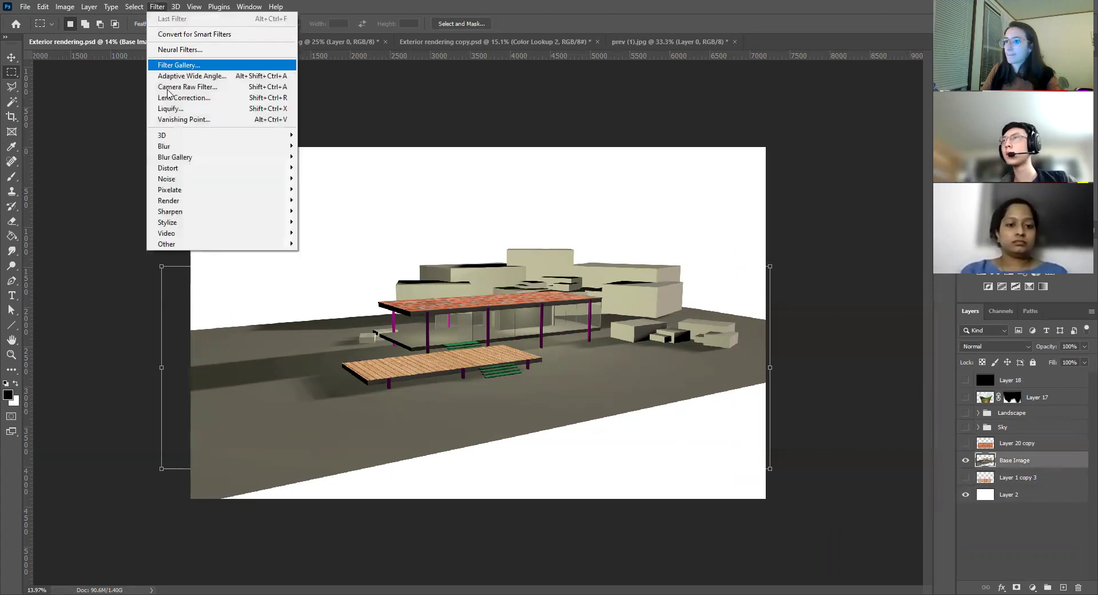
left_click(184, 119)
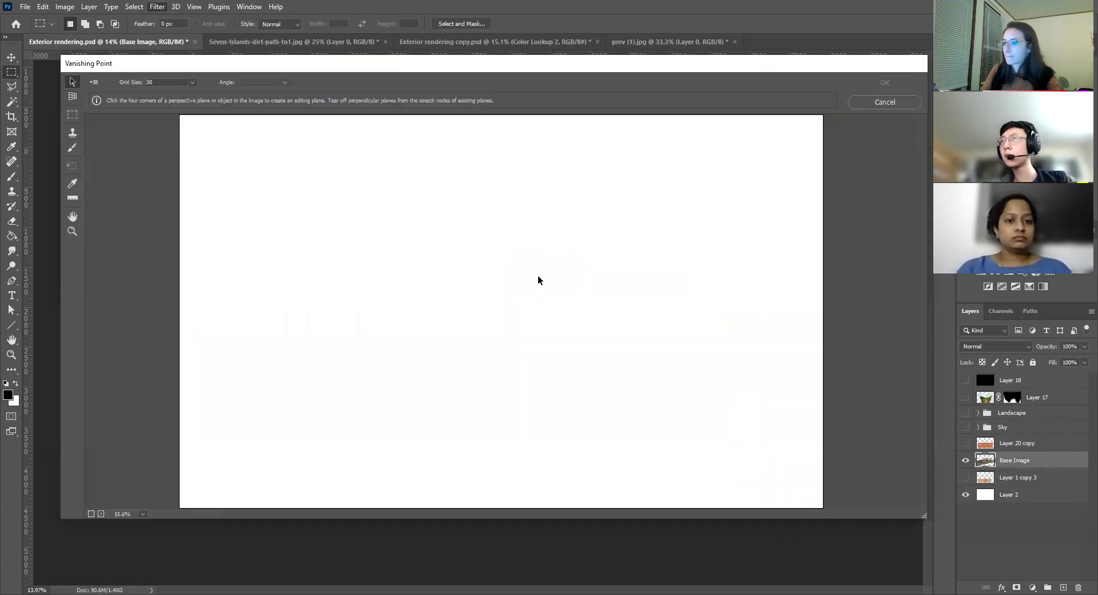
Delete the roof's perspective plane in Vanishing Point, inspect the bricked roof, and discard the filter changes.
left_click(503, 286)
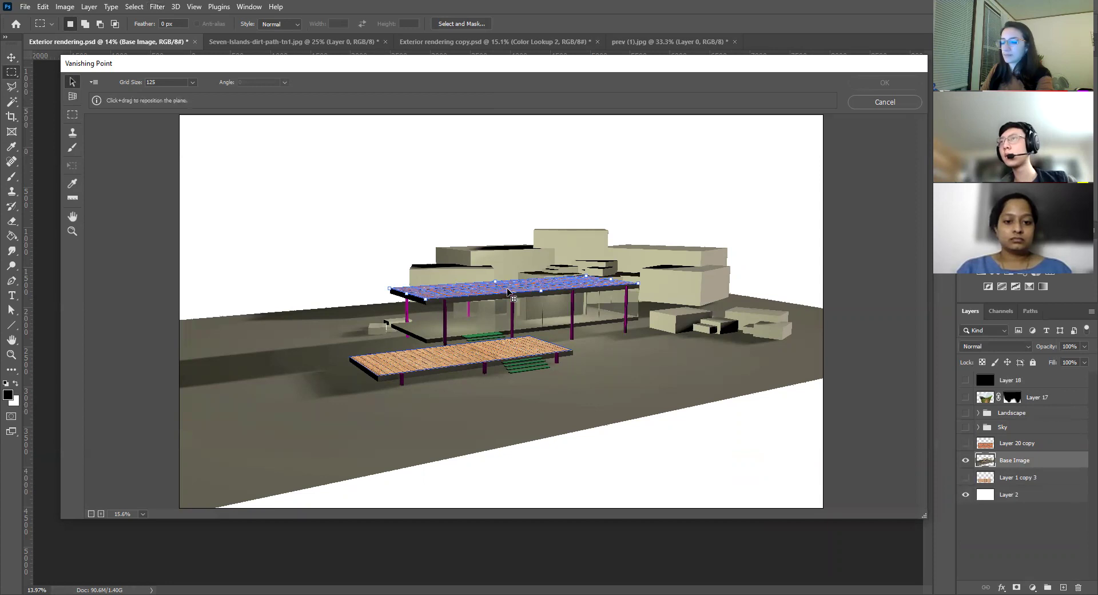
key("x")
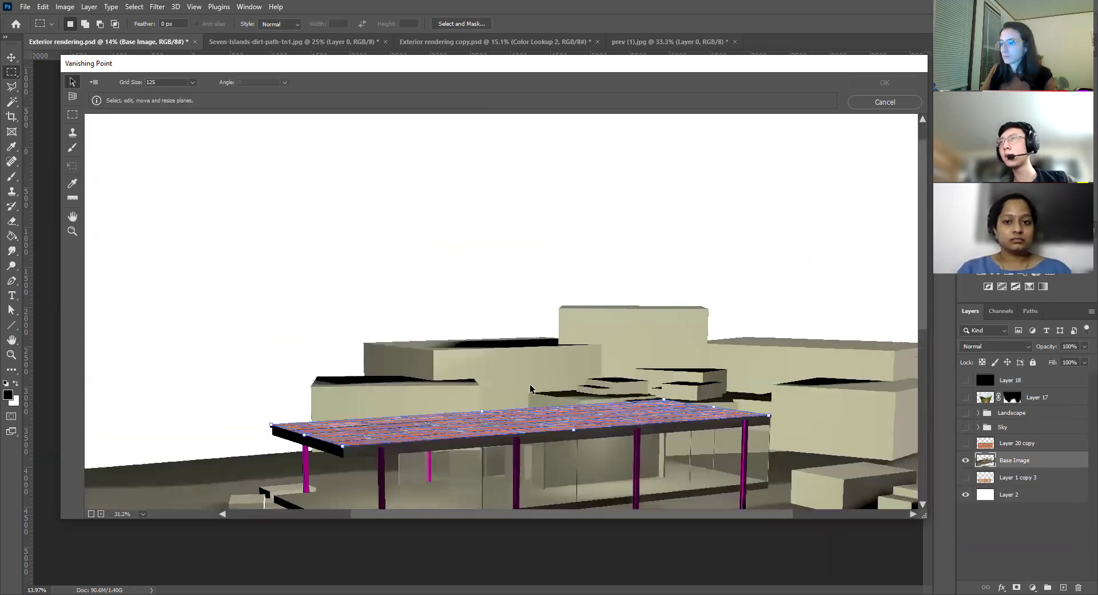
left_click(522, 426)
scroll(508, 325, "up", 1, "alt")
scroll(512, 343, "up", 2)
left_click(514, 356)
scroll(512, 356, "down", 1, "alt")
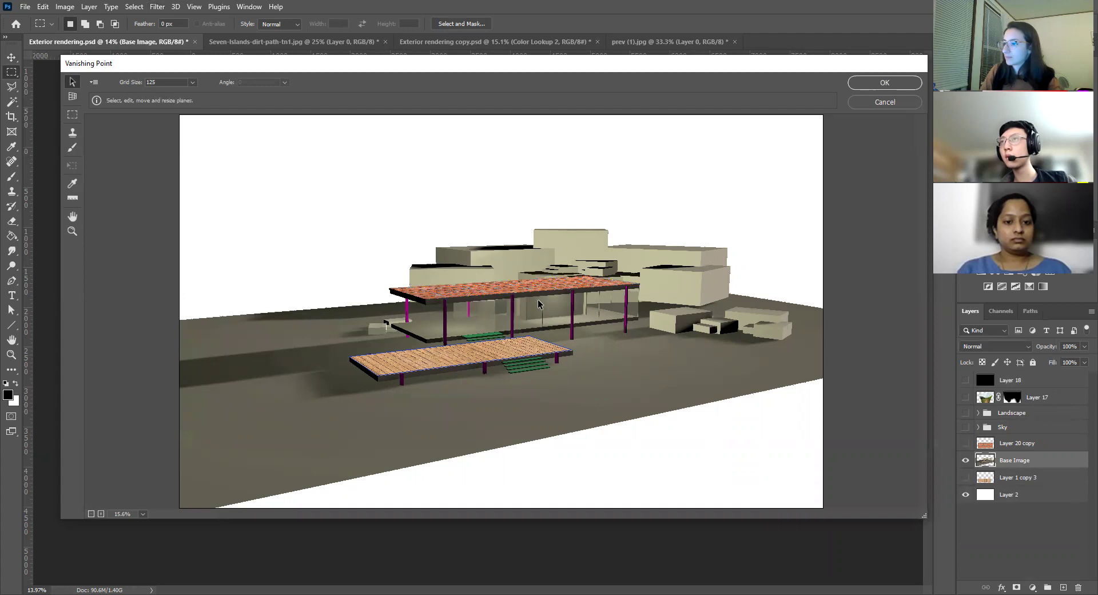
scroll(492, 293, "up", 1, "alt")
scroll(460, 298, "down", 1, "alt")
key("alt")
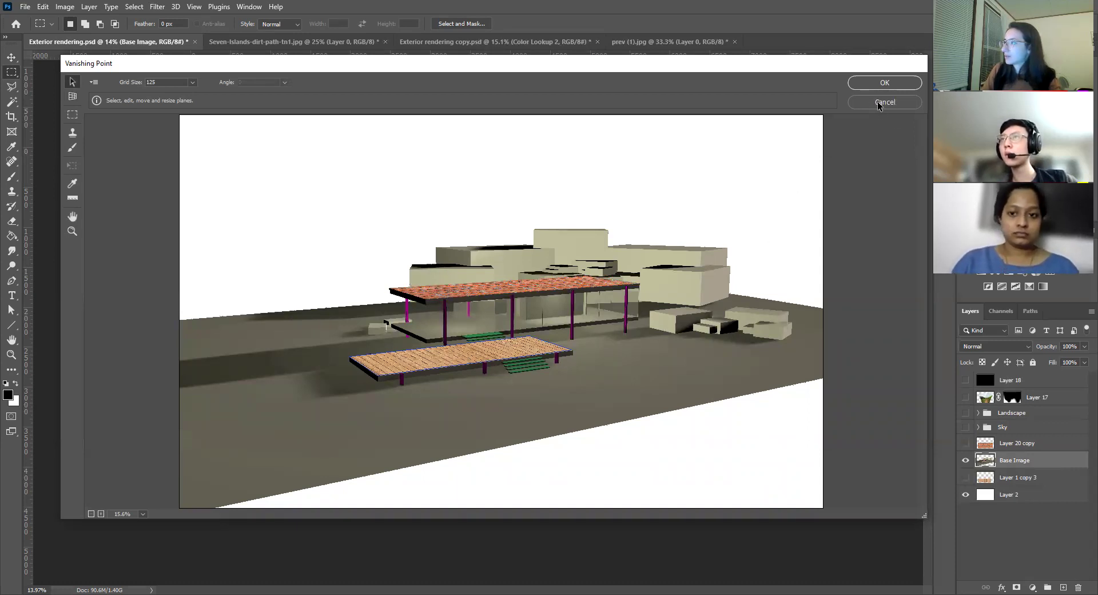
left_click(876, 105)
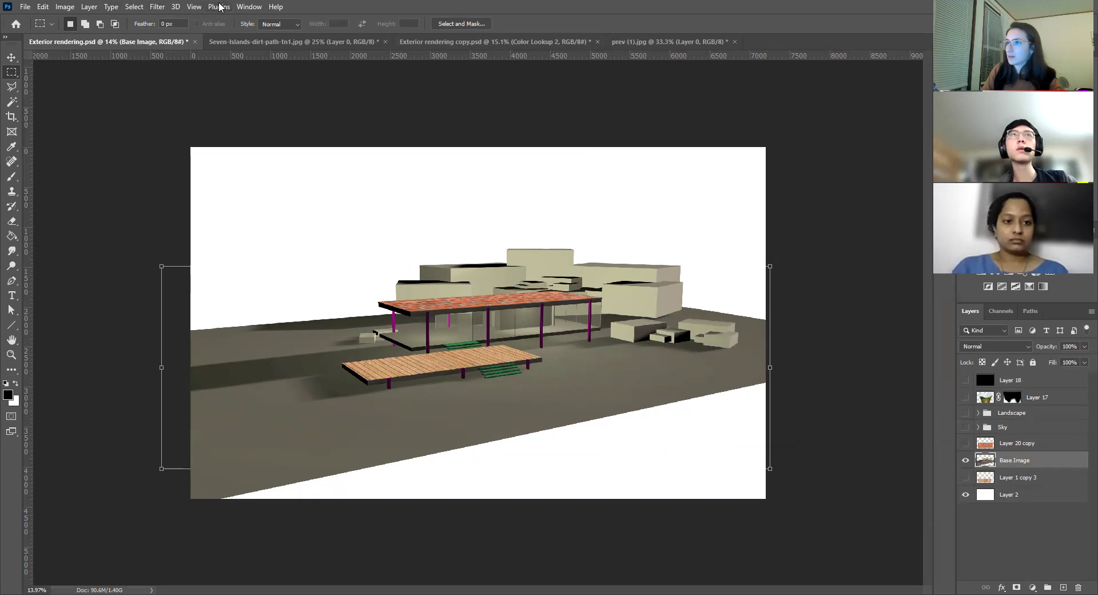
Revert the document to the Delete Layer history state, before the Vanishing Point filter was applied to the roof.
left_click(249, 7)
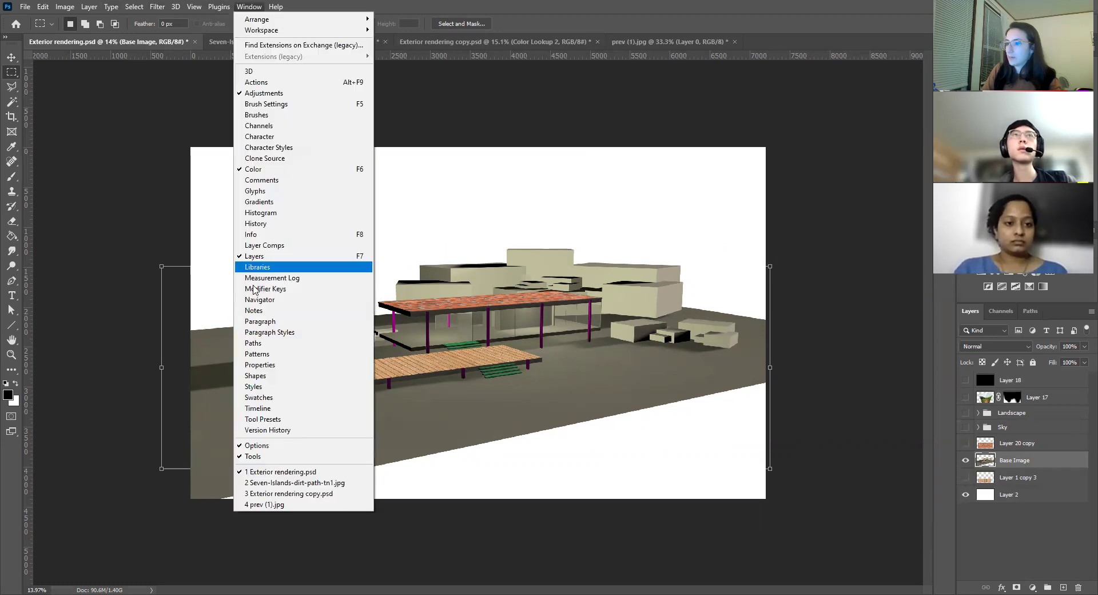
left_click(256, 223)
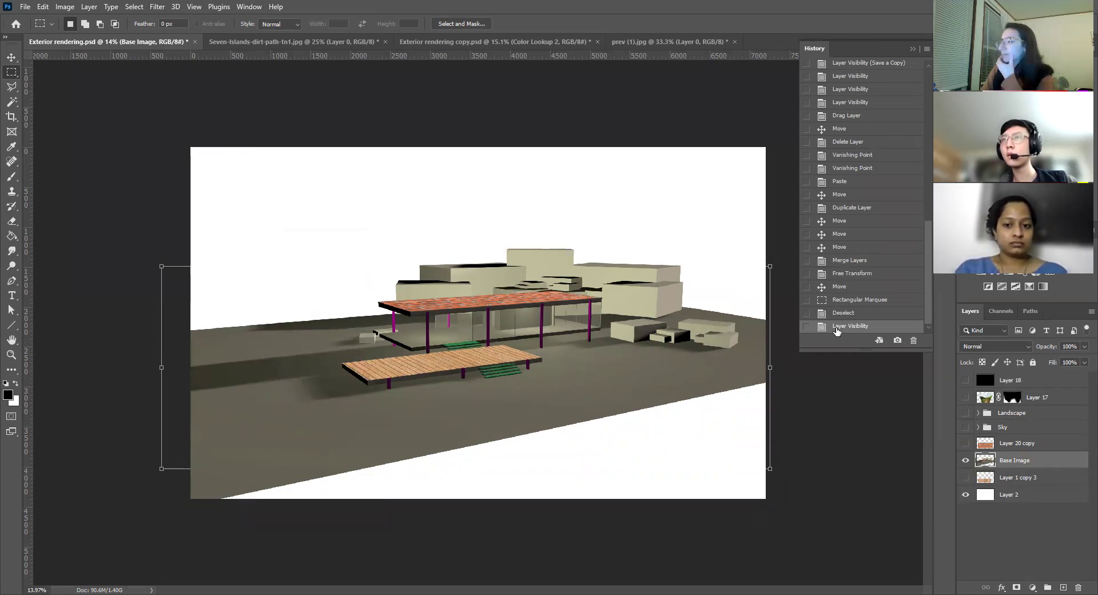
scroll(853, 258, "up", 2)
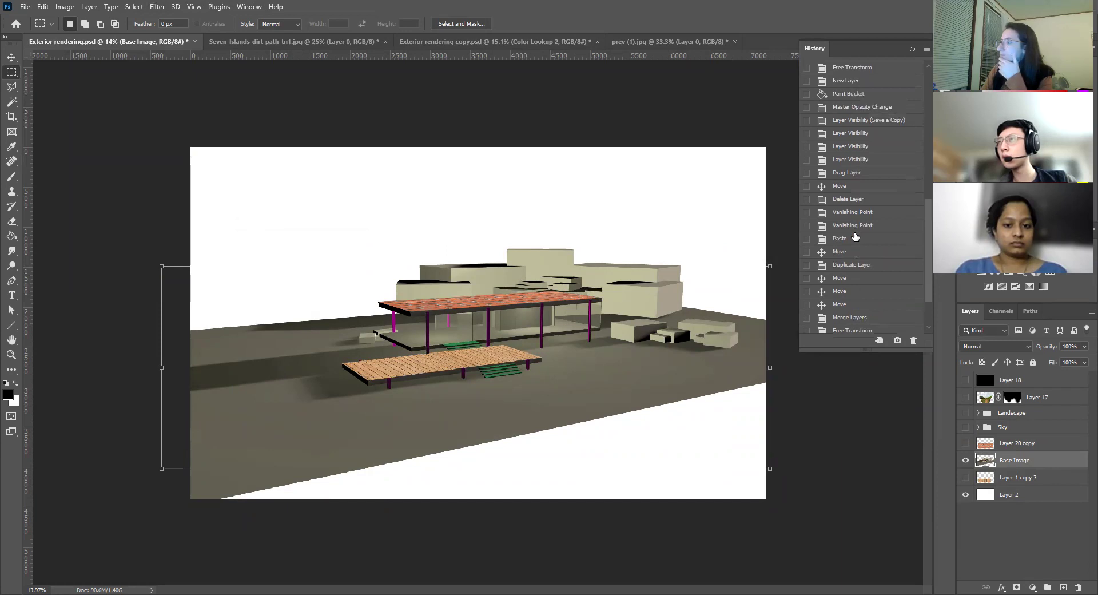
left_click(846, 201)
left_click(846, 200)
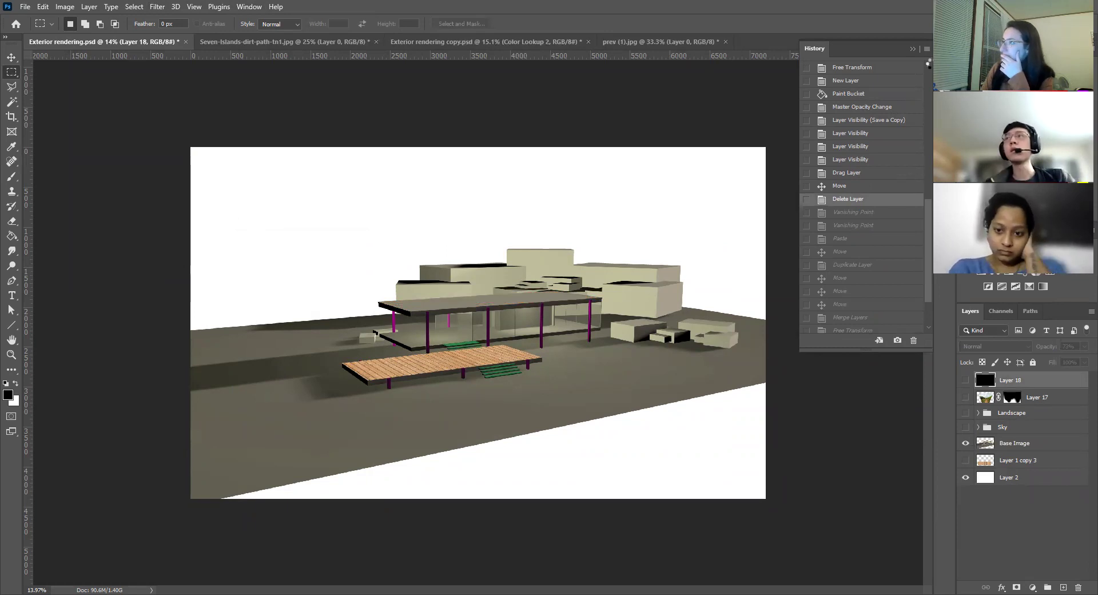
left_click(912, 48)
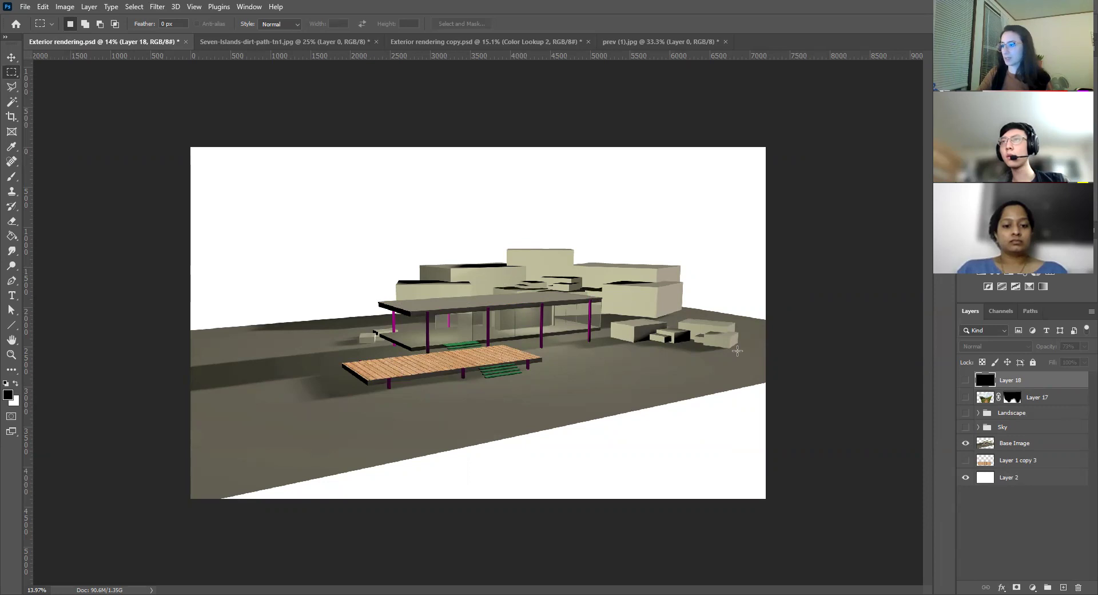
Compare later history states and restore the document to the second Vanishing Point state, just before the brick tile was pasted.
left_click(247, 6)
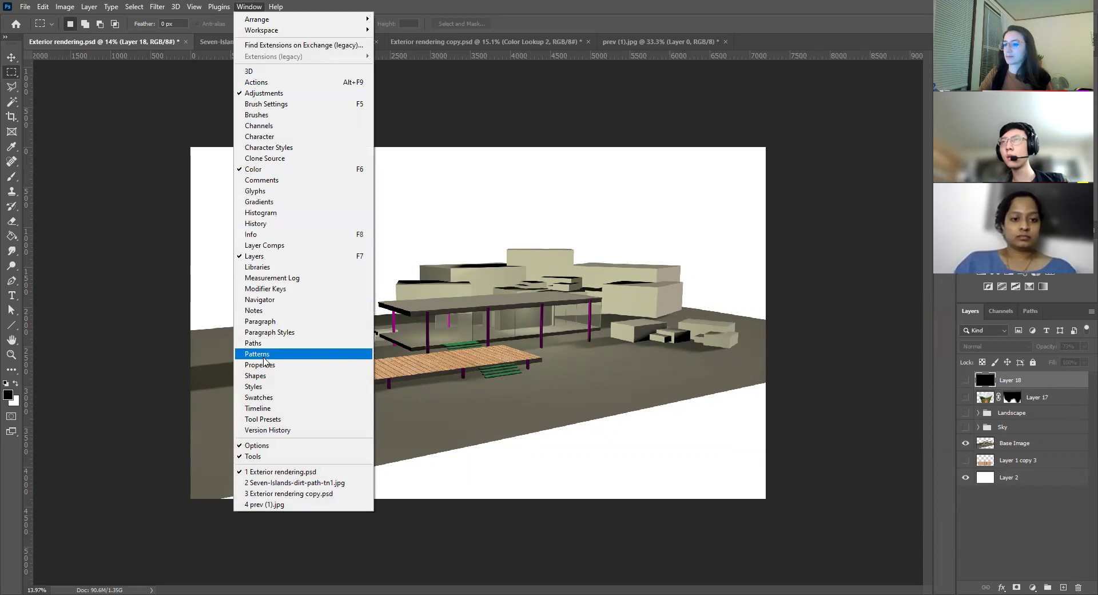
left_click(269, 223)
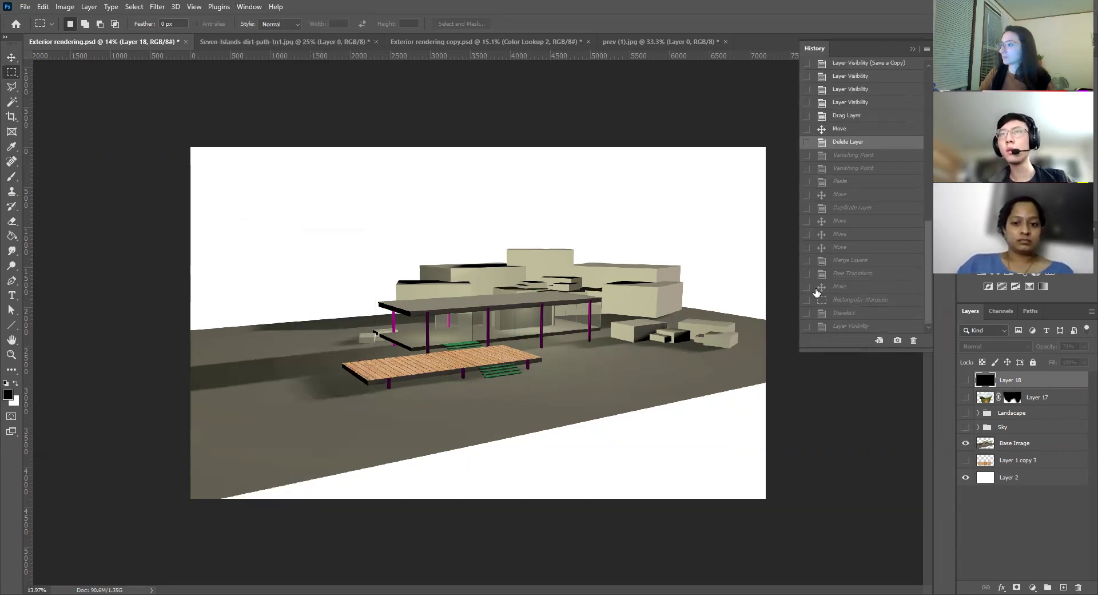
left_click(839, 274)
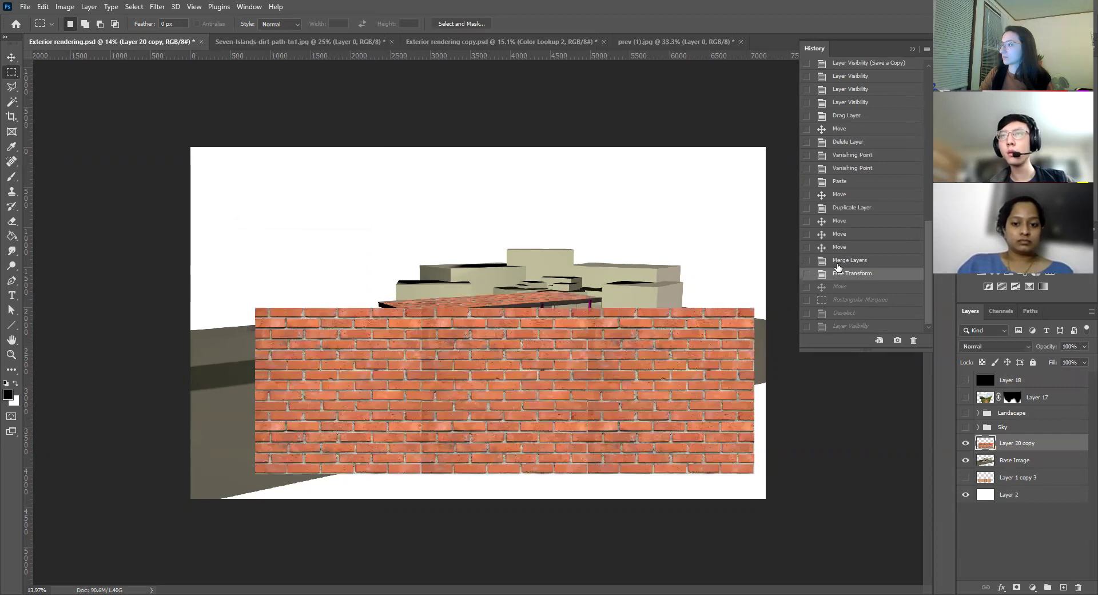
left_click(839, 195)
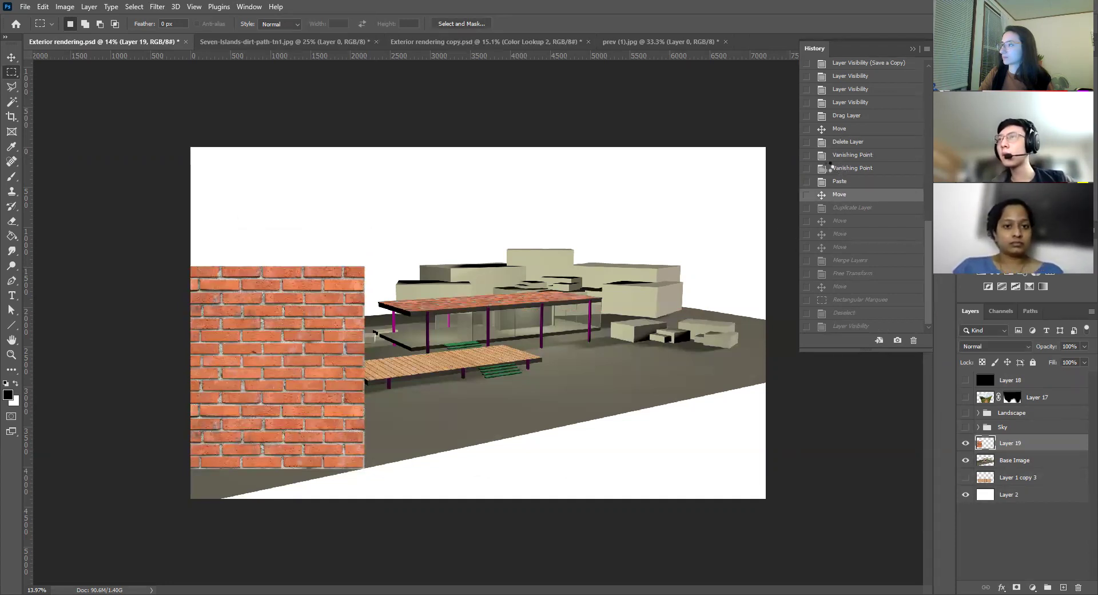
left_click(845, 171)
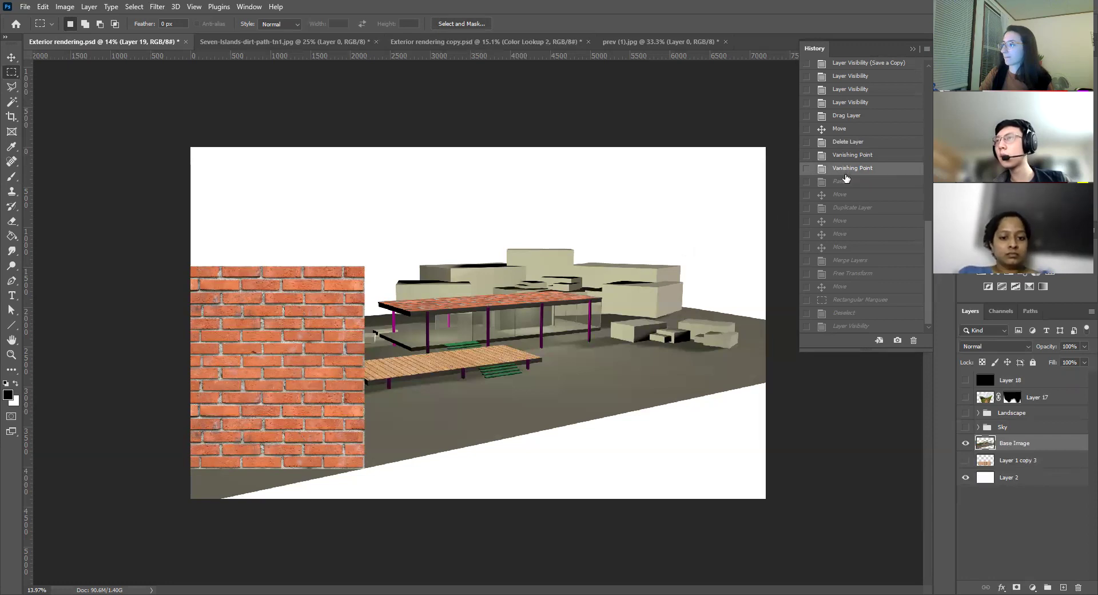
left_click(913, 49)
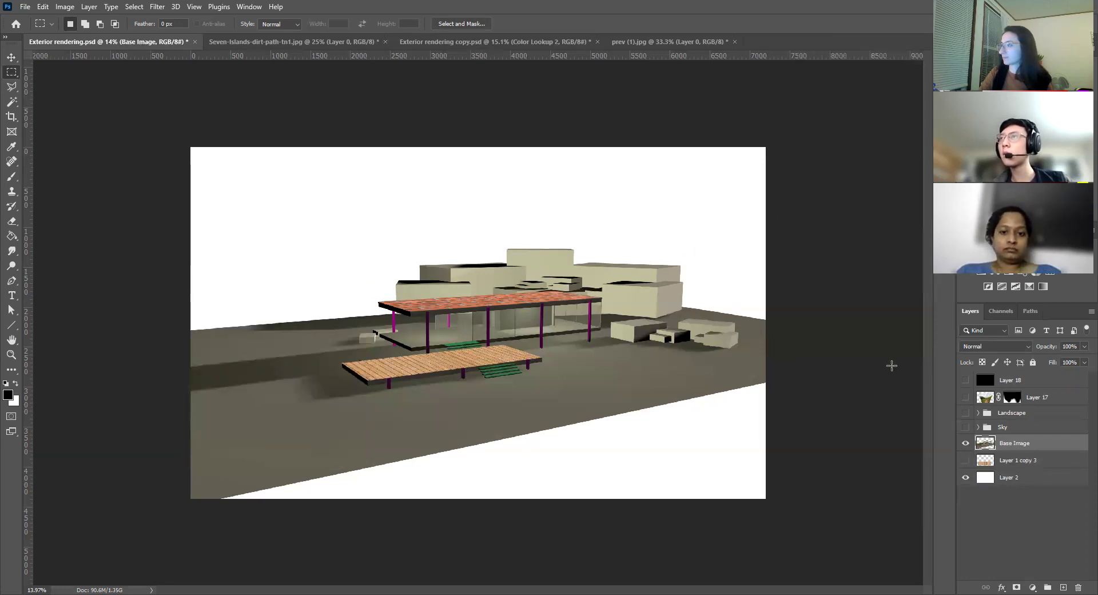
Show the Landscape group and expand it to review its masked layers.
left_click(978, 428)
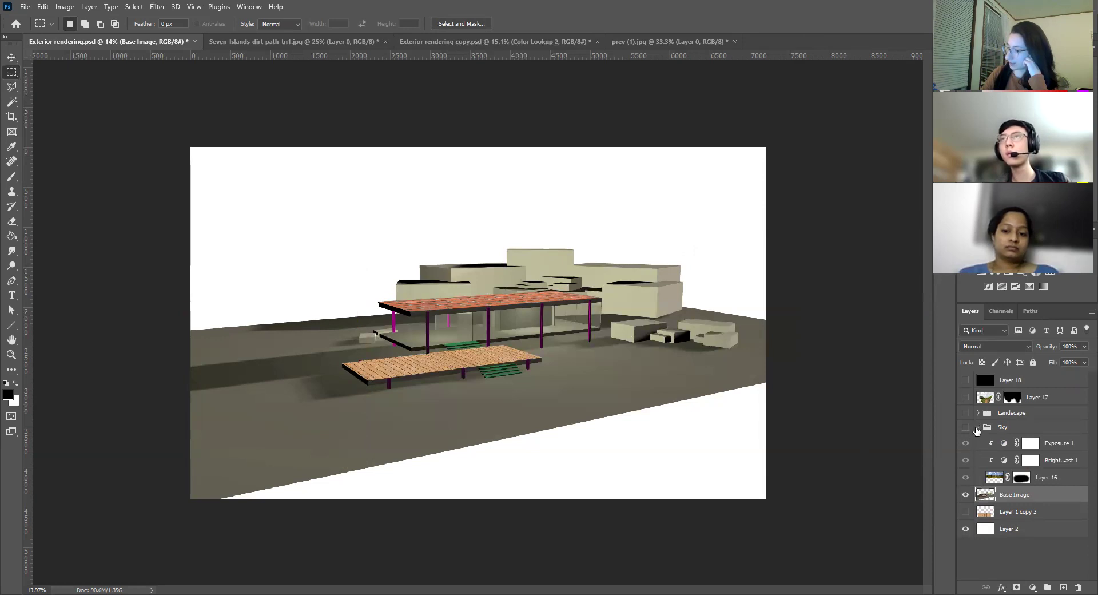
left_click(978, 427)
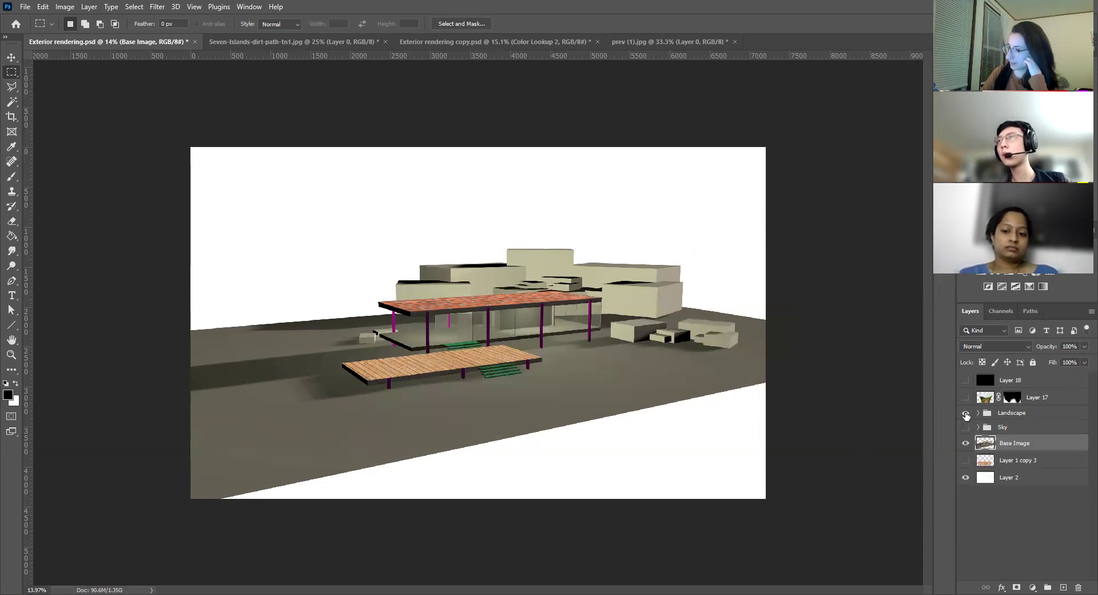
left_click(966, 413)
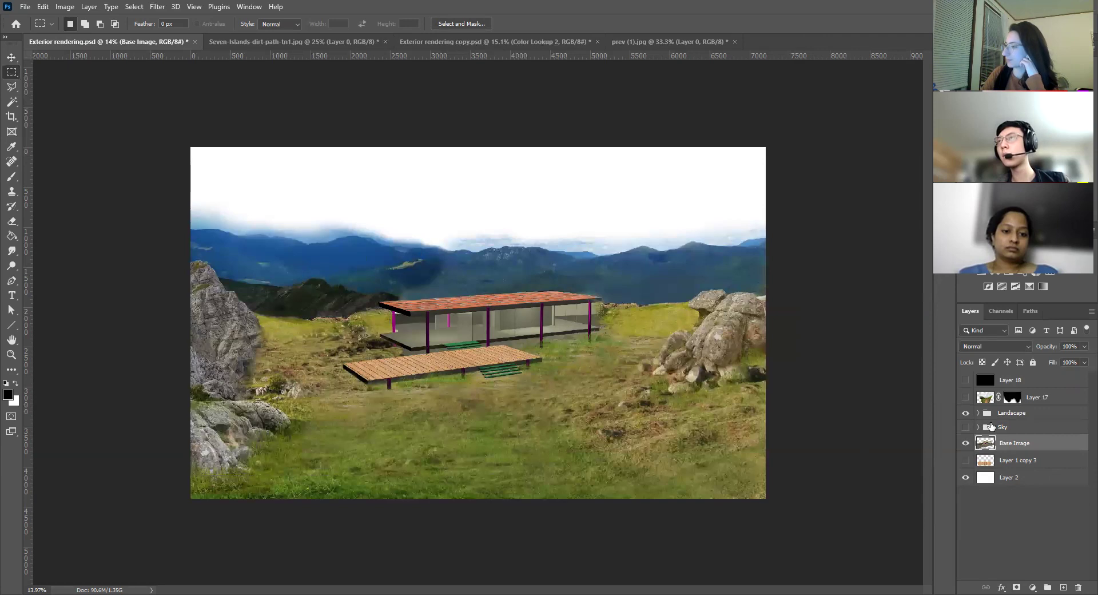
left_click(978, 414)
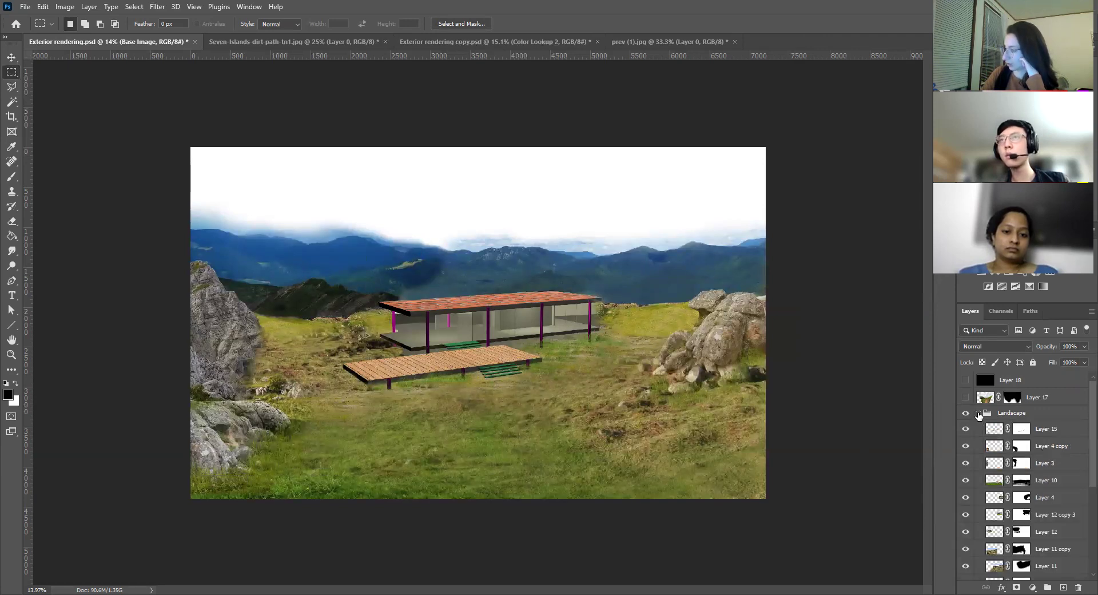
scroll(1024, 492, "down", 3)
scroll(1030, 493, "up", 5)
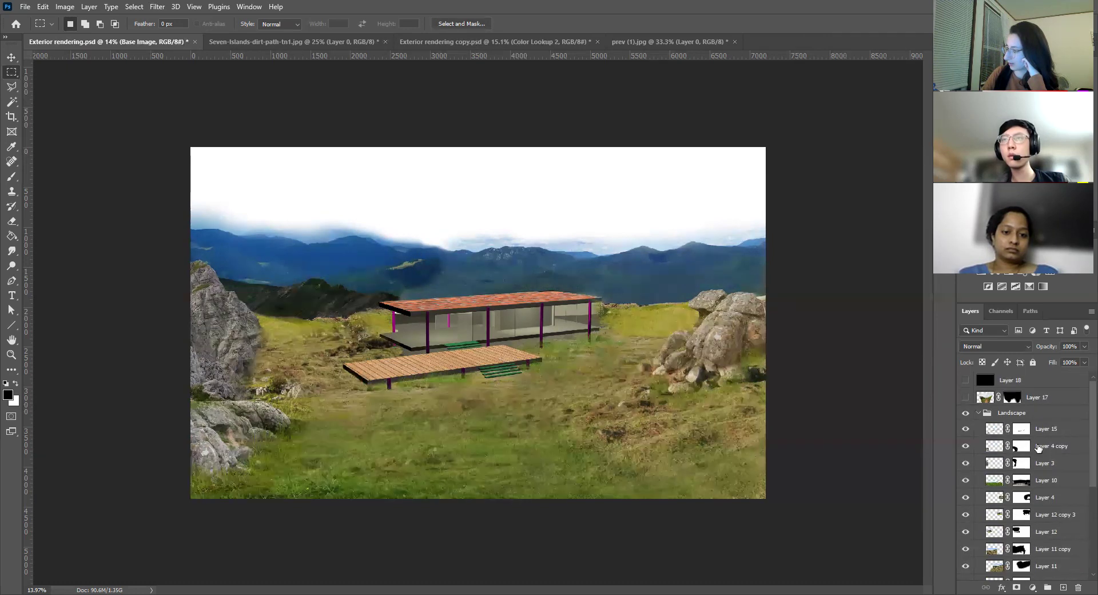
scroll(1024, 457, "down", 3)
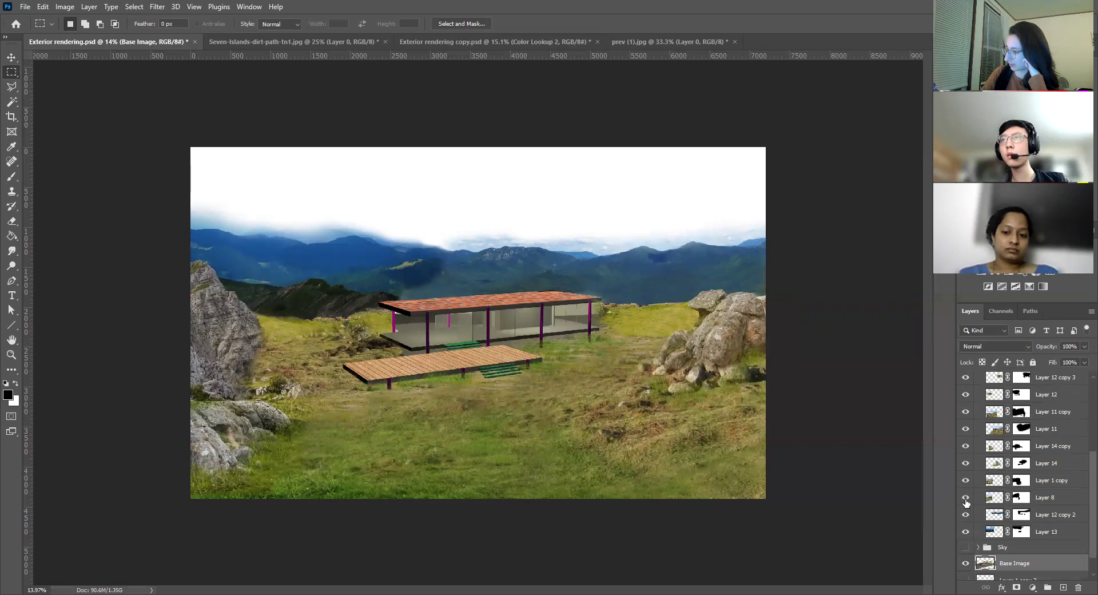
scroll(967, 509, "up", 3)
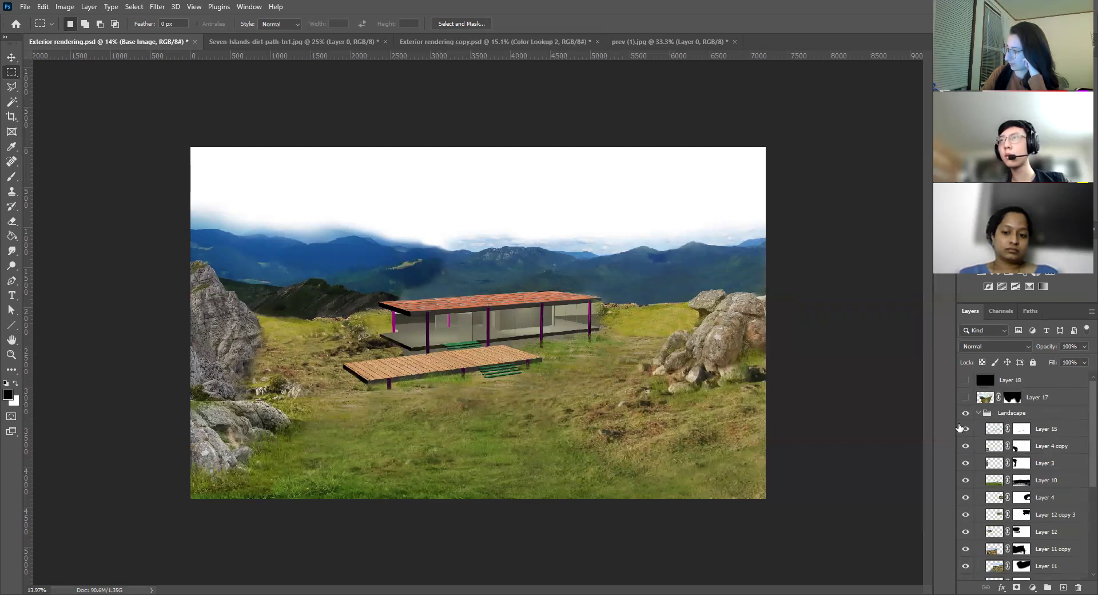
Hide the Landscape group's layers and the white background layer, leaving only Base Image visible.
left_click_drag(966, 445, 970, 529)
scroll(967, 578, "down", 5)
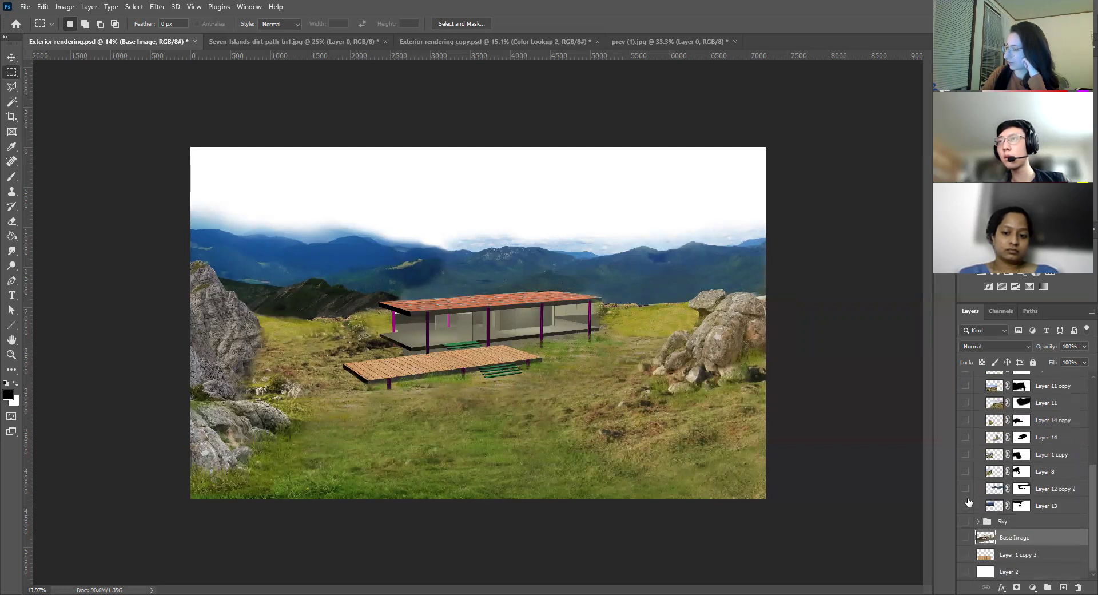
left_click_drag(969, 509, 970, 516)
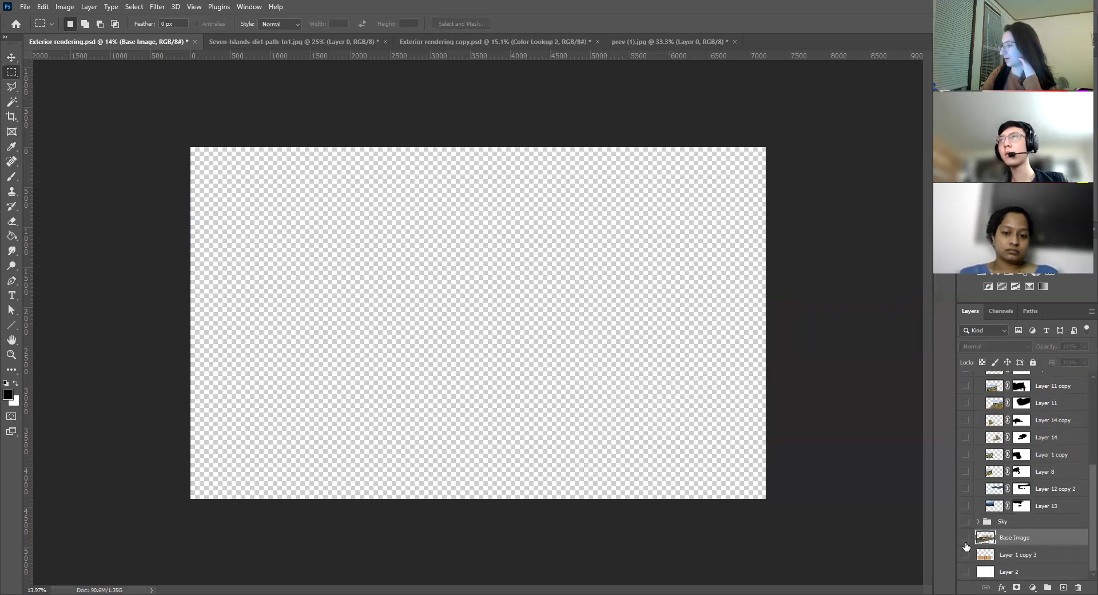
left_click(967, 538)
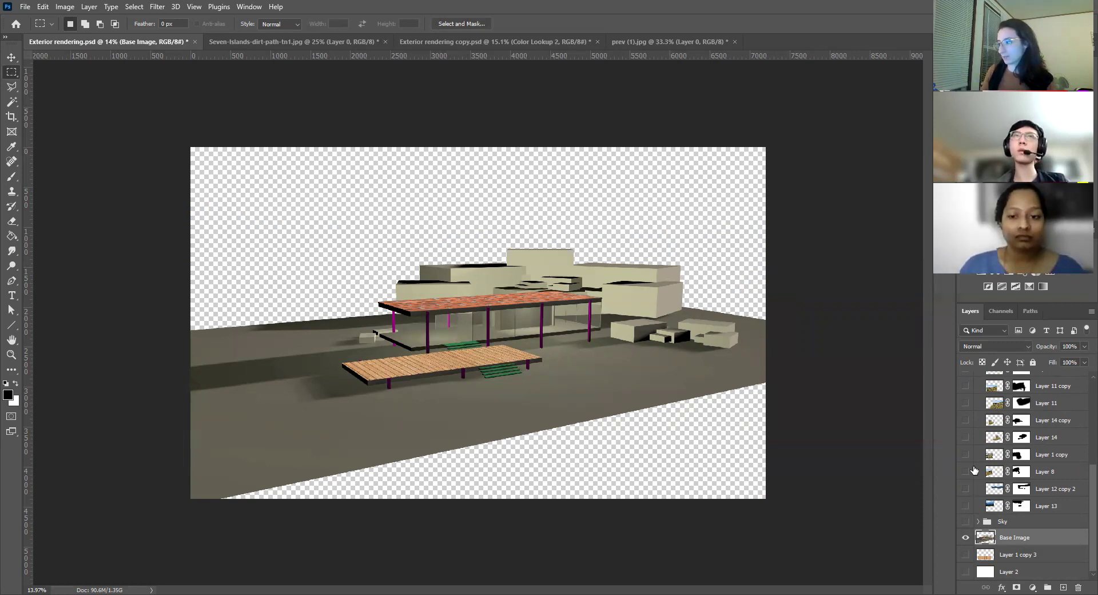
Show Layer 13, Layer 12 copy 2, Layer 8, Layer 1 copy, Layer 14, Layer 14 copy and Layer 11 one after another.
left_click(966, 505)
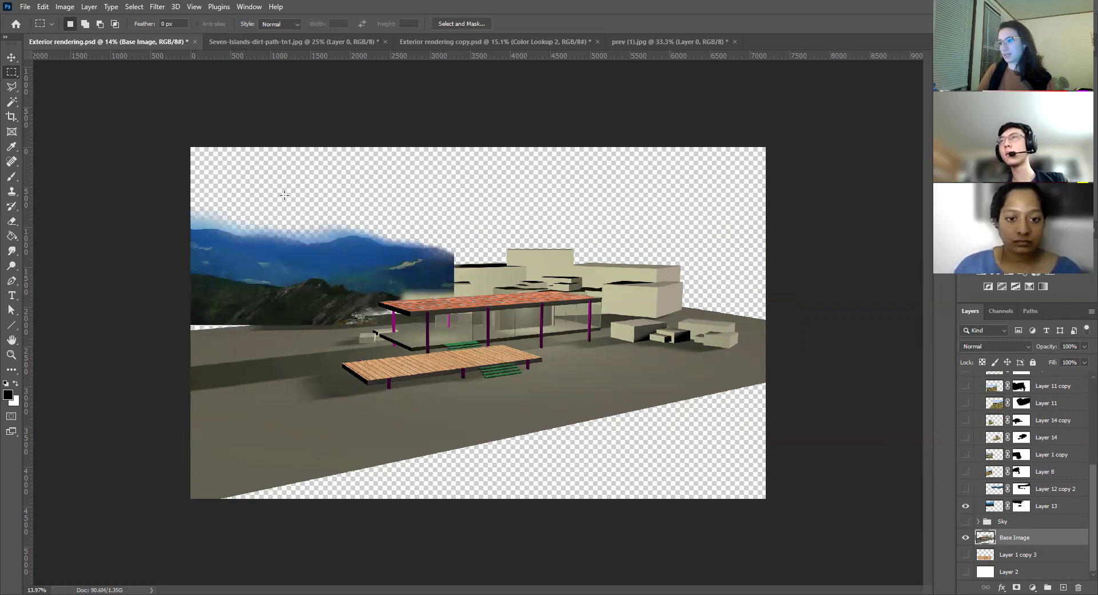
left_click(965, 489)
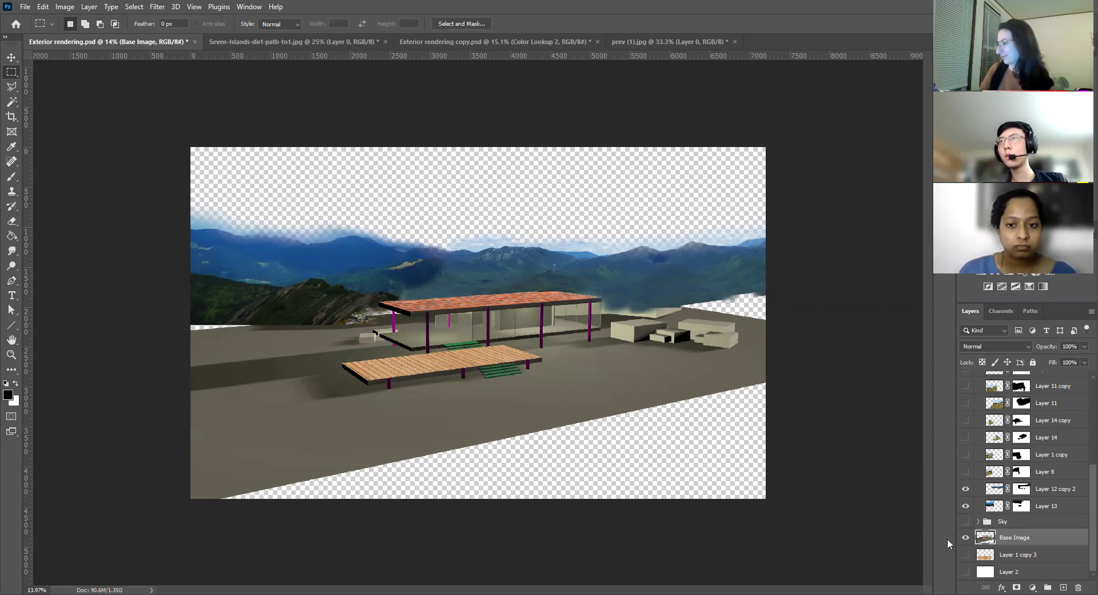
left_click(966, 473)
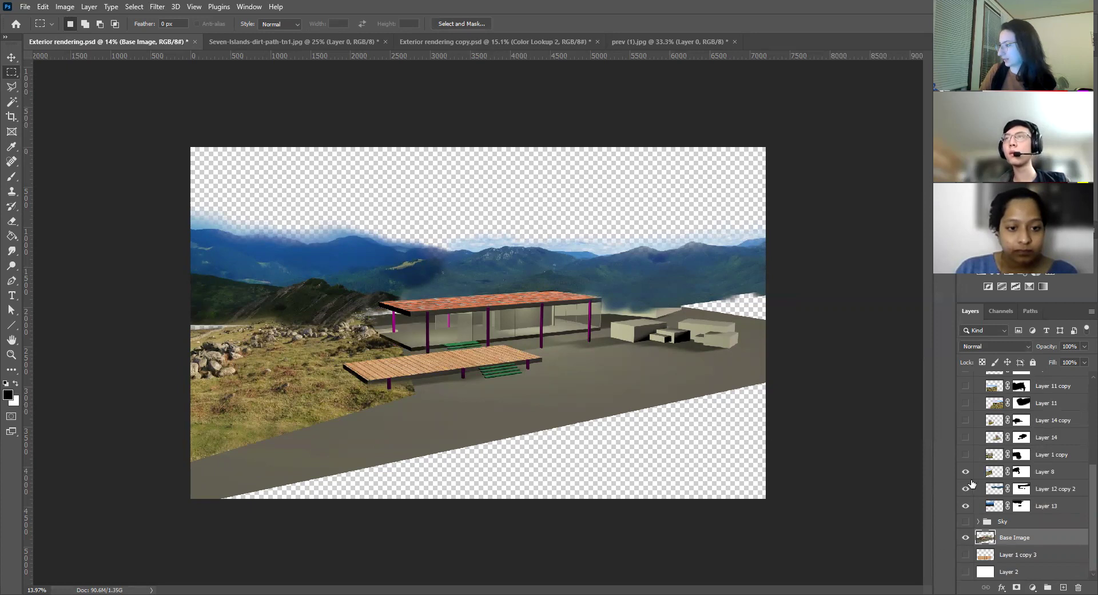
left_click(967, 455)
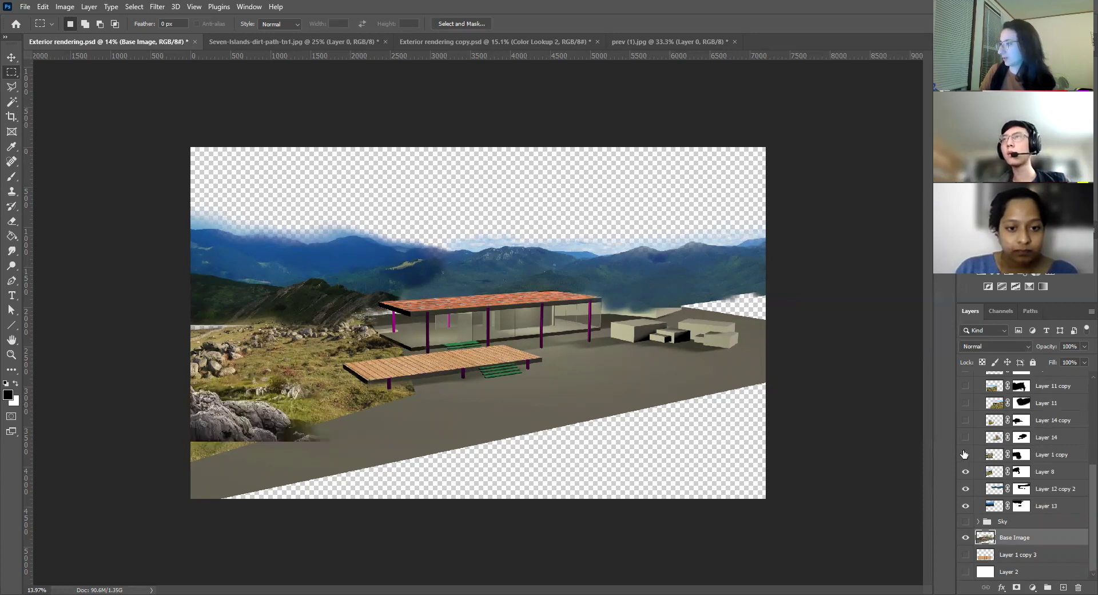
left_click(968, 437)
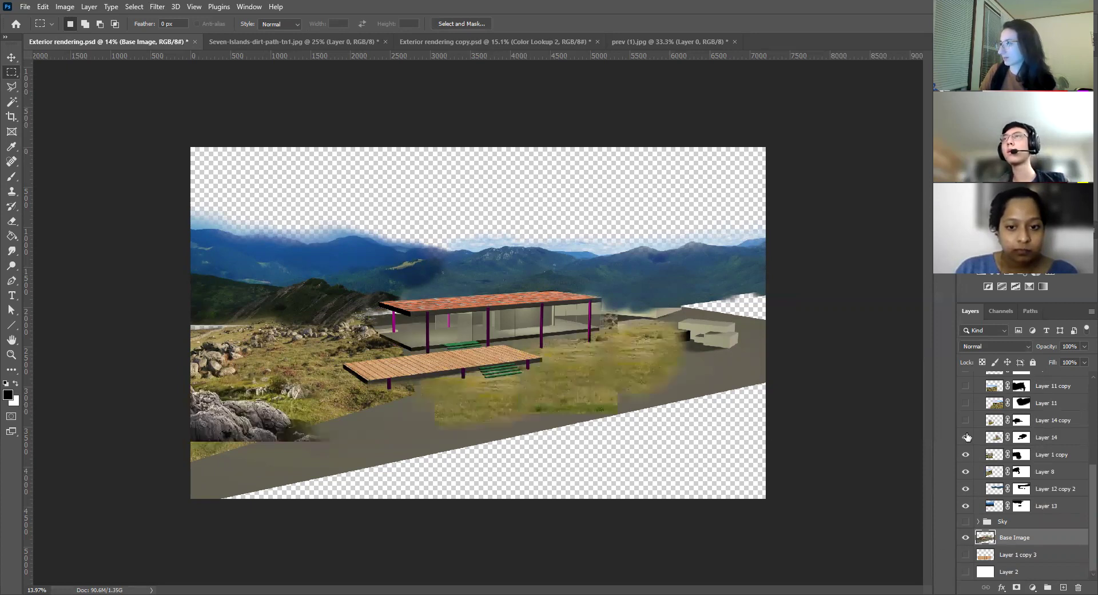
left_click(966, 420)
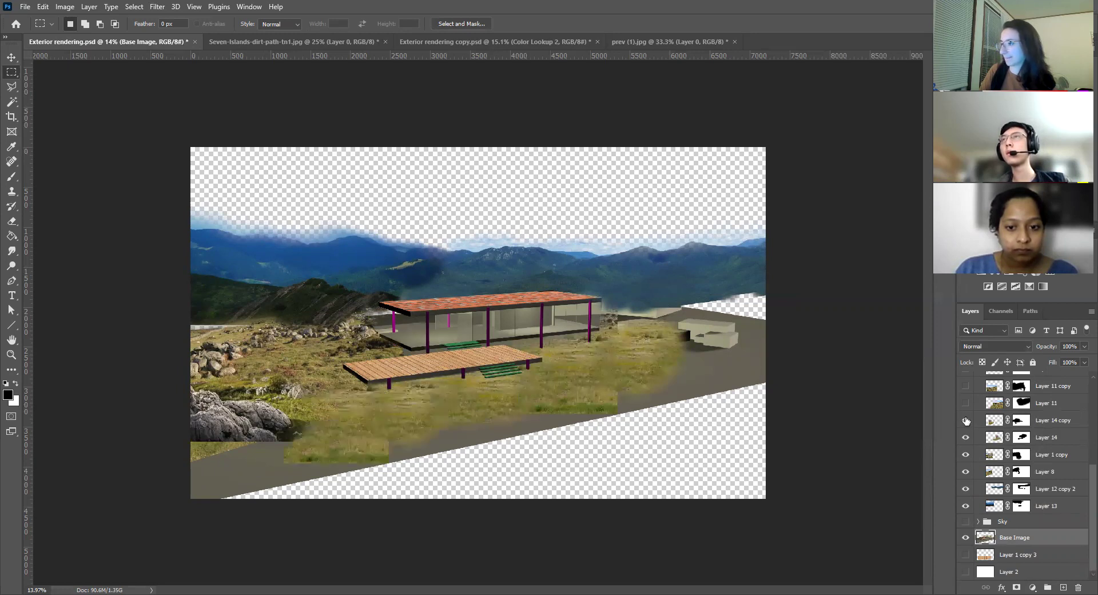
left_click(966, 404)
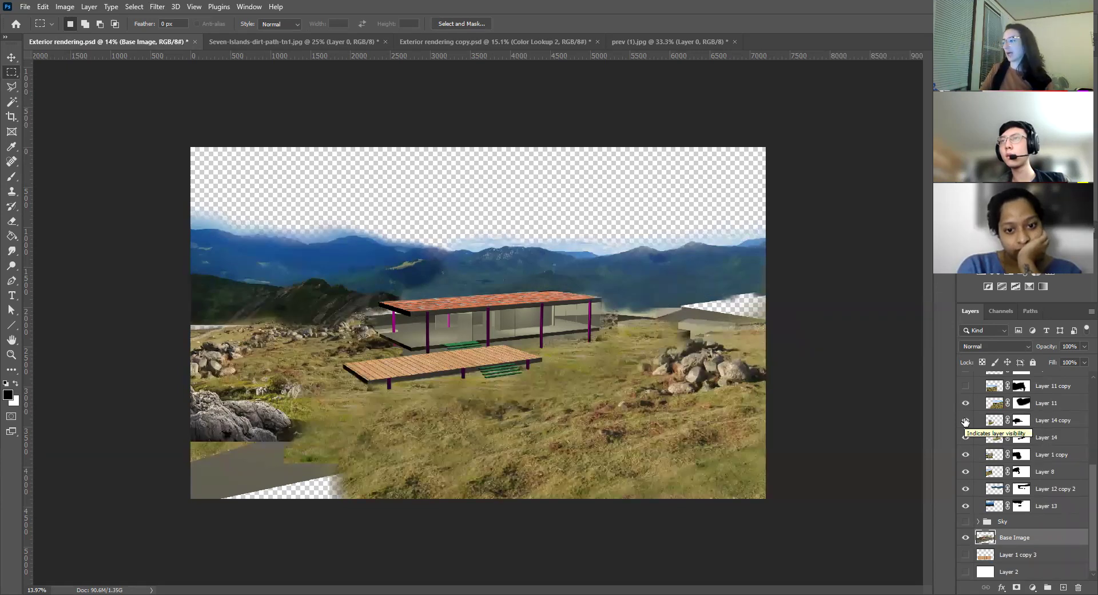
Paint black on Layer 14's mask with a 3600 px brush to hide grass in front of the deck, and toggle the layer to compare.
left_click(1021, 439)
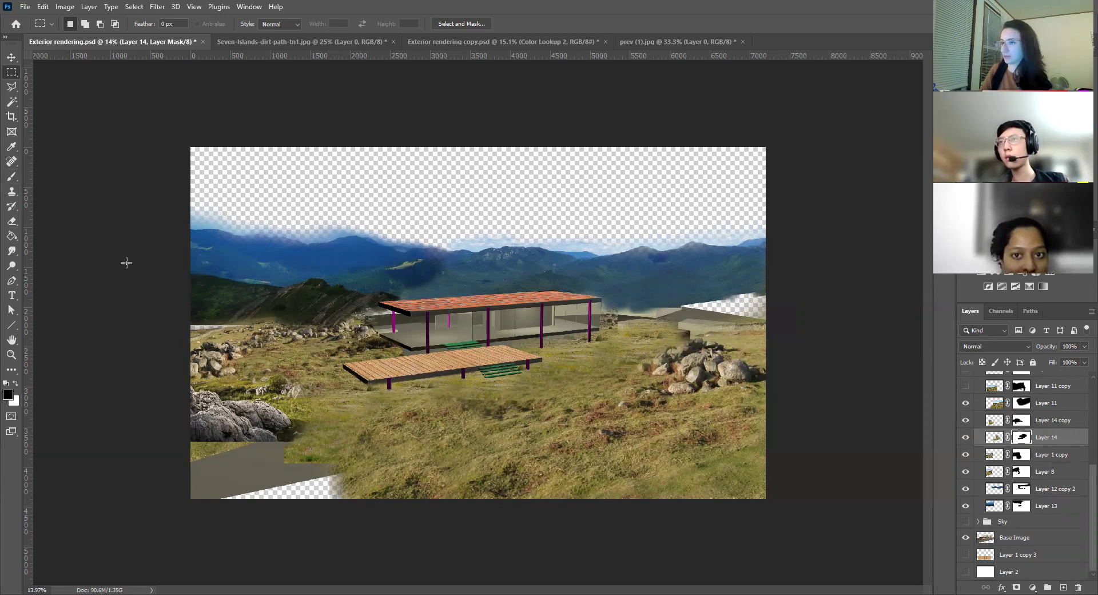
left_click(10, 179)
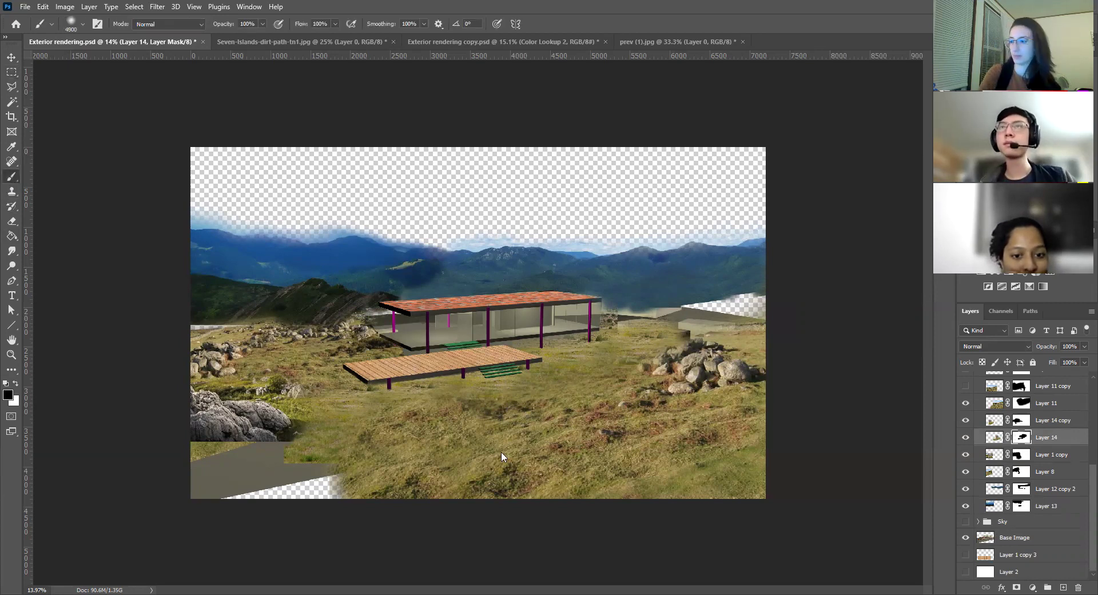
key("bracketleft")
key("bracketleft")
key("bracketleft")
key("bracketleft")
key("bracketleft")
key("bracketleft")
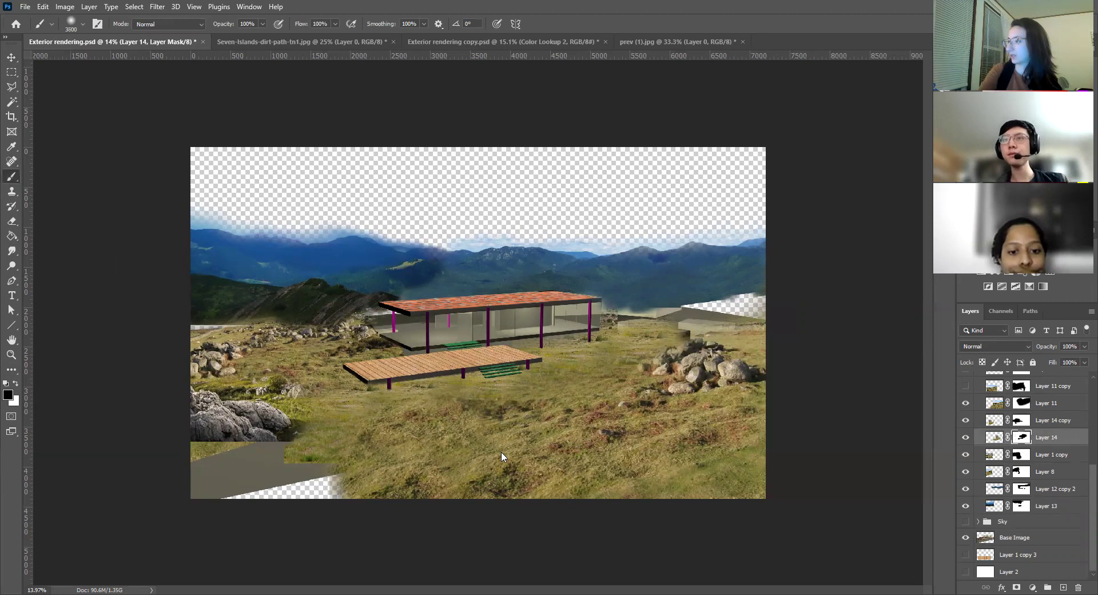
left_click(482, 440)
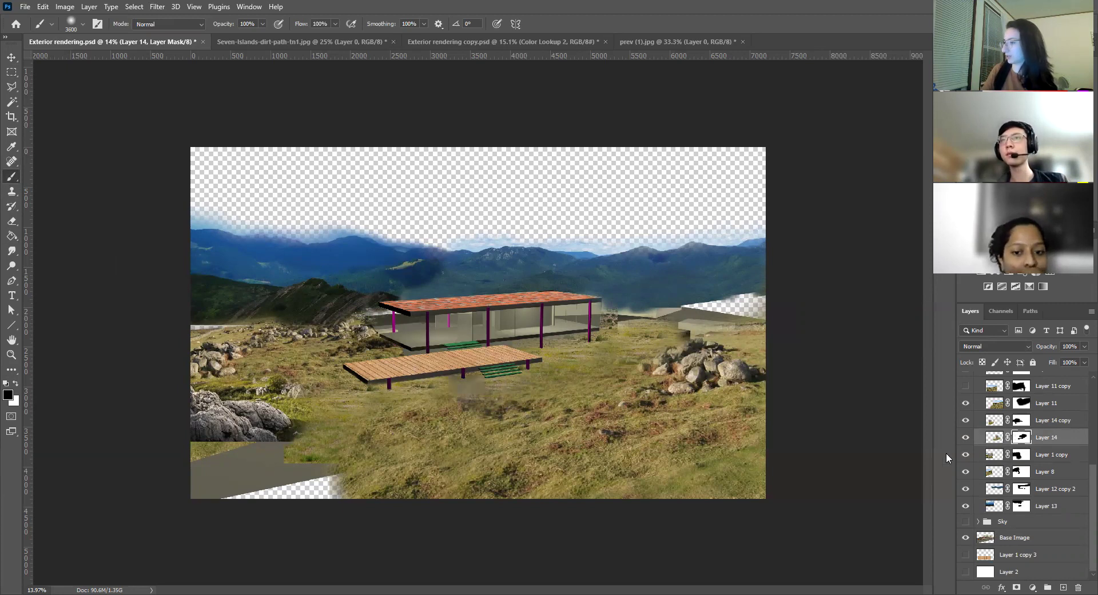
left_click(967, 439)
left_click(967, 438)
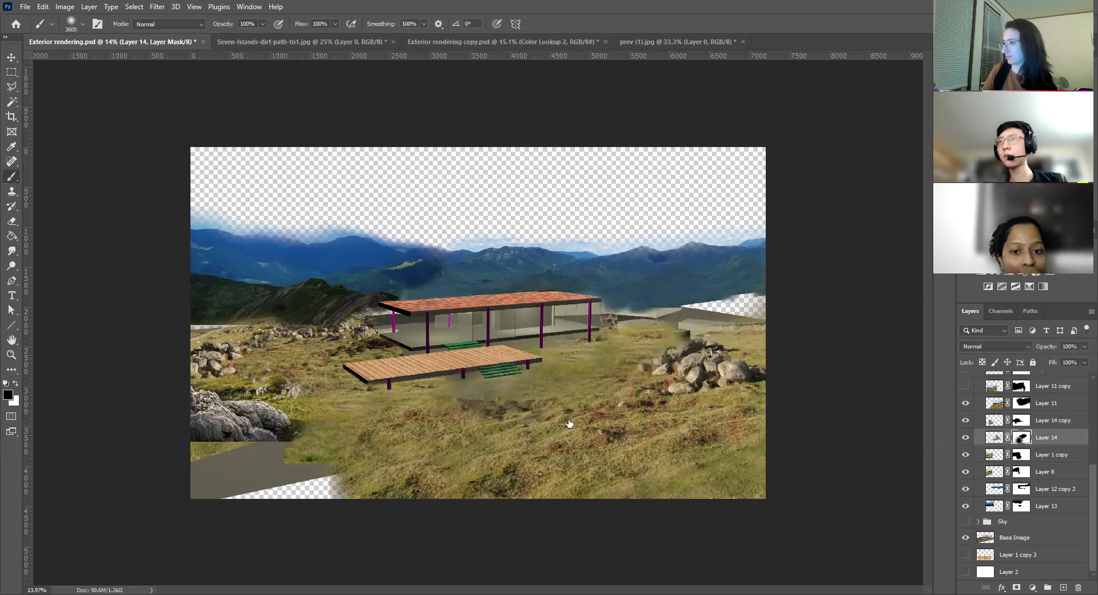
Paint white on Layer 14's mask to bring back the grass near the deck stairs, and compare with Layer 1 copy and Layer 14 copy toggled.
key("x")
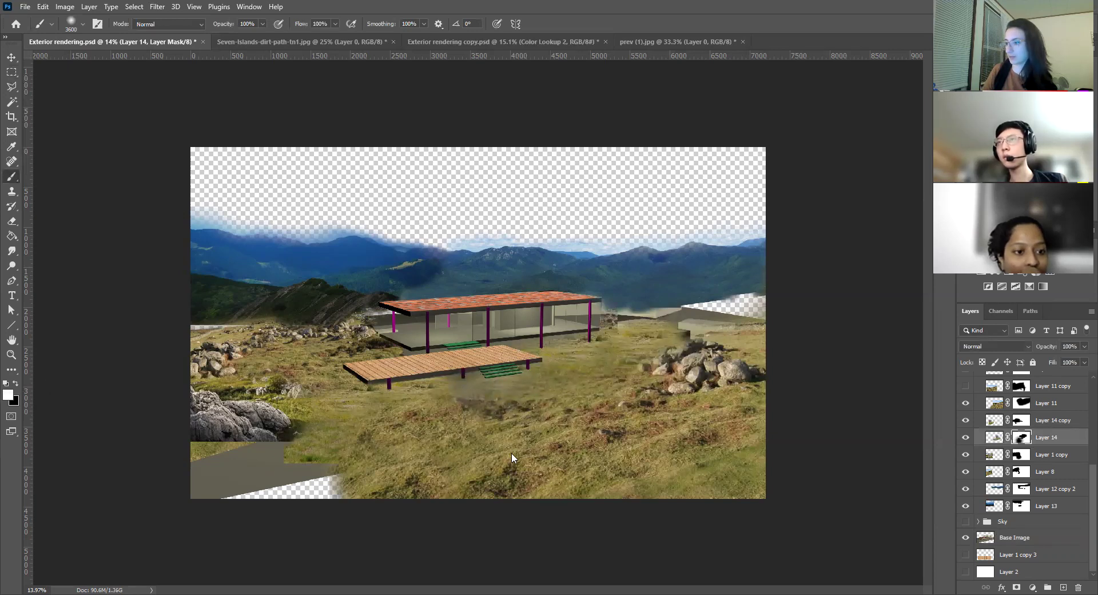
left_click_drag(495, 445, 470, 428)
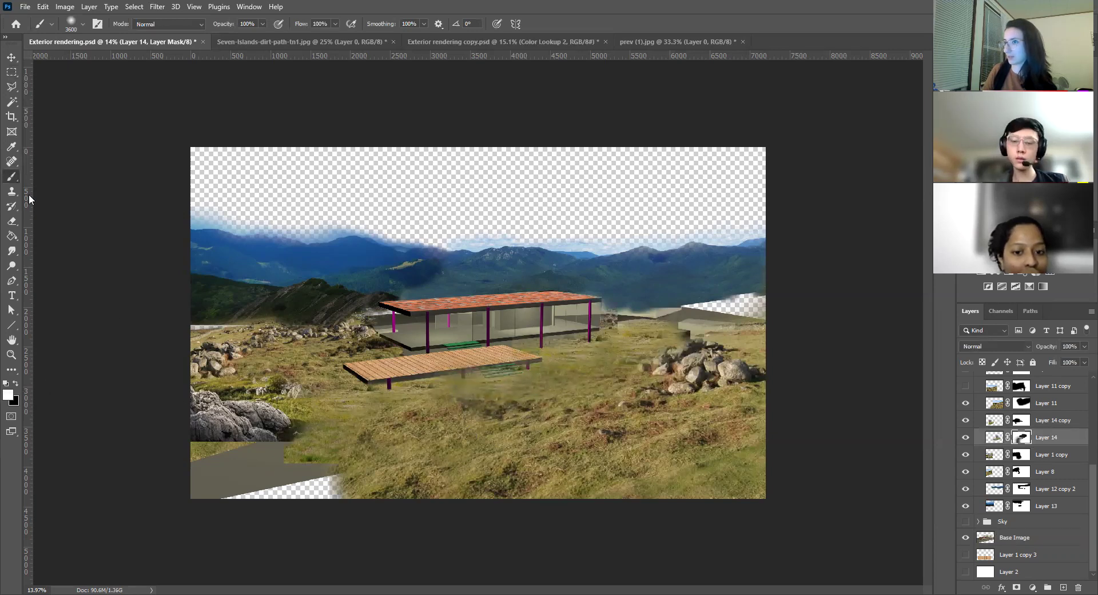
left_click(967, 455)
left_click(966, 455)
left_click(966, 422)
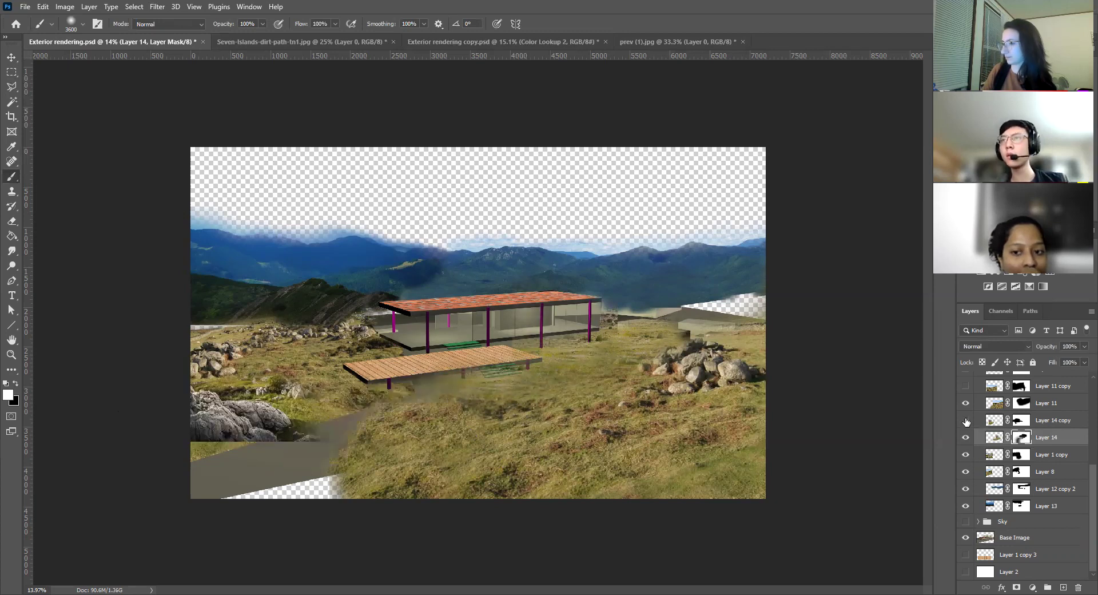
left_click(599, 493)
Paint black on Layer 14's mask with the brush reduced to 1600 px, and hide the layer.
left_click(9, 388)
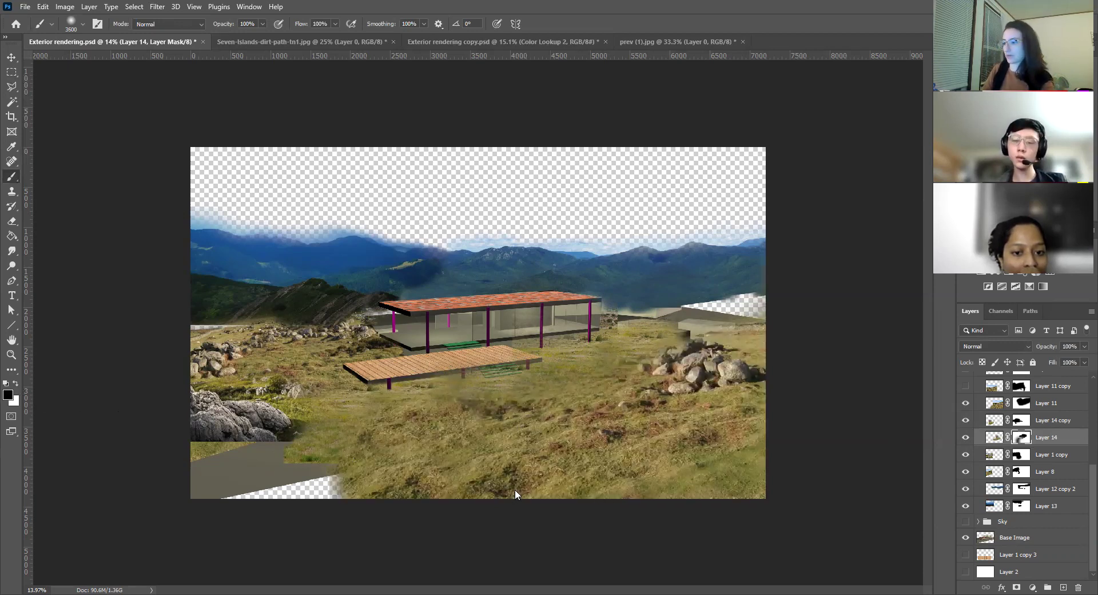
key("bracketleft")
key("bracketleft")
key("bracketleft")
key("bracketleft")
key("bracketleft")
key("bracketleft")
key("bracketleft")
key("bracketleft")
key("bracketleft")
key("bracketleft")
key("bracketleft")
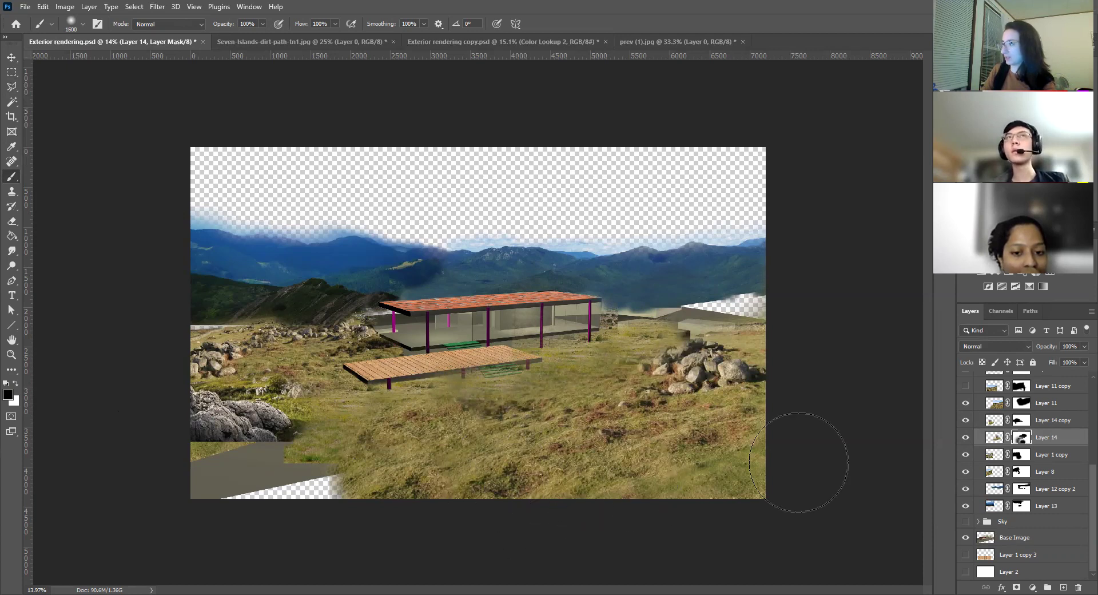
left_click(966, 437)
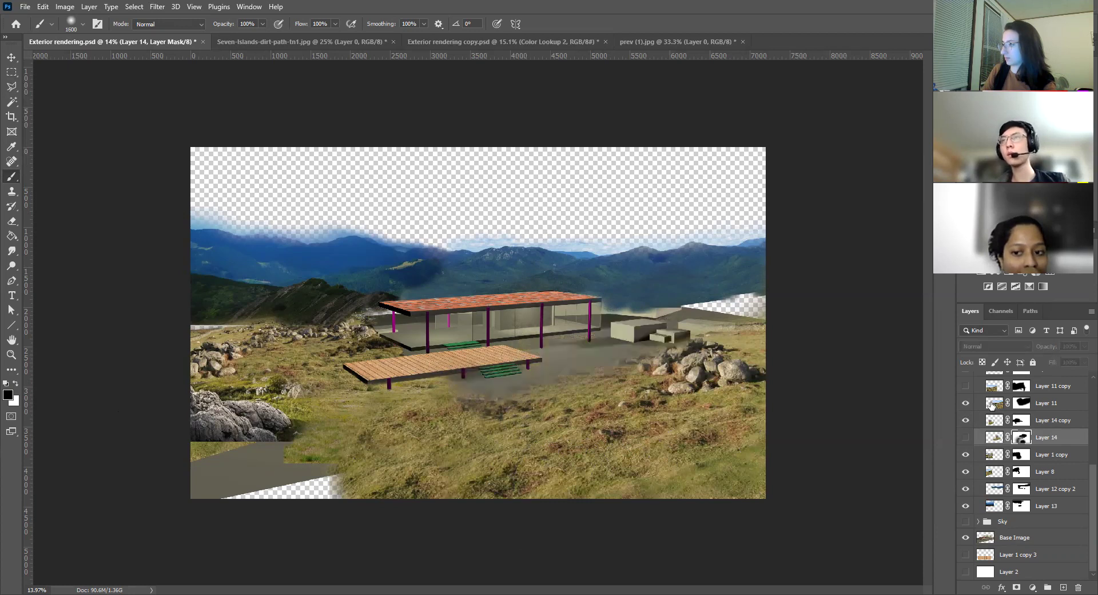
Paint black on Layer 11's mask to hide the grass across the foreground.
left_click(976, 404)
left_click(965, 404)
left_click(966, 403)
mouse_move(593, 503)
left_mouse_down()
mouse_move(662, 478)
mouse_move(704, 488)
mouse_move(567, 459)
left_mouse_up()
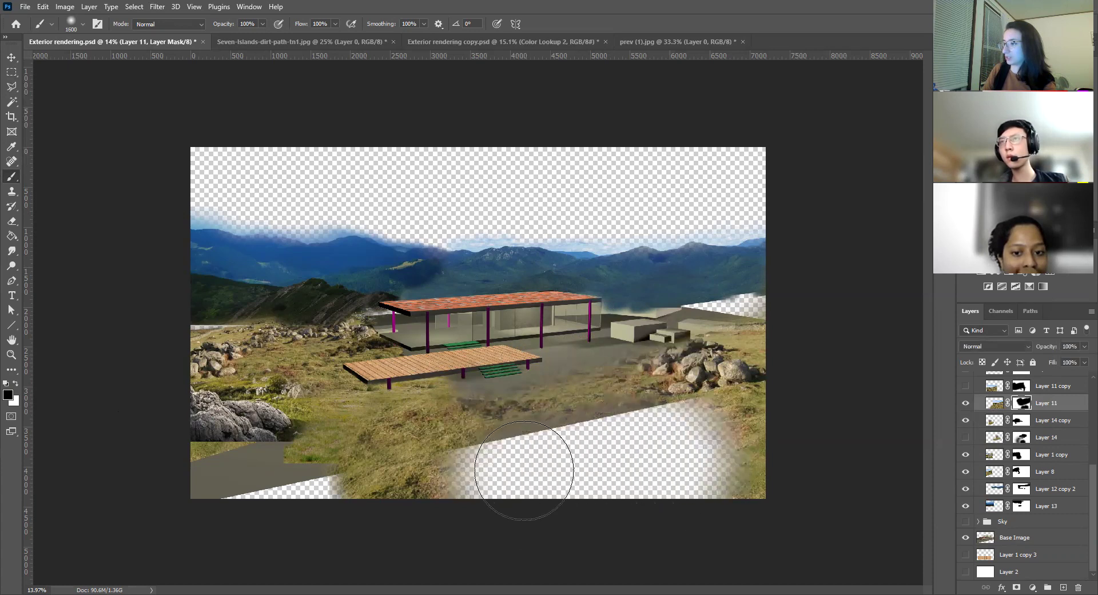
Paint white across the foreground on Layer 11's mask to restore the grass, and show Layer 14 again.
left_click(17, 383)
mouse_move(424, 478)
left_mouse_down()
mouse_move(490, 468)
mouse_move(681, 470)
left_mouse_up()
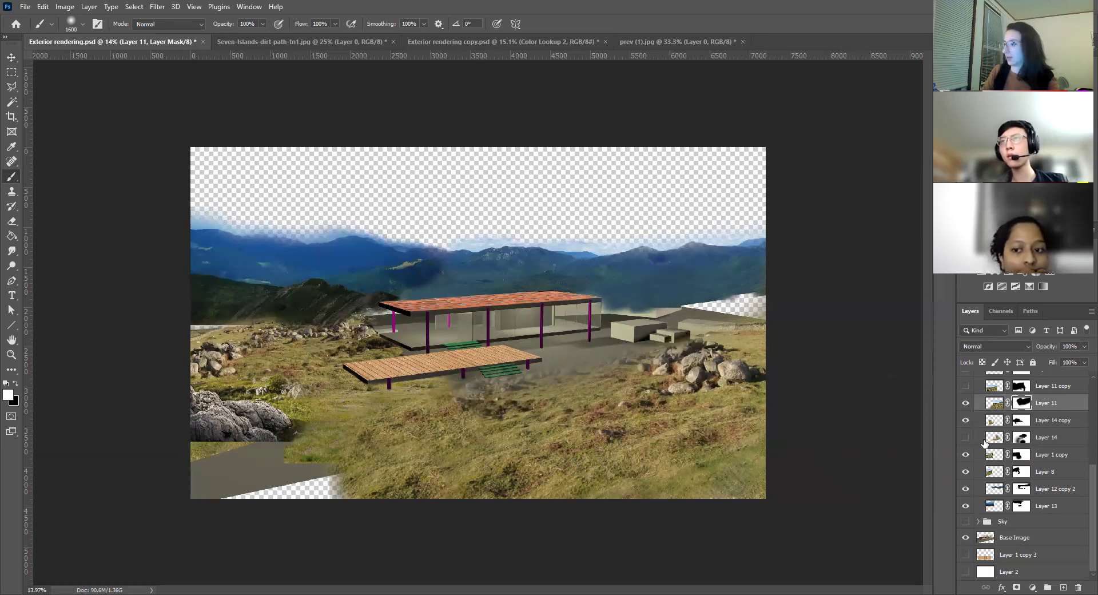
left_click(965, 437)
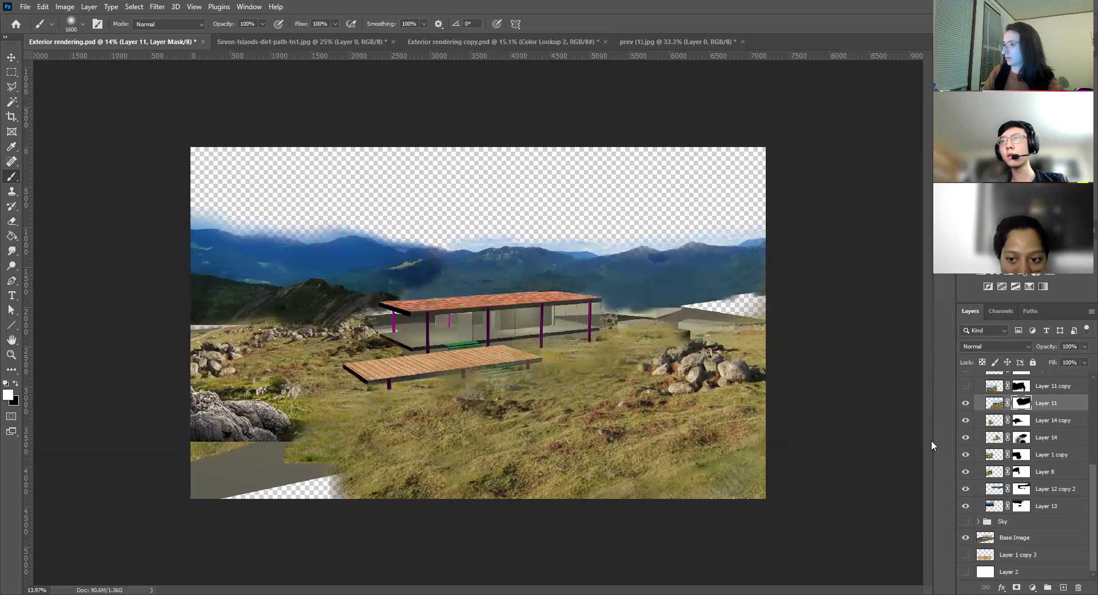
Show Layer 11 copy, Layer 12, Layer 12 copy 3, Layer 4 and Layer 10 in the Landscape group.
scroll(996, 404, "up", 3)
left_click(966, 437)
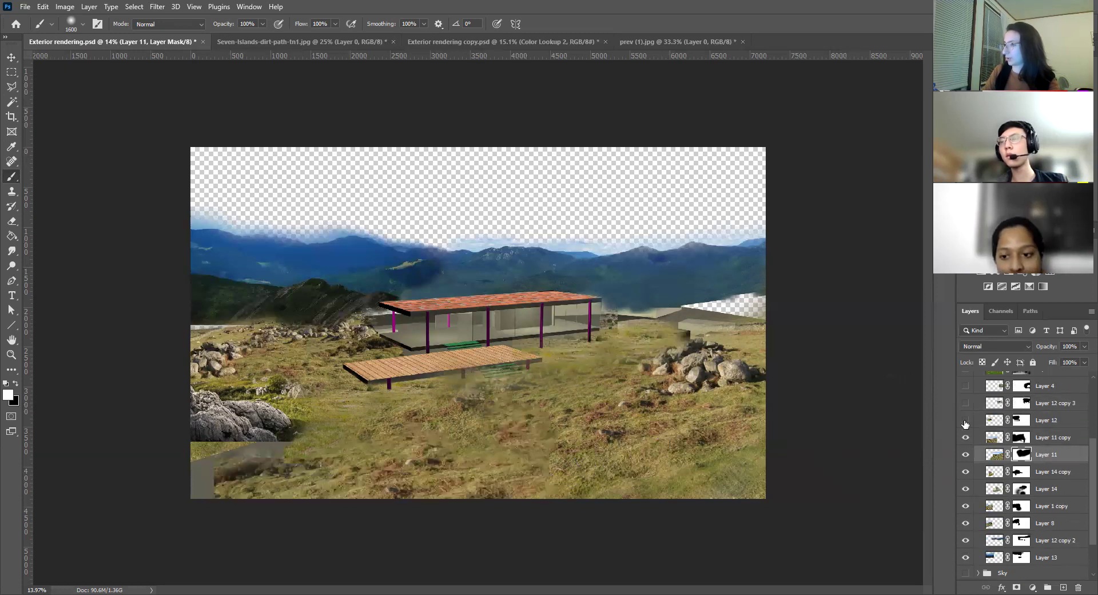
left_click(966, 420)
left_click(966, 402)
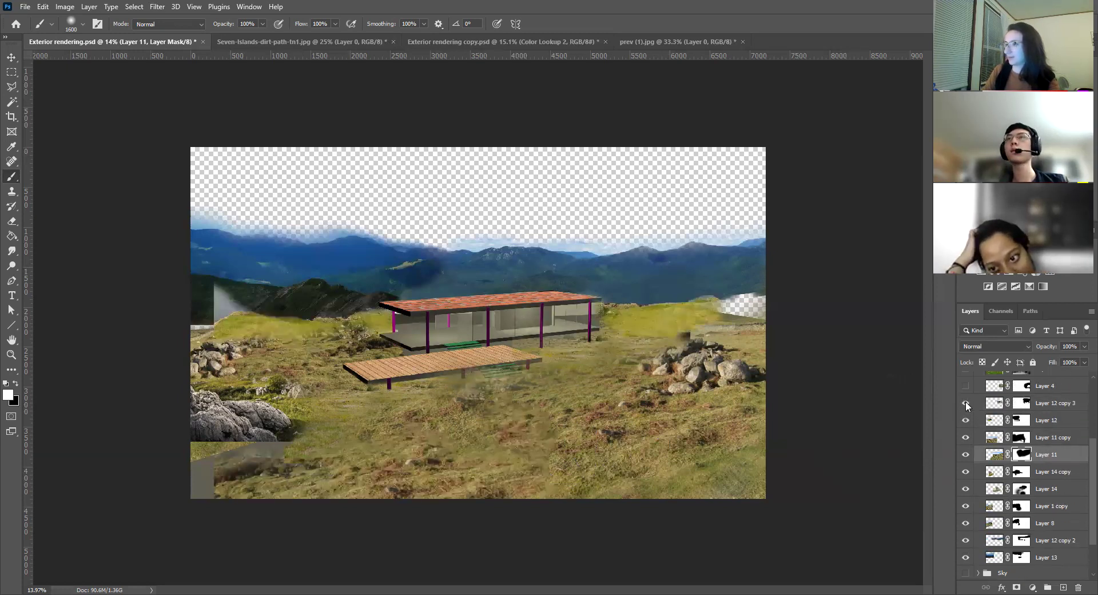
left_click(965, 386)
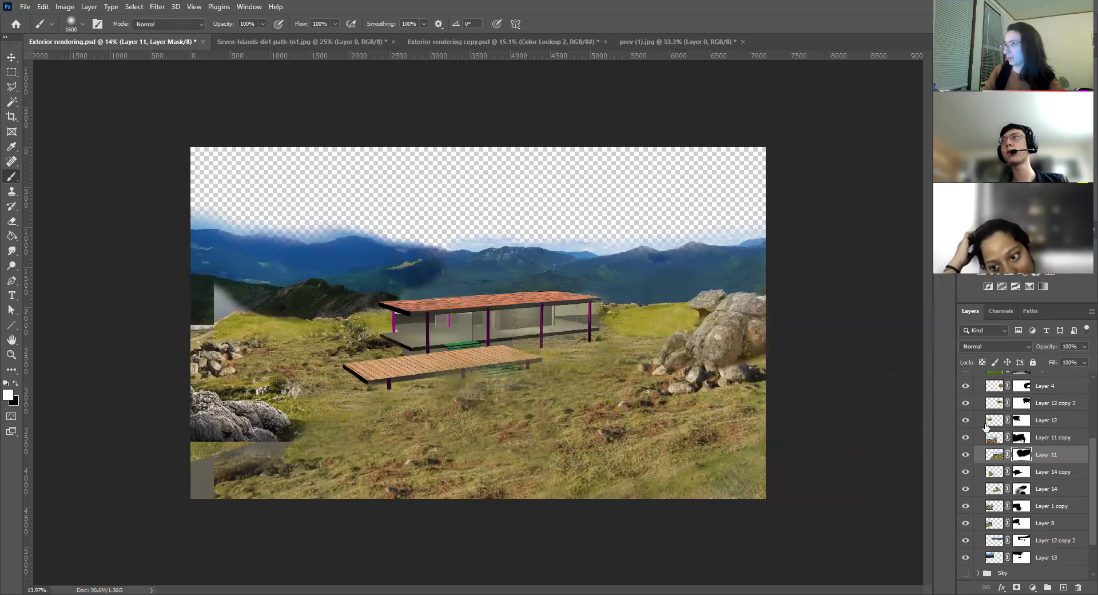
scroll(982, 432, "up", 3)
left_click(966, 420)
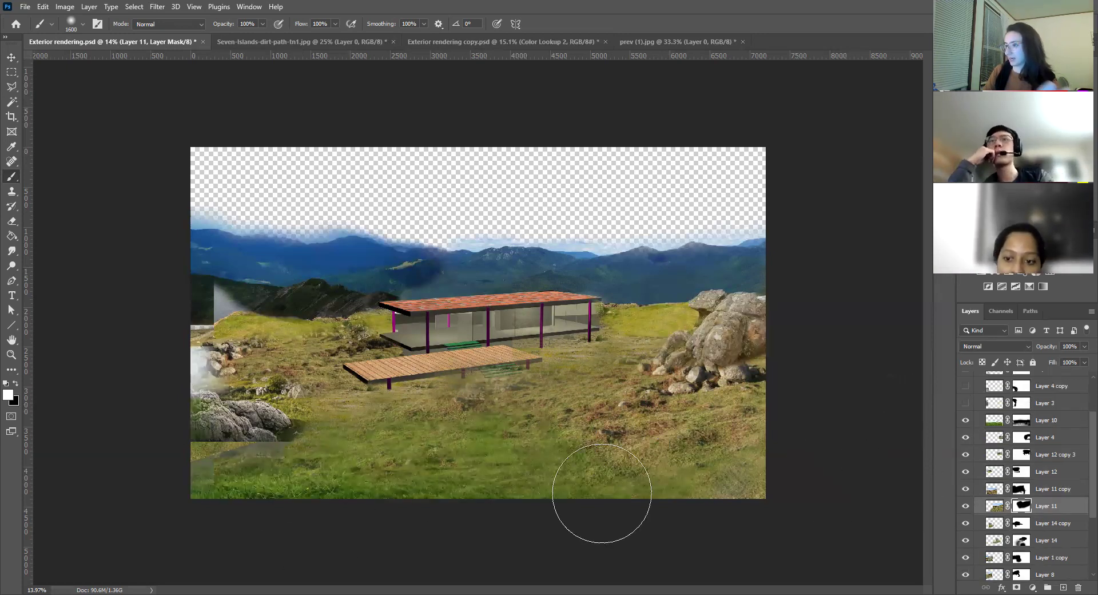
Show Layer 3 and Layer 4 copy, and switch Layer 15 on and off to compare the rock edges.
left_click(965, 403)
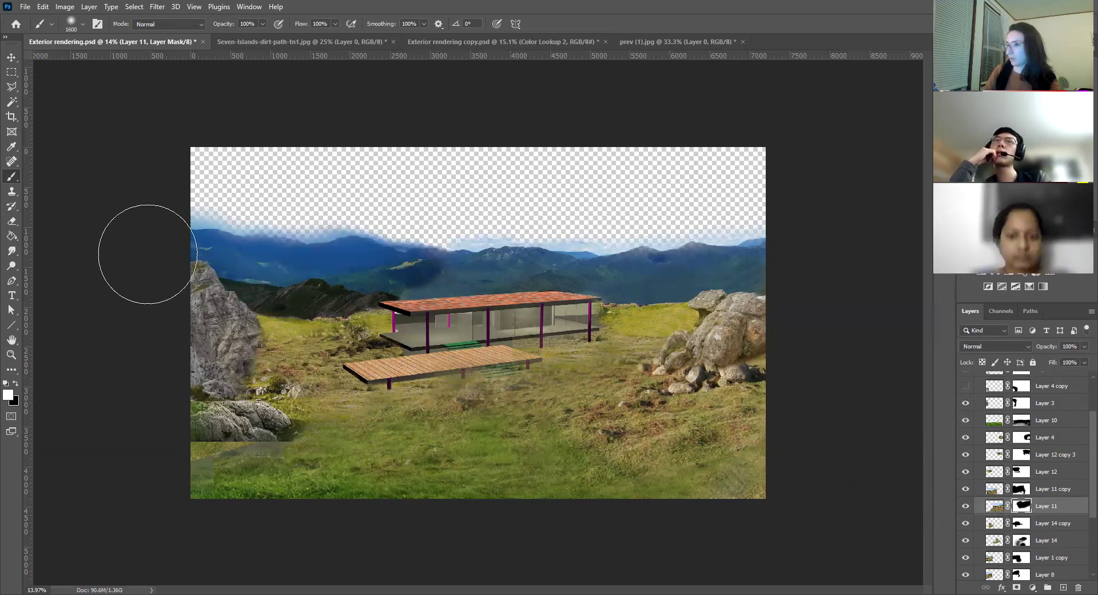
left_click(966, 386)
scroll(979, 431, "up", 2)
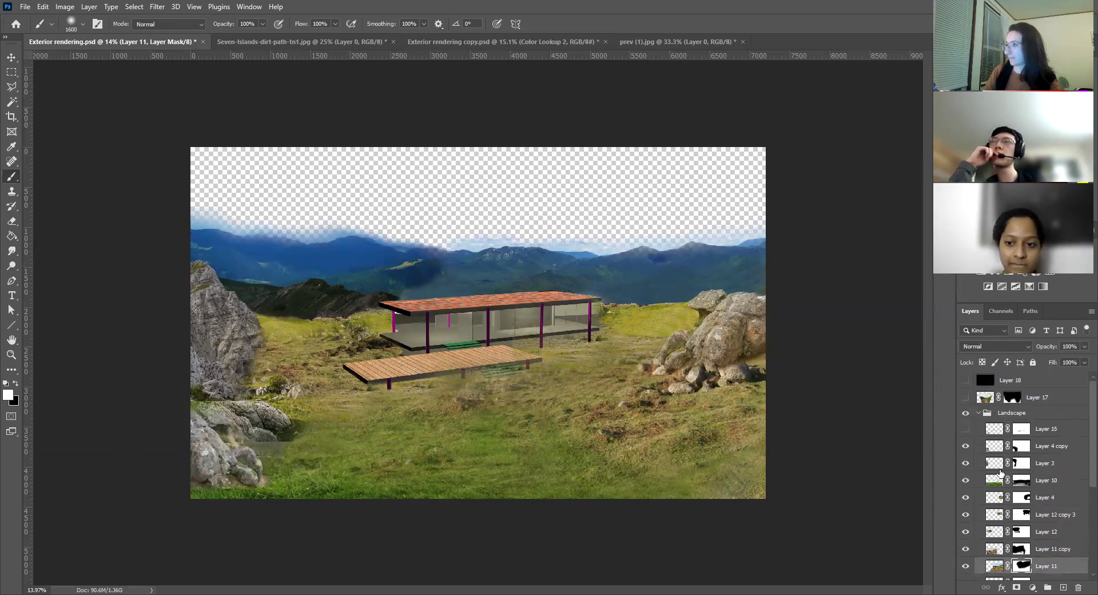
left_click(966, 429)
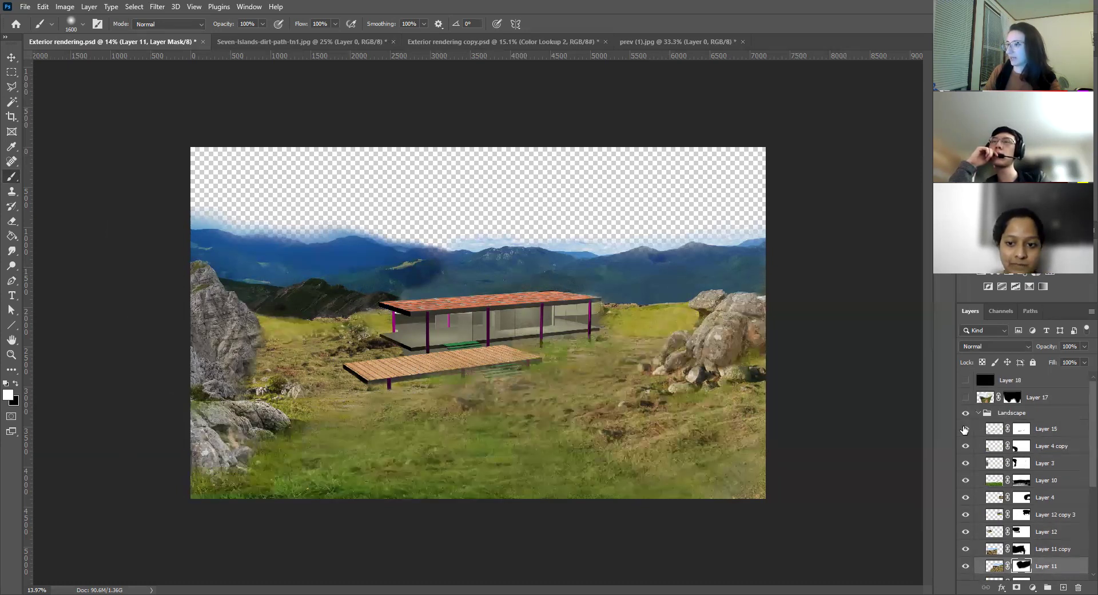
left_click(966, 429)
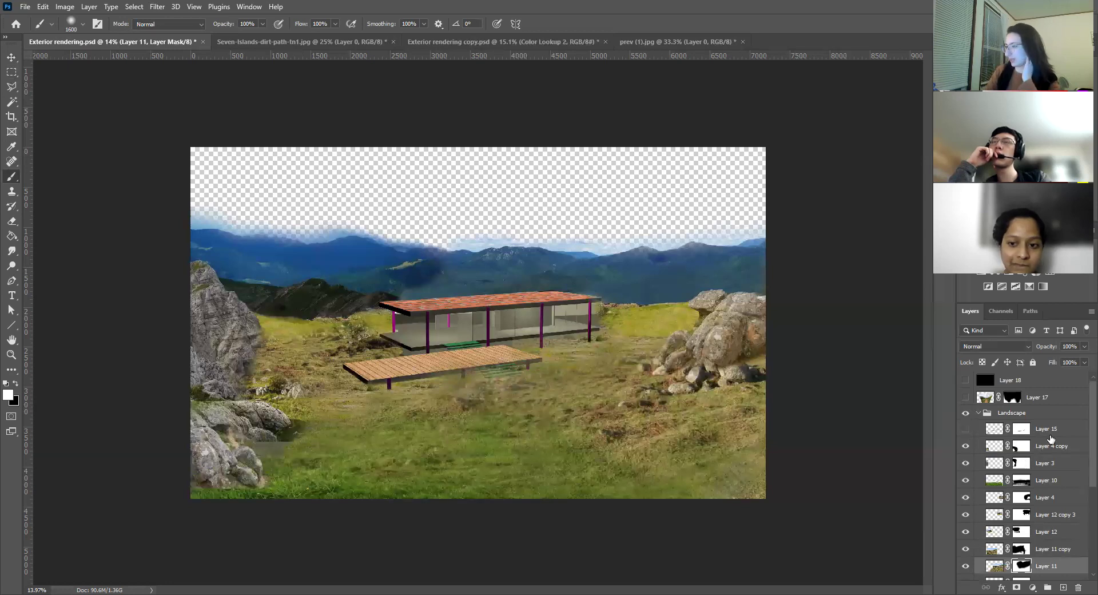
Show Layer 15 and hide the Landscape group's photo layers from Layer 4 copy down to Layer 8.
left_click(965, 429)
left_click_drag(967, 449, 967, 570)
scroll(966, 566, "down", 2)
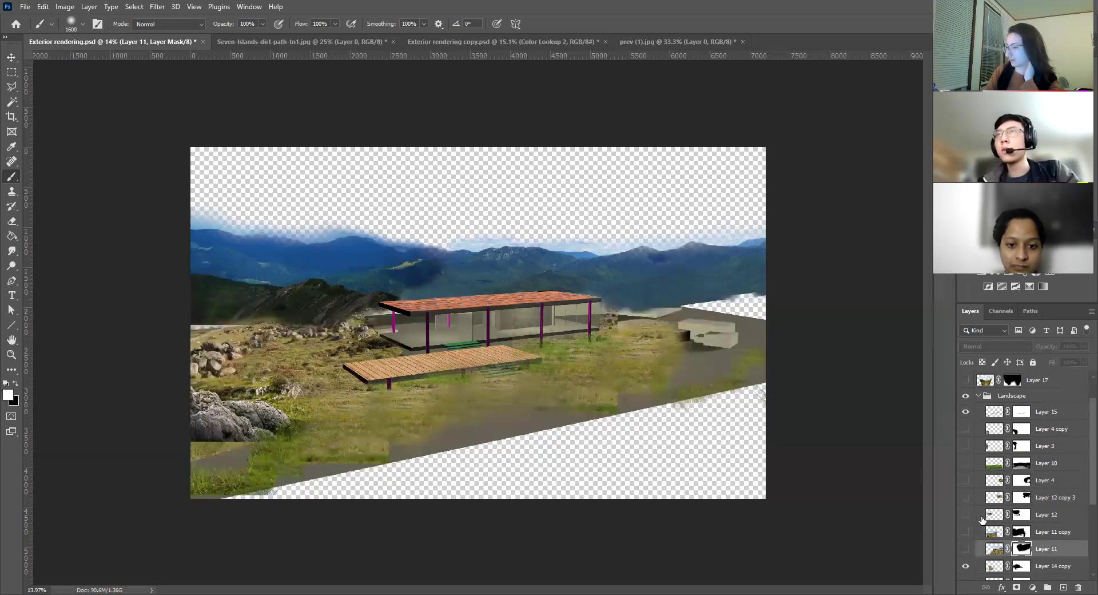
left_click(965, 566)
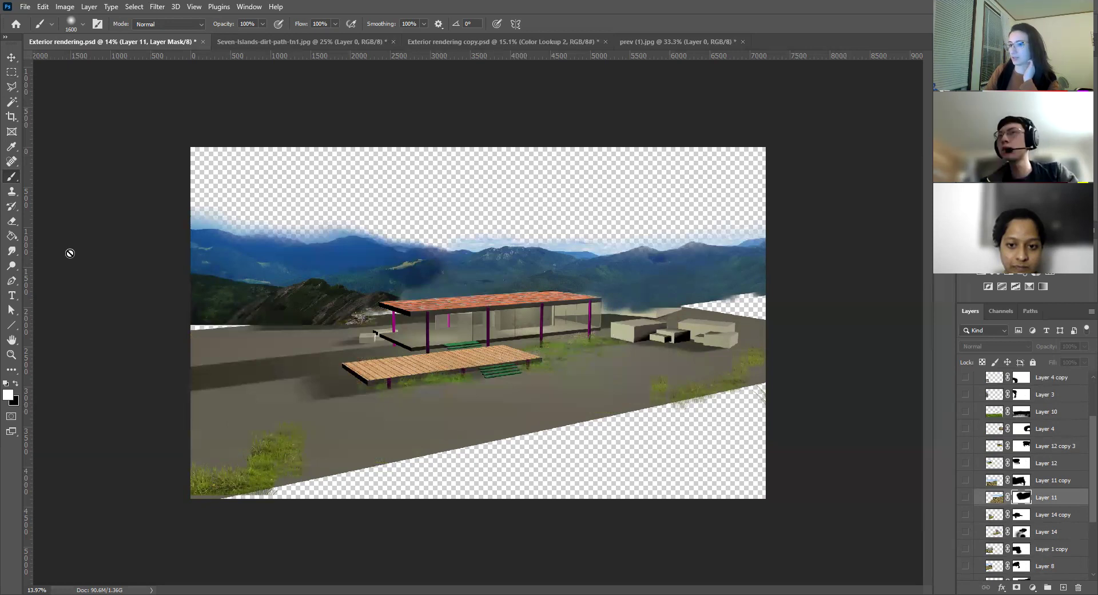
Set up the Clone Stamp on Layer 15's image with brush 2 from Grass Photoshop Brushes 3.
left_click(11, 194)
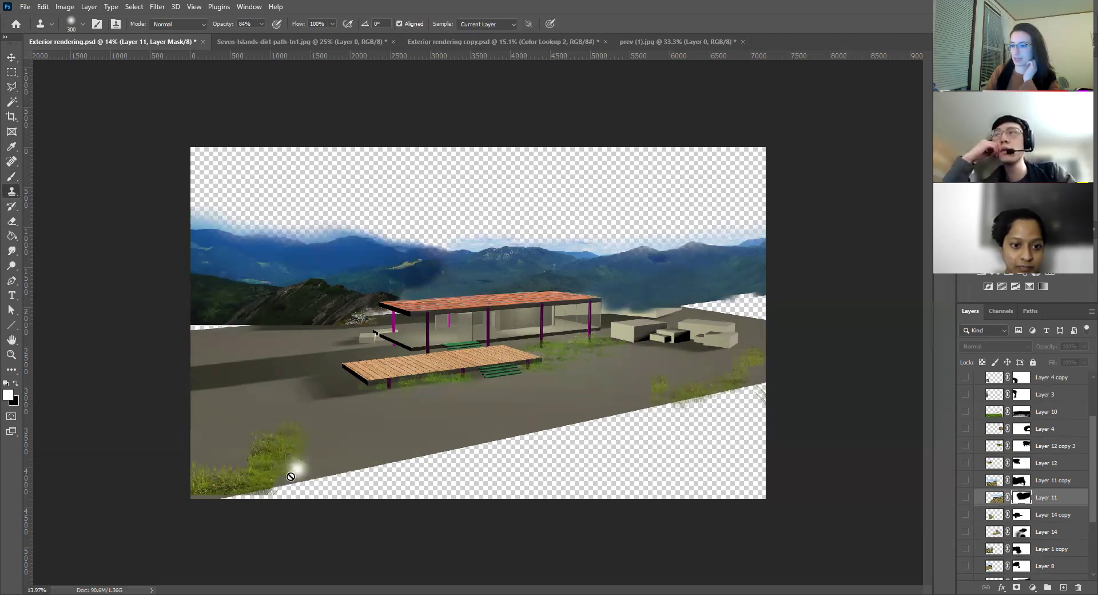
scroll(1069, 439, "up", 3)
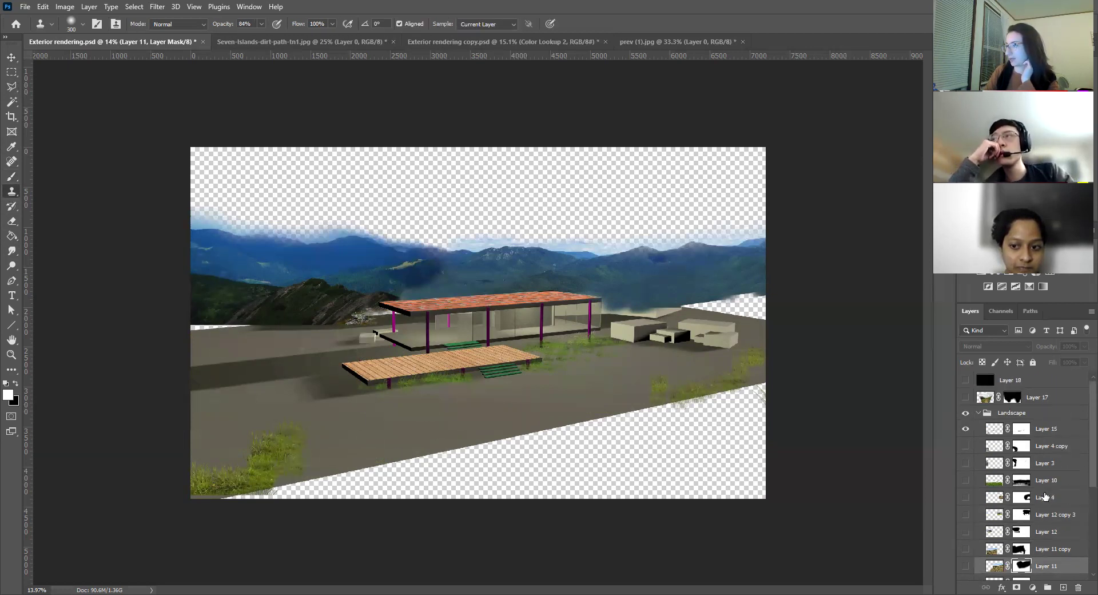
left_click(994, 428)
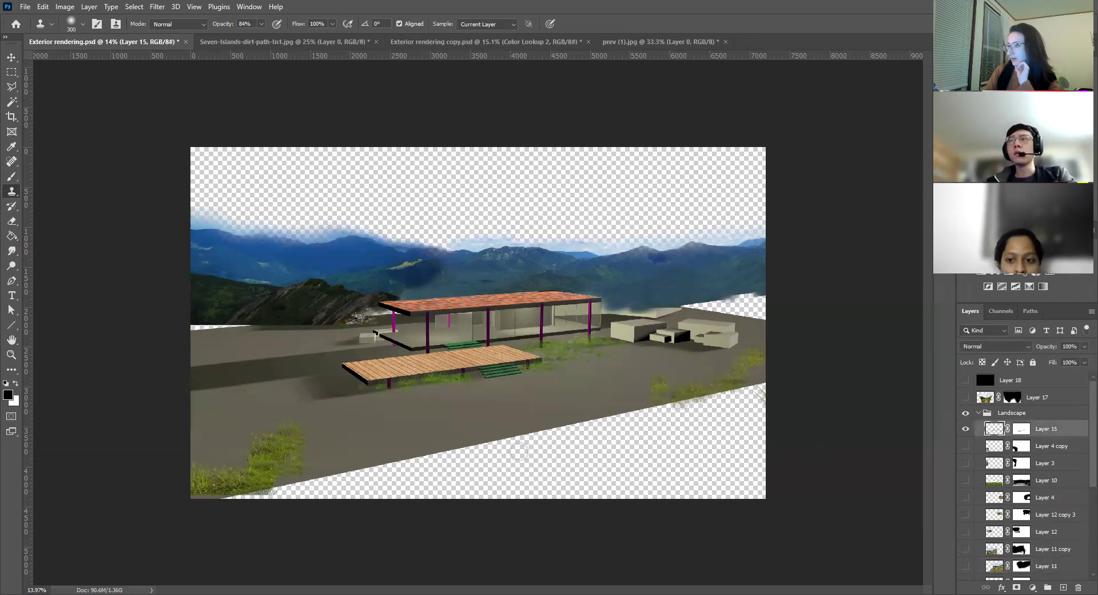
left_click(83, 24)
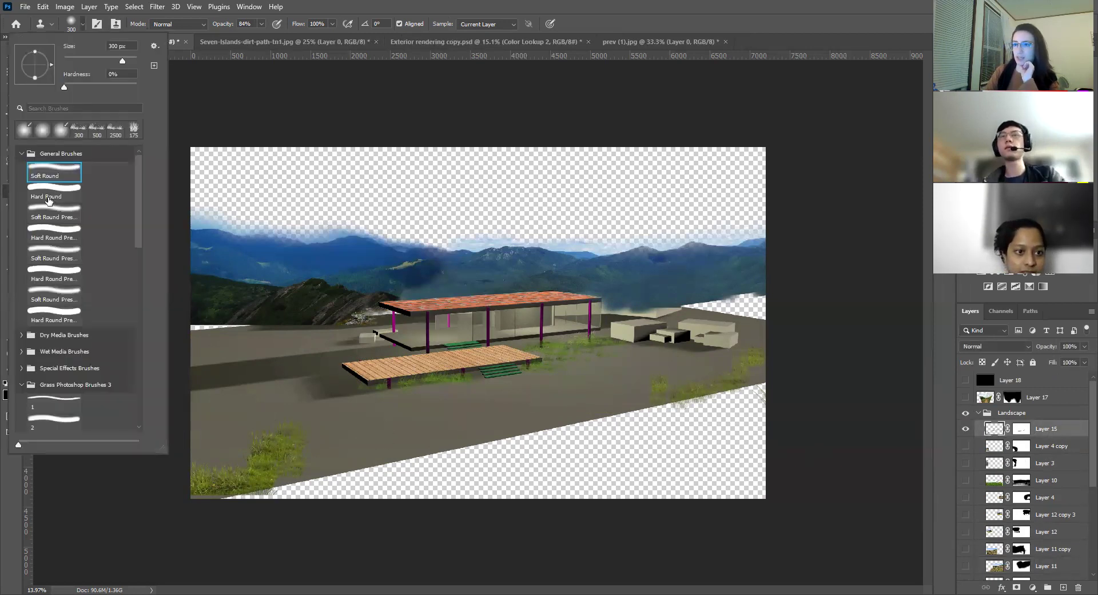
left_click(51, 192)
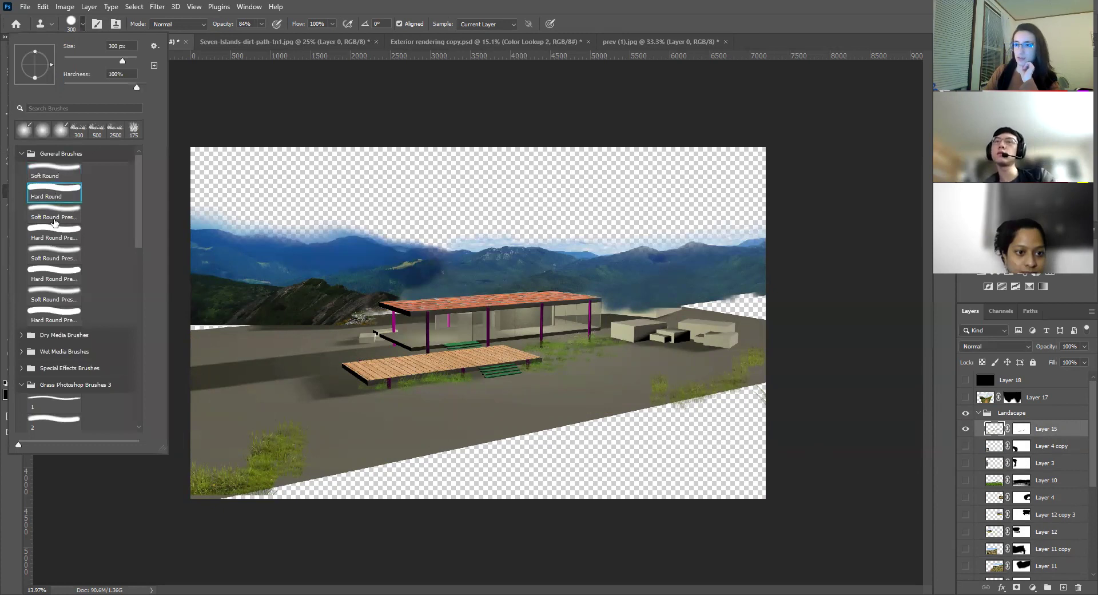
left_click(22, 154)
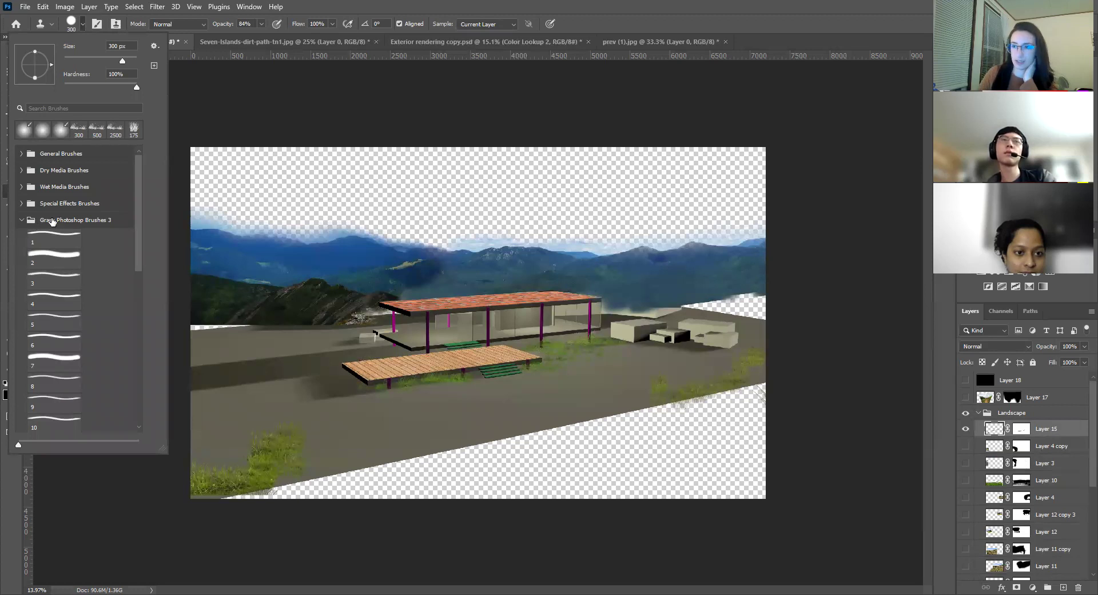
left_click(52, 259)
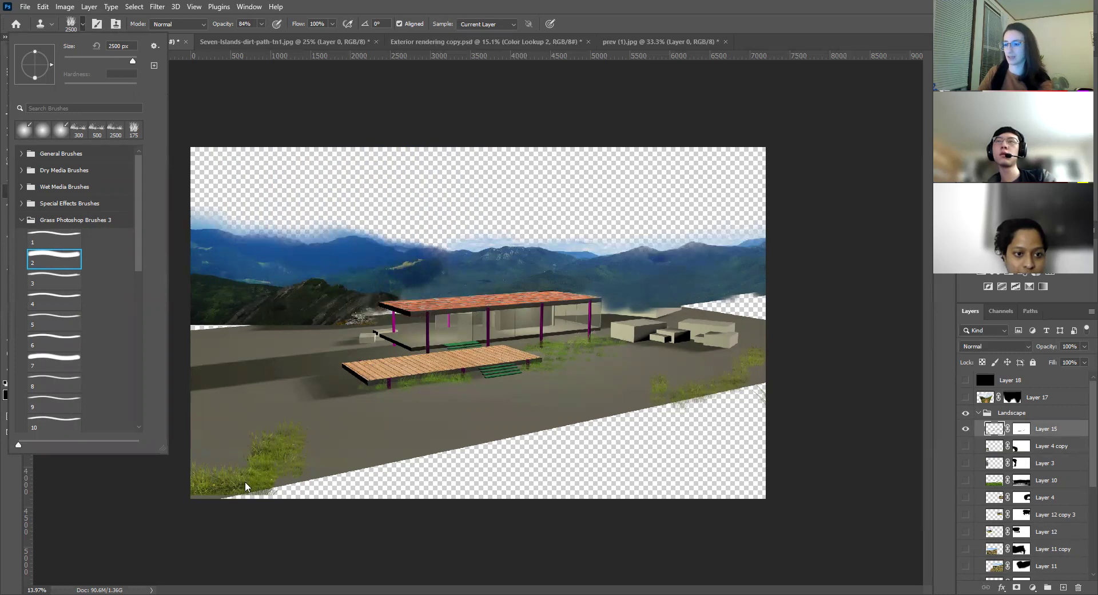
left_click(115, 510)
Reduce the grass brush to 400 px and clone Layer 15's foreground grass further to the right.
key("bracketleft")
key("bracketleft")
key("bracketleft")
key("bracketleft")
key("bracketleft")
key("bracketleft")
key("bracketleft")
key("bracketleft")
key("bracketleft")
key("bracketleft")
key("bracketleft")
key("bracketleft")
key("bracketleft")
key("bracketleft")
key("bracketleft")
key("bracketleft")
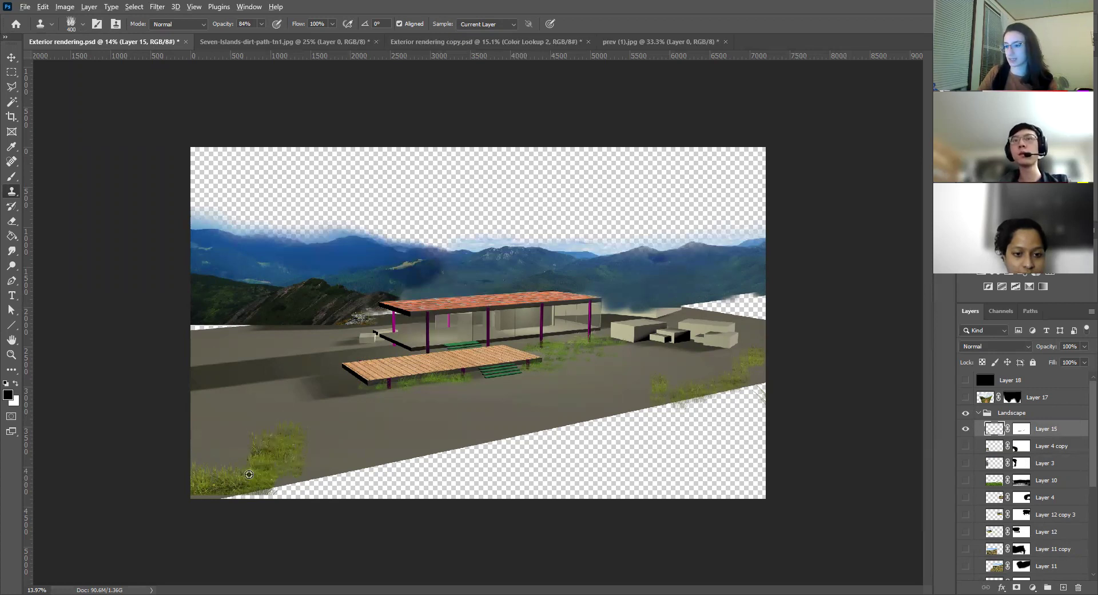
left_click(264, 461, "alt")
mouse_move(299, 424)
left_mouse_down()
mouse_move(301, 437)
mouse_move(311, 424)
left_mouse_up()
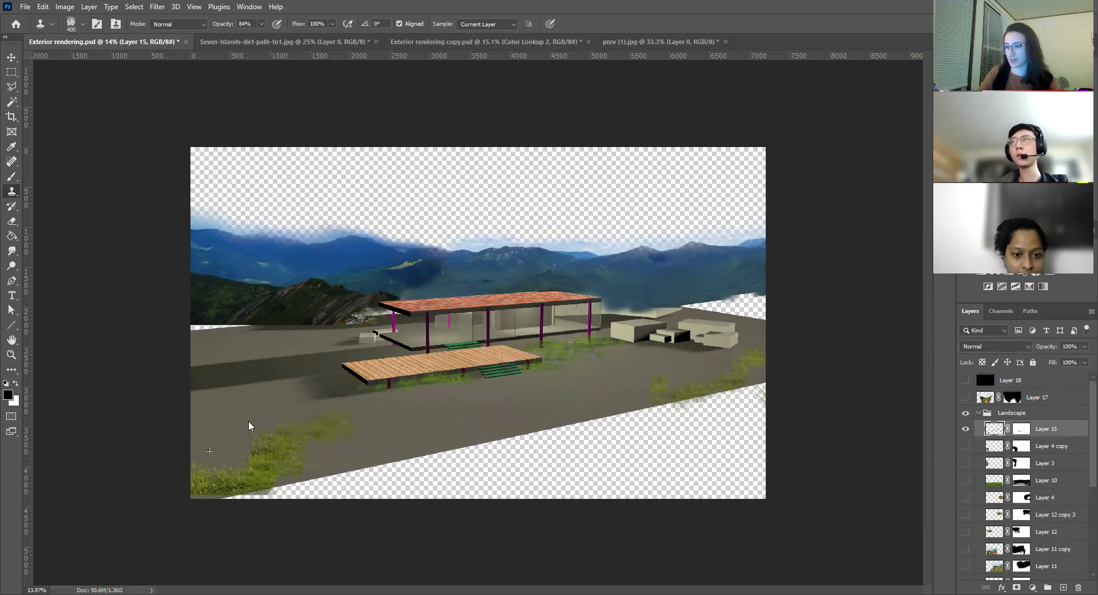
Hide Layer 15, add a new layer above it, and show the photo layers from Layer 4 copy to Layer 8 again.
left_click(966, 429)
left_click(1062, 582)
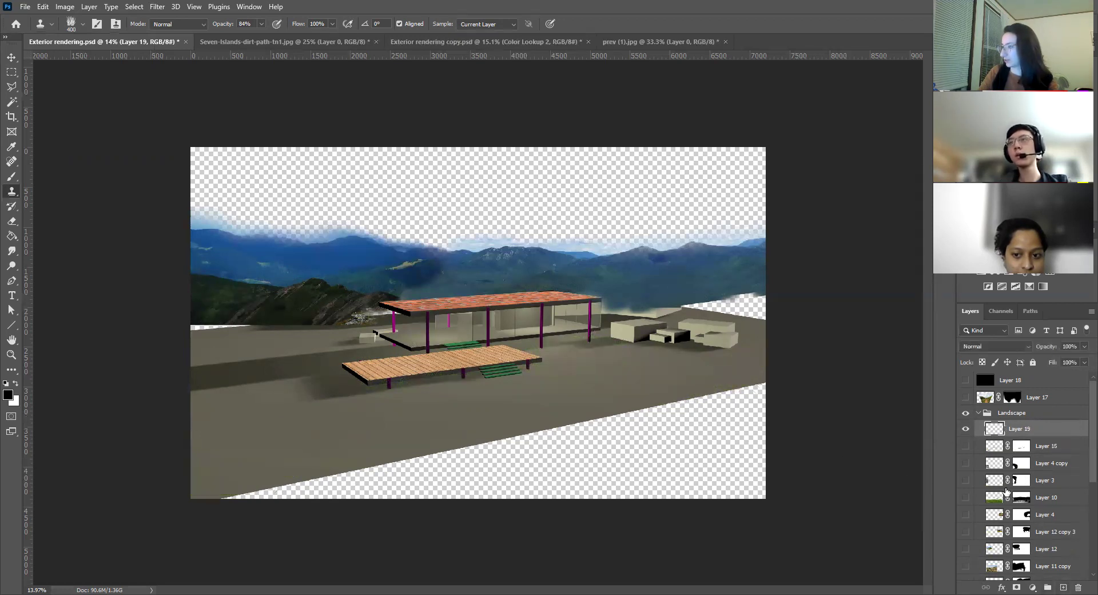
left_click(966, 566)
scroll(965, 555, "down", 3)
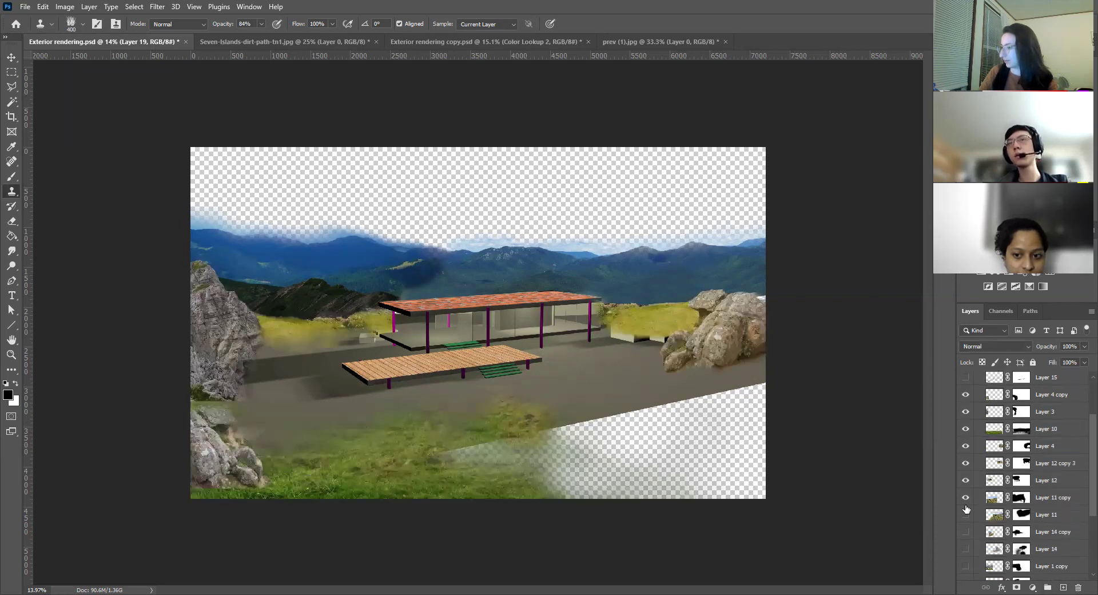
scroll(976, 532, "down", 3)
left_click(966, 531)
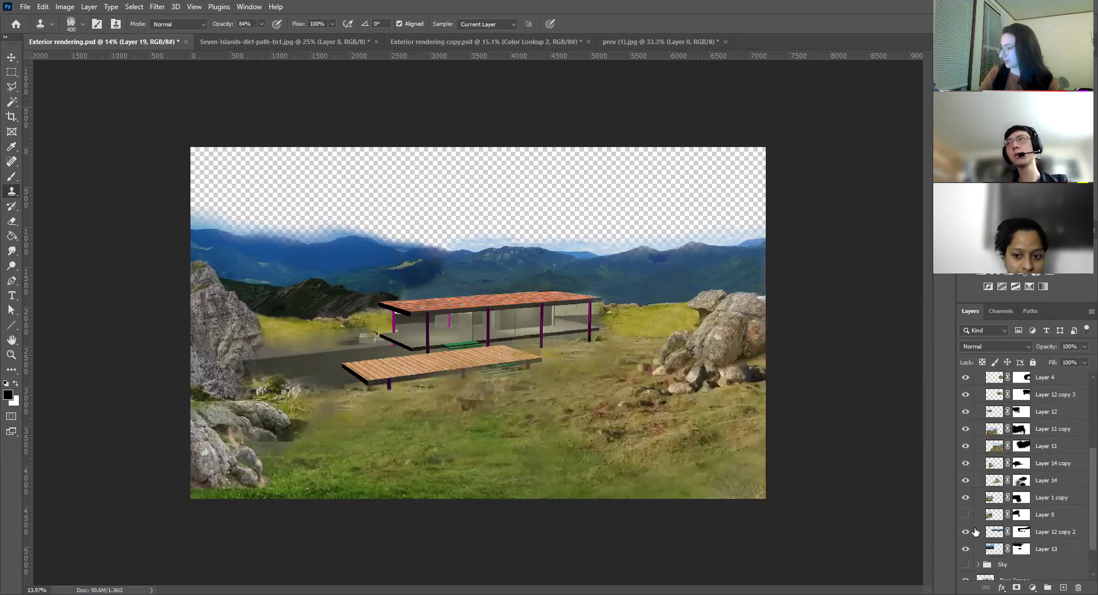
left_click(966, 515)
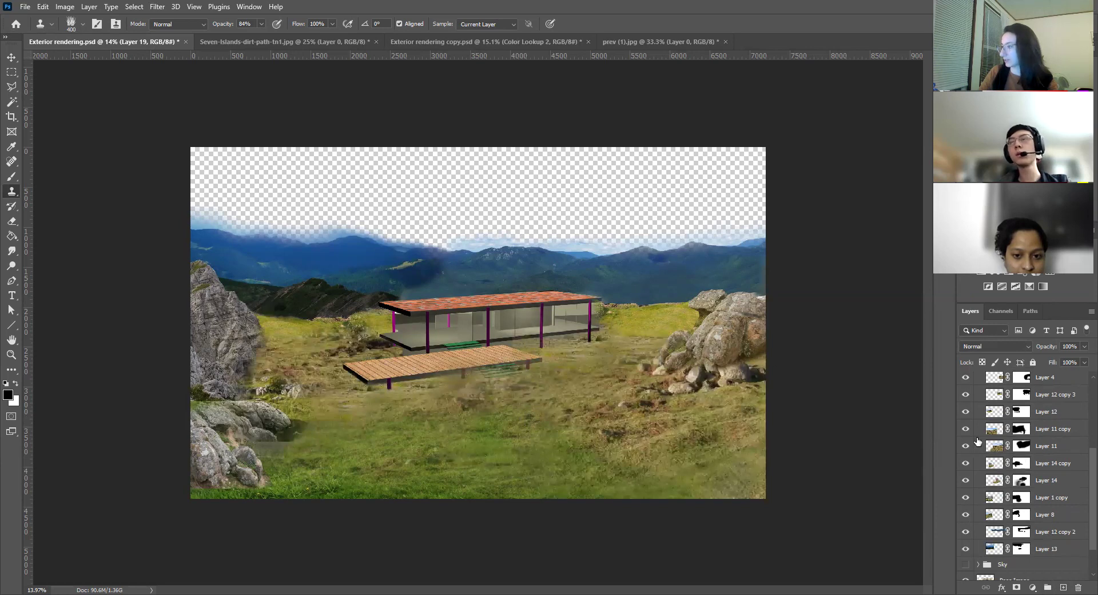
scroll(1029, 421, "up", 5)
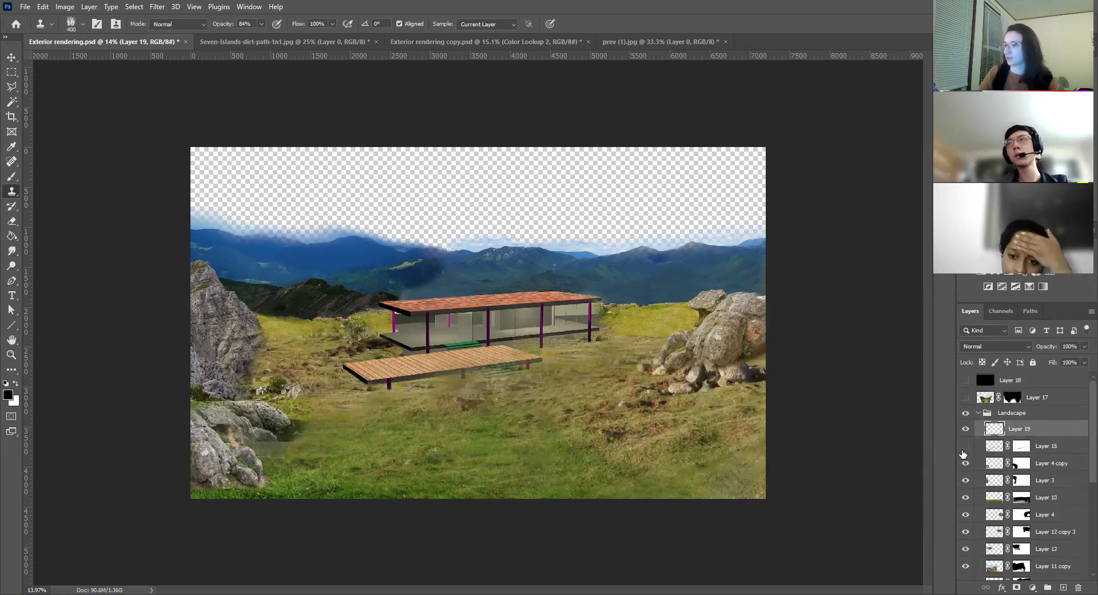
Switch Layer 15 on and off to compare the foreground with and without its cloned grass.
mouse_move(285, 445)
left_mouse_down()
mouse_move(269, 460)
mouse_move(255, 421)
mouse_move(202, 462)
left_mouse_up()
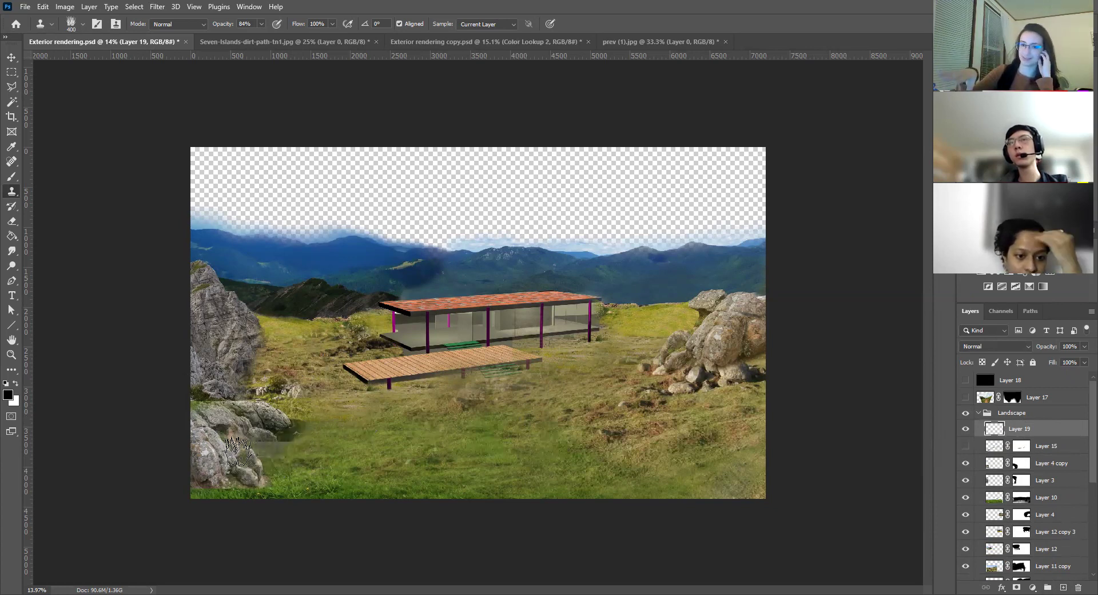
left_click(966, 447)
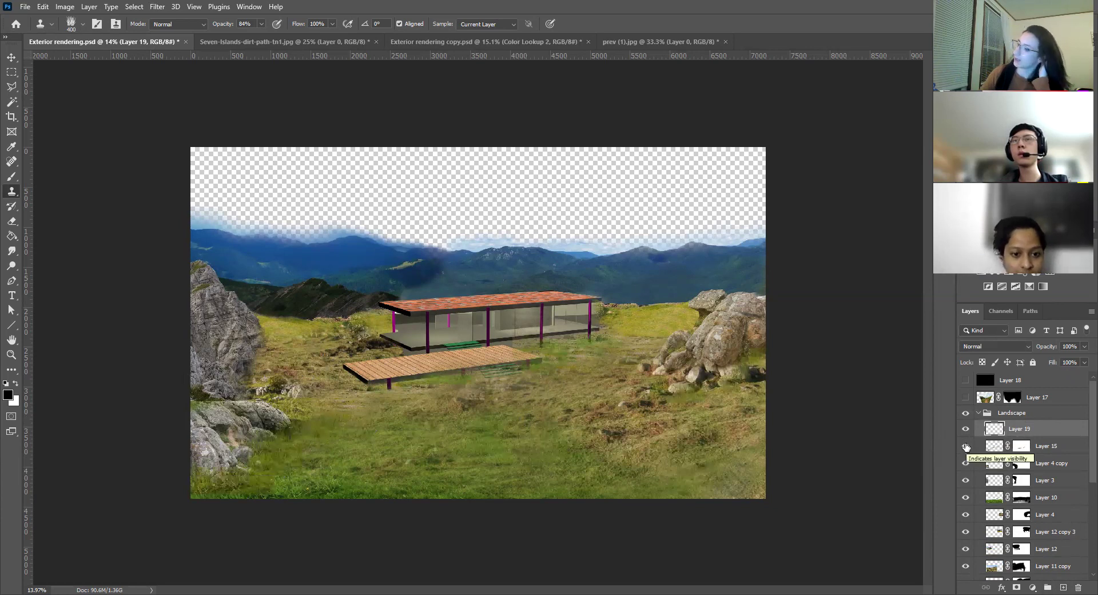
left_click(965, 447)
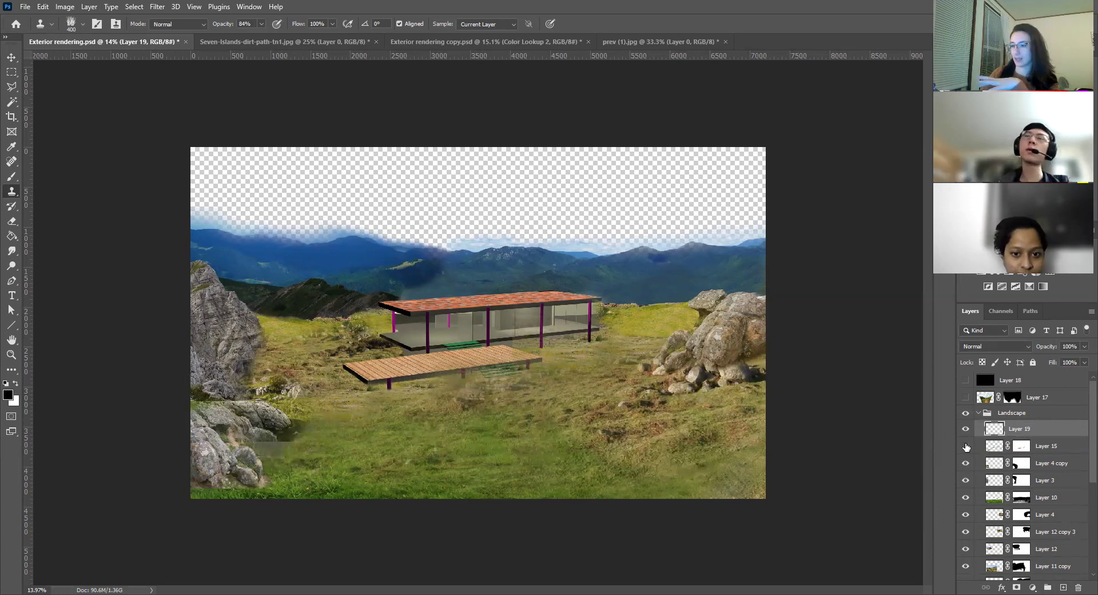
left_click(965, 447)
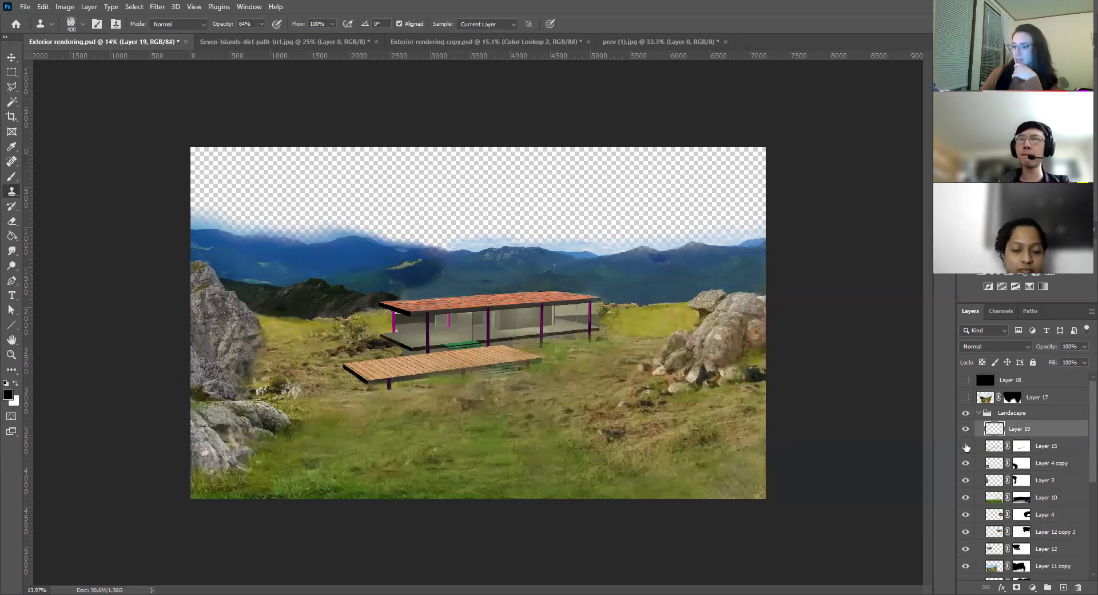
left_click(966, 446)
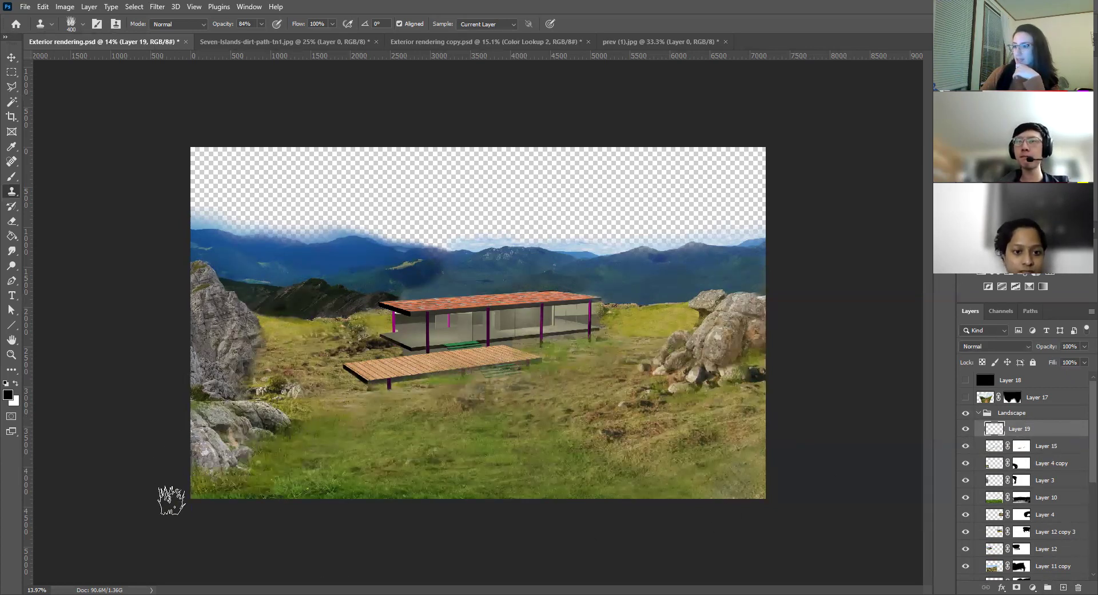
Inspect Layer 10 as the grass source and Layer 19 as the separate target layer for cloning.
left_click(967, 430)
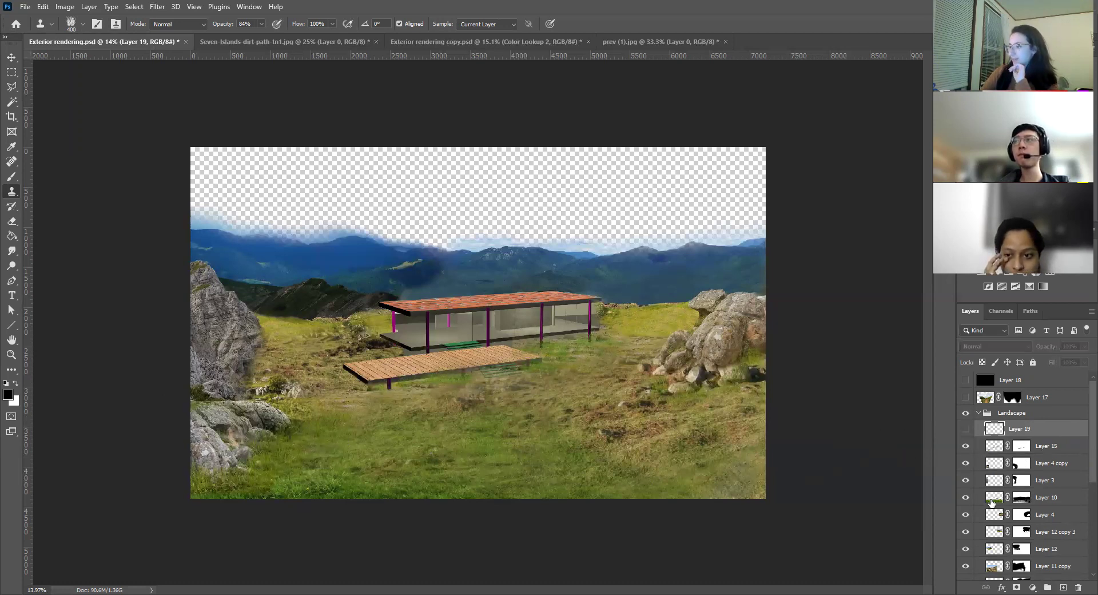
left_click(992, 502)
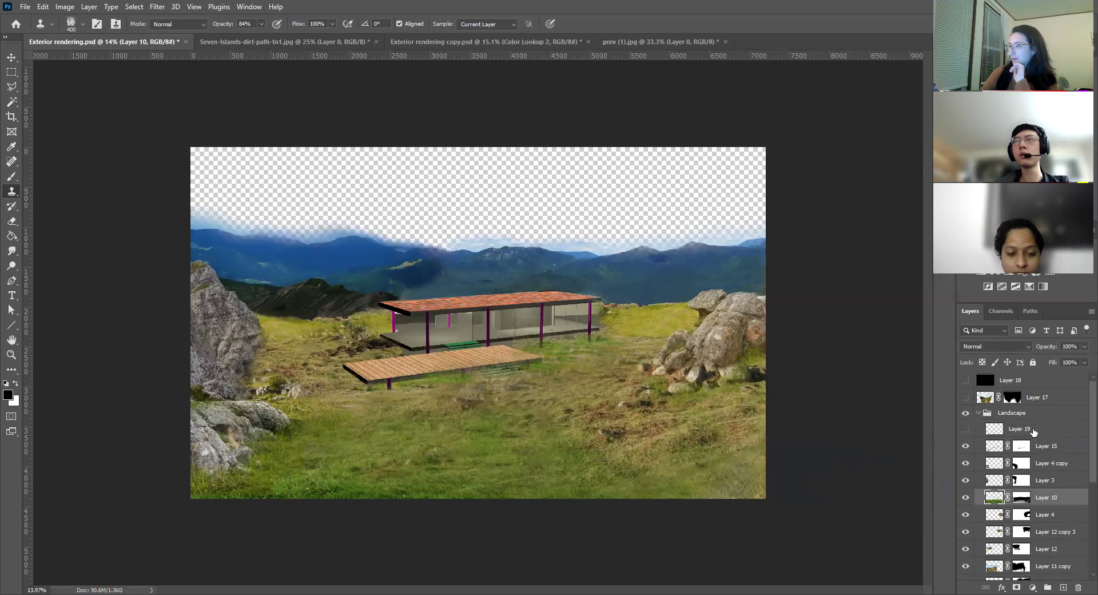
left_click(1033, 430)
left_click(966, 430)
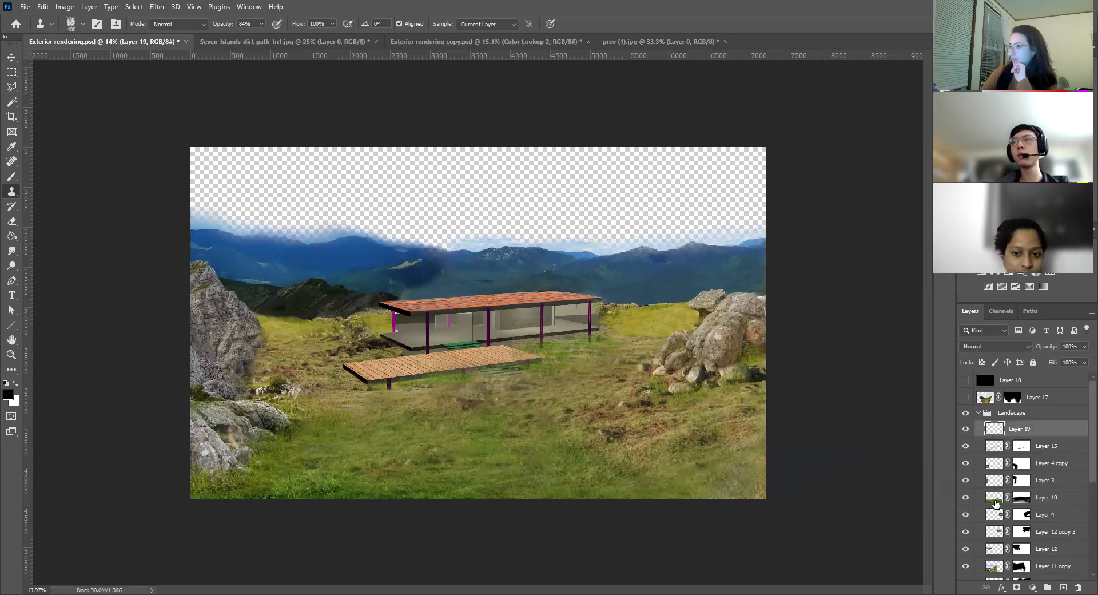
Sample grass from Layer 10 and clone it onto Layer 19 around the rocks at the image's left edge, with Layer 15 hidden.
left_click(996, 502)
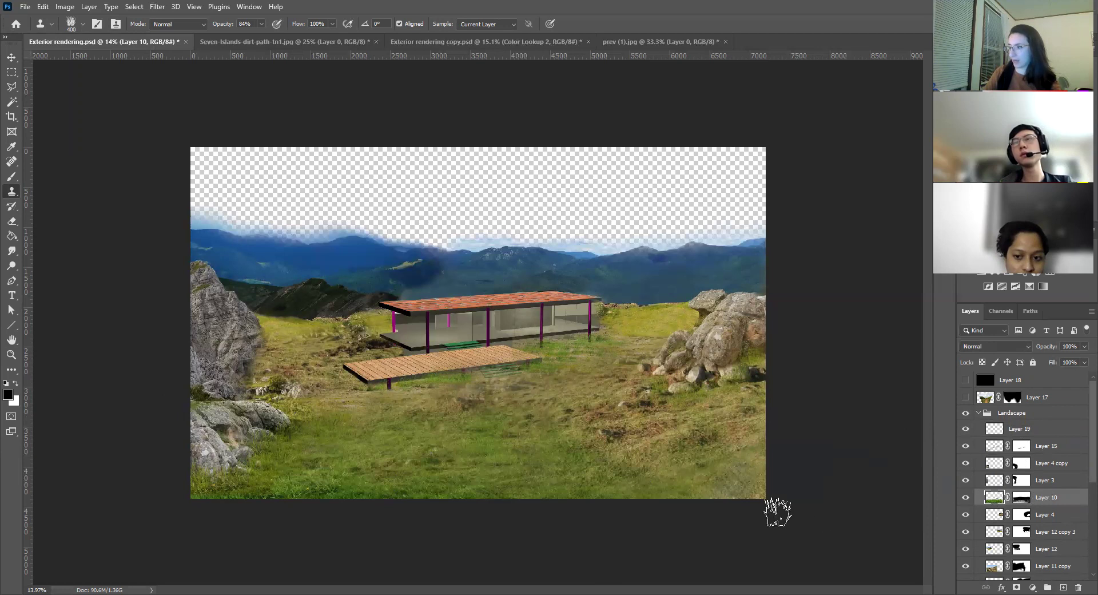
left_click(965, 498)
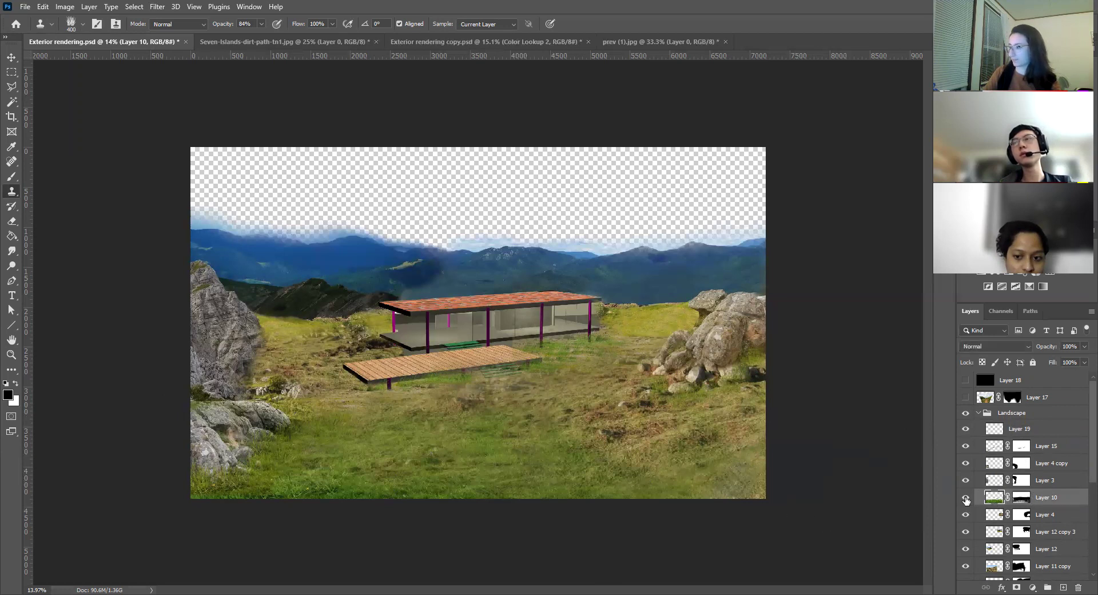
left_click(965, 497)
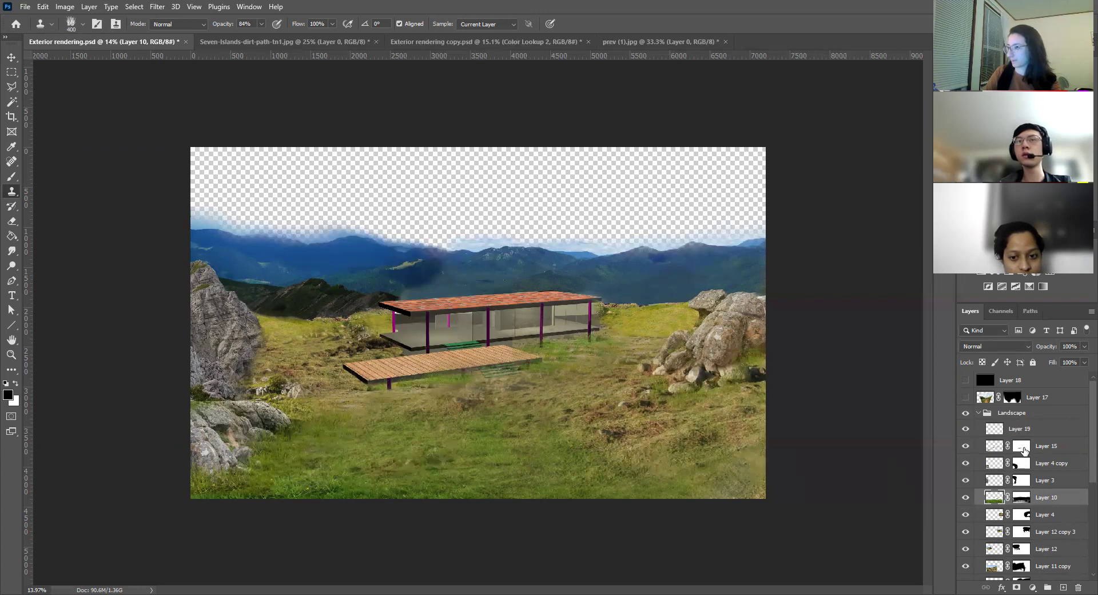
left_click(1053, 433)
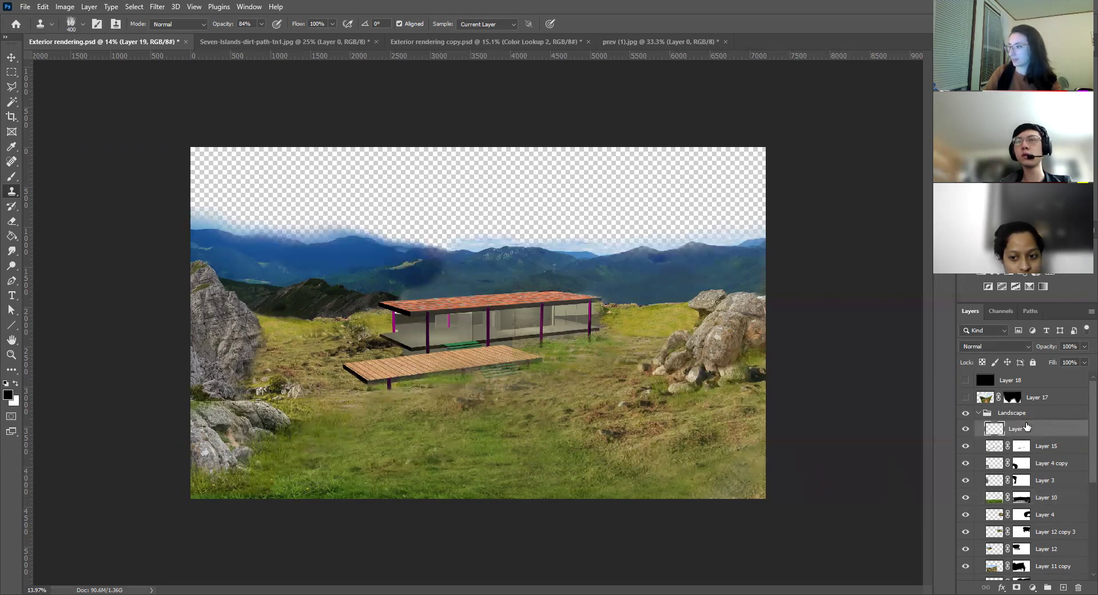
left_click(966, 447)
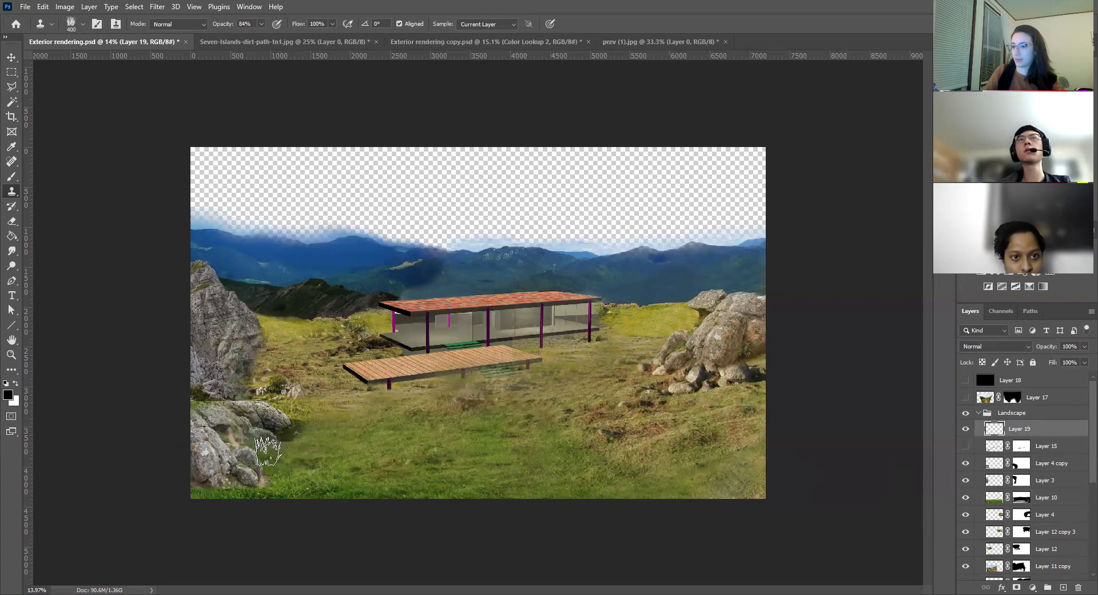
mouse_move(291, 438)
left_mouse_down()
mouse_move(308, 422)
mouse_move(298, 426)
mouse_move(279, 378)
mouse_move(249, 395)
mouse_move(288, 411)
mouse_move(299, 393)
mouse_move(260, 374)
mouse_move(270, 342)
left_mouse_up()
left_click_drag(257, 482, 276, 484)
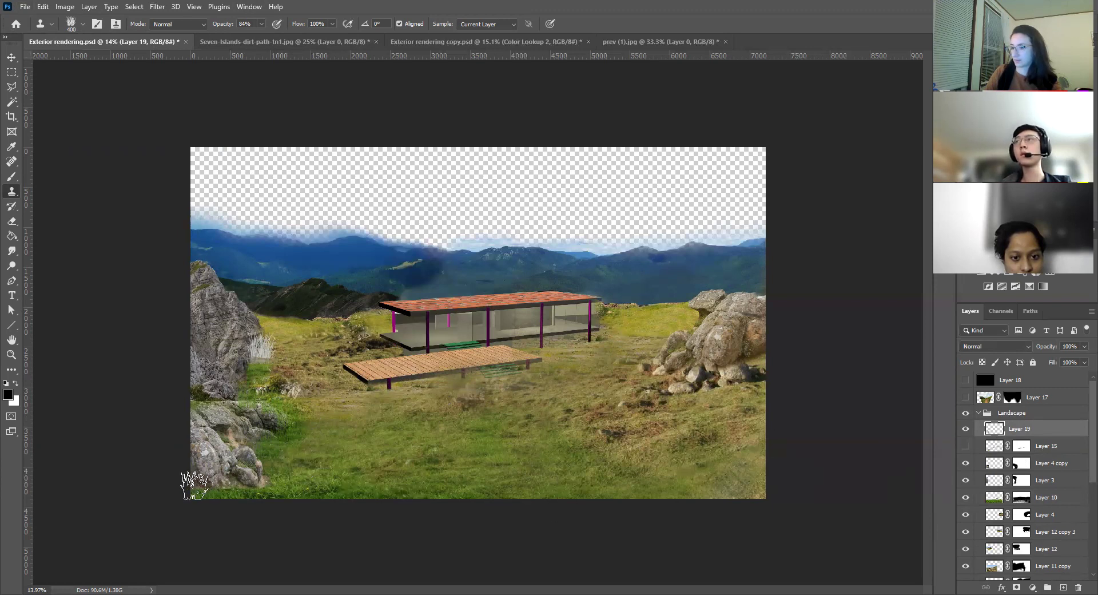
left_click(966, 445)
left_click(967, 446)
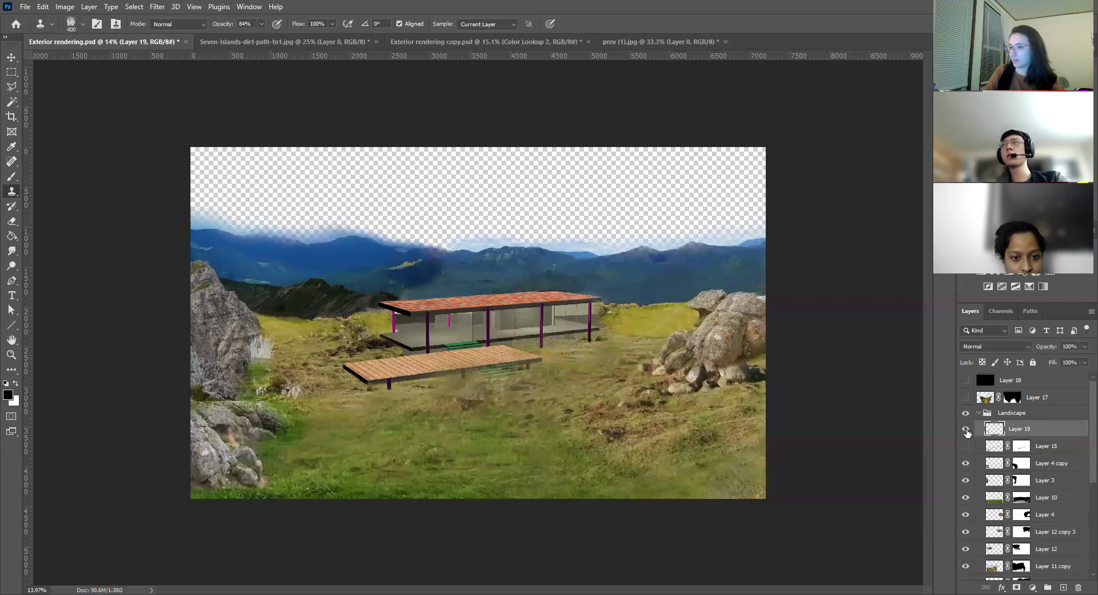
Show Layer 15 again beneath the new clone layer and preview the path in Layer 17 by switching it on and off.
left_click(966, 446)
left_click(966, 446)
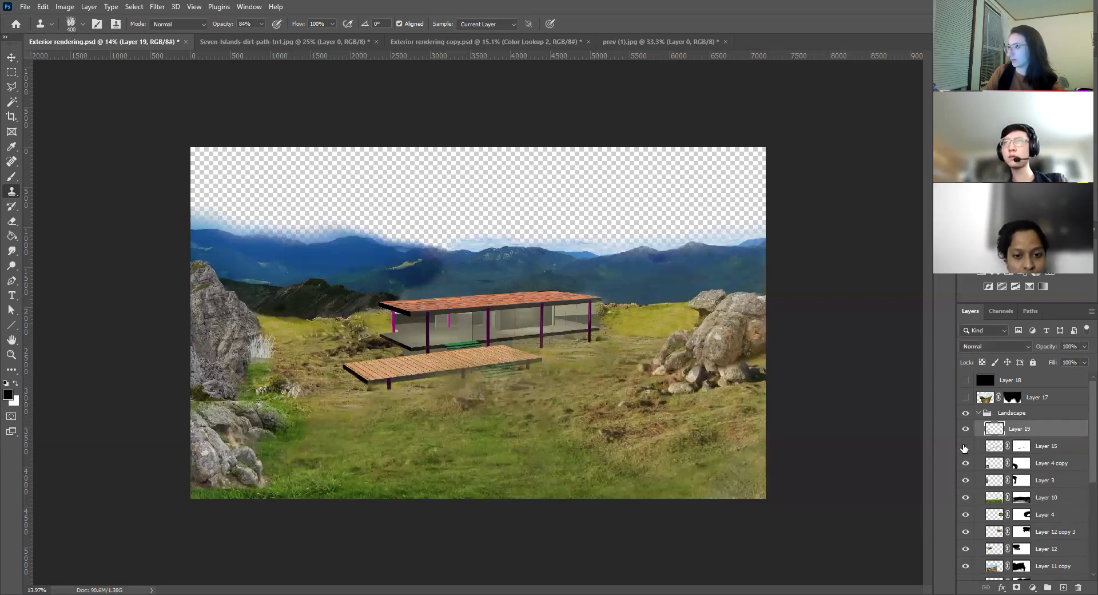
left_click(966, 446)
left_click(994, 498)
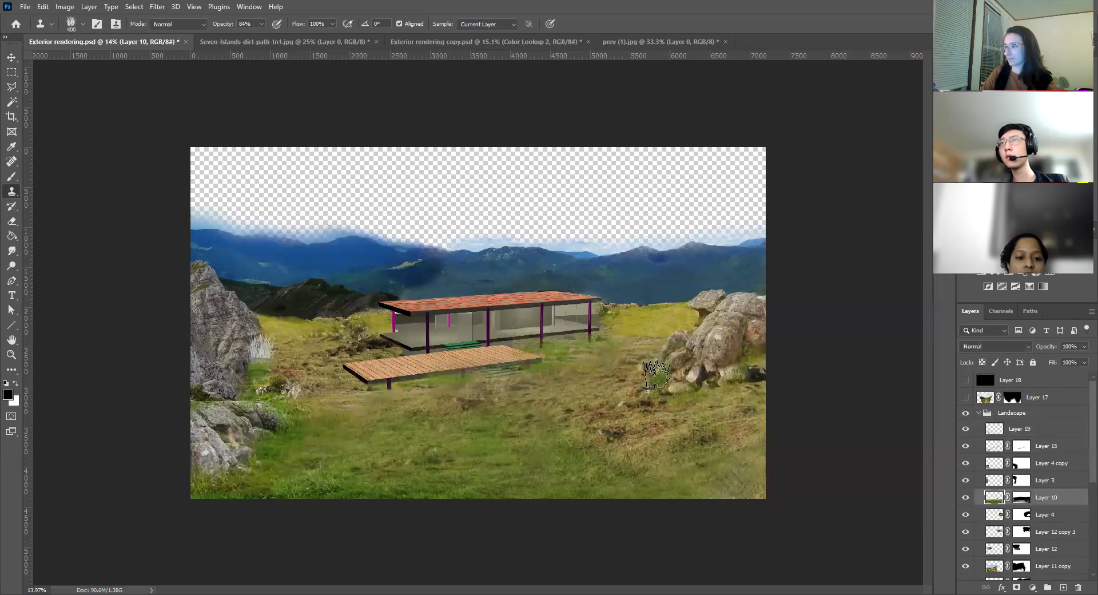
left_click(966, 399)
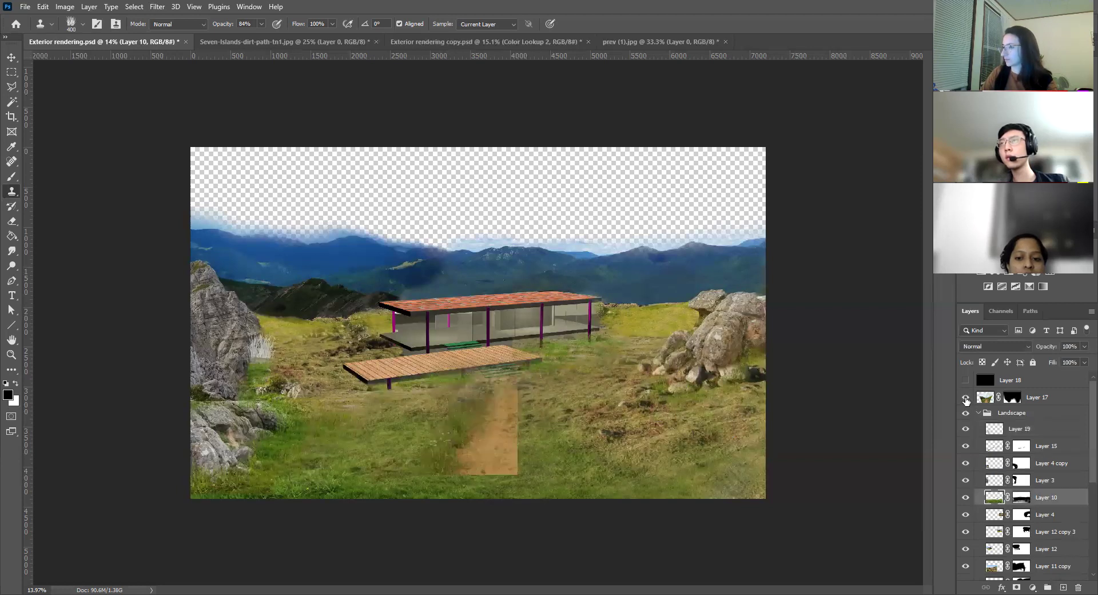
left_click(967, 399)
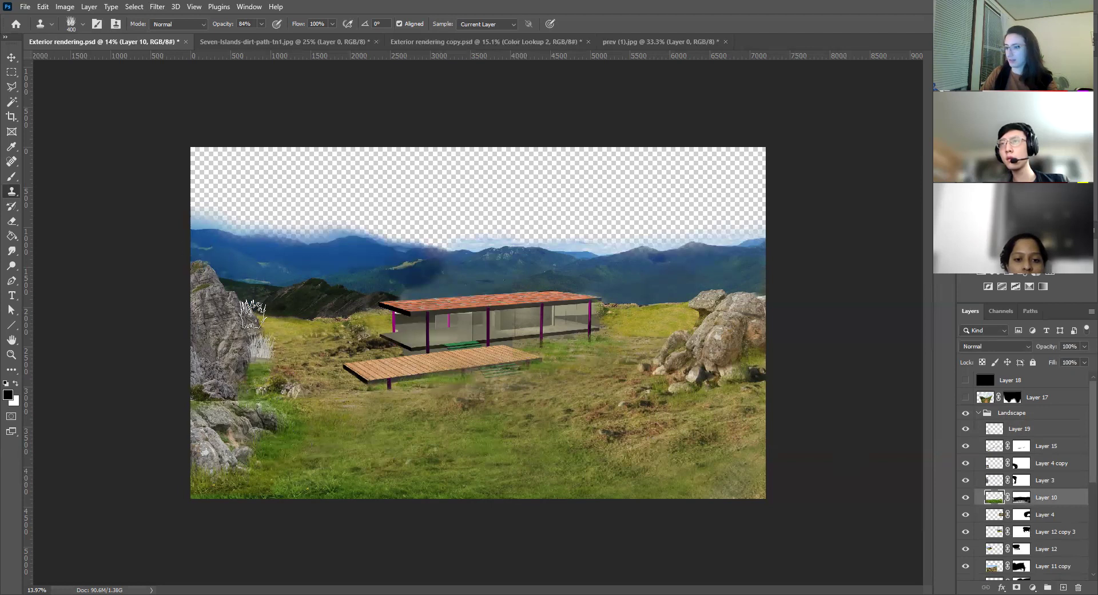
Add a Hue/Saturation adjustment layer directly above Layer 19.
left_click(11, 57)
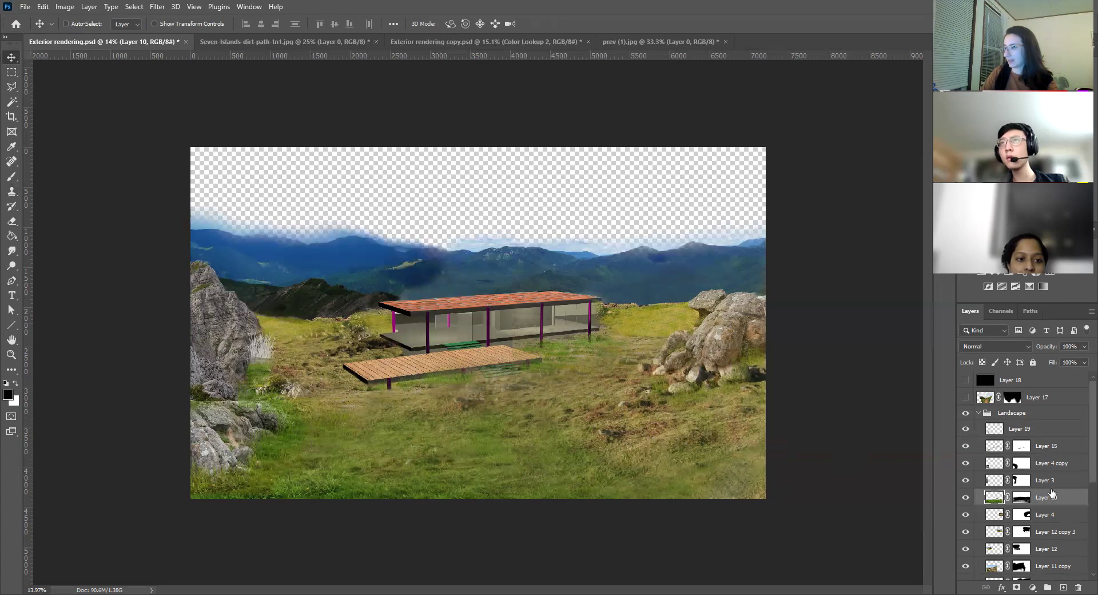
left_click(1030, 429)
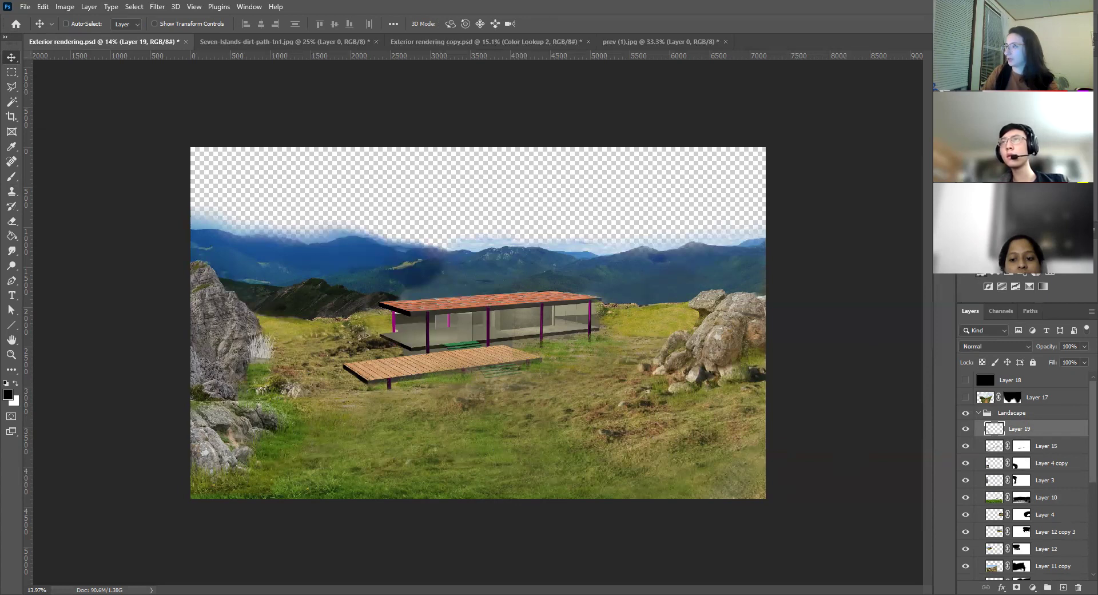
left_click(1002, 272)
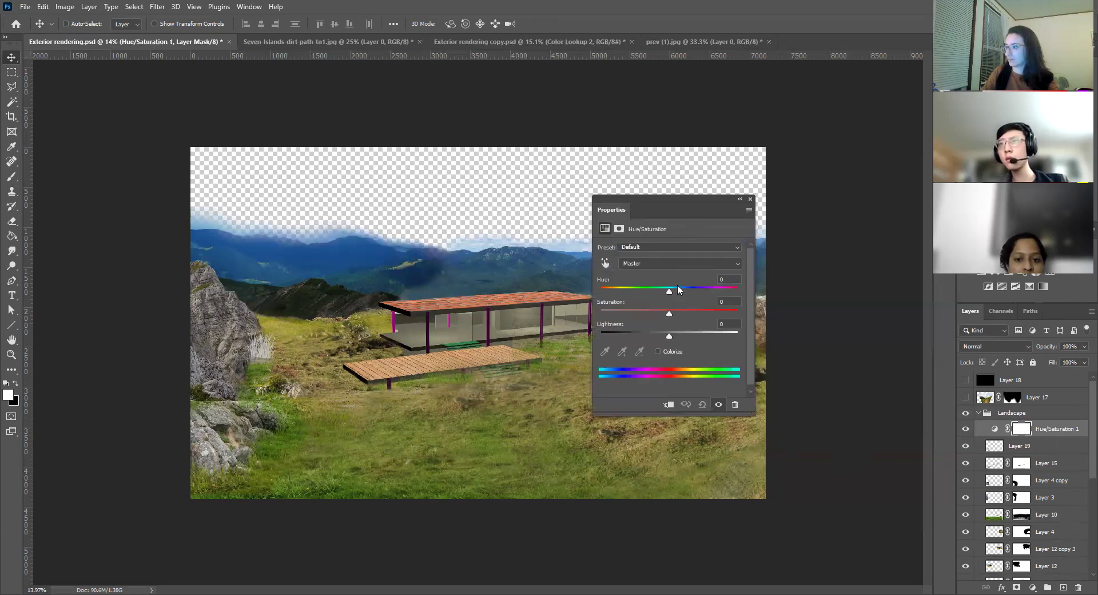
Try a hue of -34 with the unclipped Hue/Saturation adjustment and undo the shift.
left_click_drag(667, 294, 645, 294)
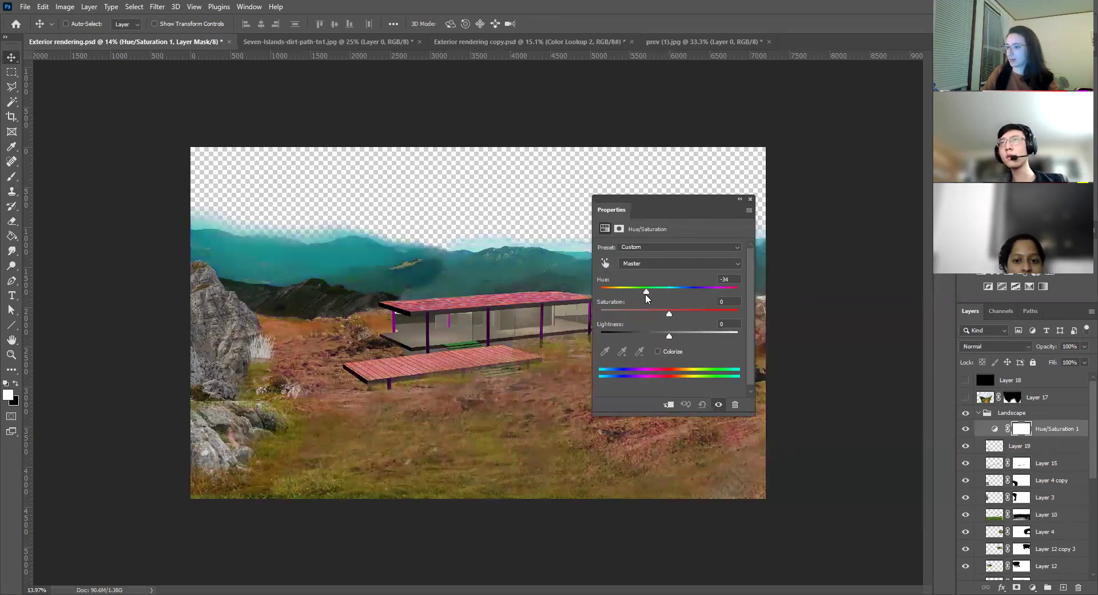
left_click(751, 200)
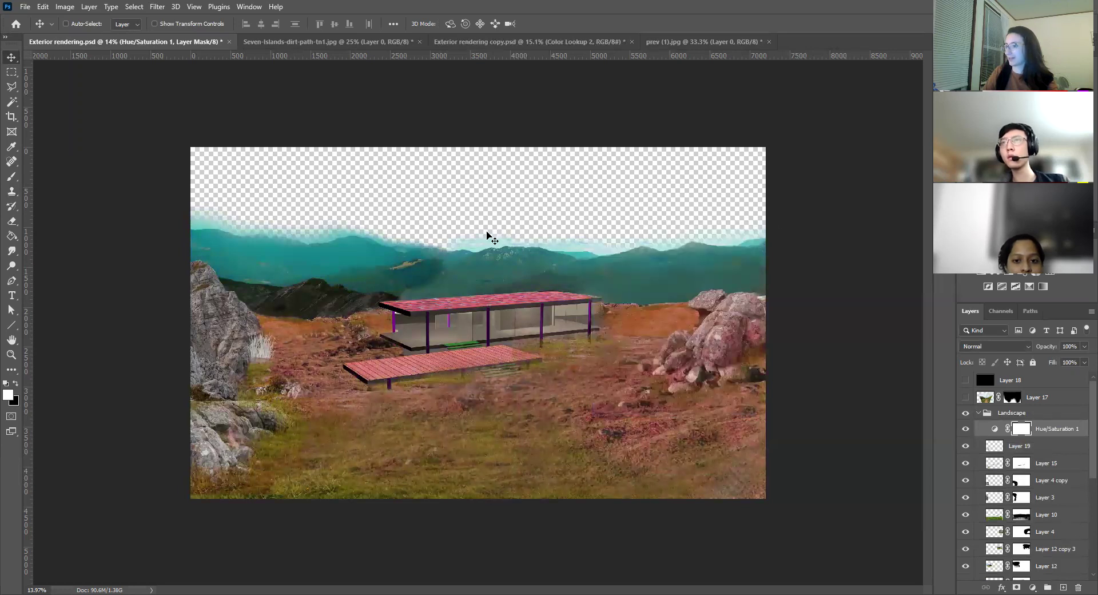
key("ctrl+z")
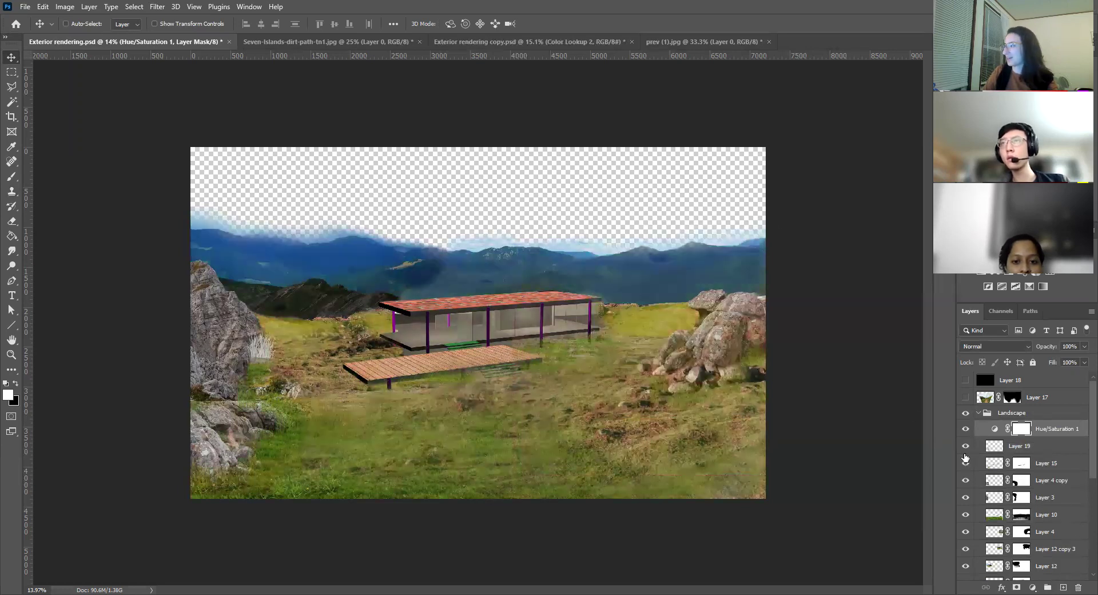
Clip the Hue/Saturation 1 adjustment to Layer 19 so it affects only the cloned grass.
right_click(1052, 428)
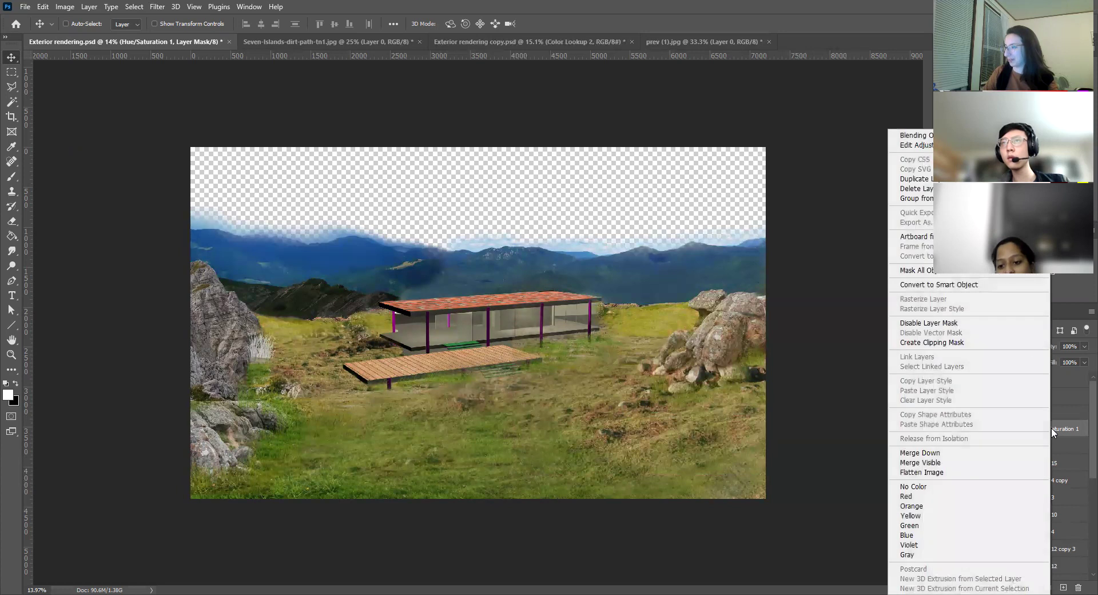
left_click(1068, 433)
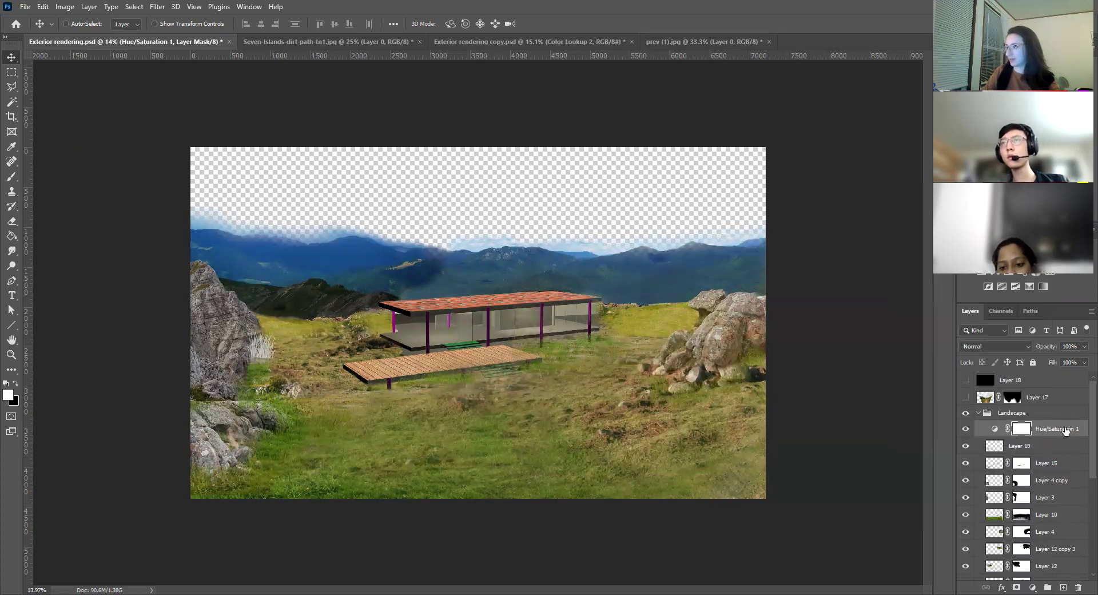
right_click(1065, 429)
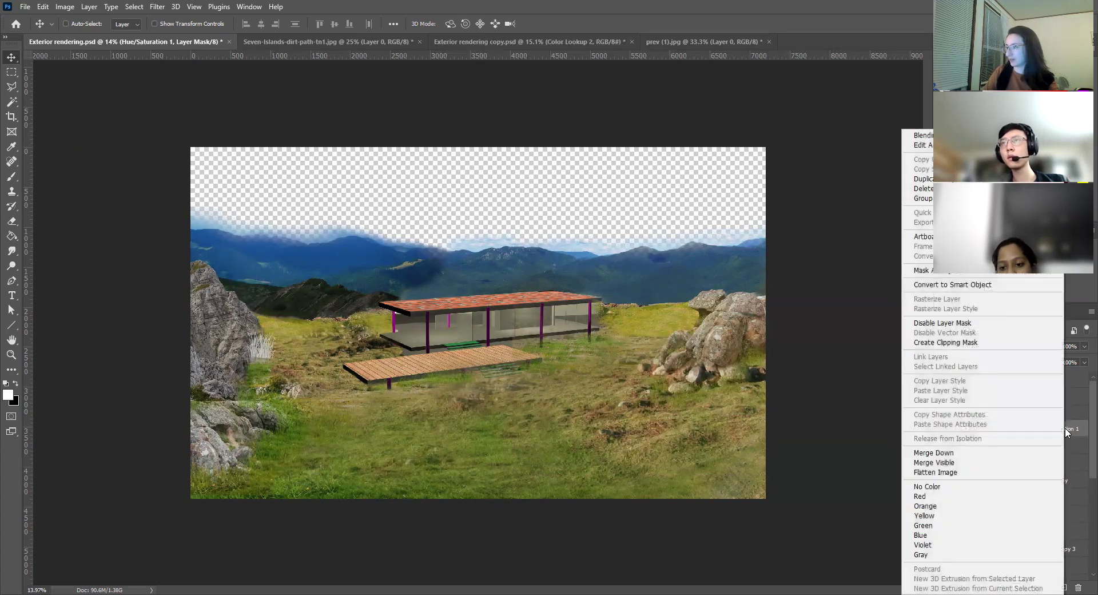
left_click(948, 343)
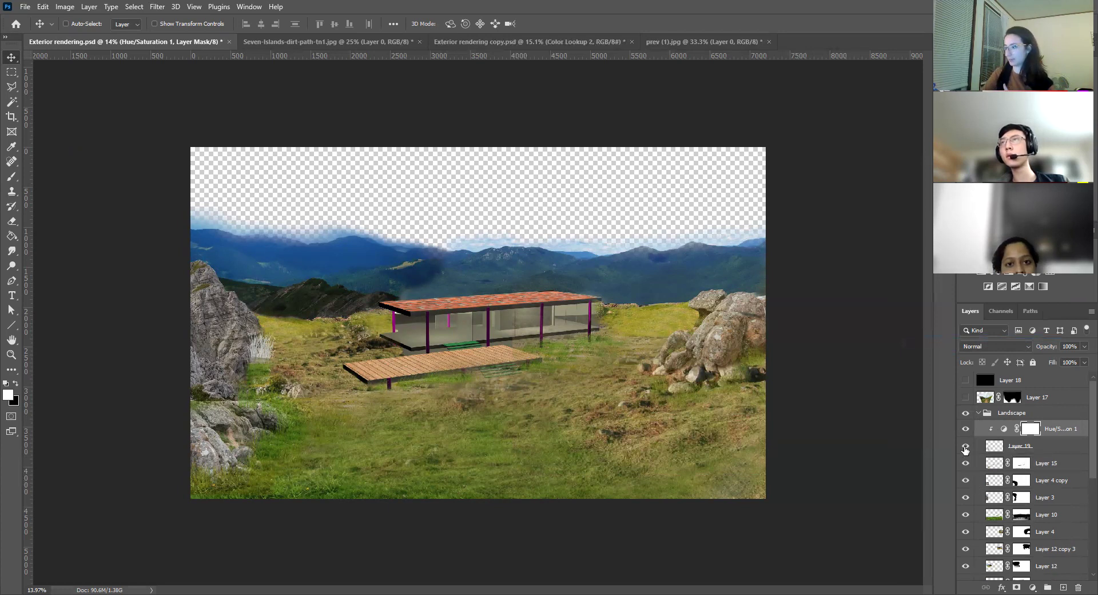
Set the hue of the clipped Hue/Saturation 1 adjustment to -23.
double_click(1005, 431)
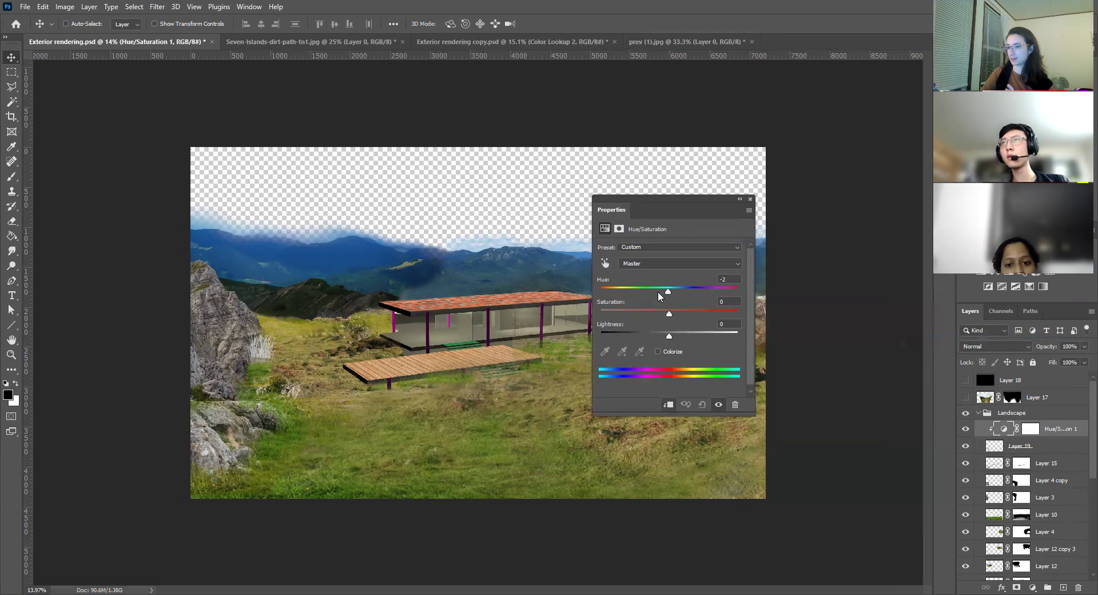
mouse_move(646, 293)
left_mouse_down()
mouse_move(696, 287)
mouse_move(635, 286)
mouse_move(670, 286)
mouse_move(655, 287)
left_mouse_up()
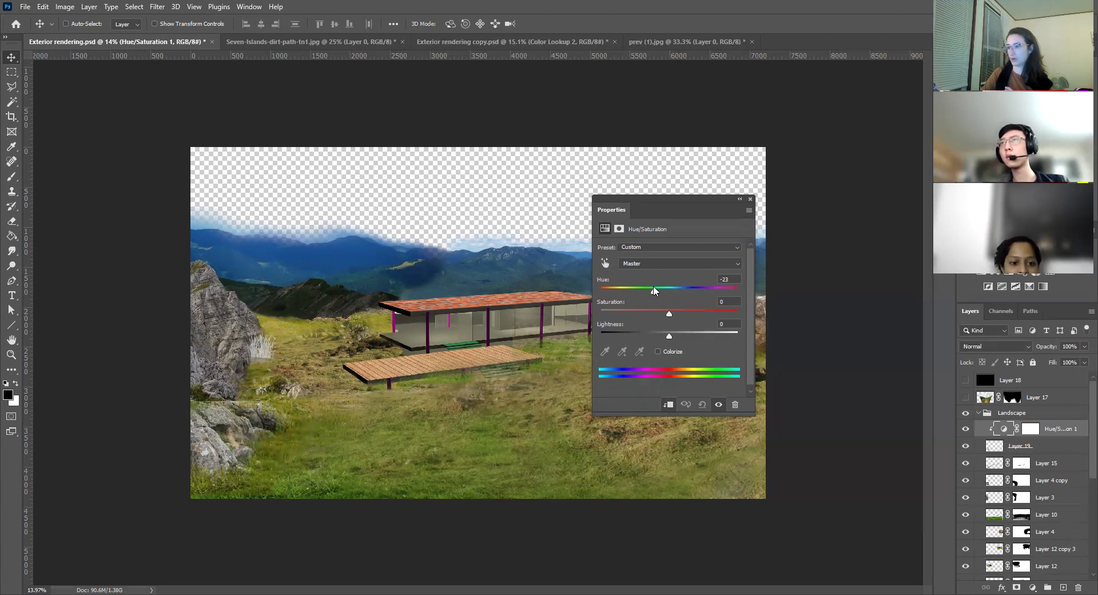
left_click(750, 199)
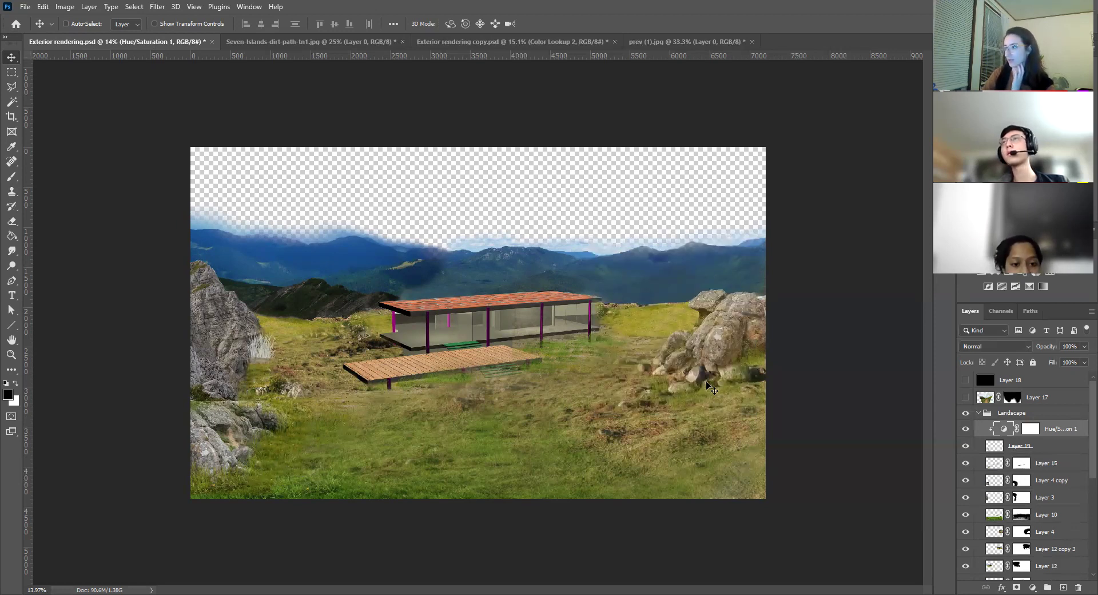
Hide Hue/Saturation 1 and Layer 19, and show the Sky group and Layer 2 behind the landscape.
left_click(966, 429)
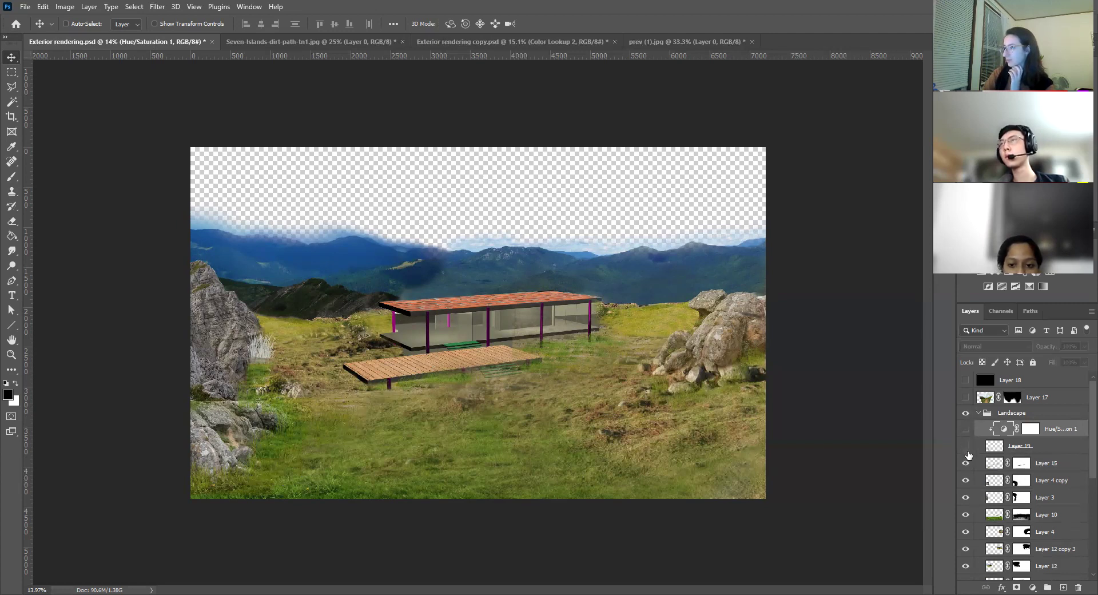
left_click(966, 445)
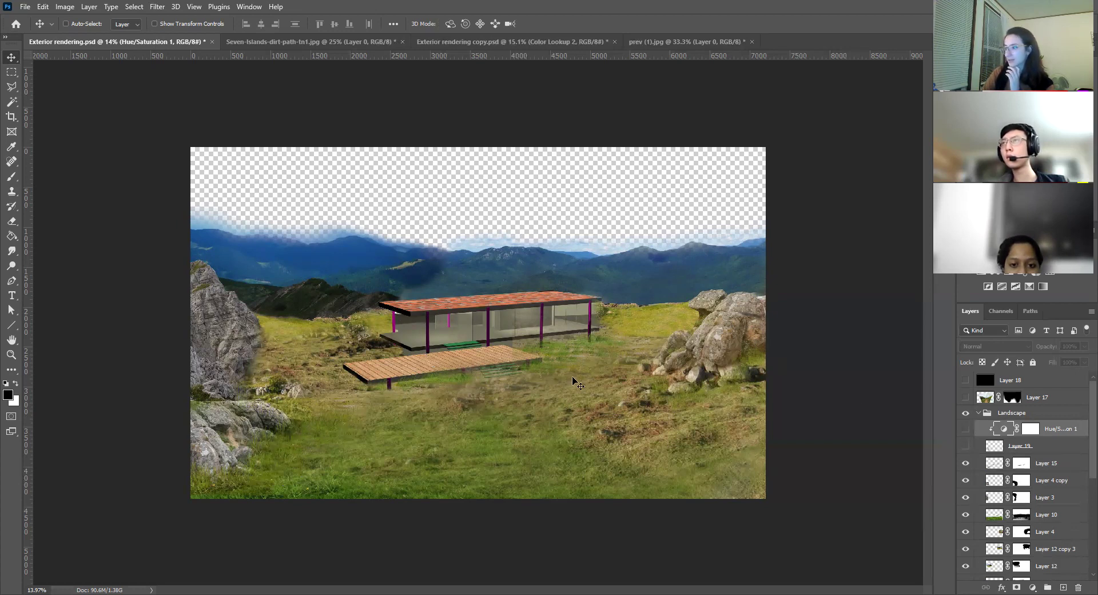
scroll(996, 458, "down", 5)
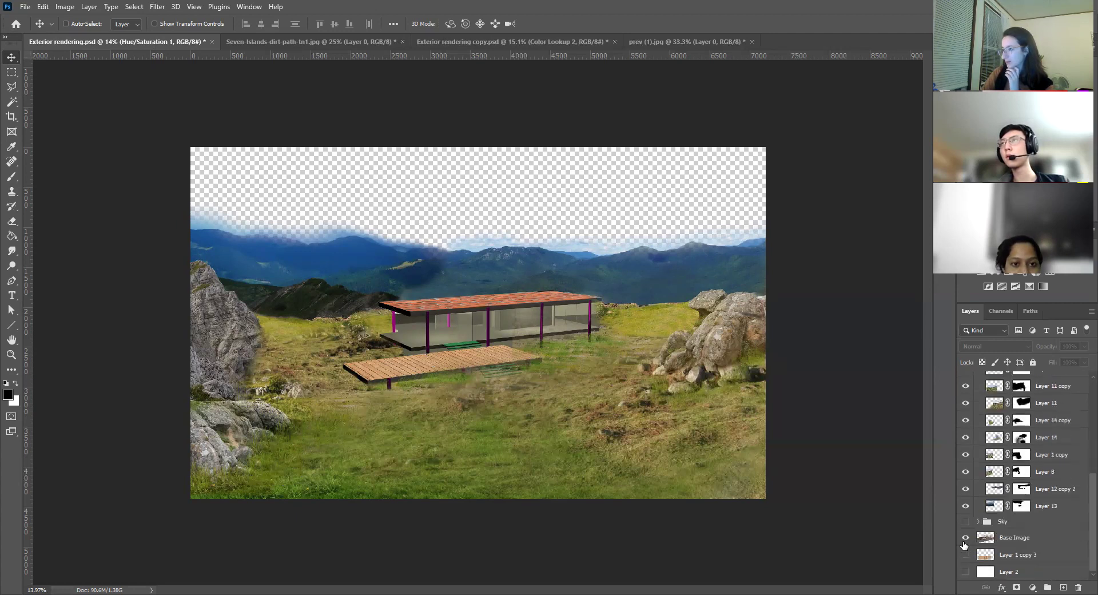
left_click(966, 522)
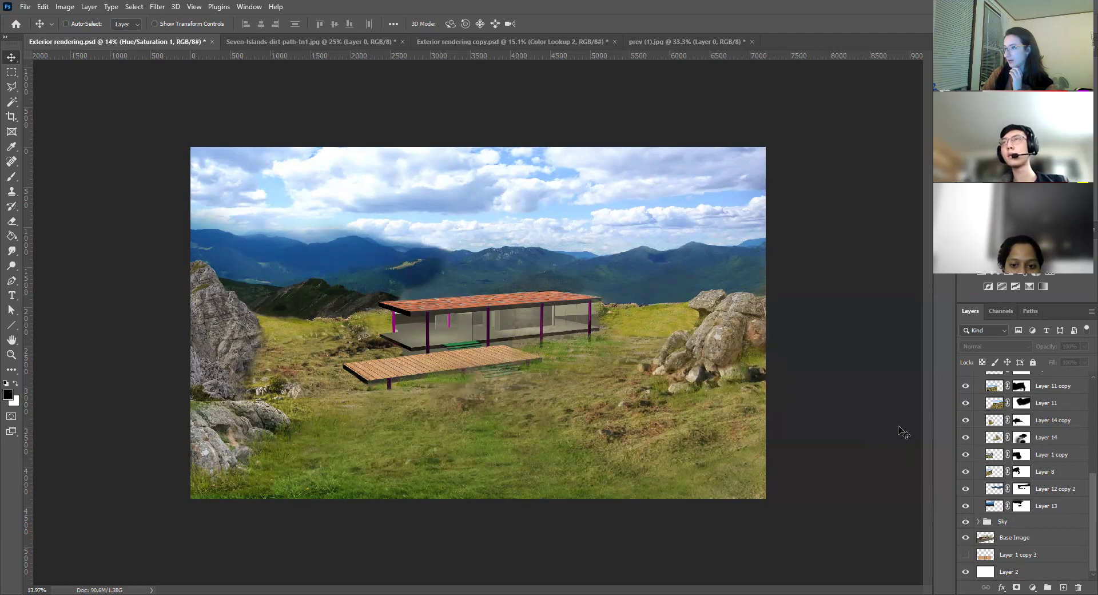
scroll(1044, 421, "up", 5)
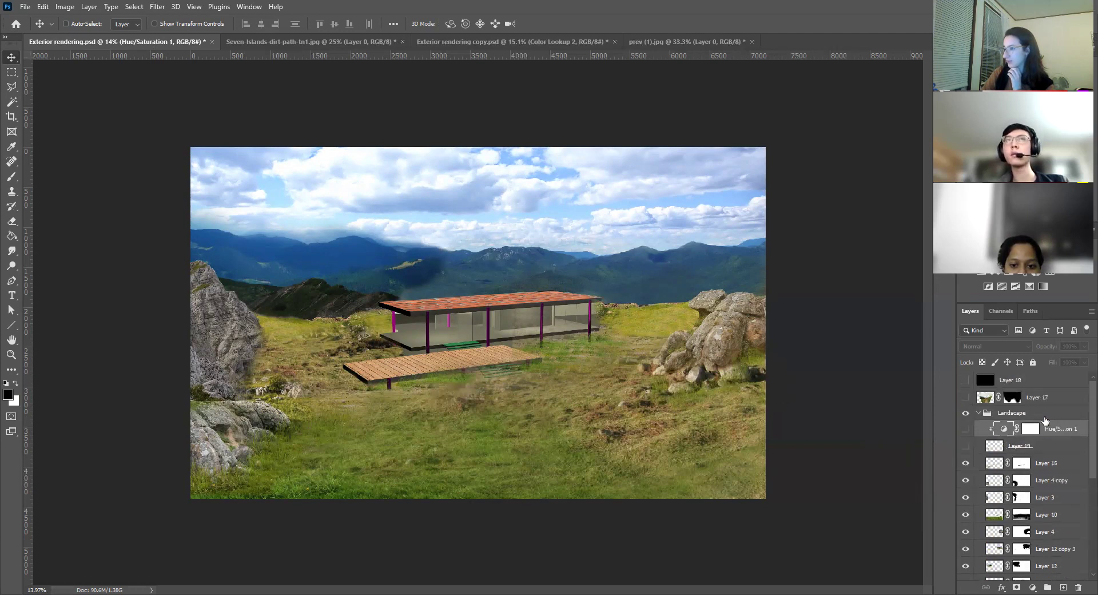
Preview the path in Layer 17, and place the Seven-Islands dirt-path photo into Exterior rendering as a new layer above Hue/Saturation 1.
left_click(966, 398)
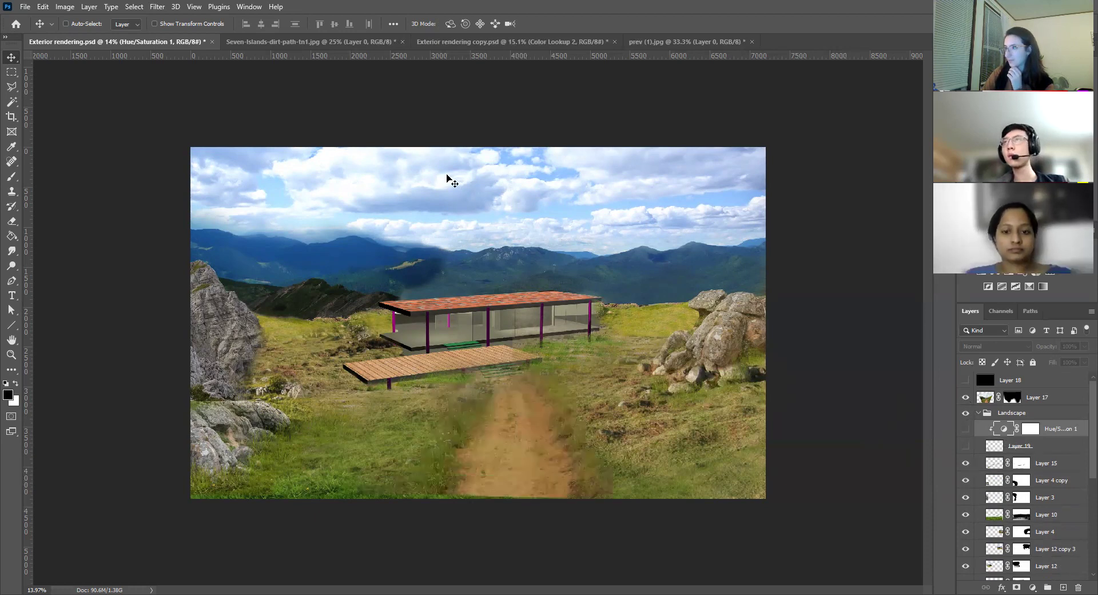
left_click(966, 397)
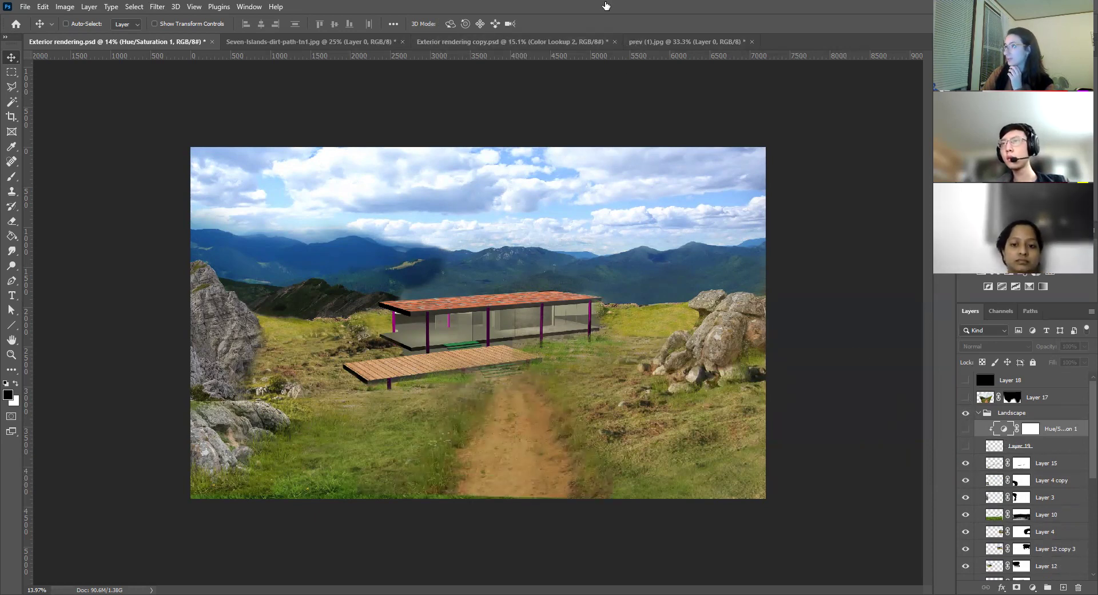
left_click(648, 41)
left_click(543, 38)
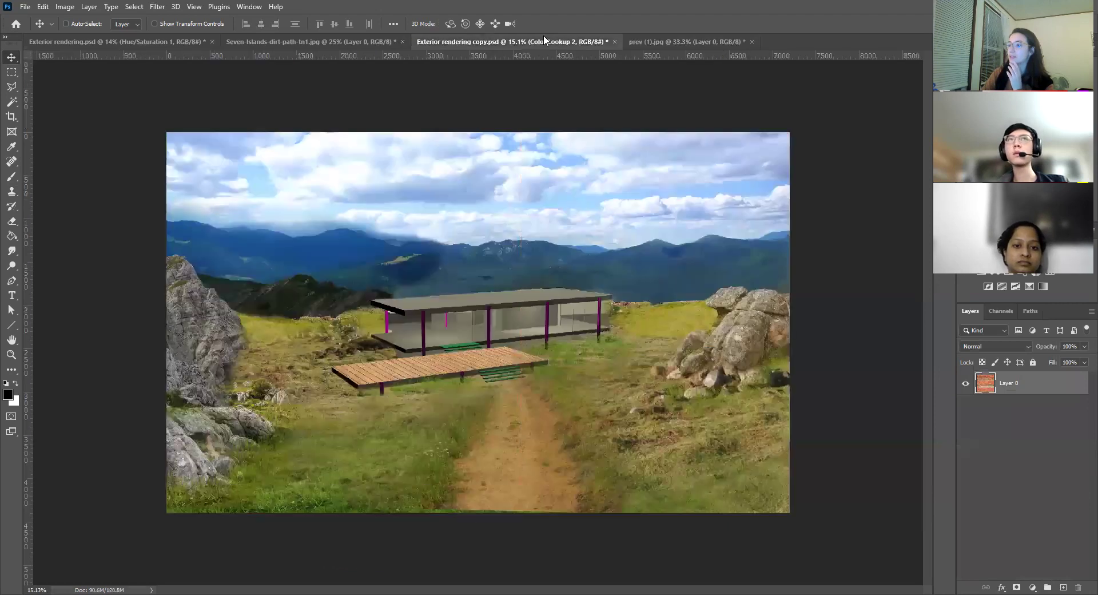
left_click(353, 41)
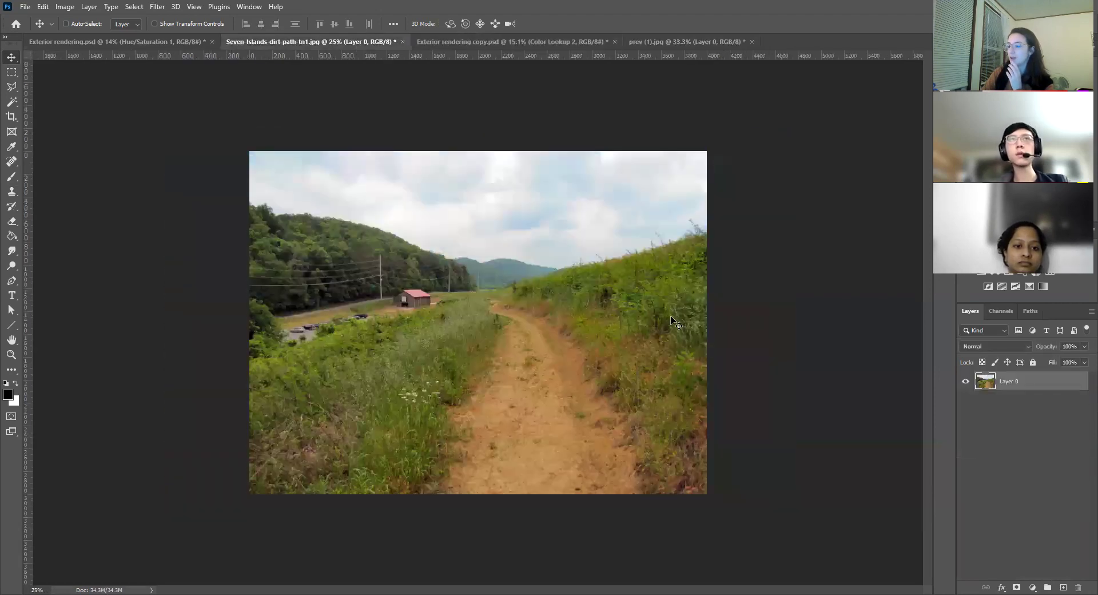
left_click(193, 41)
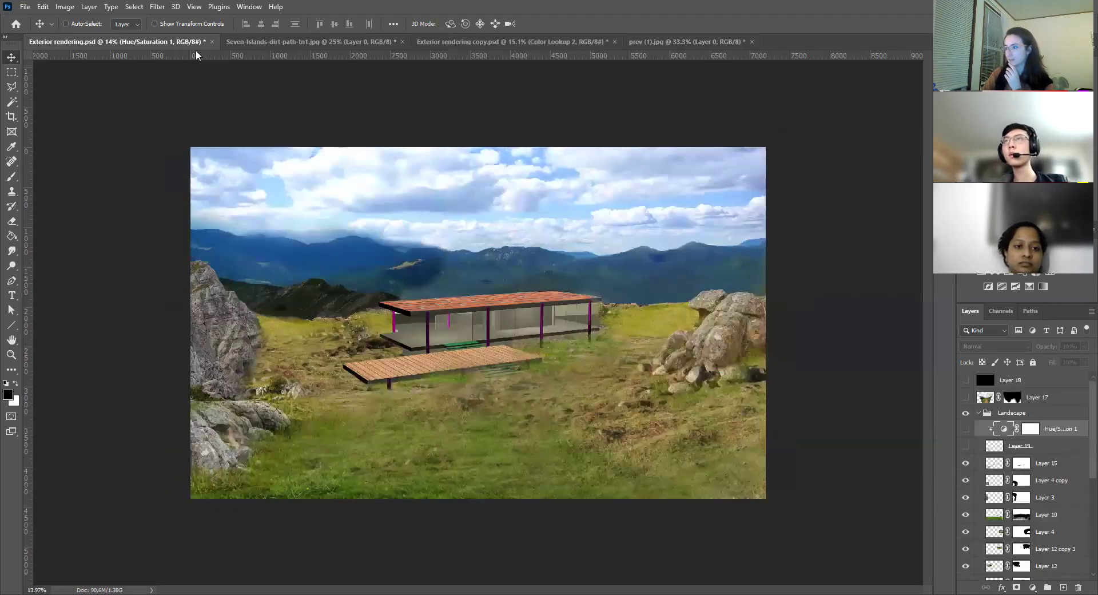
left_click(278, 42)
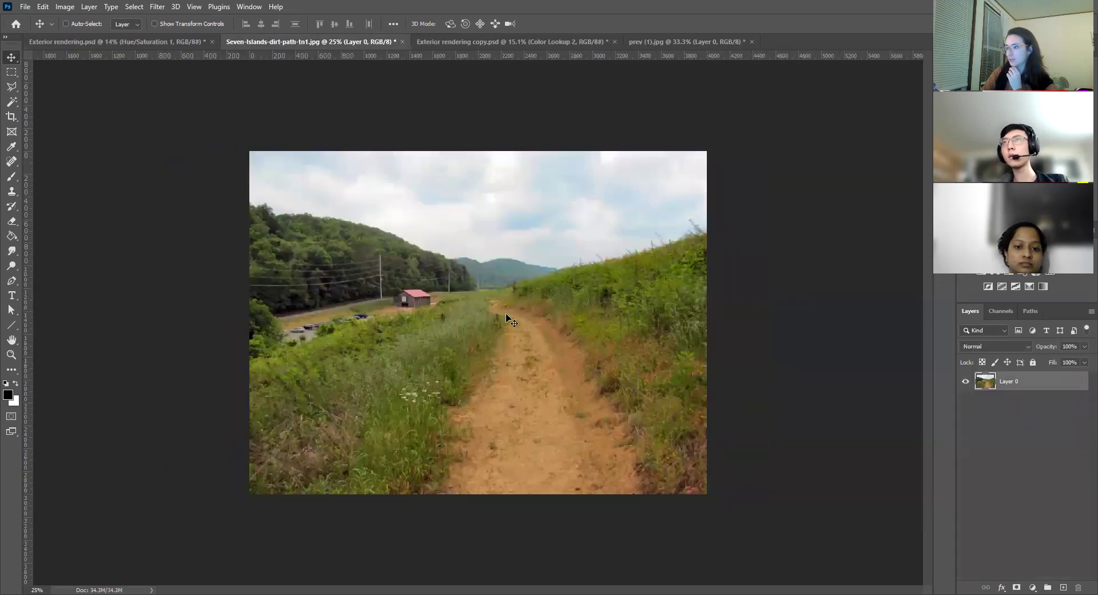
left_click(126, 42)
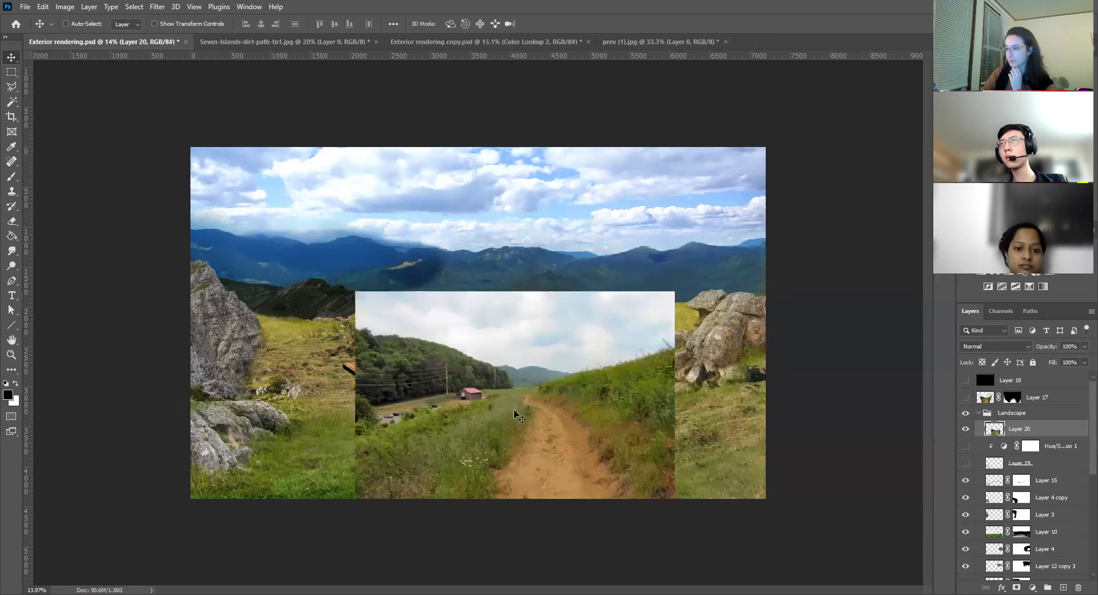
Lower the path photo's opacity to 63% and move it up and left so the path leads to the pavilion's deck.
left_click(1082, 347)
left_click_drag(1083, 361, 1065, 360)
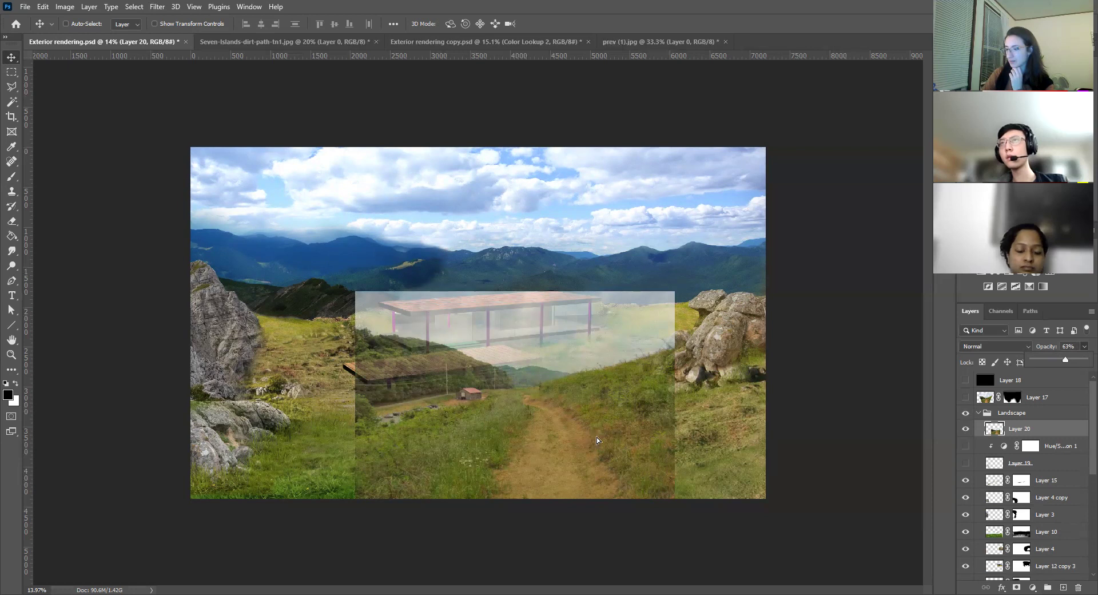
left_click_drag(596, 437, 566, 410)
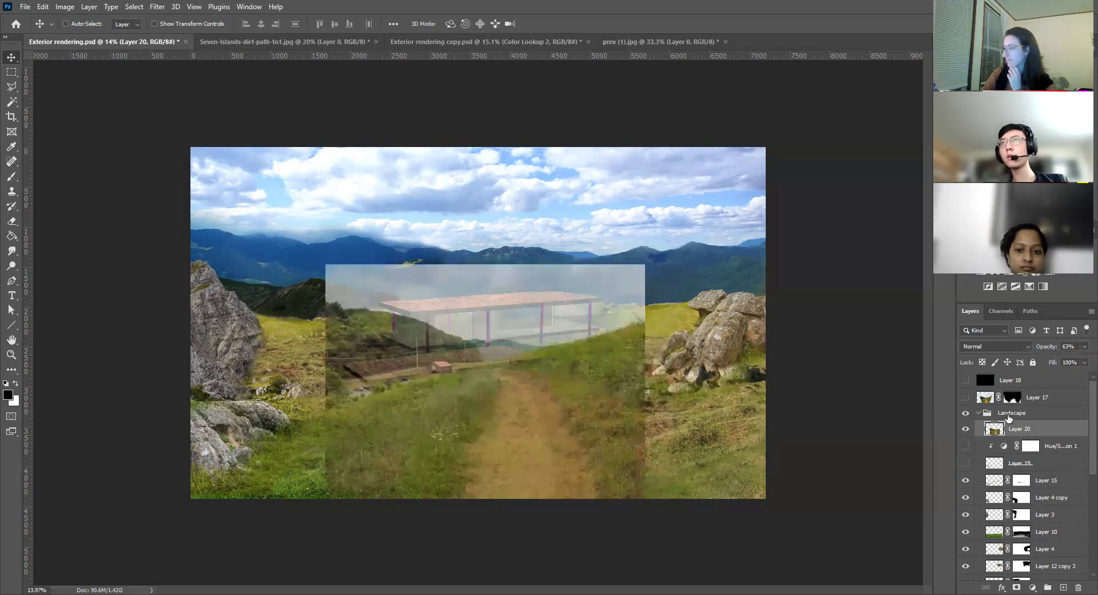
Add a layer mask to Layer 20, undoing the extra second mask.
left_click(1018, 586)
left_click(1018, 586)
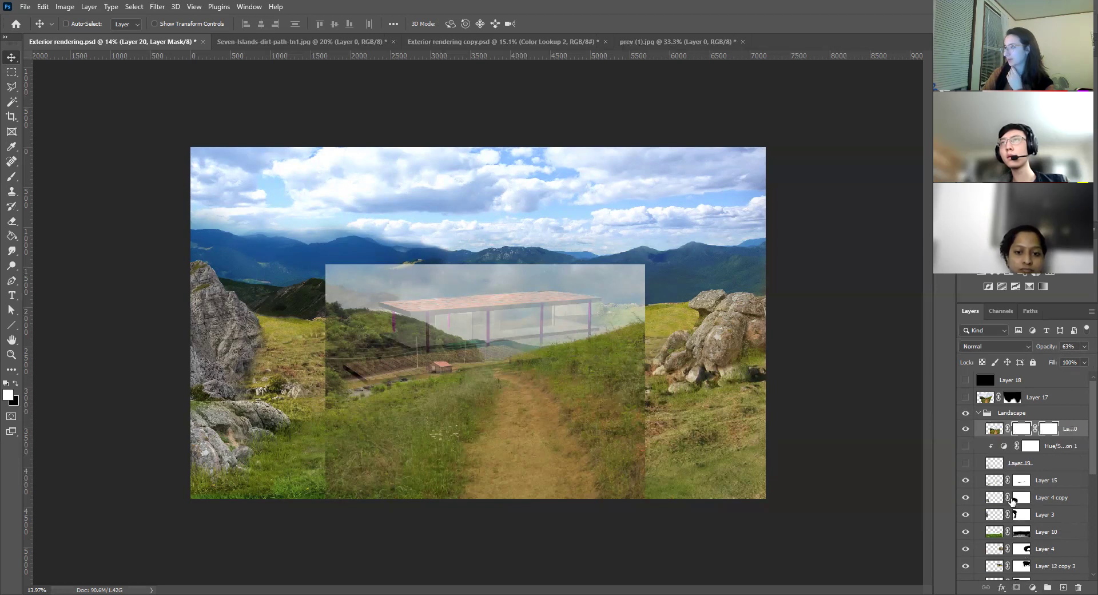
key("ctrl+z")
left_click(994, 429)
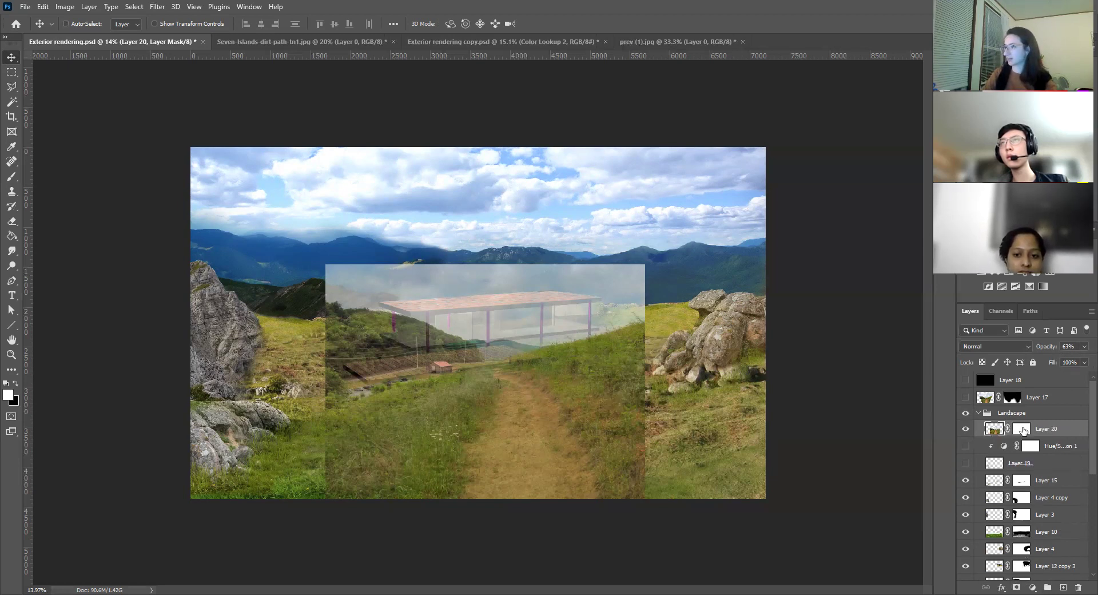
Brush black on Layer 20's mask to hide the photo over the pavilion, deck and outer edges, keeping the dirt path and nearby grass.
left_click(12, 177)
mouse_move(579, 256)
left_mouse_down()
mouse_move(429, 250)
mouse_move(307, 262)
mouse_move(452, 262)
left_mouse_up()
key("ctrl+z")
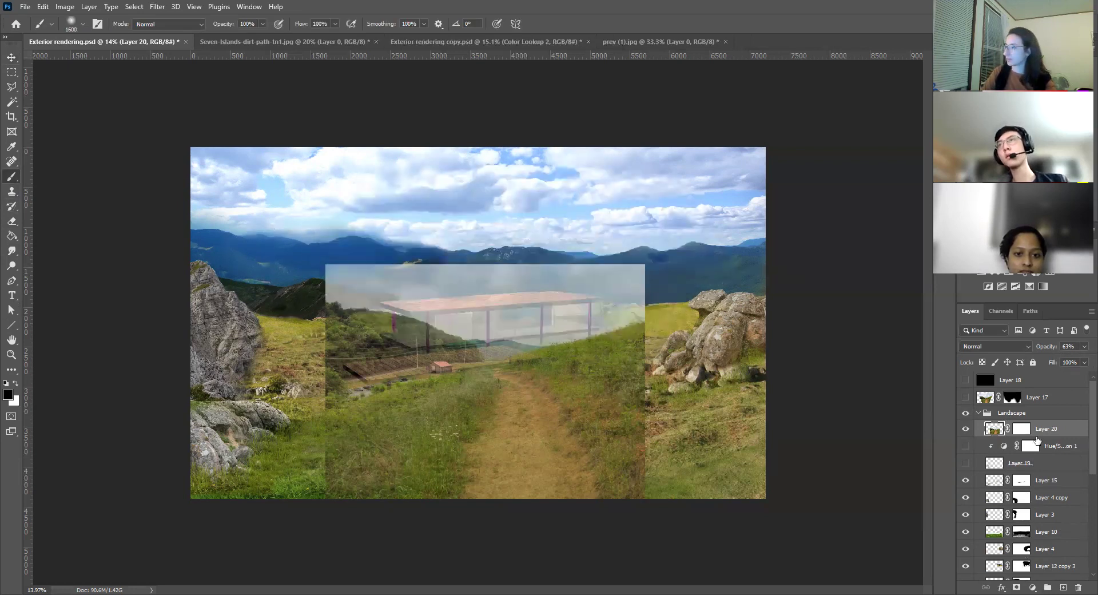
left_click(1021, 430)
key("x")
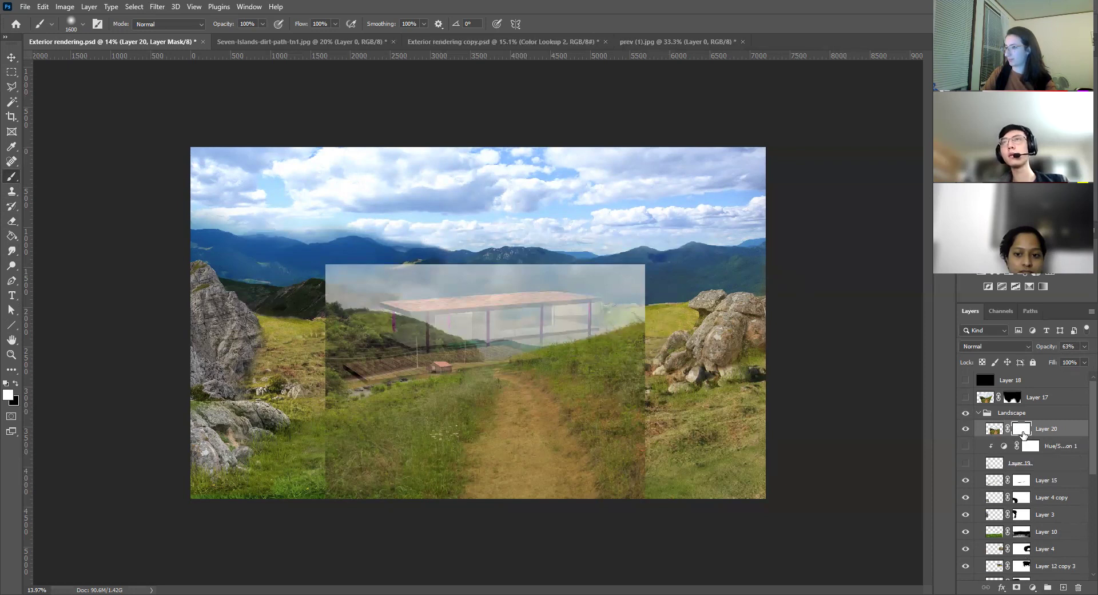
key("x")
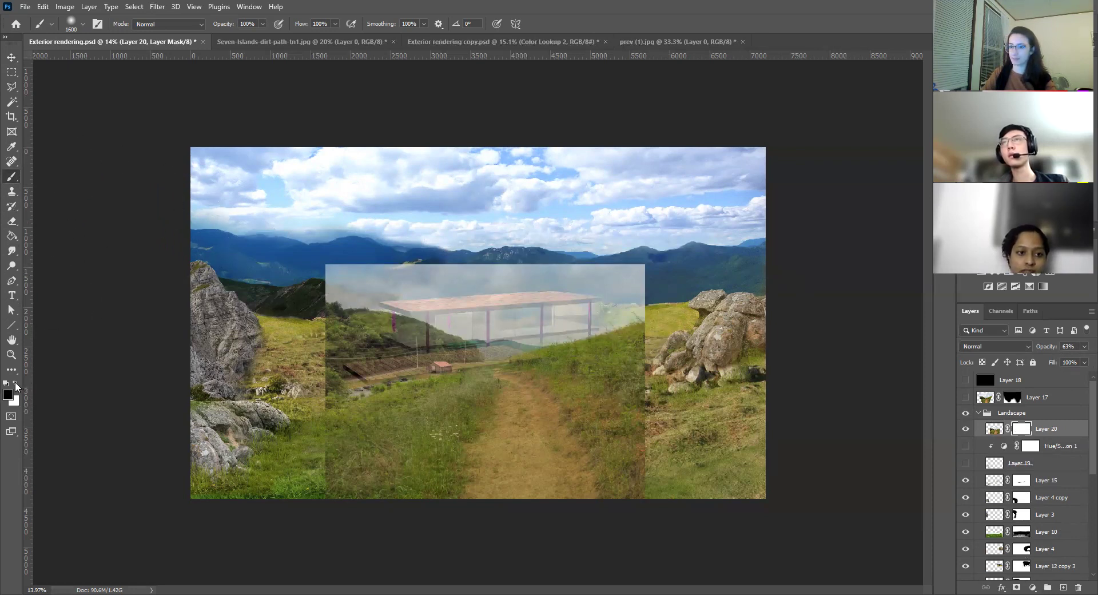
mouse_move(607, 257)
left_mouse_down()
mouse_move(310, 281)
mouse_move(214, 308)
mouse_move(345, 280)
left_mouse_up()
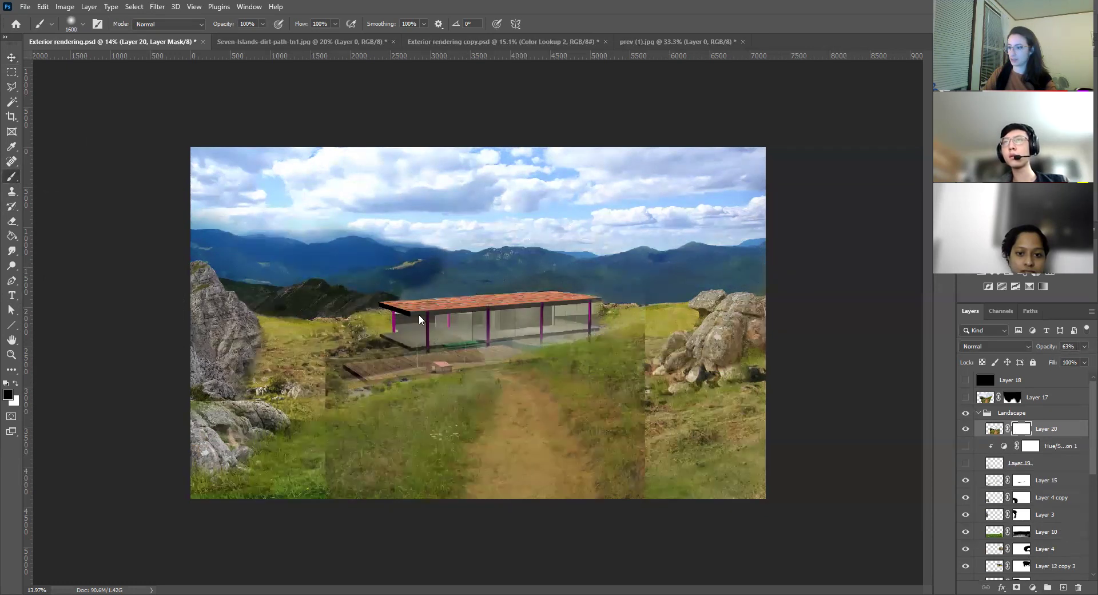
mouse_move(437, 314)
left_mouse_down()
mouse_move(441, 290)
mouse_move(355, 319)
mouse_move(366, 366)
left_mouse_up()
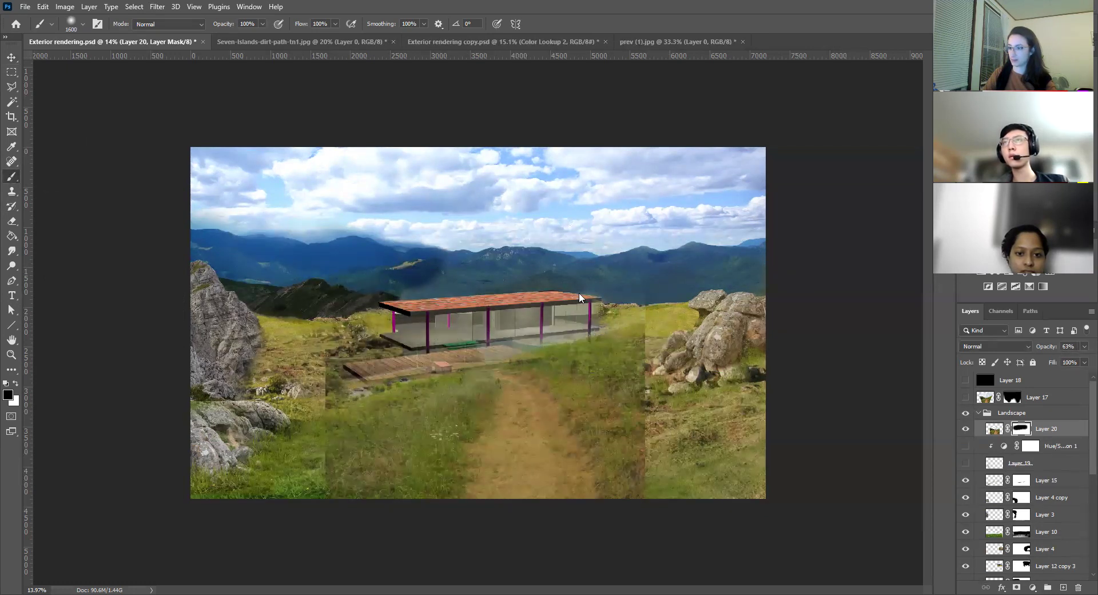
mouse_move(585, 291)
left_mouse_down()
mouse_move(625, 294)
mouse_move(652, 366)
left_mouse_up()
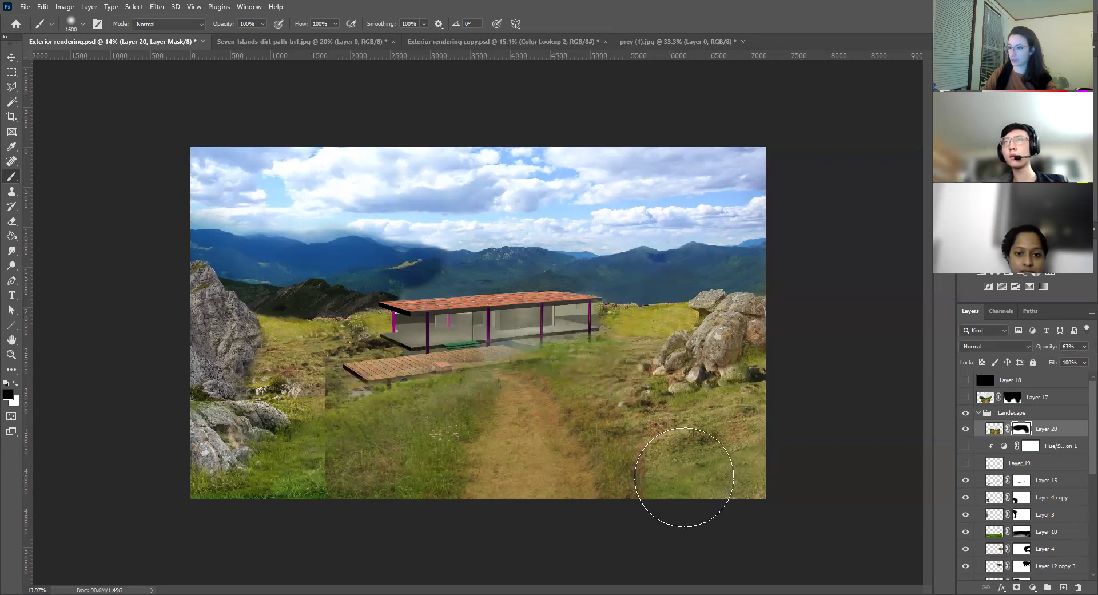
mouse_move(365, 487)
left_mouse_down()
mouse_move(318, 466)
mouse_move(343, 362)
left_mouse_up()
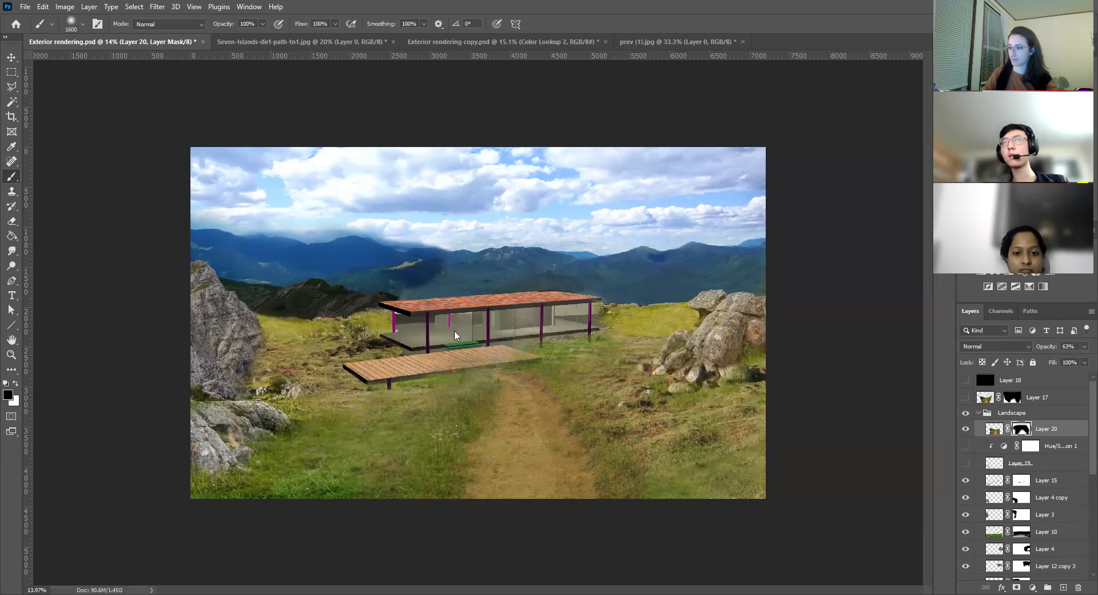
Raise Layer 20's opacity to 100%.
left_click(1085, 346)
left_click_drag(1071, 361, 1090, 359)
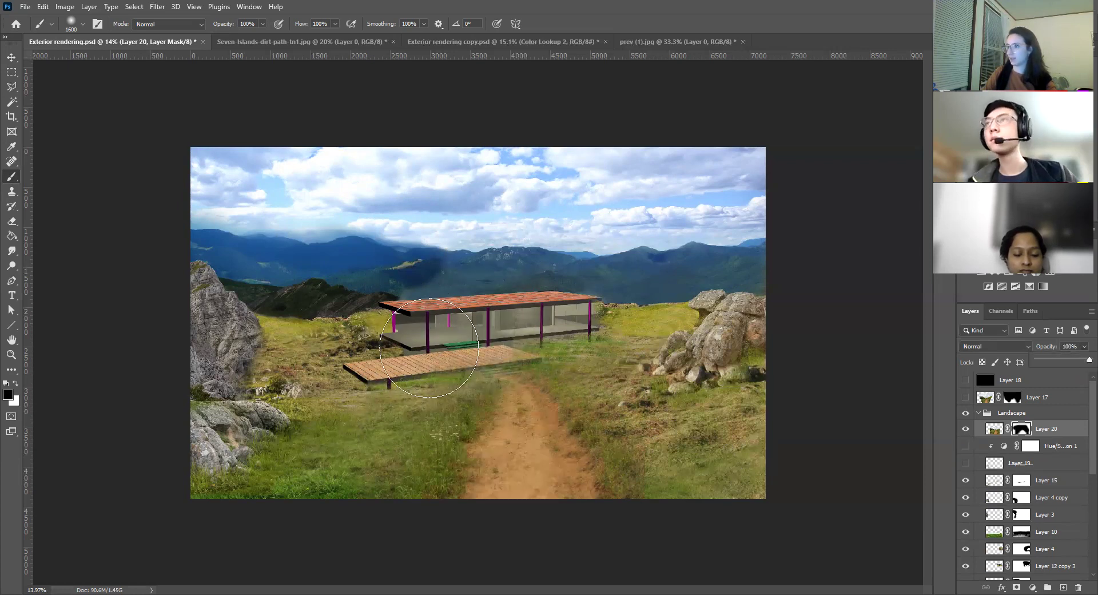
left_click(670, 447)
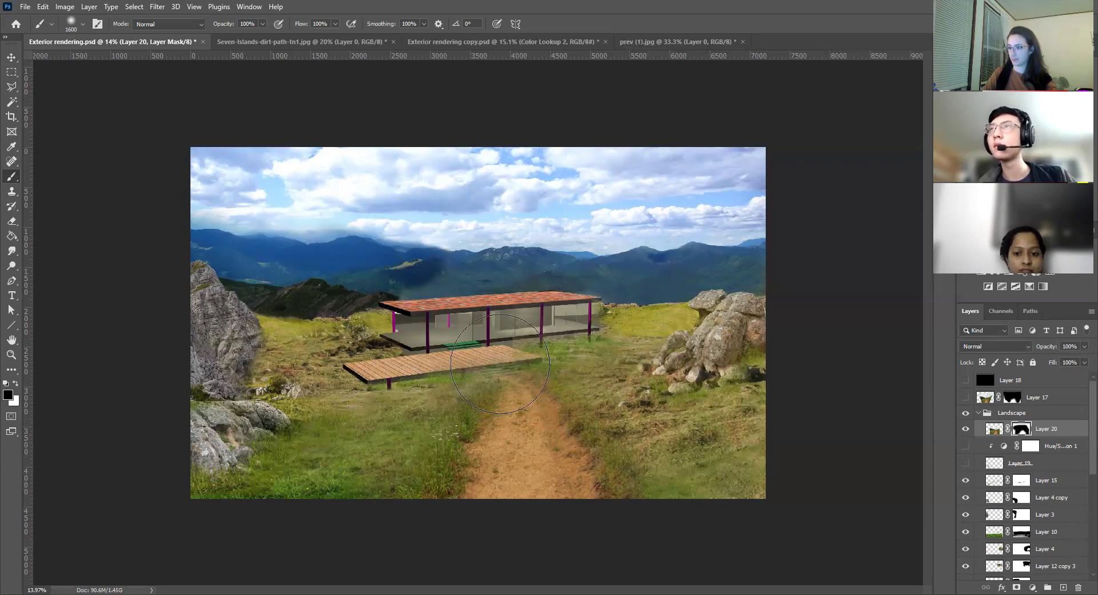
Switch the brush color to white and set the brush size to 900 for refining Layer 20's mask.
key("x")
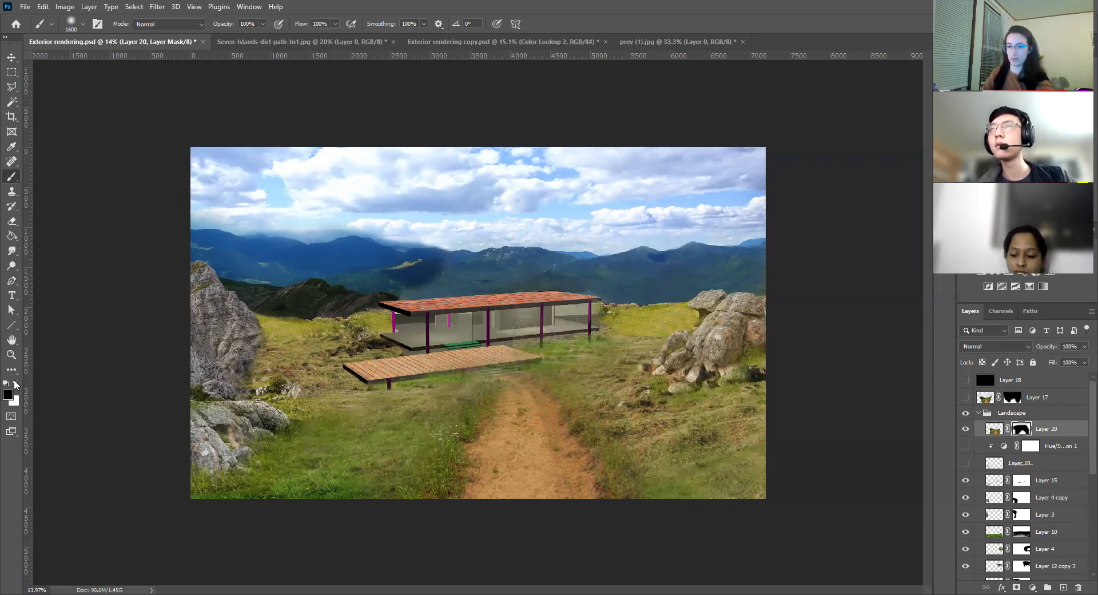
key("bracketright")
key("bracketright")
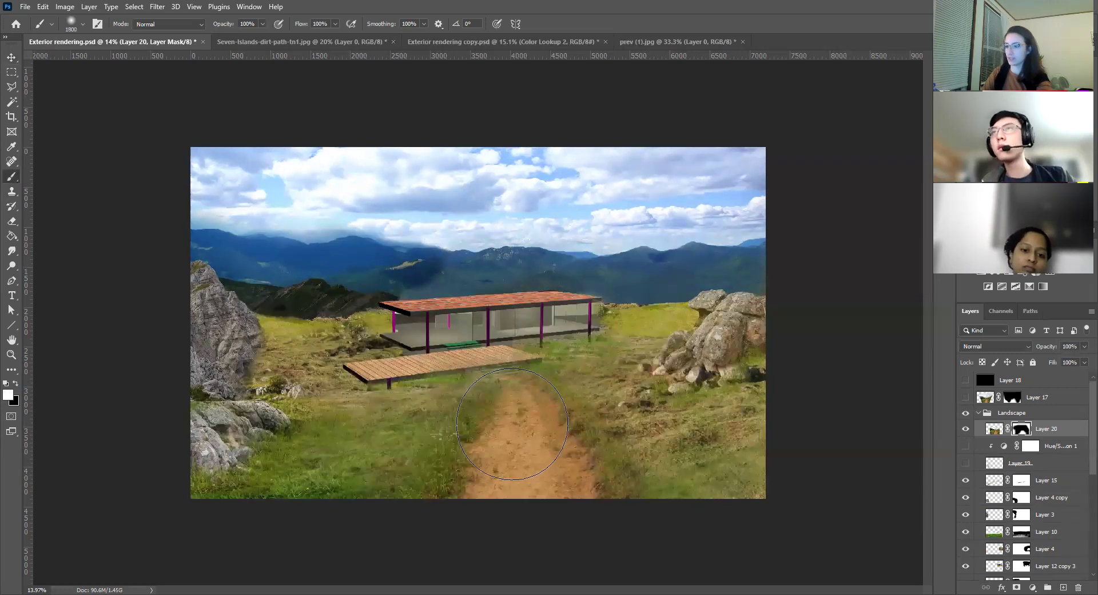
key("bracketleft")
key("bracketleft")
key("bracketleft")
key("bracketleft")
key("bracketleft")
key("bracketleft")
key("bracketleft")
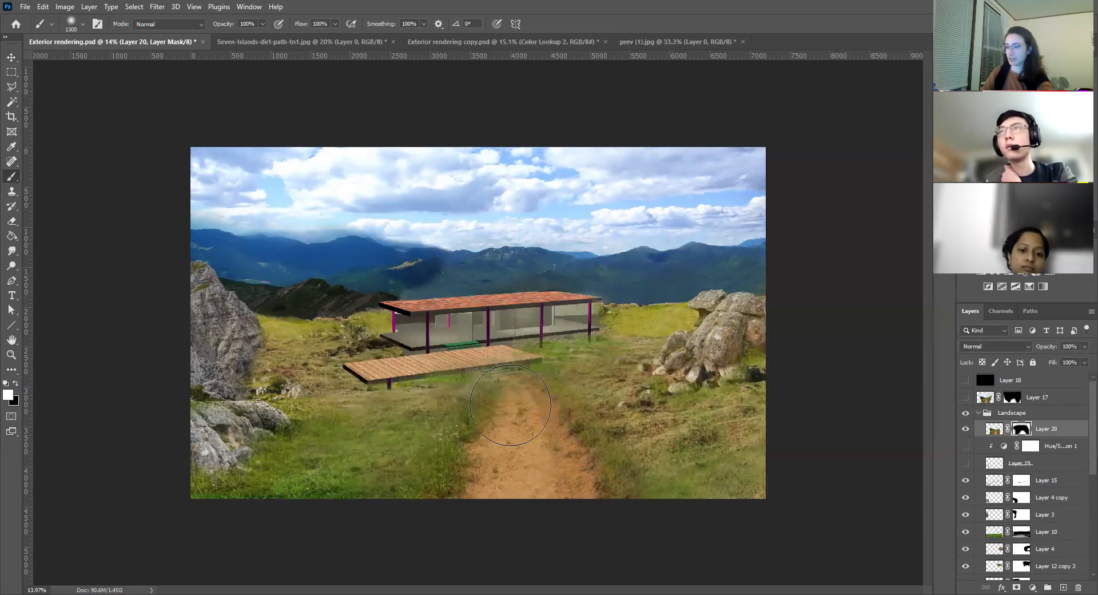
key("bracketleft")
key("bracketleft")
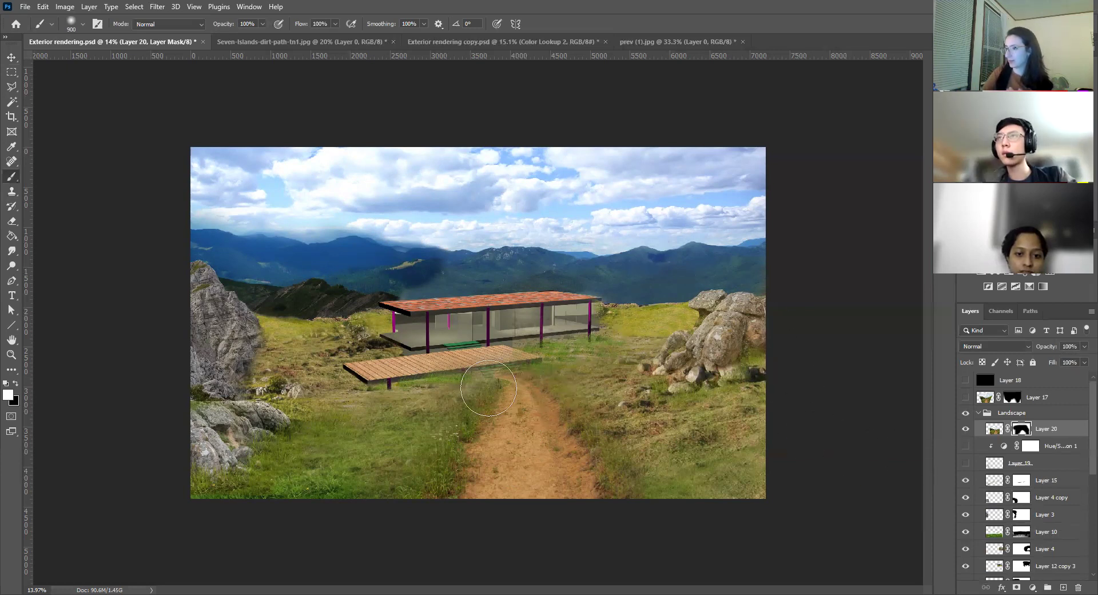
Hide Layer 20, show Layer 17's masked path instead, and add a new empty layer above Layer 18.
left_click(967, 429)
left_click(966, 398)
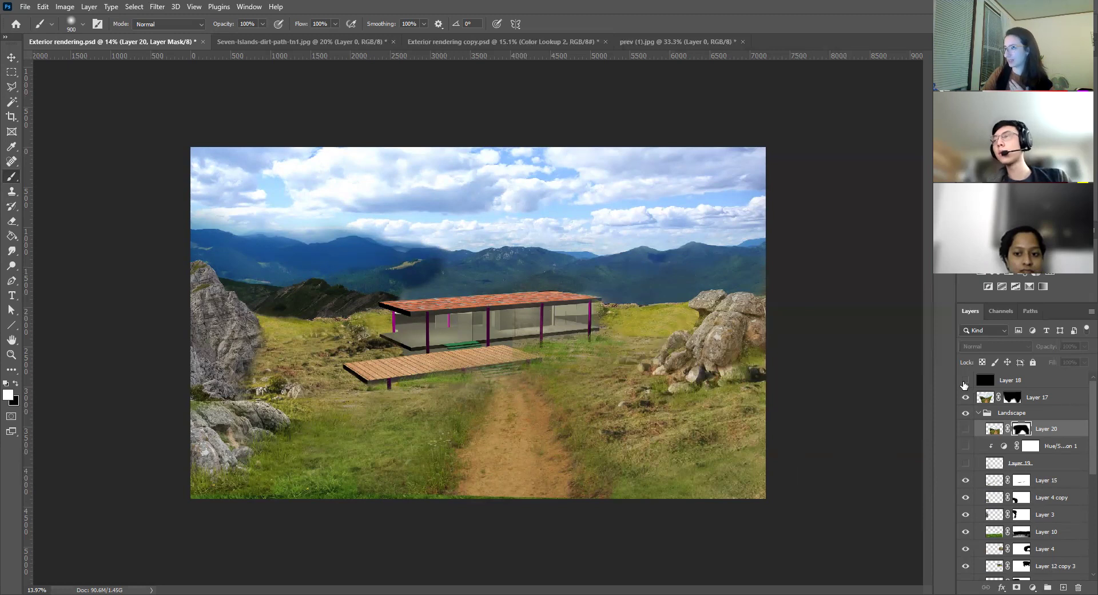
left_click(1032, 385)
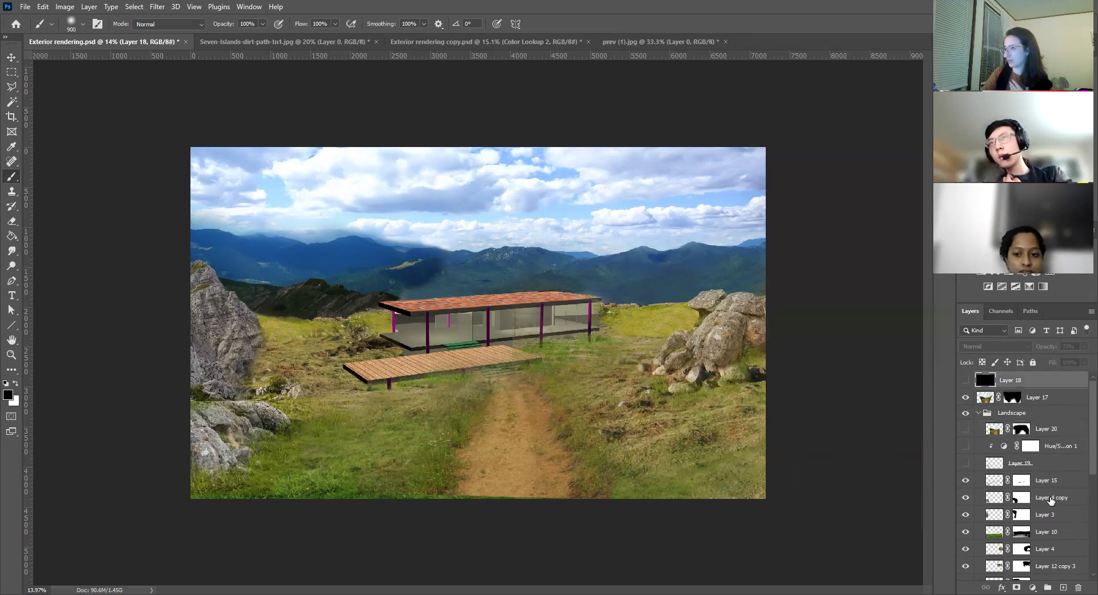
left_click(1063, 586)
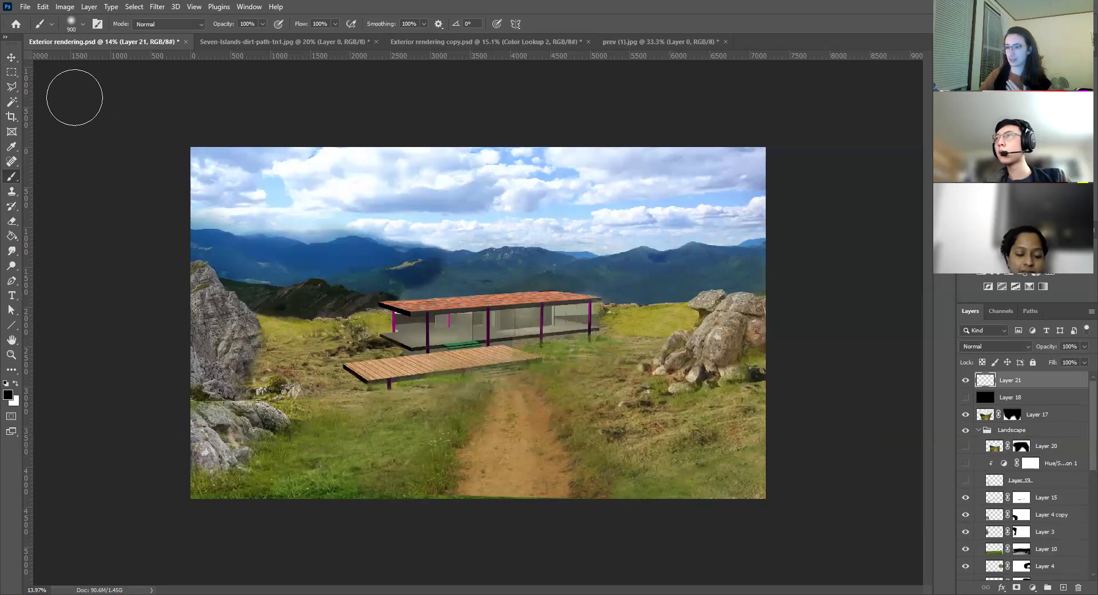
Switch to Exterior rendering copy.psd and compare the Color Lookup 2 and Color Lookup 1 effects by toggling each layer's visibility.
left_click(25, 7)
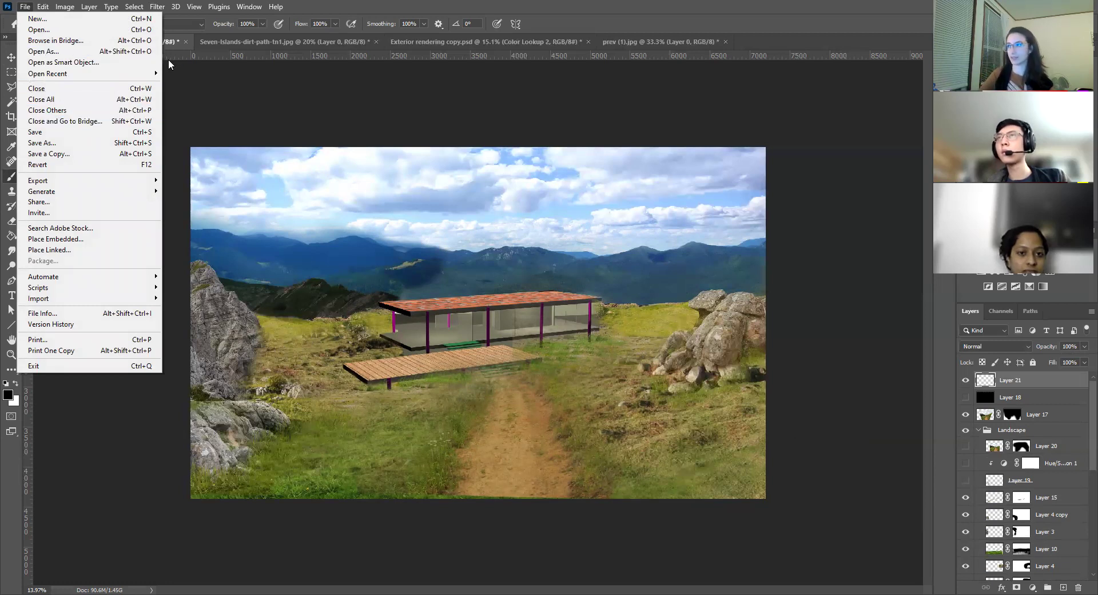
left_click(450, 42)
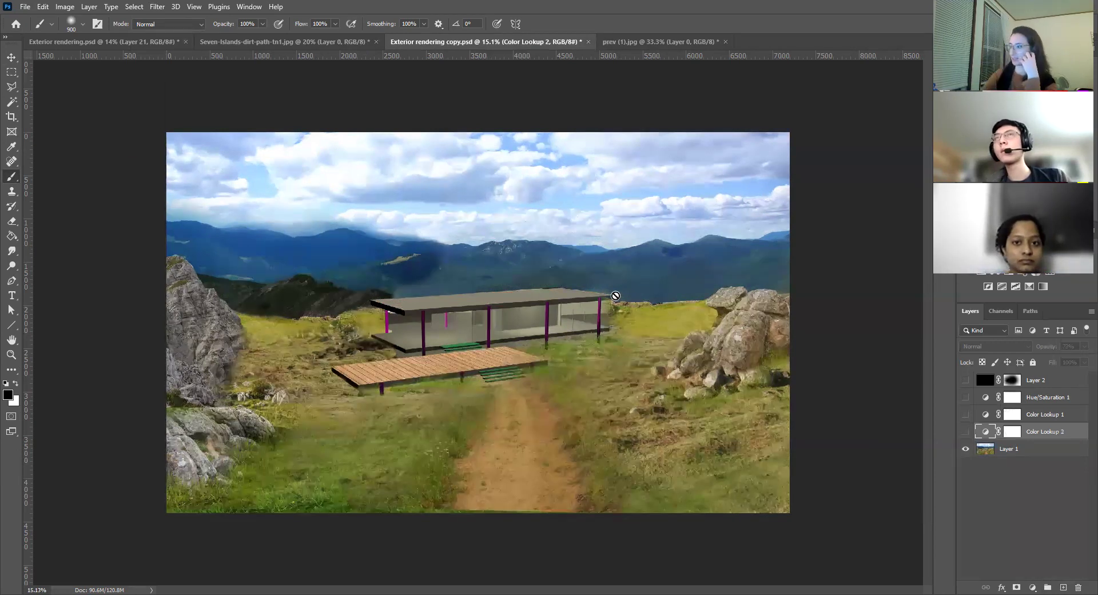
left_click(966, 432)
left_click(966, 415)
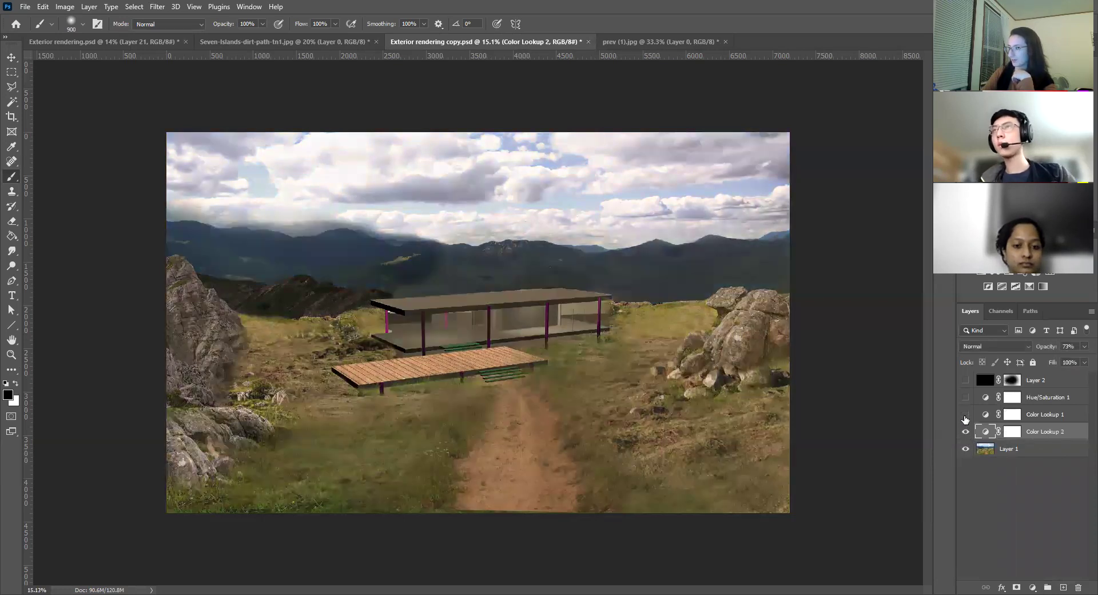
left_click(966, 432)
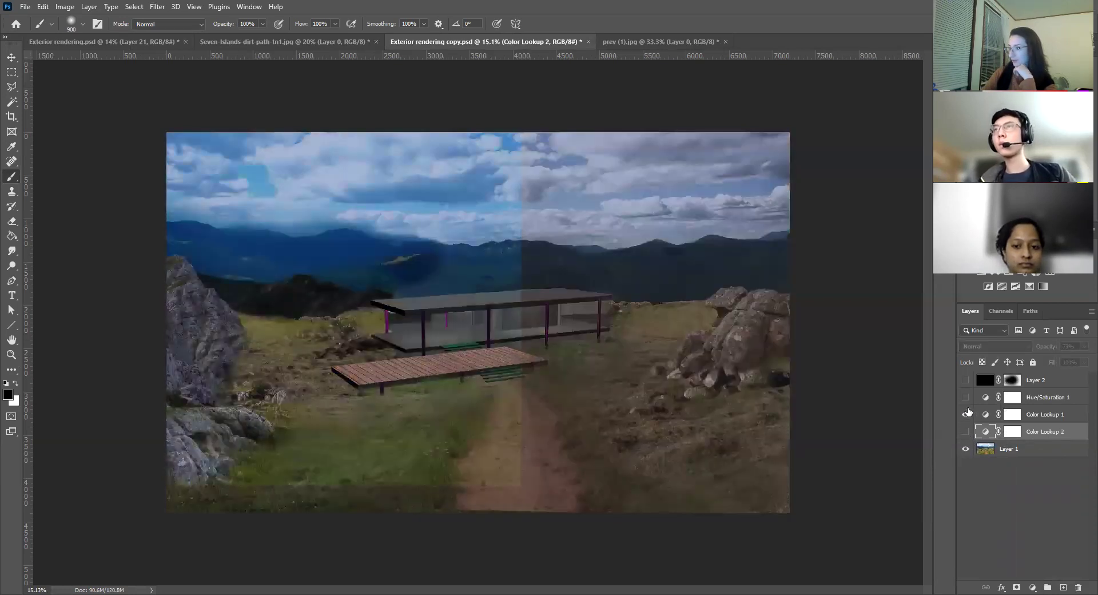
left_click(965, 415)
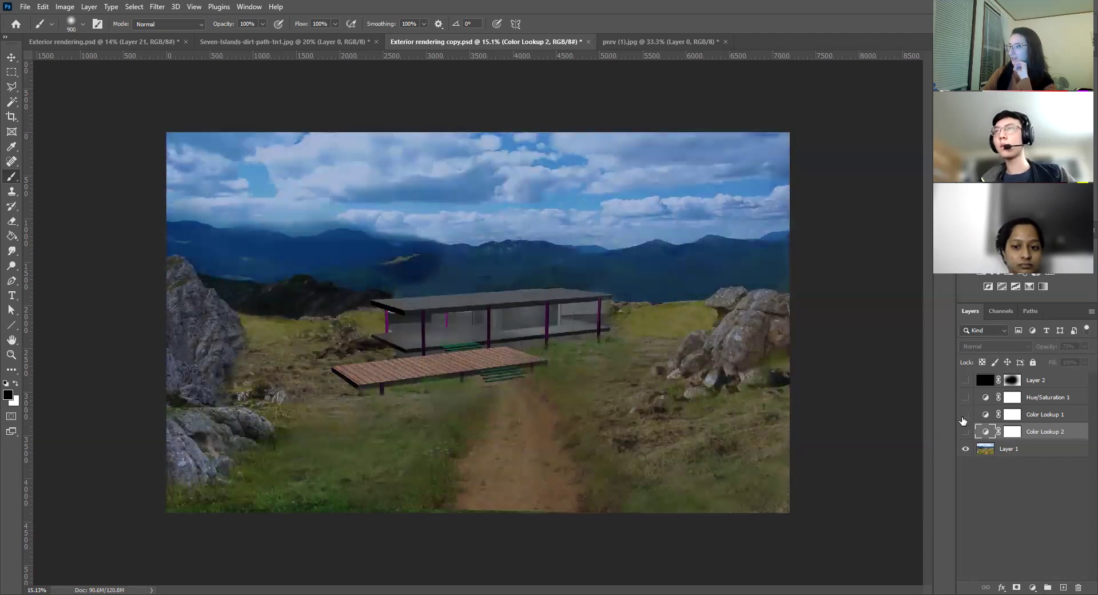
Add a Color Lookup adjustment layer directly above Layer 1 and move its settings off the pavilion.
left_click(996, 450)
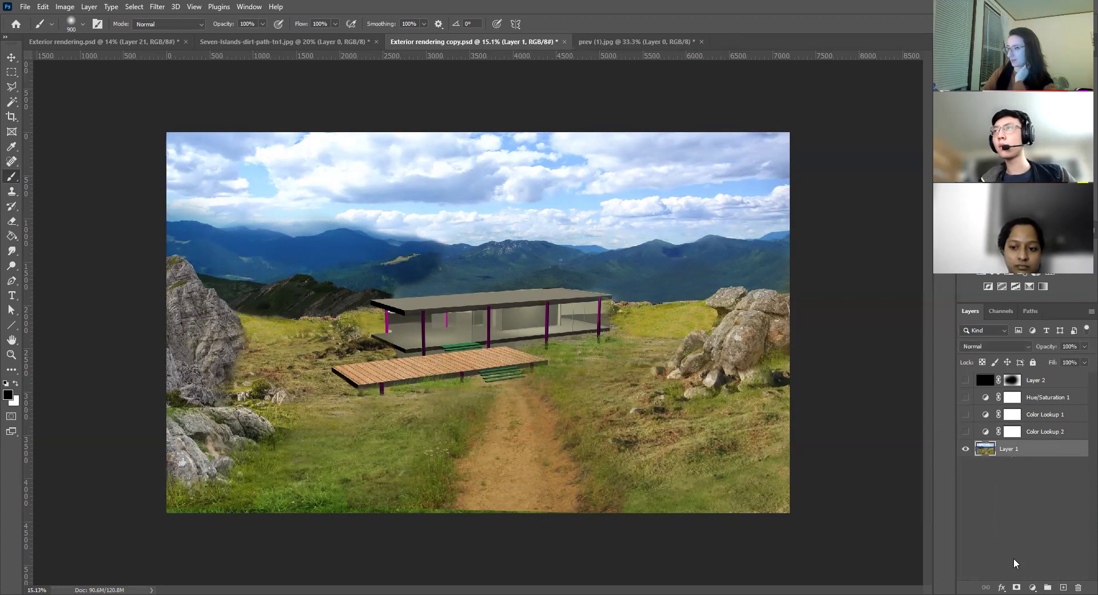
left_click(1035, 582)
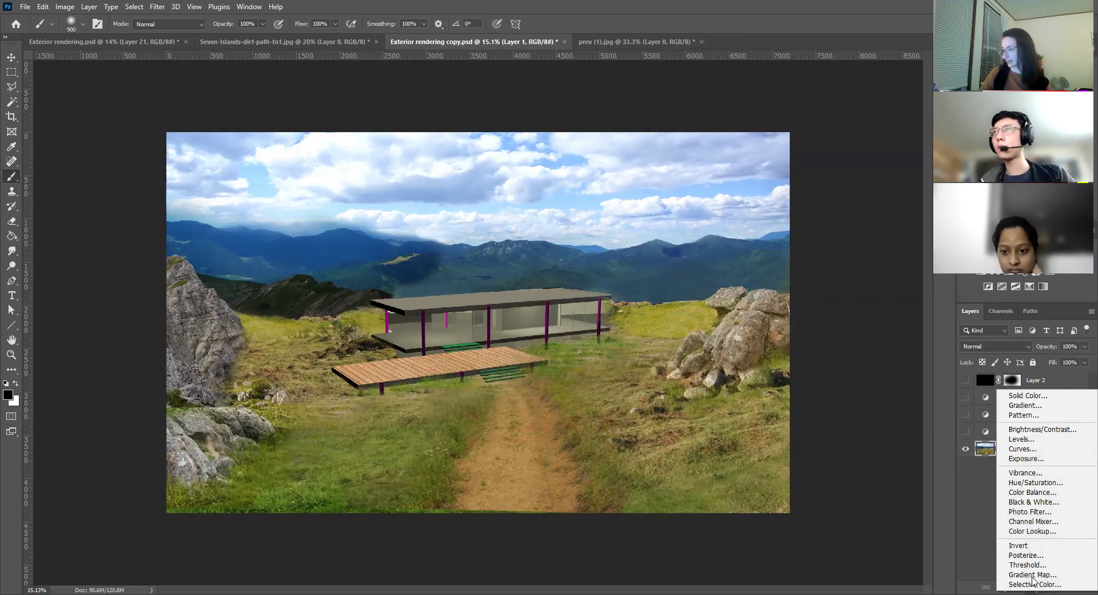
left_click(1033, 533)
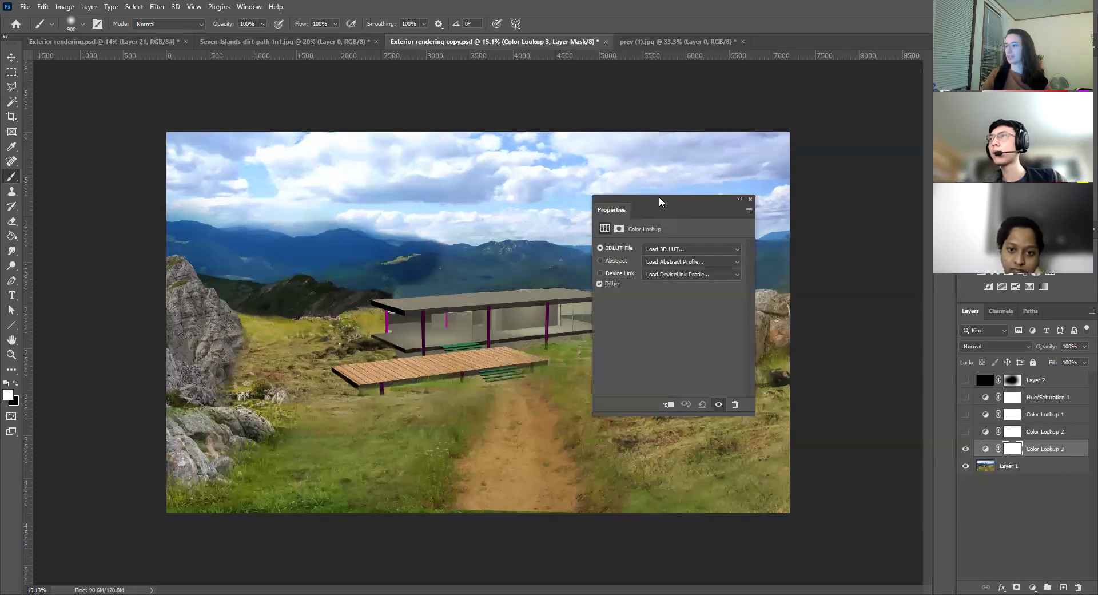
left_click_drag(659, 200, 742, 151)
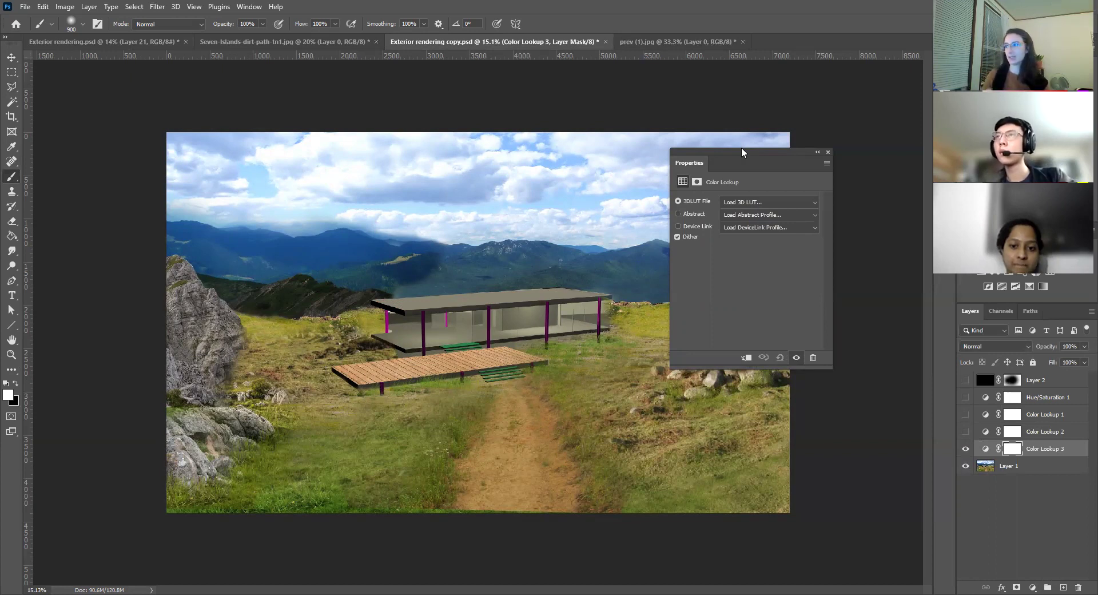
Try the 2Strip.look 3D LUT on Color Lookup 3 and move its settings clear of most of the rendering.
left_click(813, 201)
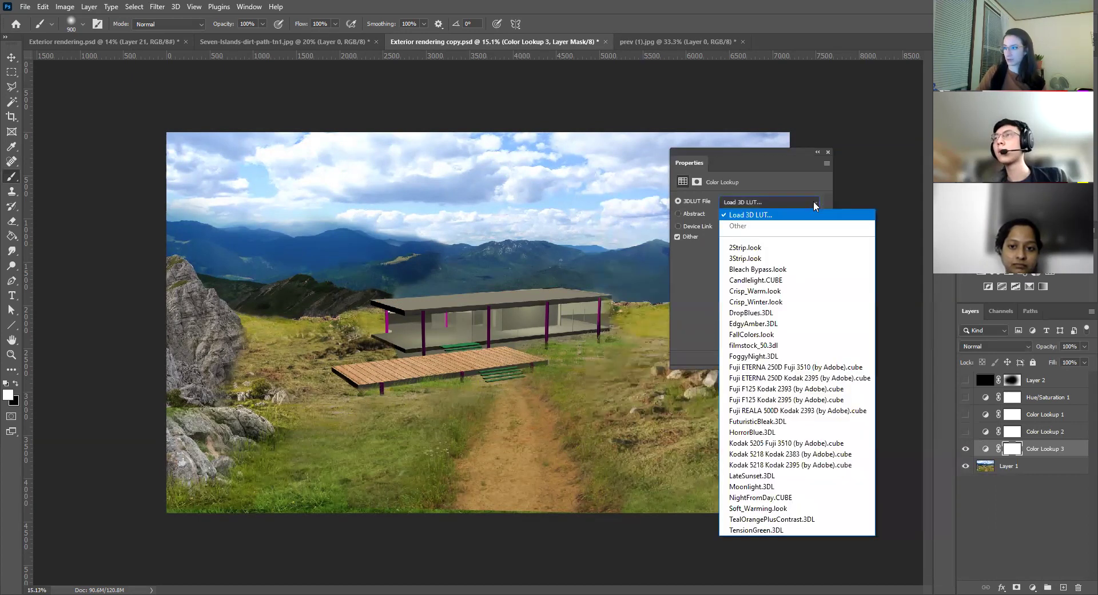
left_click(698, 246)
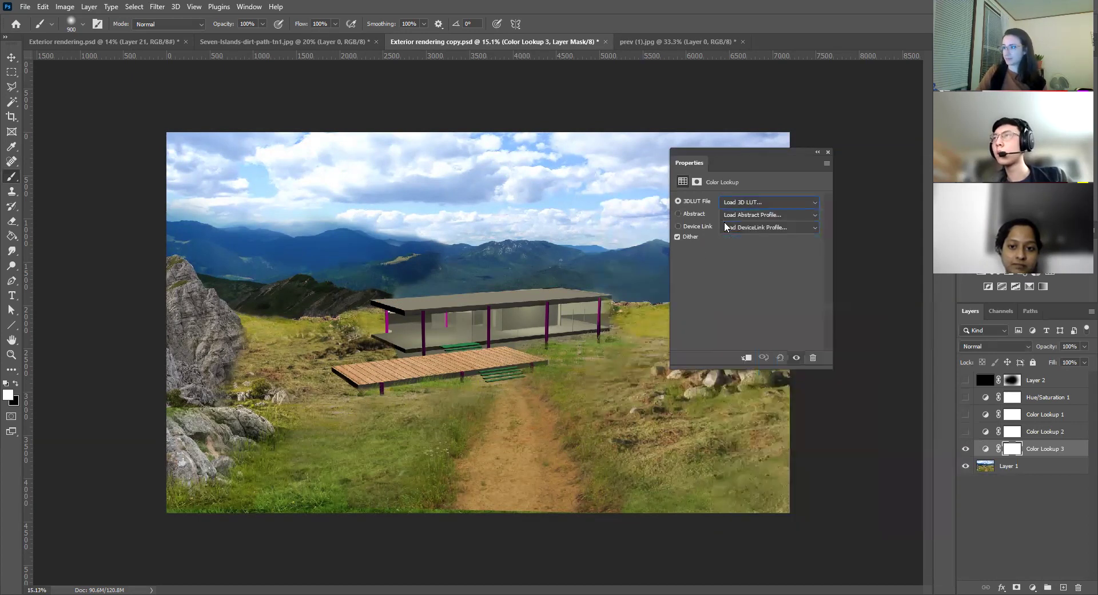
left_click(815, 202)
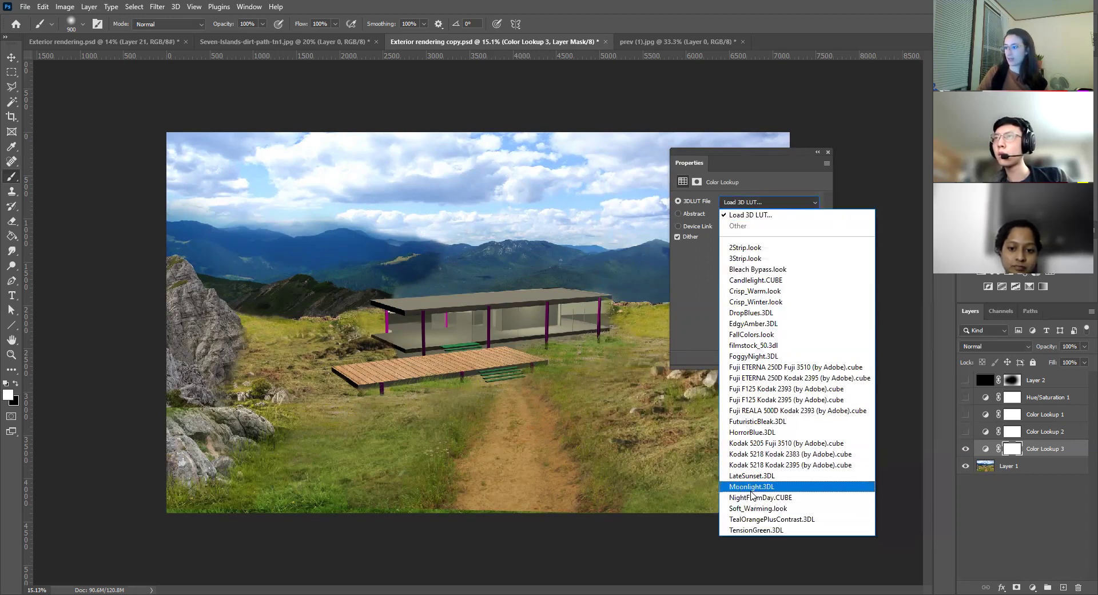
left_click(763, 247)
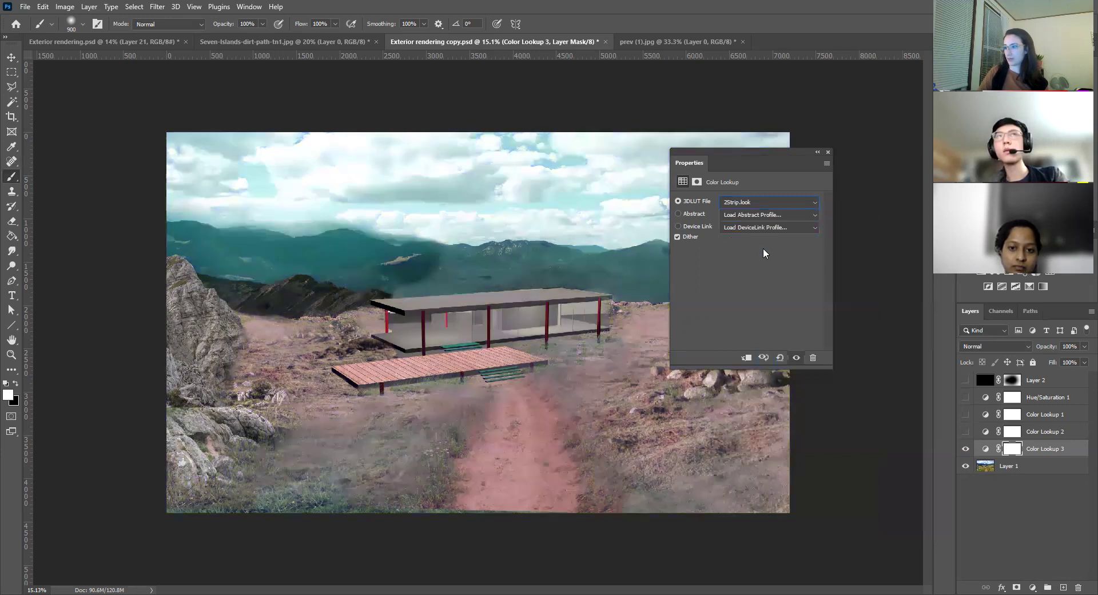
left_click_drag(753, 152, 845, 100)
Preview the 3Strip.look, Bleach Bypass.look and EdgyAmber.3DL looks one after another on Color Lookup 3.
left_click(864, 149)
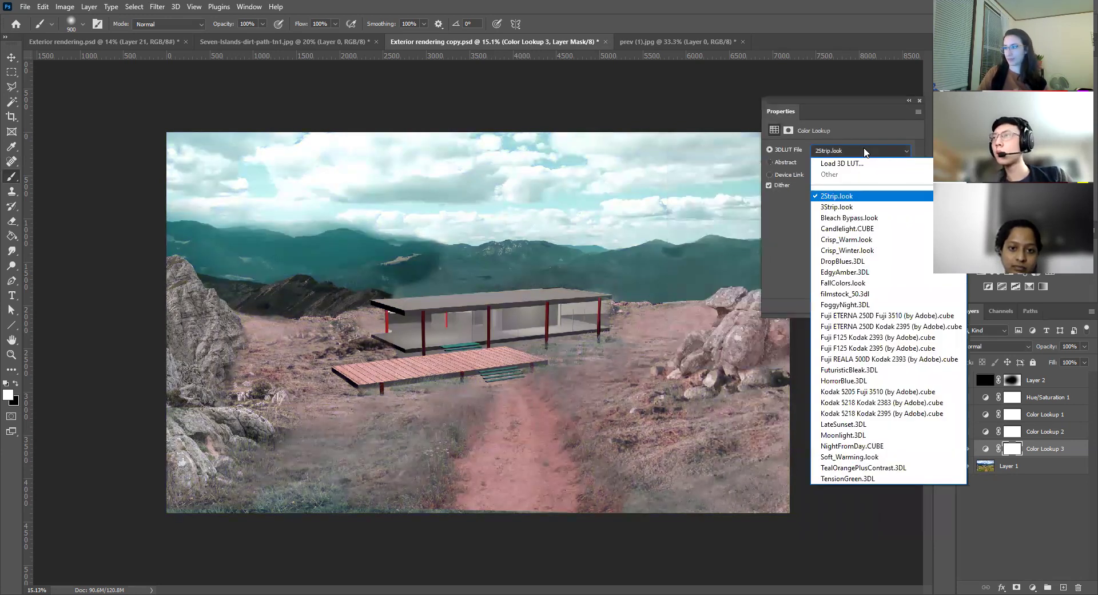
left_click(855, 206)
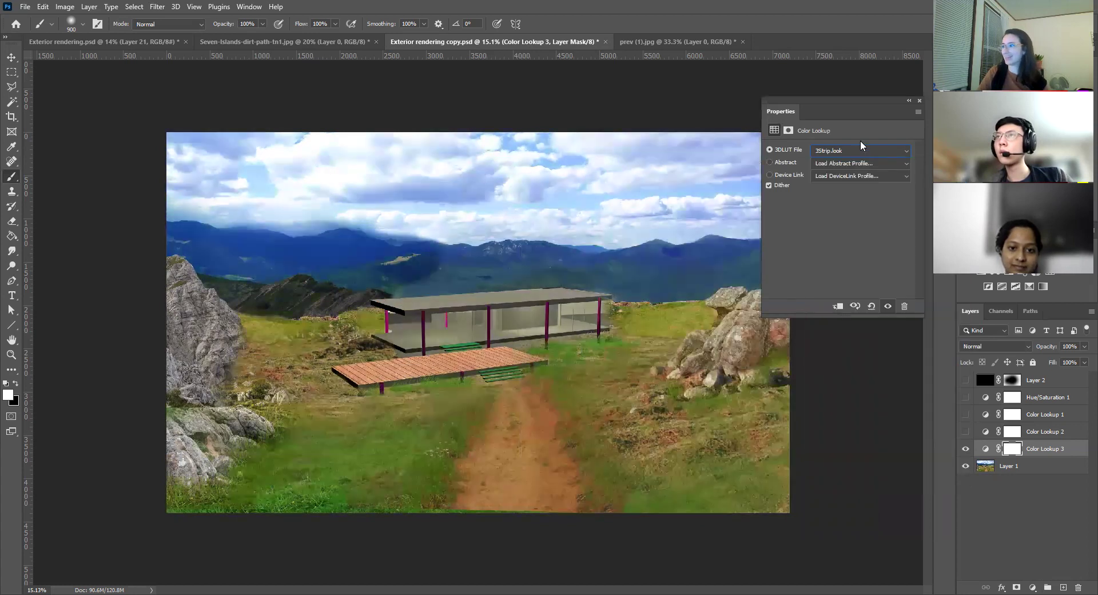
left_click(861, 150)
left_click(842, 216)
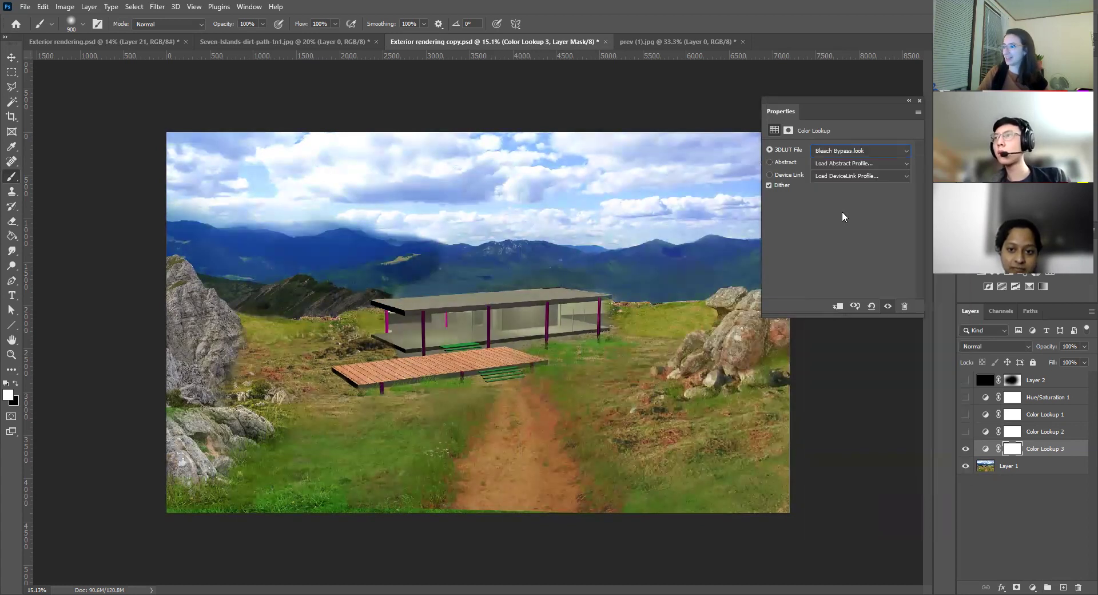
left_click(851, 150)
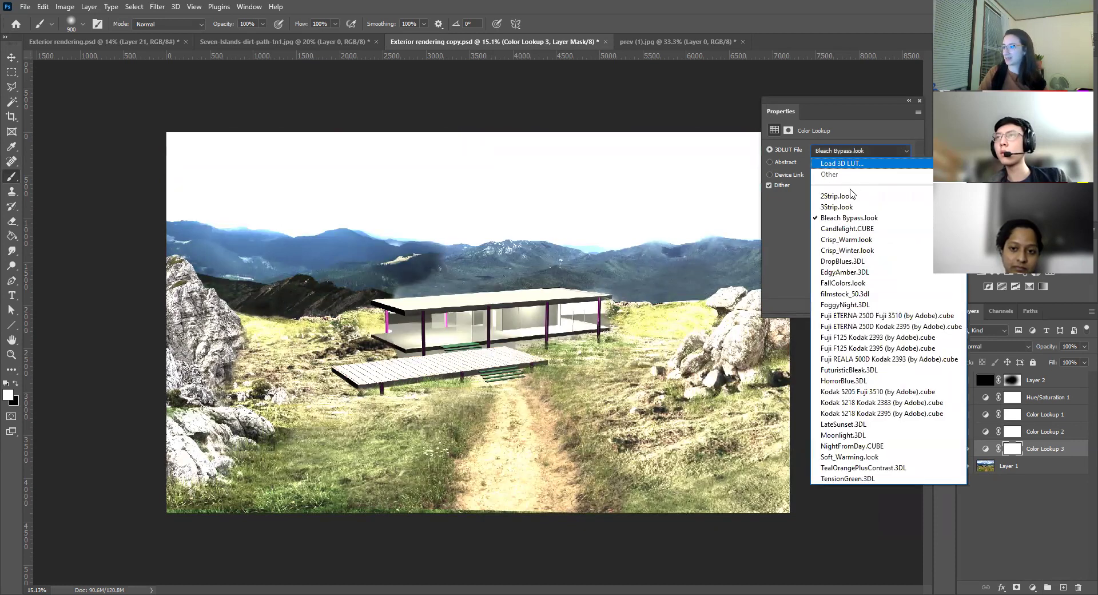
left_click(842, 273)
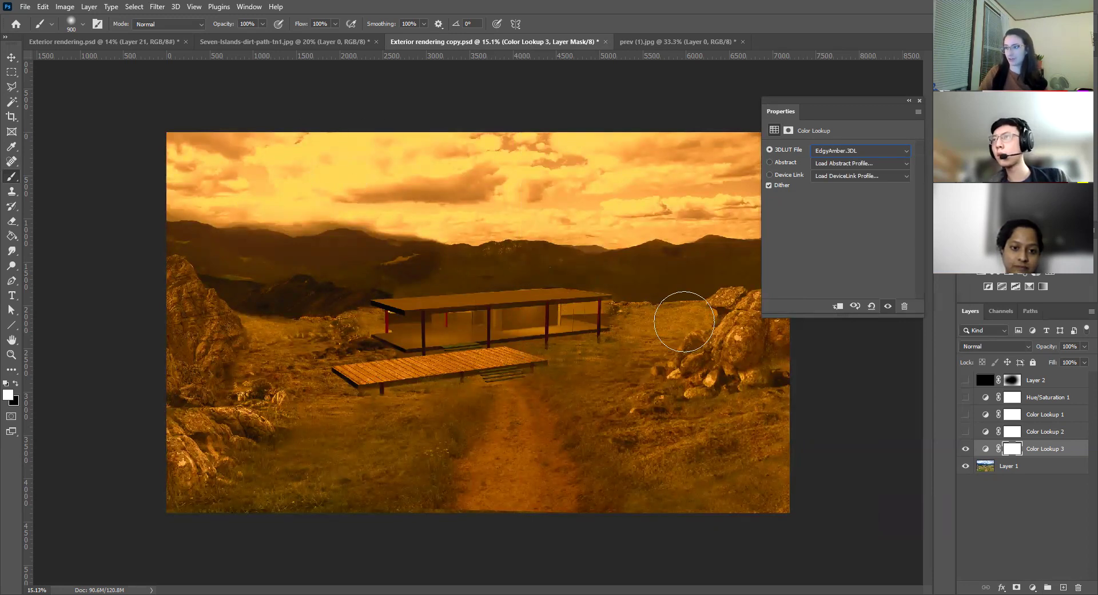
Set Color Lookup 3's 3D LUT to Candlelight.CUBE and close its settings.
left_click(899, 152)
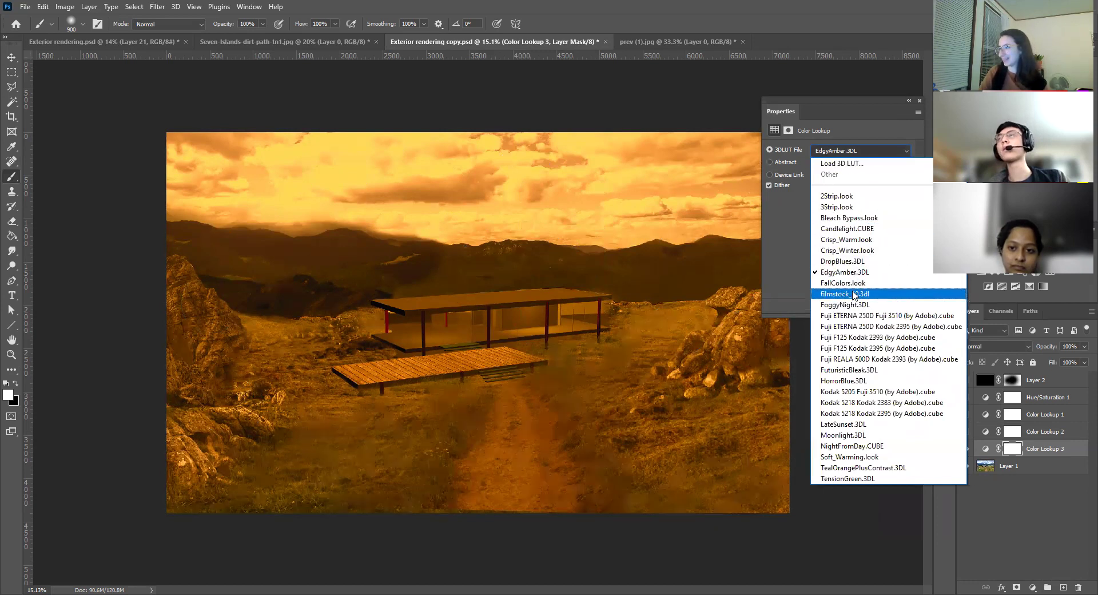
left_click(861, 229)
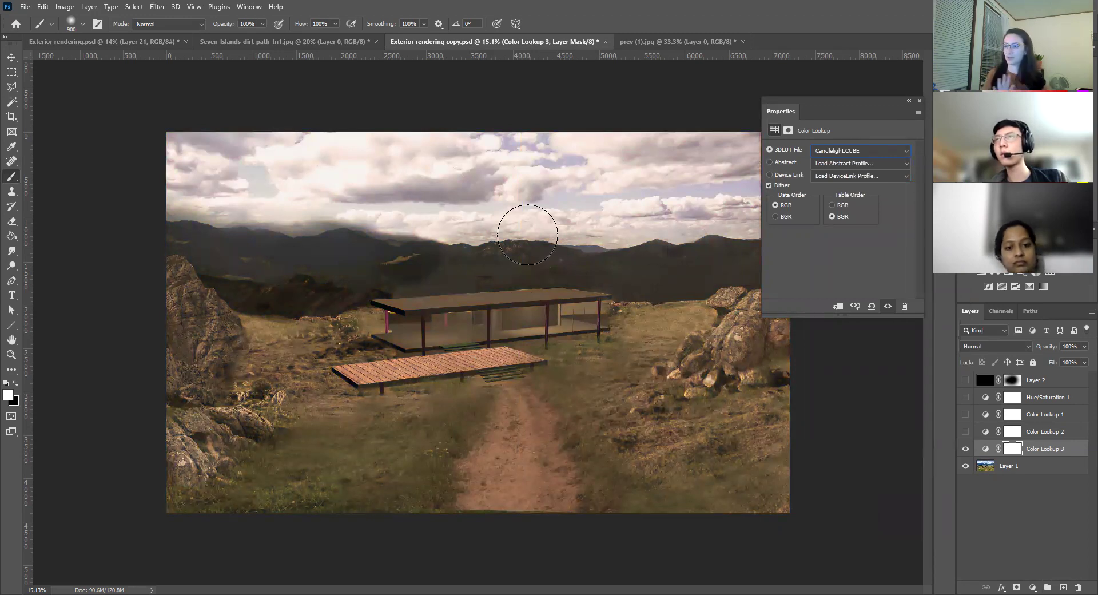
left_click(919, 101)
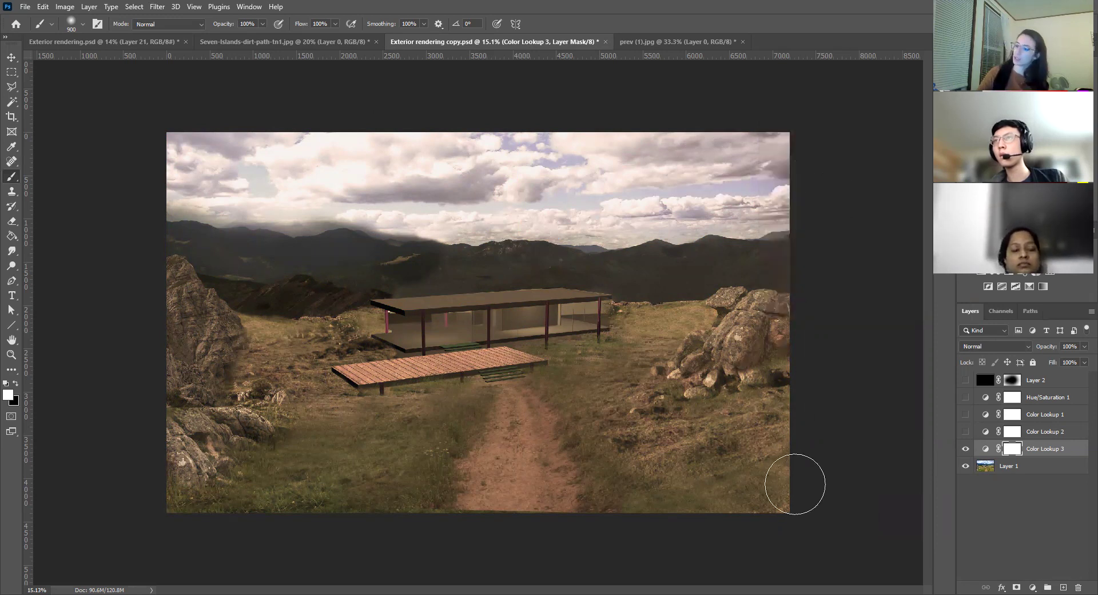
Reduce the opacity of the Color Lookup 3 adjustment layer to 50%.
left_click(1045, 453)
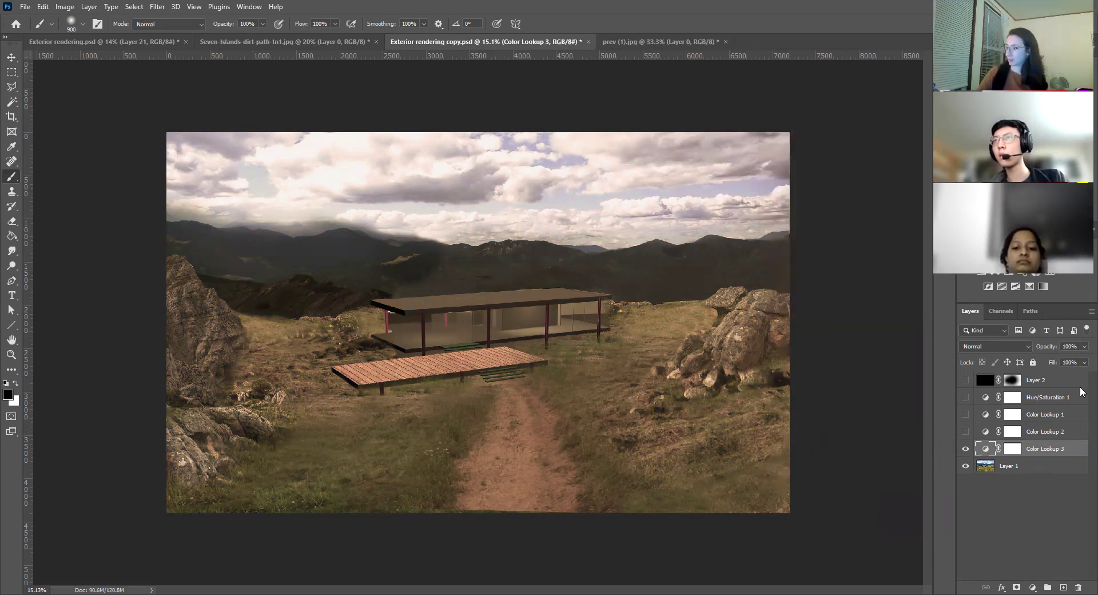
left_click(1083, 346)
left_click(1058, 359)
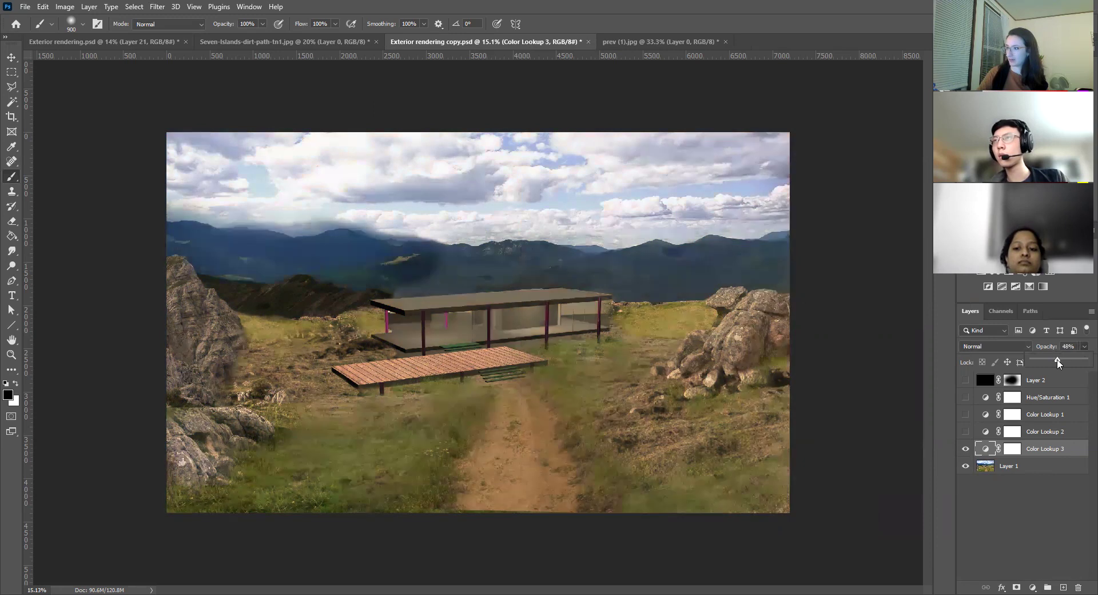
left_click_drag(1056, 360, 1082, 360)
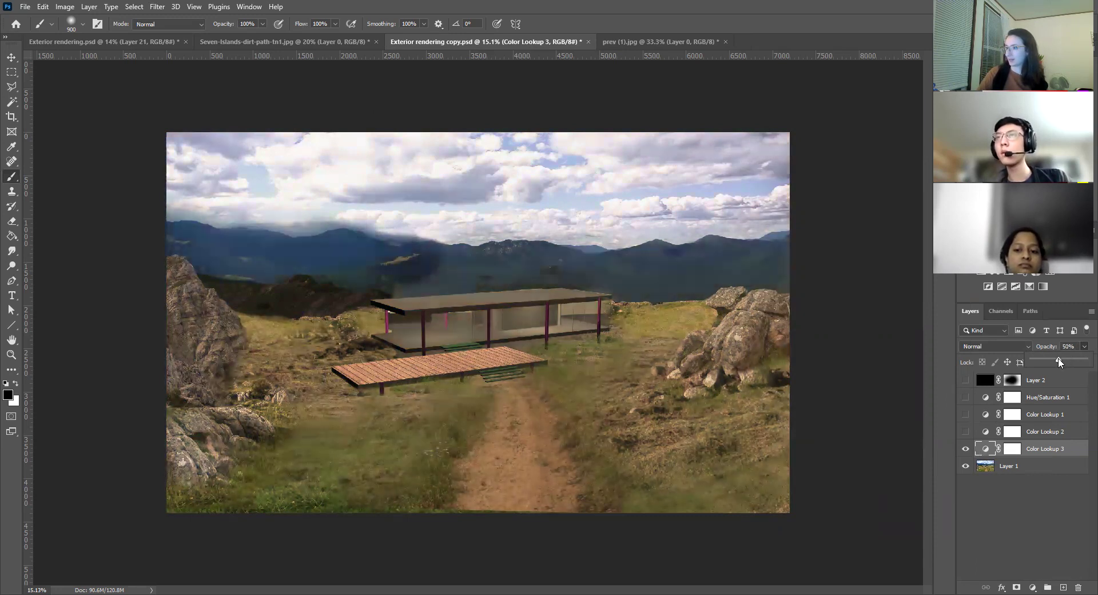
Toggle Layer 2's visibility to compare the image with and without the vignette, and leave the layer shown.
left_click(965, 381)
left_click(966, 381)
left_click(965, 381)
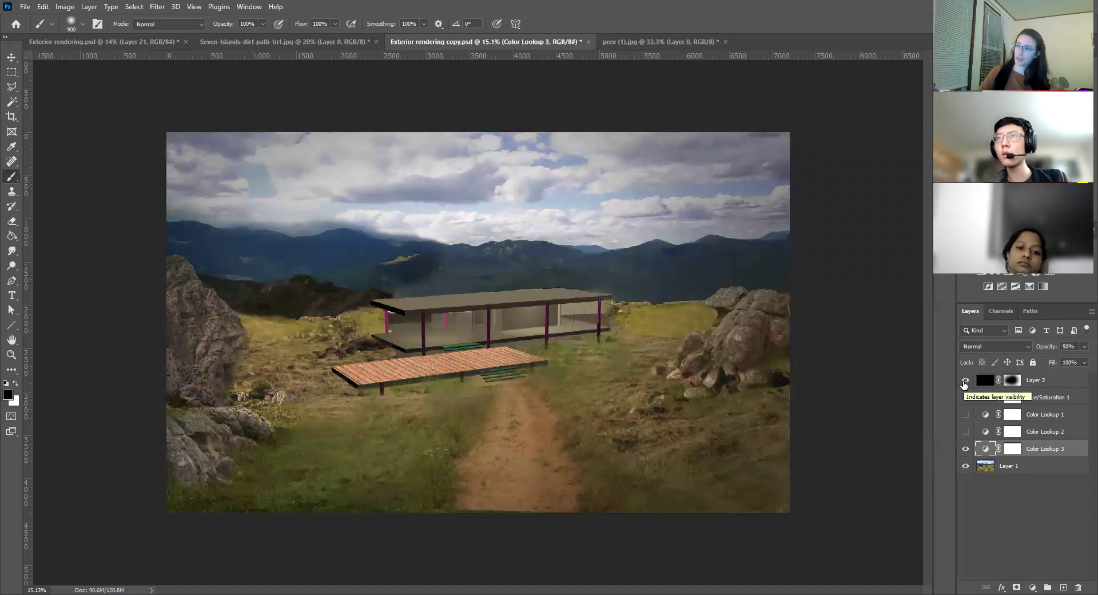
left_click(965, 381)
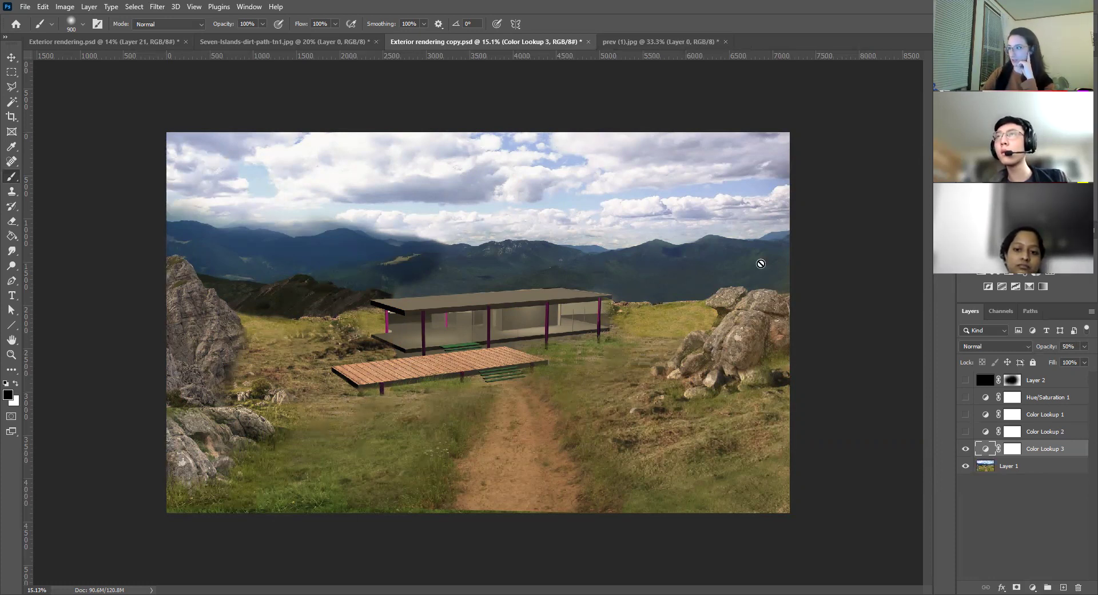
left_click(966, 380)
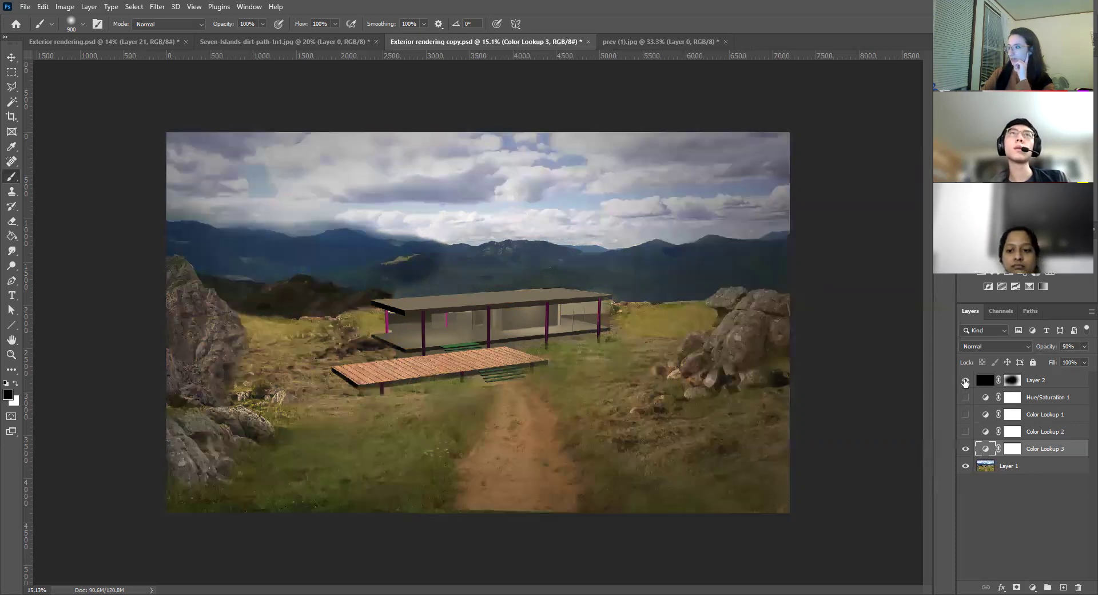
Set Layer 2's opacity to 68% while its layer mask is temporarily disabled.
right_click(1011, 384)
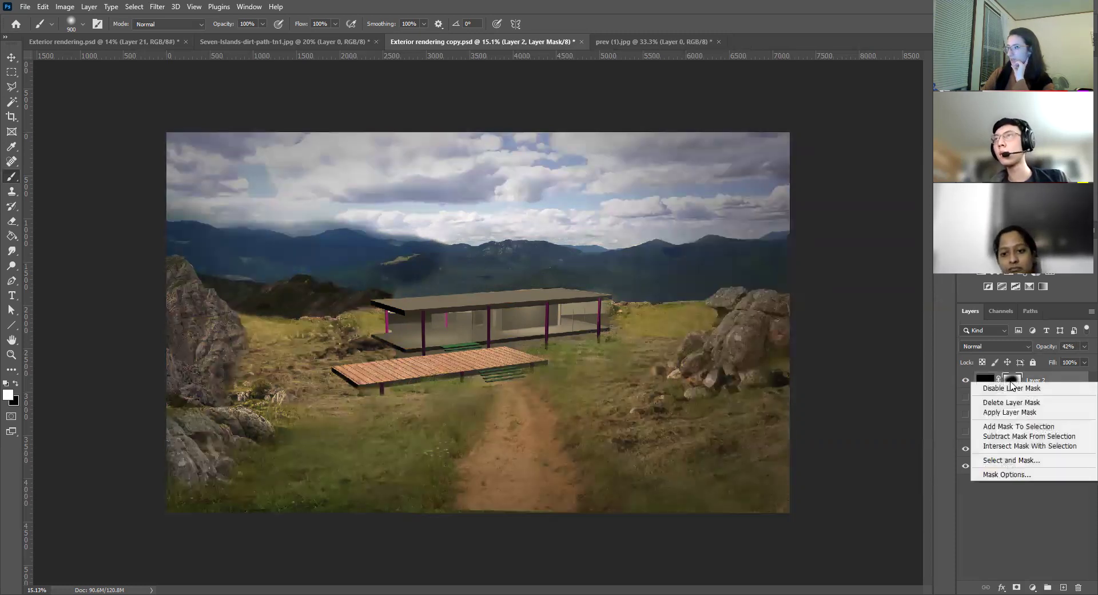
left_click(1008, 392)
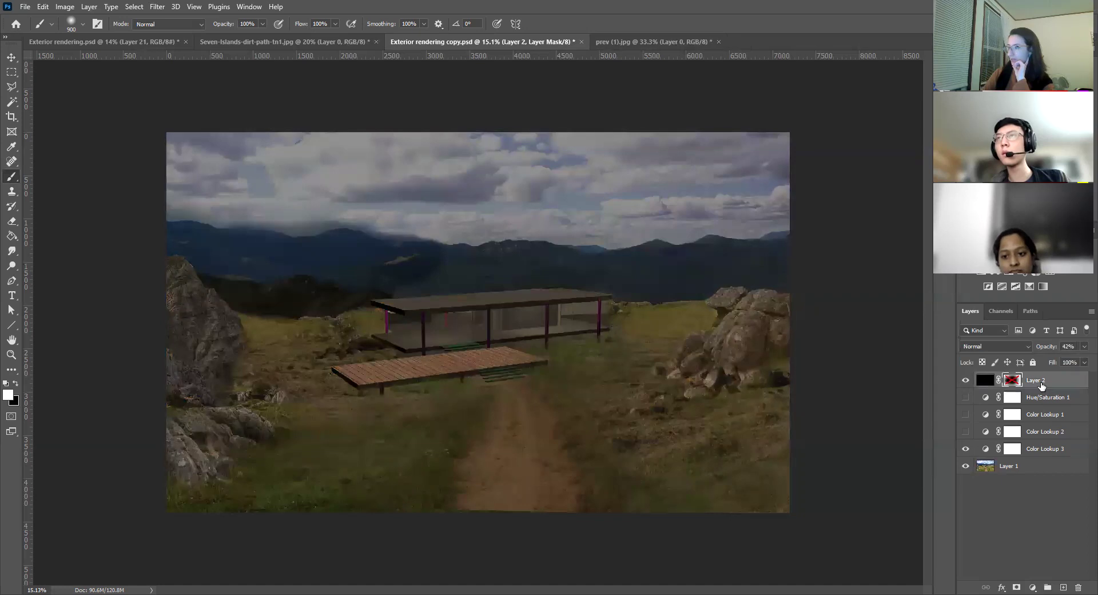
left_click(1081, 347)
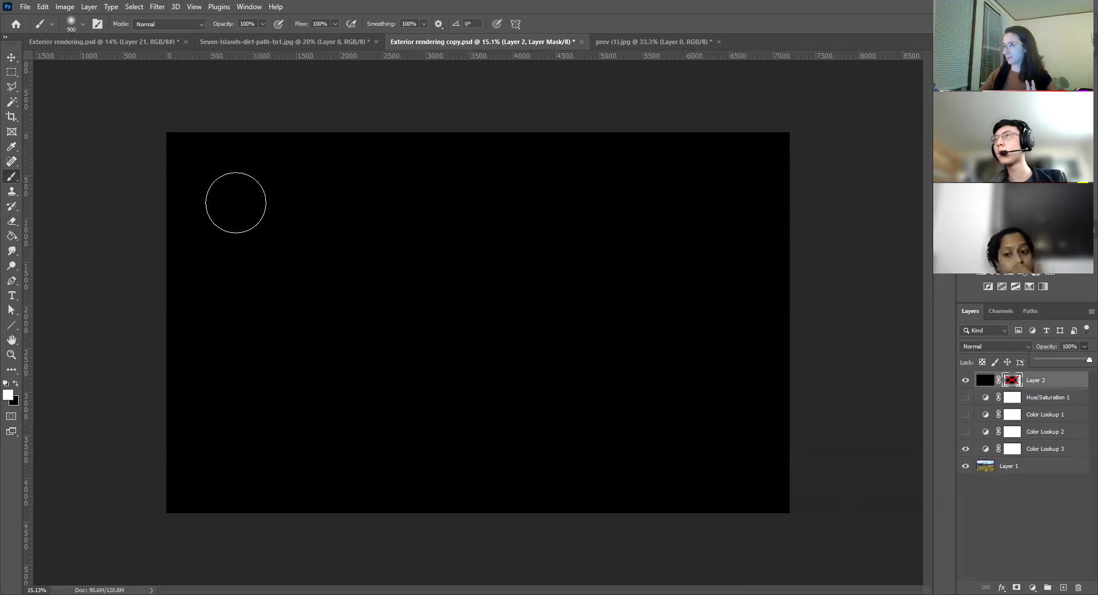
left_click_drag(1082, 361, 1073, 360)
left_click(1021, 382, "shift")
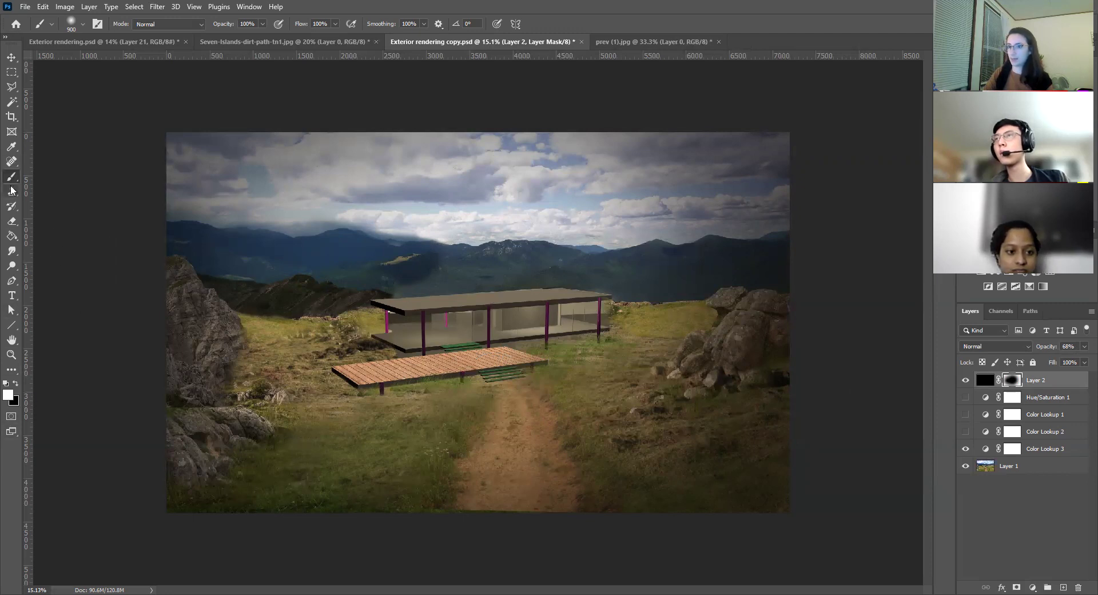
Paint white test dabs on Layer 2's mask over the sky, the mountains and the ground near the rocks.
left_click(16, 385)
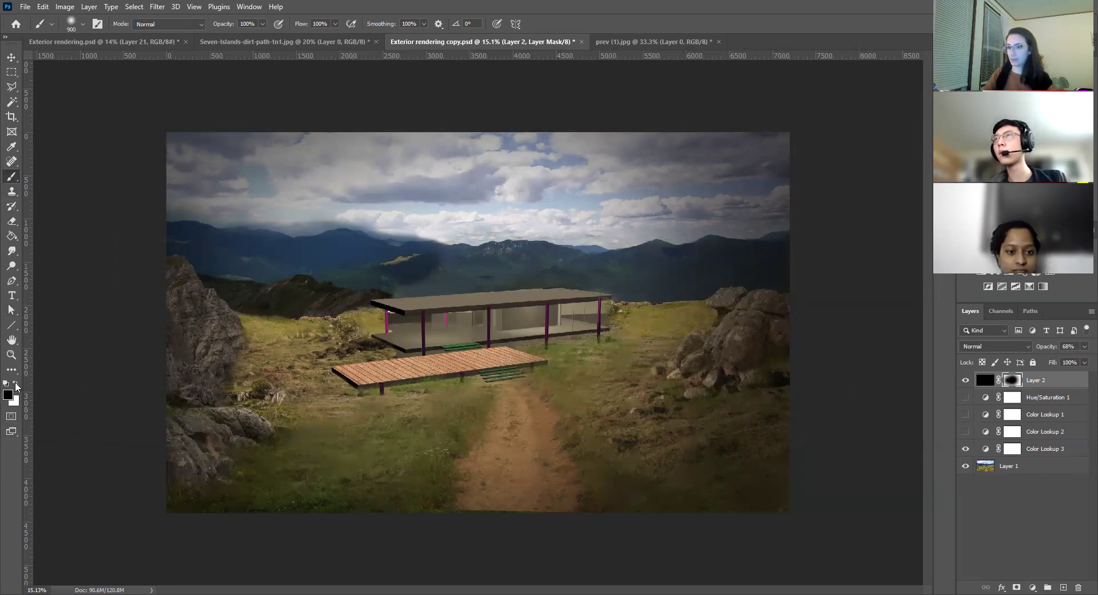
left_click(16, 385)
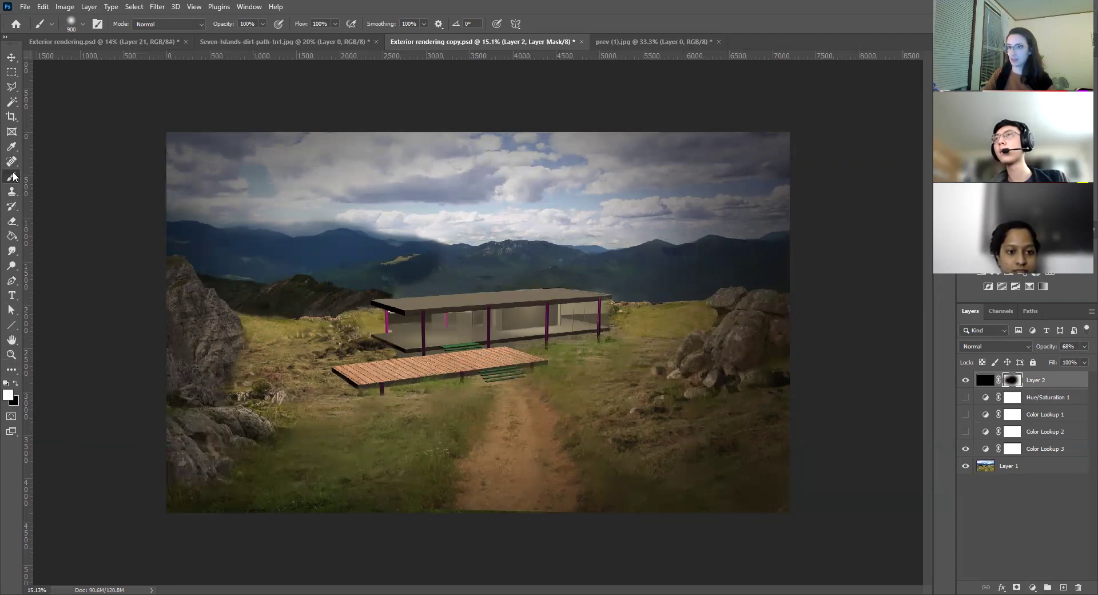
left_click(318, 241)
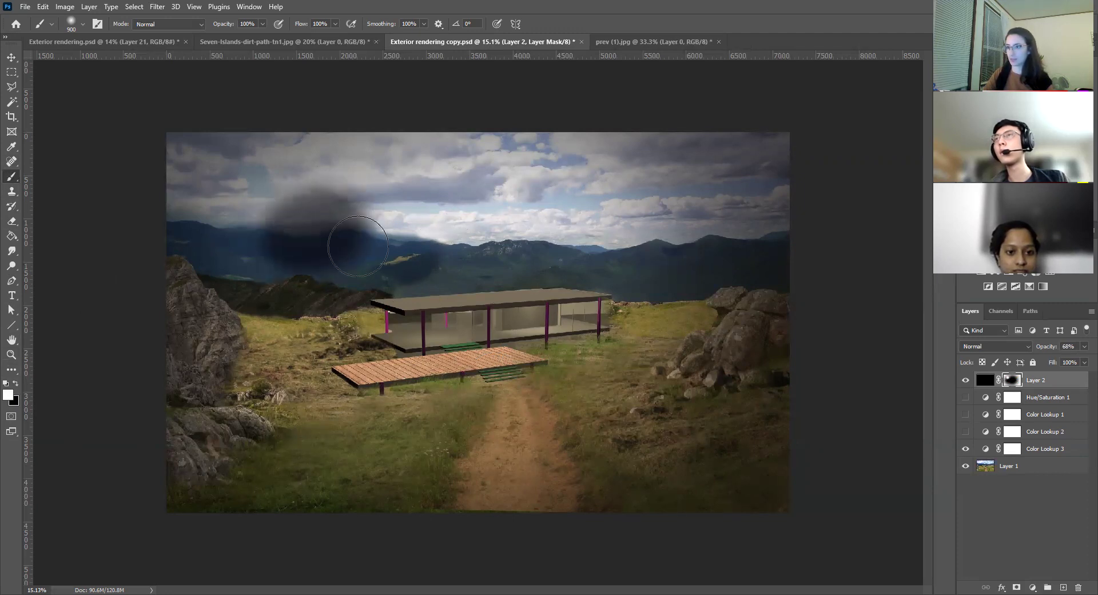
left_click(438, 201)
left_click(279, 261)
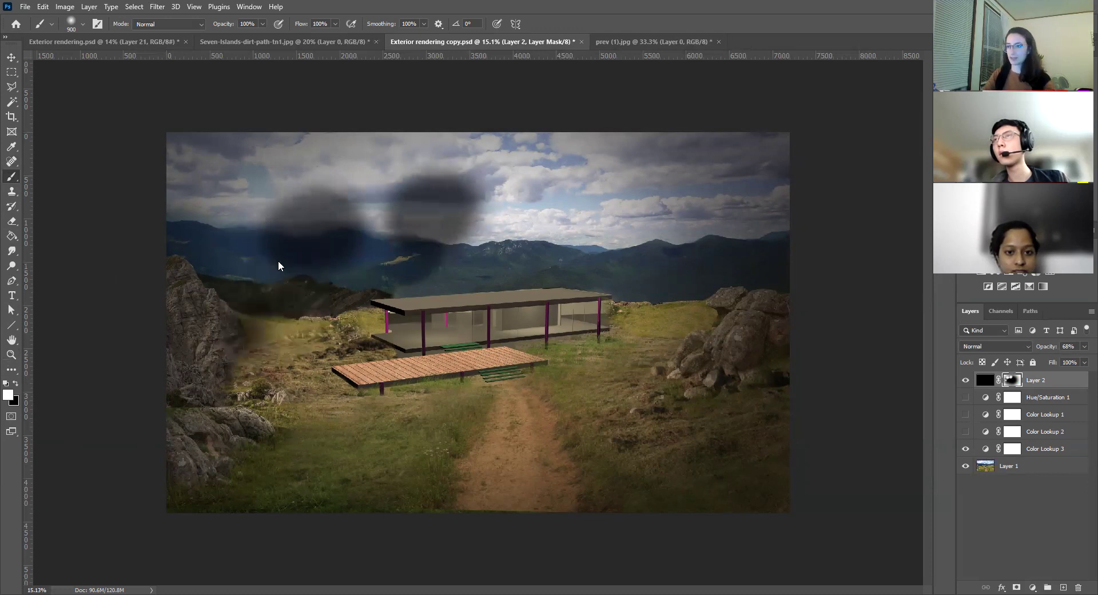
Undo the last white dab and paint with black on Layer 2's mask to clear the dark spots from the sky and mountains.
key("ctrl+z")
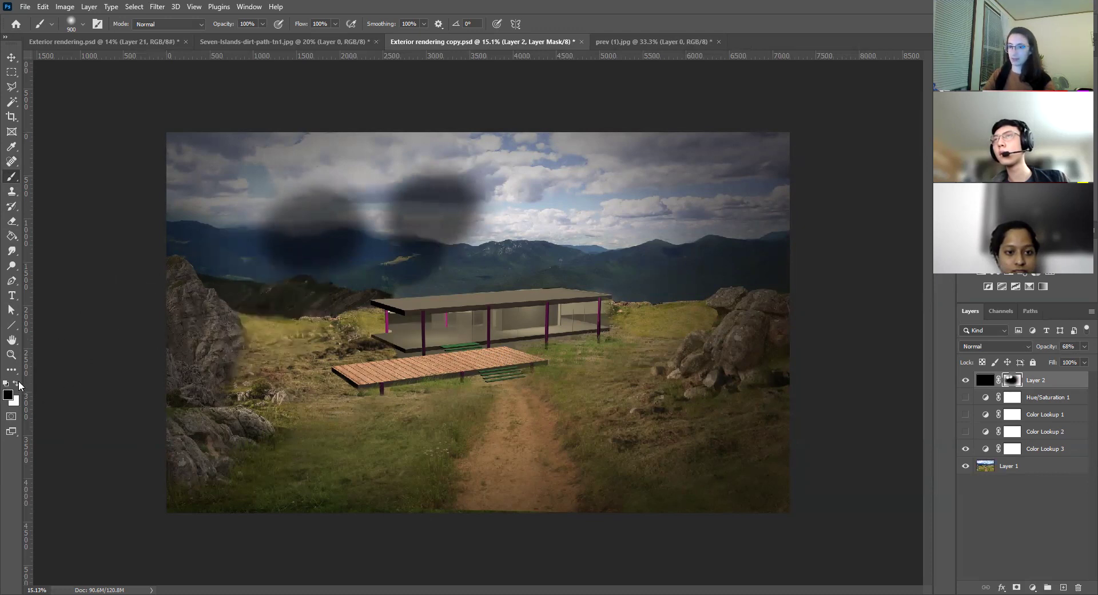
mouse_move(402, 200)
left_mouse_down()
mouse_move(310, 276)
mouse_move(359, 230)
mouse_move(269, 277)
mouse_move(300, 188)
left_mouse_up()
mouse_move(395, 263)
left_mouse_down()
mouse_move(458, 183)
mouse_move(441, 257)
mouse_move(420, 263)
left_mouse_up()
Enlarge the brush to about 2000 pixels and paint with black on Layer 2's mask over the deck and the grass in front of it.
key("bracketleft")
key("bracketright")
key("bracketright")
key("bracketright")
key("bracketright")
key("bracketright")
key("bracketright")
key("bracketright")
key("bracketright")
key("bracketright")
key("bracketright")
key("bracketright")
key("bracketright")
key("bracketright")
key("bracketright")
key("bracketright")
key("bracketright")
key("bracketright")
key("bracketright")
key("bracketright")
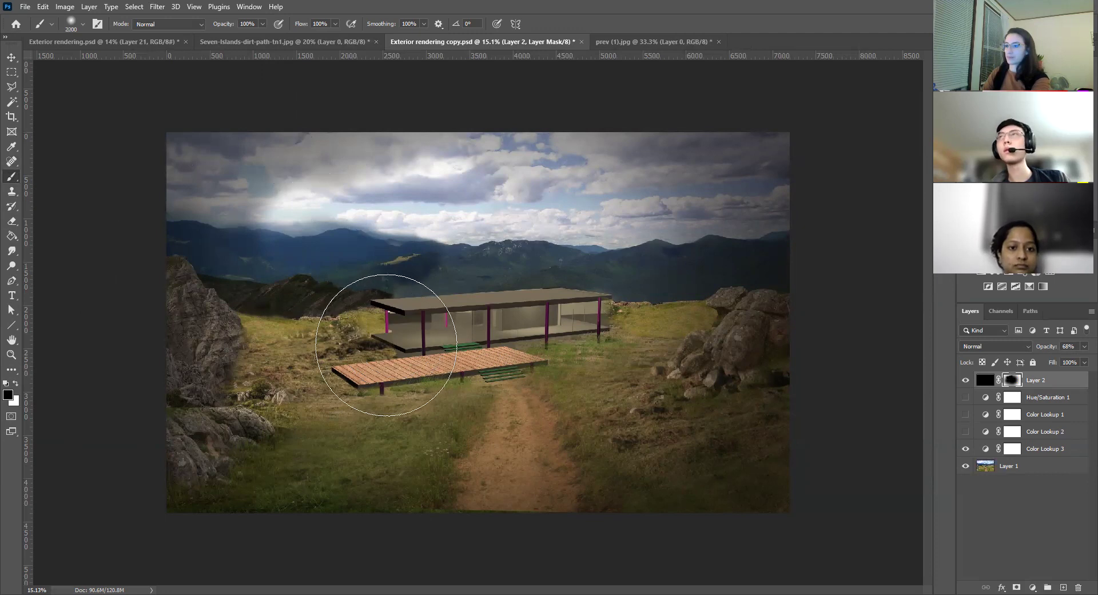
mouse_move(335, 385)
left_mouse_down()
mouse_move(343, 404)
mouse_move(404, 404)
left_mouse_up()
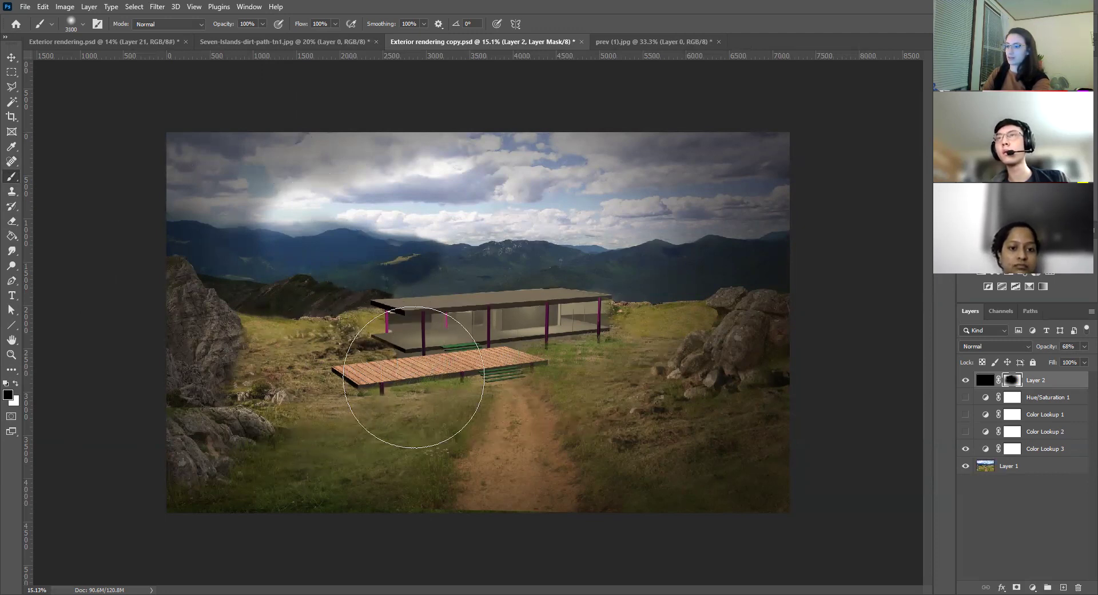
key("bracketright")
key("bracketright")
key("bracketright")
key("bracketright")
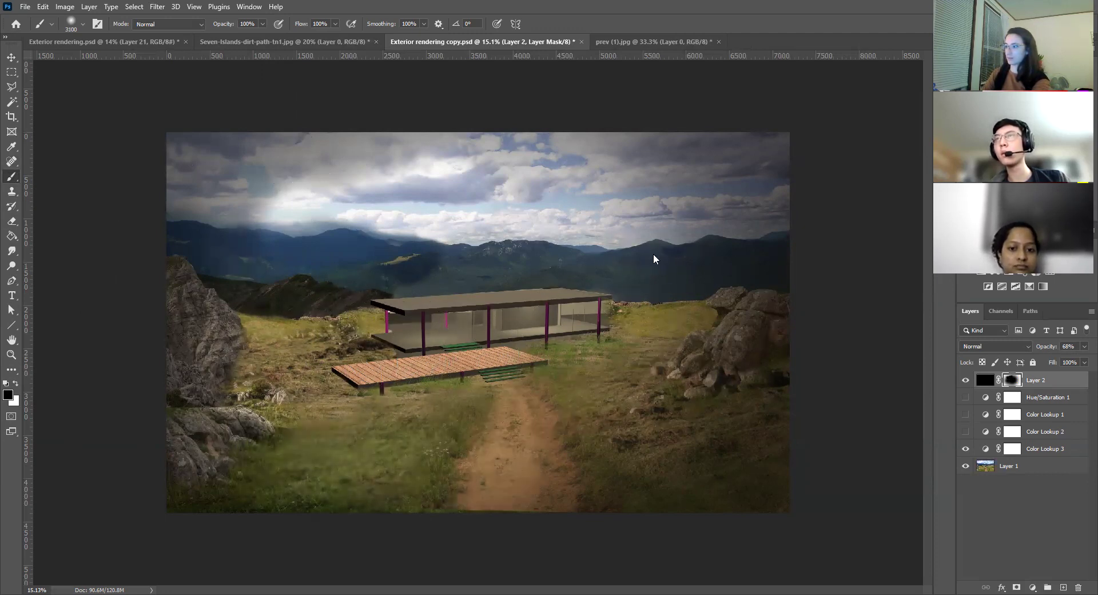